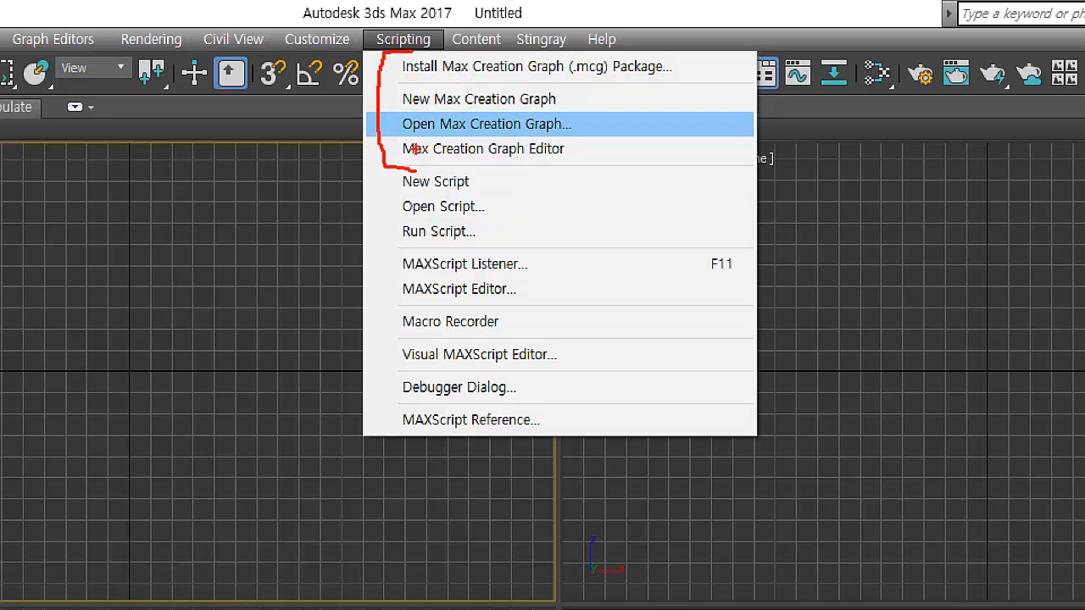
- Cancel the dialog for opening a compound file and close the Max Creation Graph window
mouse_move(403, 90)
left_mouse_down()
mouse_move(461, 107)
mouse_move(566, 104)
left_mouse_up()
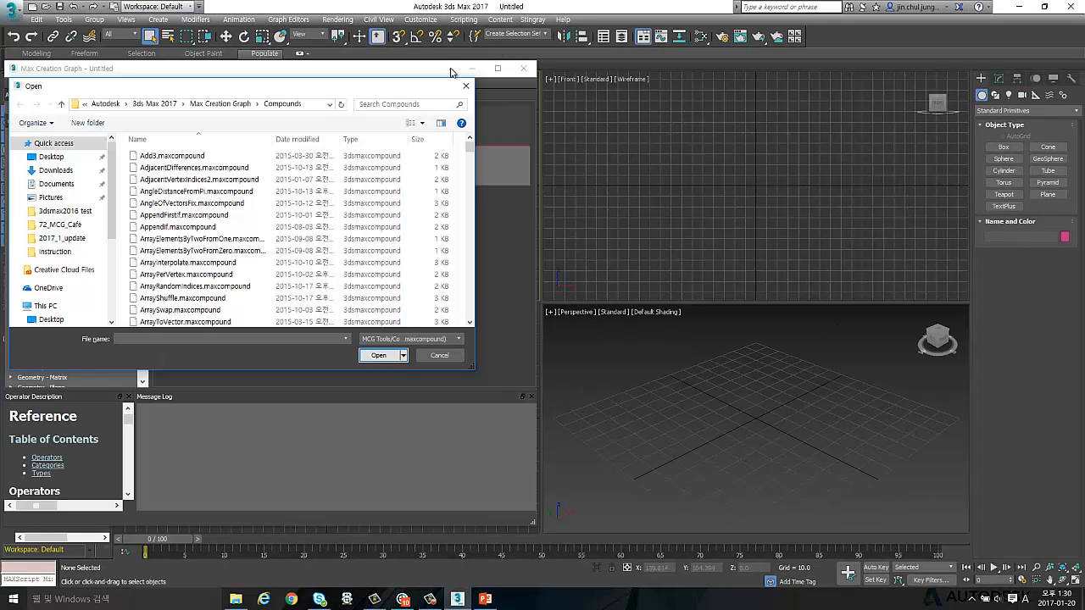
left_click(460, 74)
left_click_drag(480, 76, 548, 77)
left_click(591, 67)
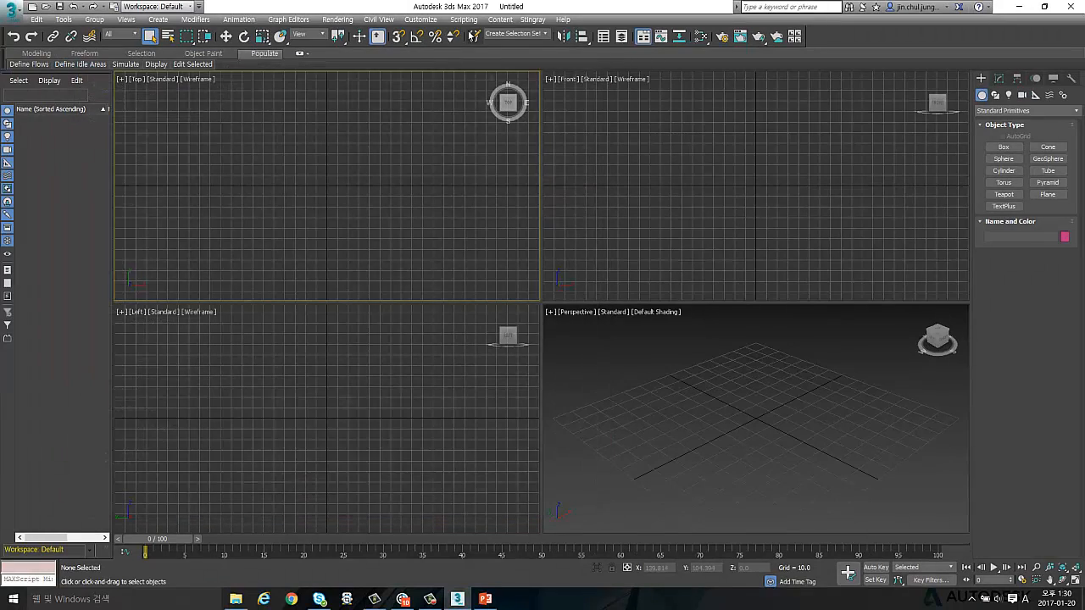
- Create a new Max Creation Graph, then reposition and widen its editor window
left_click(463, 19)
left_click(470, 51)
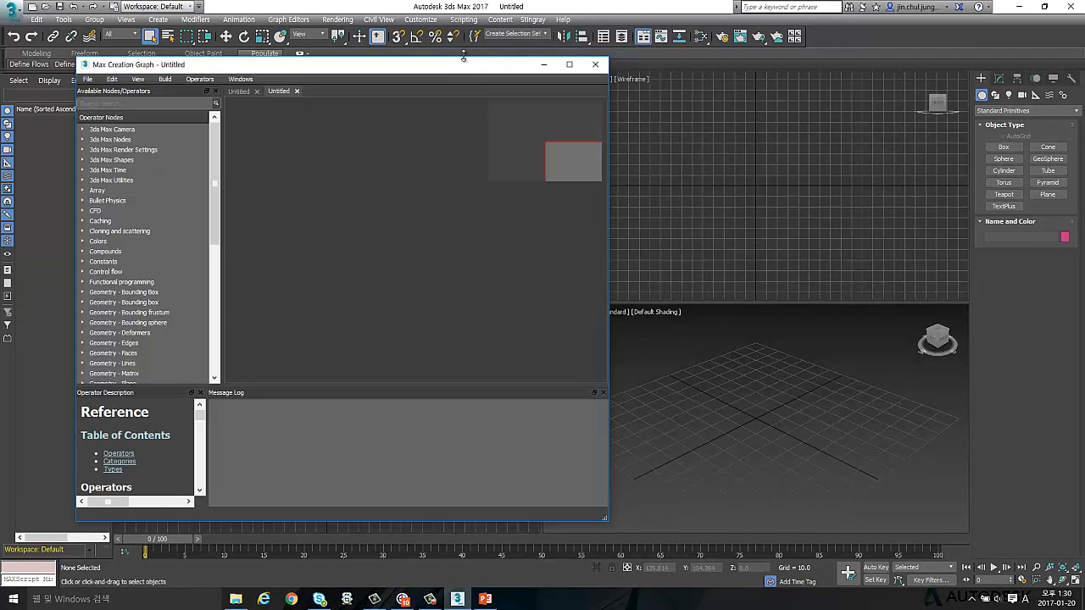
left_click_drag(566, 62, 694, 50)
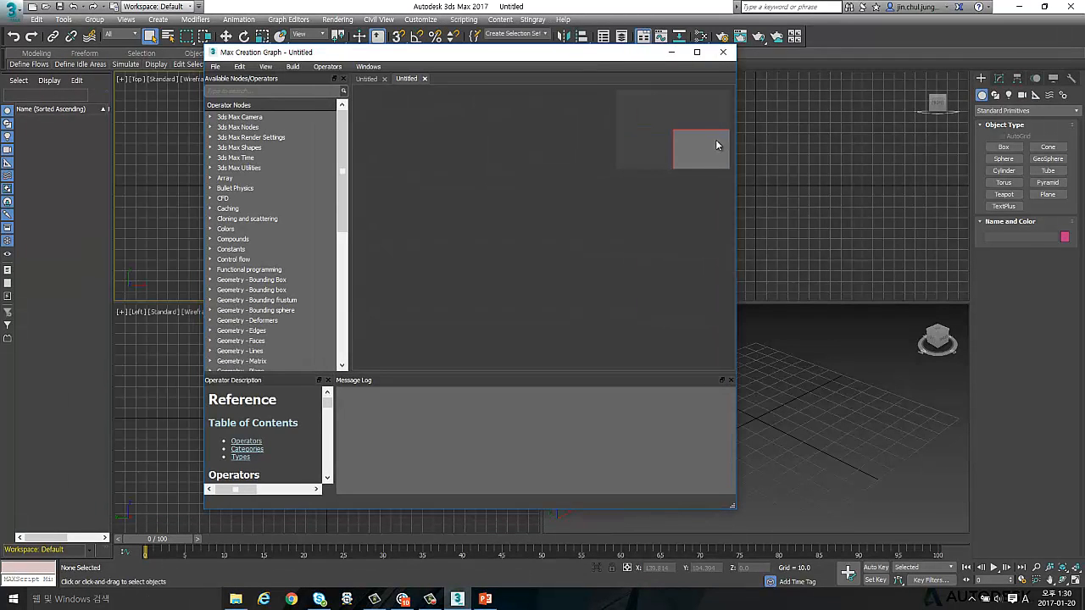
left_click_drag(735, 148, 893, 148)
left_click_drag(555, 53, 517, 60)
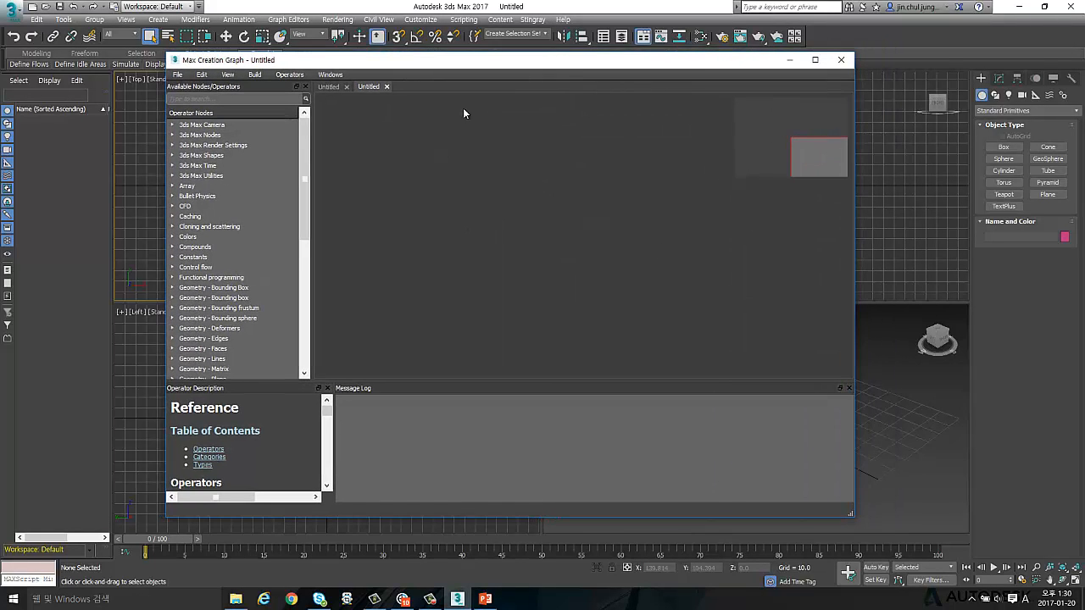
- Close the duplicate untitled graph and adjust the editor window's position and size
left_click(387, 88)
mouse_move(610, 61)
left_mouse_down()
mouse_move(664, 59)
mouse_move(611, 55)
left_mouse_up()
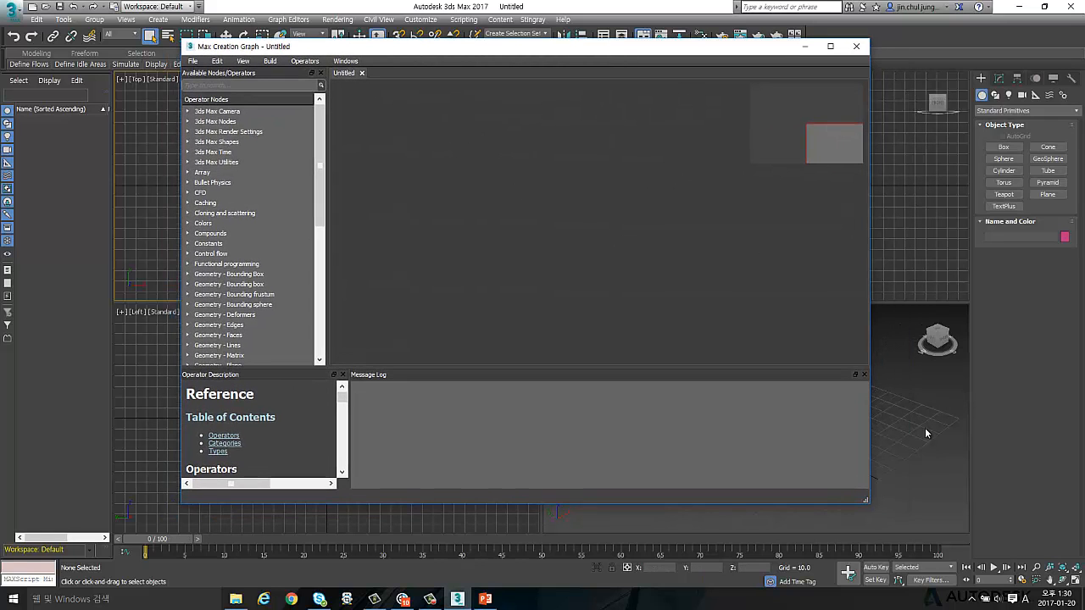
mouse_move(866, 500)
left_mouse_down()
mouse_move(890, 498)
mouse_move(867, 478)
mouse_move(886, 495)
left_mouse_up()
middle_click_drag(637, 252, 646, 290)
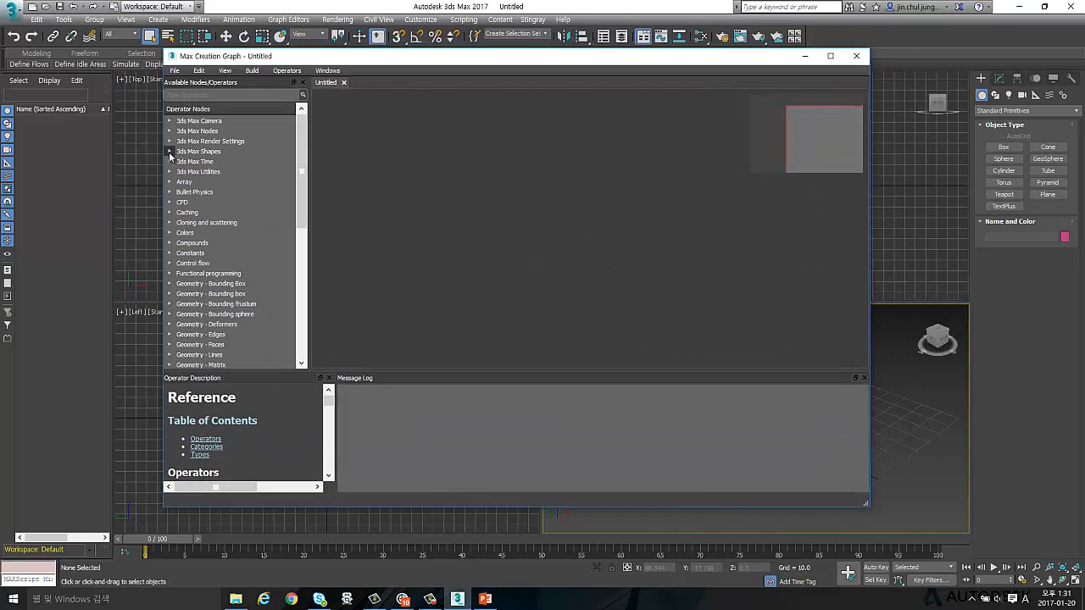
- Add an Any node and a ConstraintEmptyArray node from the Array operators to the graph
left_click(170, 162)
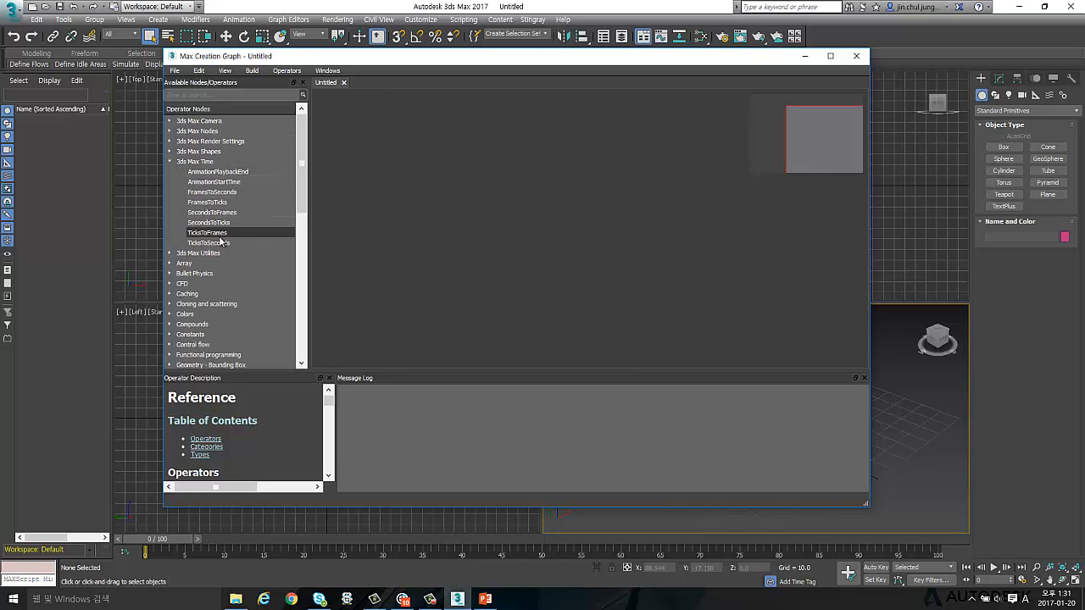
left_click(173, 163)
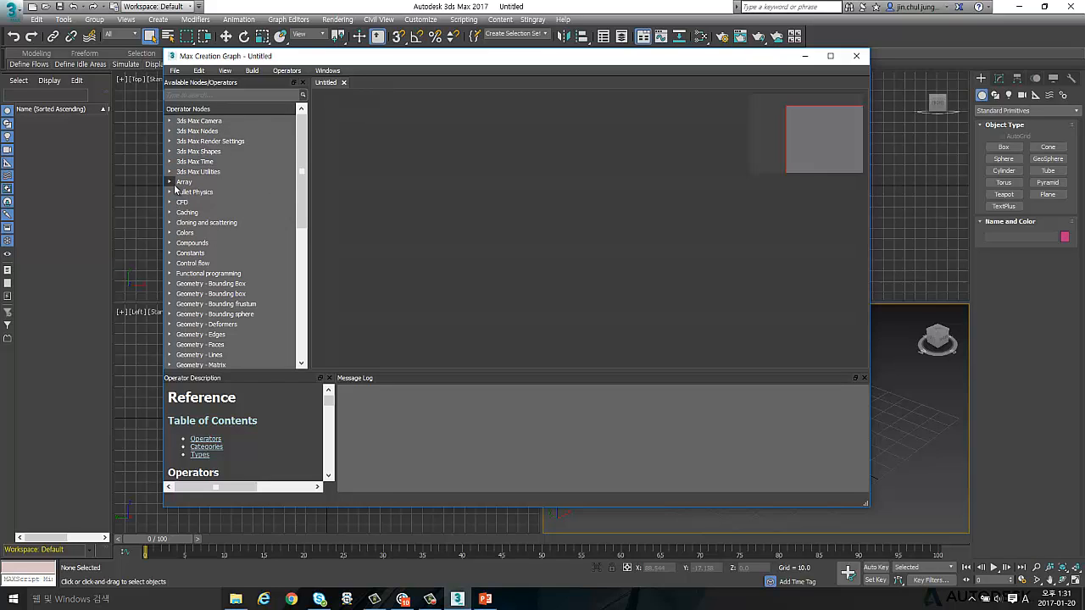
left_click(170, 182)
left_click_drag(195, 222, 442, 147)
scroll(227, 240, "down", 8)
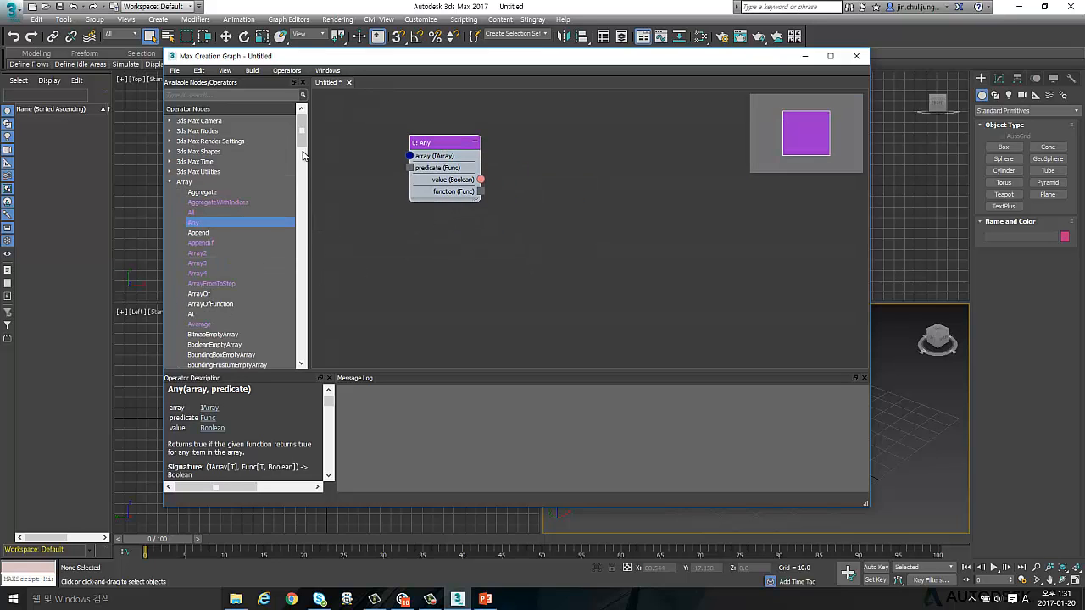
left_click_drag(224, 244, 569, 190)
- Place ConstraintEmptyArray before the Any node and connect its value output to Any's array input
left_click_drag(481, 180, 559, 118)
left_click(563, 116)
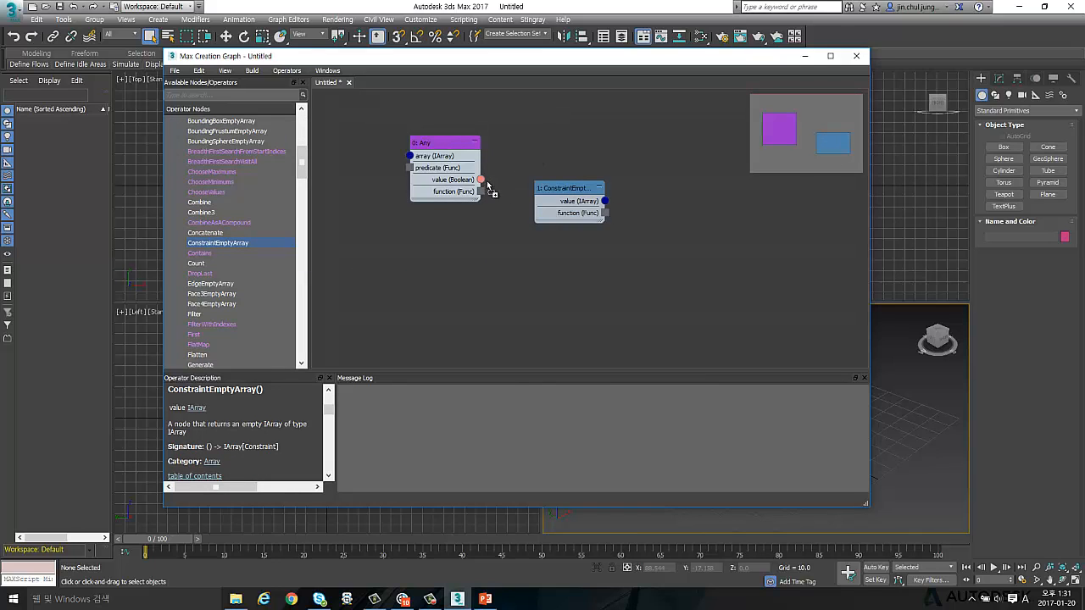
left_click_drag(480, 180, 497, 193)
left_click(492, 227)
left_click_drag(564, 186, 523, 190)
left_click(521, 156)
left_click_drag(361, 157, 373, 158)
left_click_drag(421, 266, 302, 127)
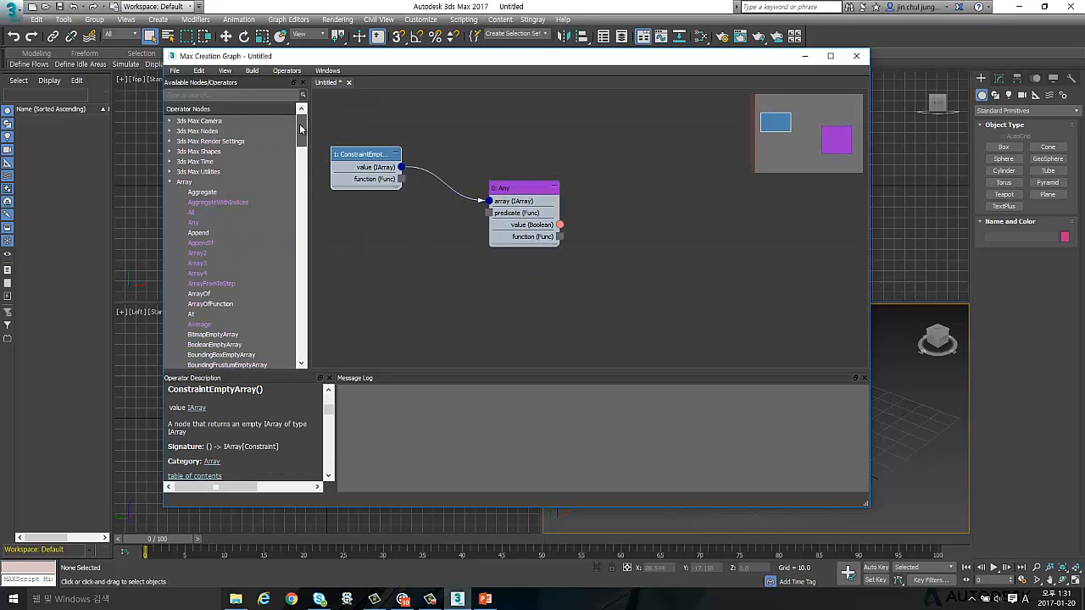
left_click(169, 182)
left_click(170, 192)
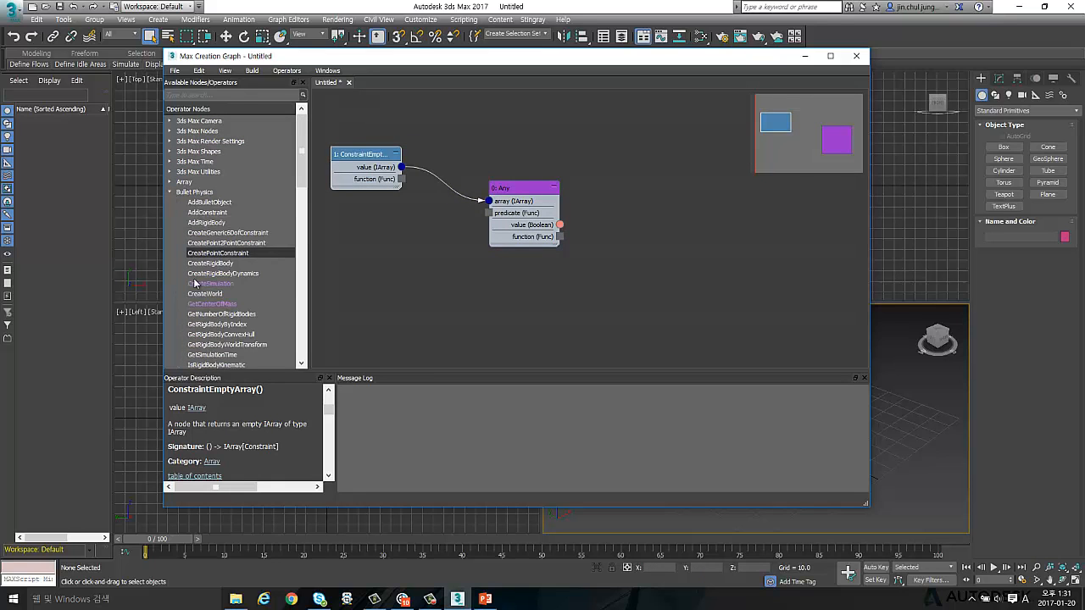
left_click(170, 192)
left_click(400, 259)
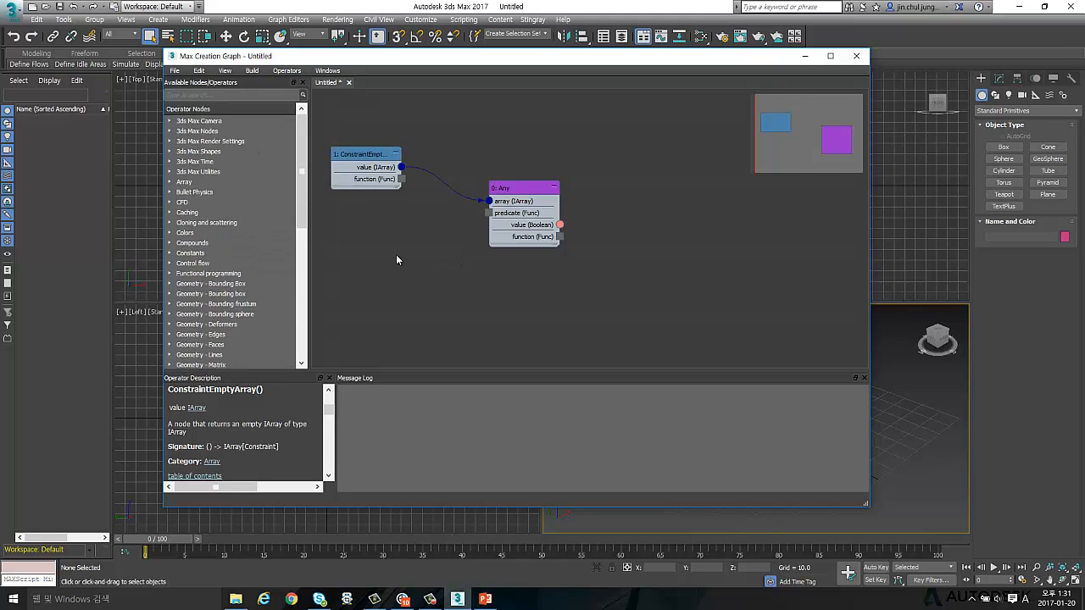
- Search the operators for "para" and add a Parameter: Single node to the graph
right_click(397, 259)
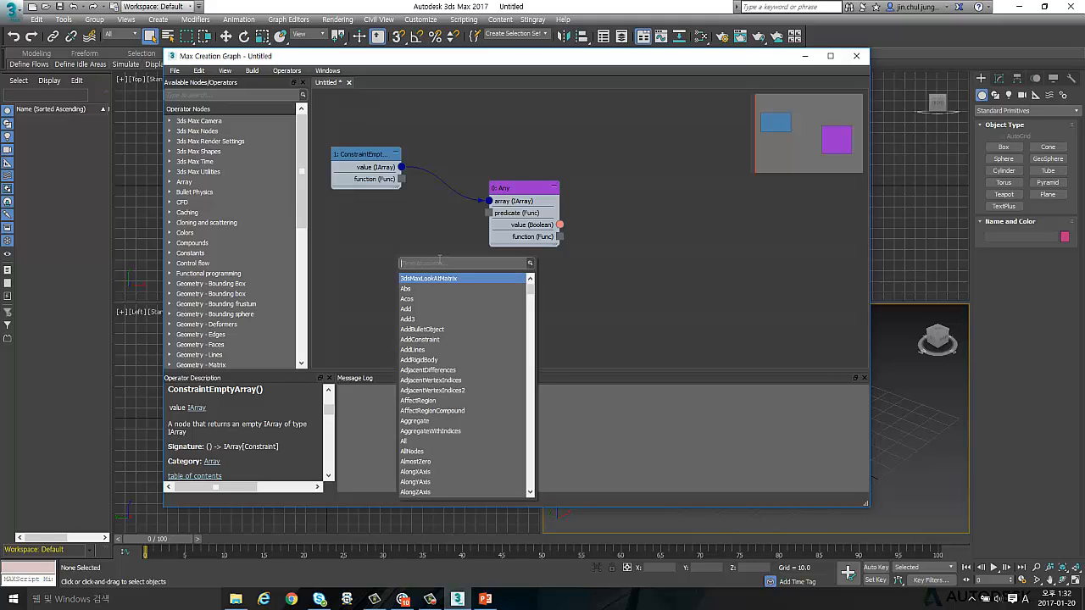
type("papr")
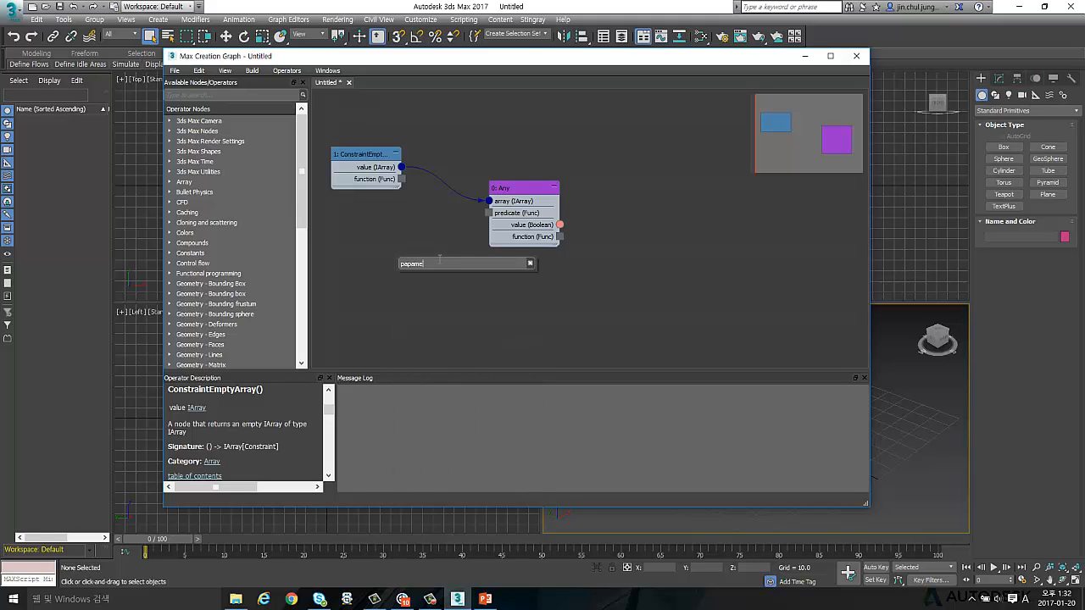
key("BackSpace")
key("BackSpace")
key("BackSpace")
type("ara")
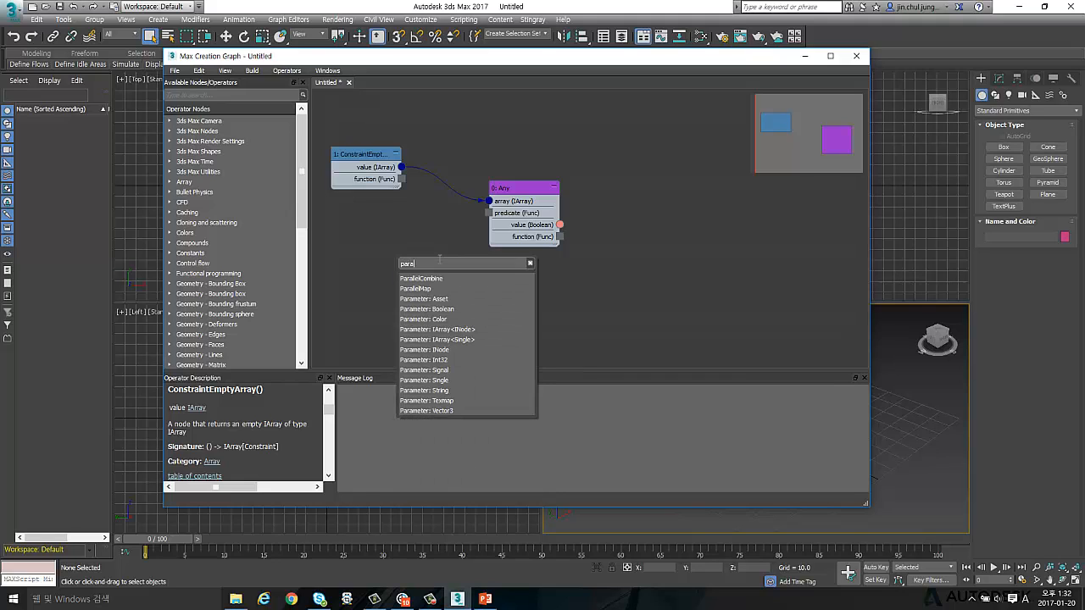
left_click(435, 382)
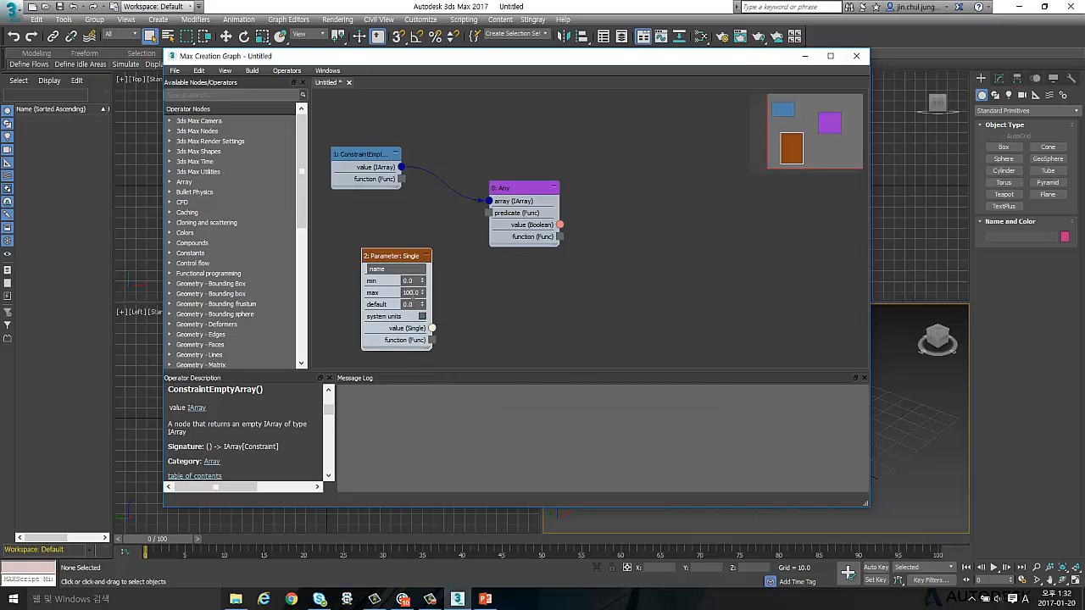
- Move the Parameter: Single node to the free area above the Any node
left_click_drag(399, 262, 650, 144)
middle_click_drag(633, 283, 656, 331)
scroll(603, 279, "down", 1)
left_click_drag(691, 208, 560, 120)
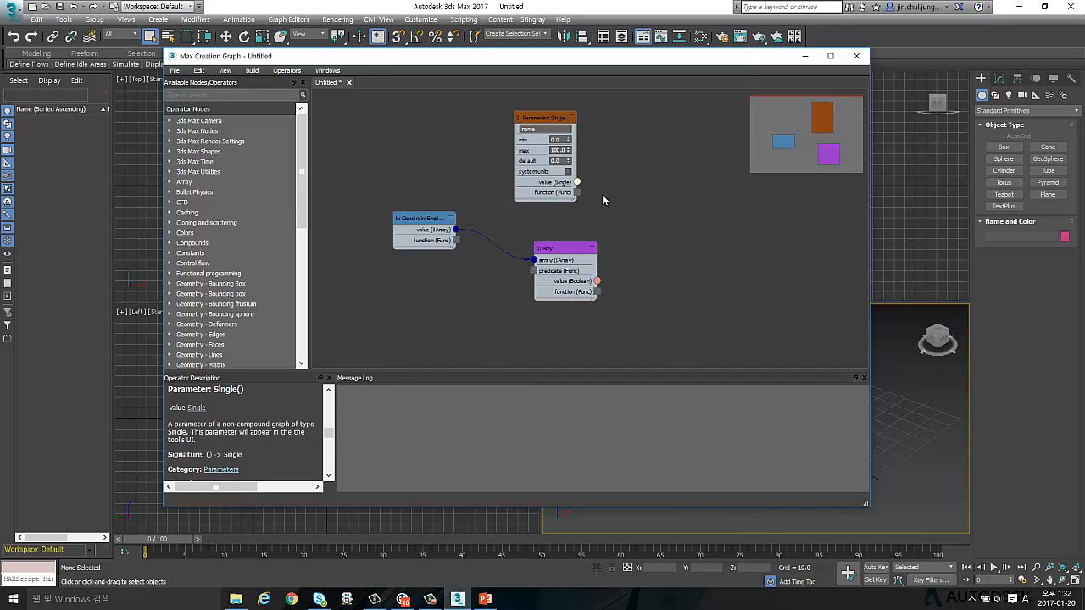
- Search the operators for "mesh", add a MeshFace node and place it beside the Parameter: Single node
right_click(674, 200)
type("mesh")
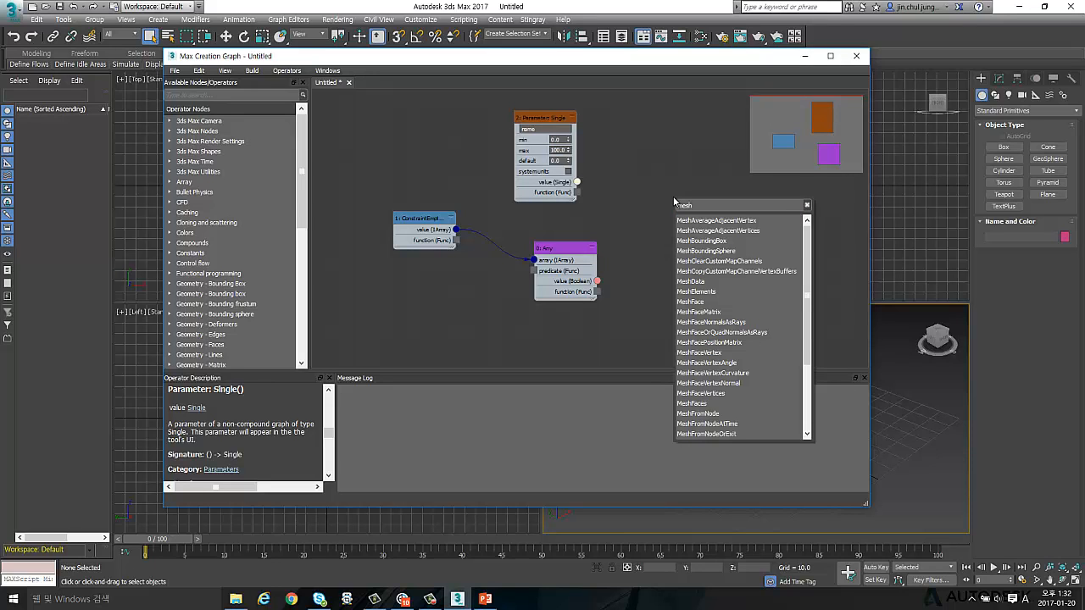
left_click(701, 301)
left_click_drag(672, 207, 655, 137)
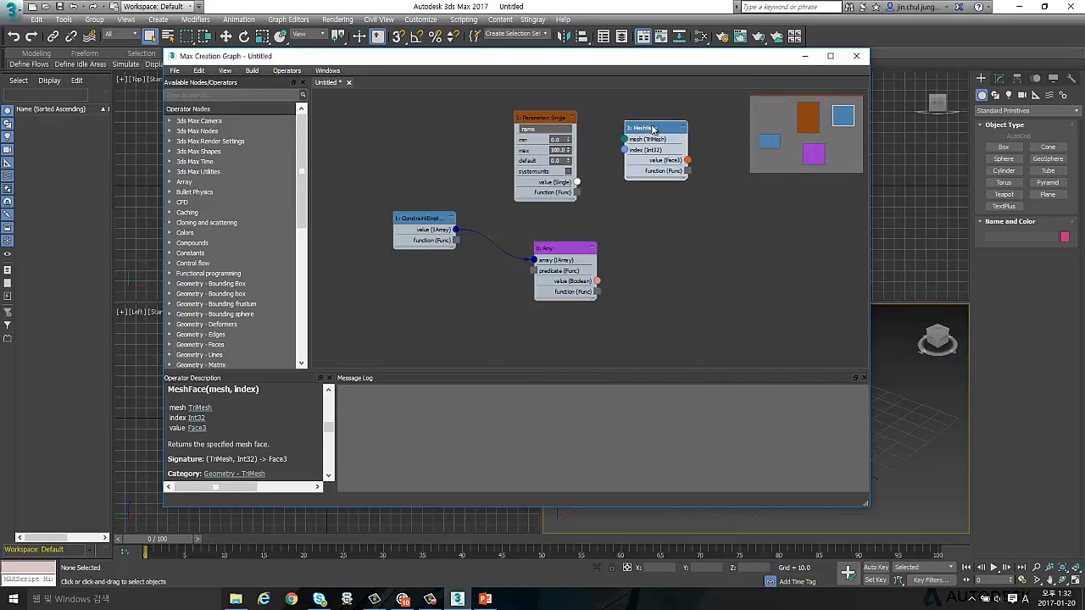
left_click_drag(549, 127, 529, 127)
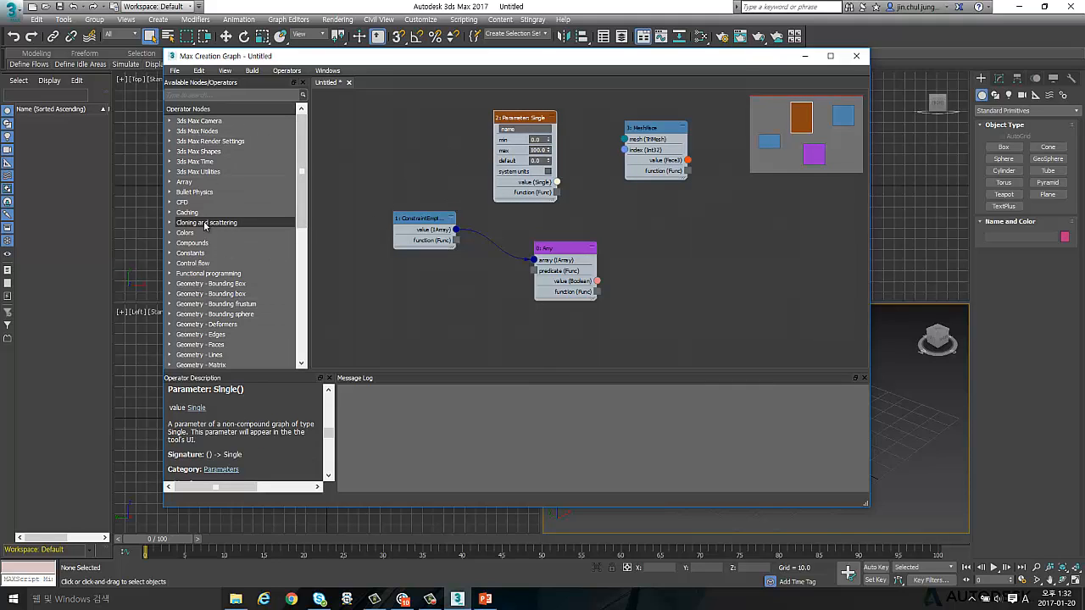
- Search the operators for "out", add an Output: modifier node and place it below the MeshFace node
right_click(363, 164)
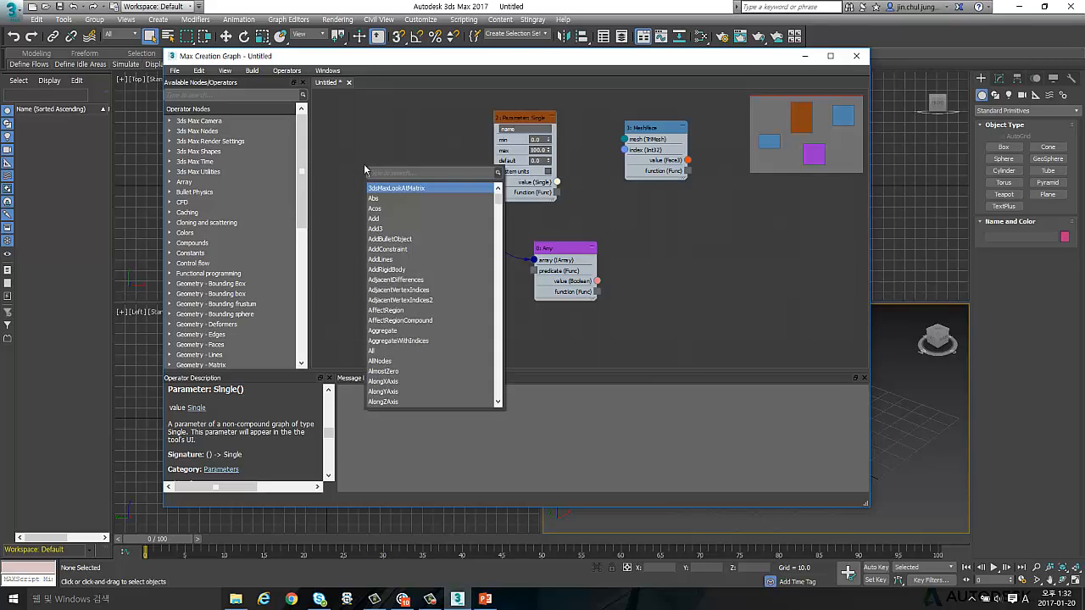
type("out")
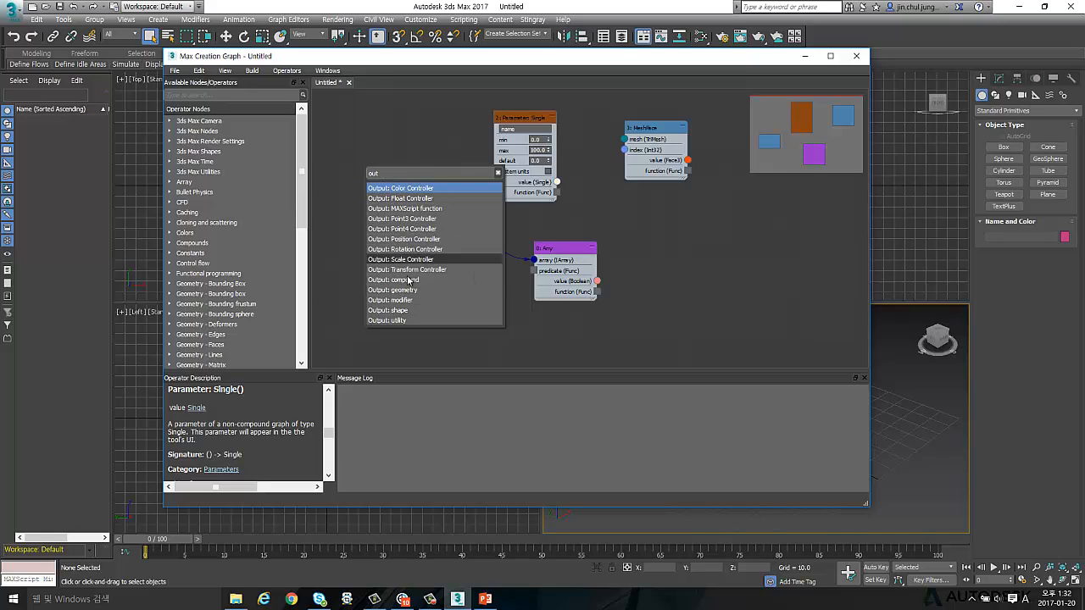
left_click(394, 320)
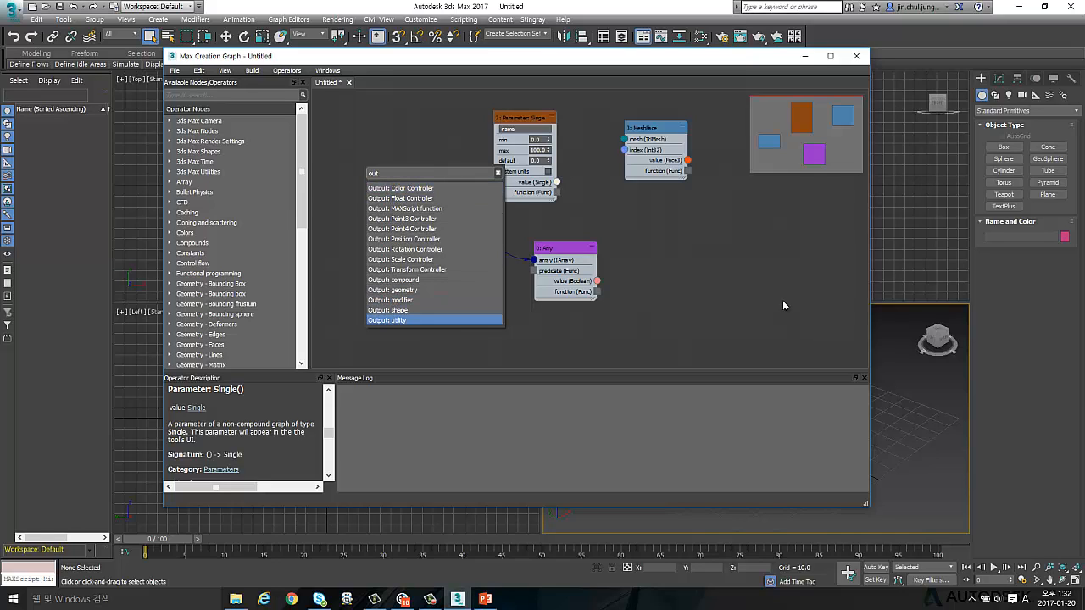
left_click(422, 300)
left_click_drag(362, 169, 725, 248)
- Move the MeshFace node nearer to Parameter: Single and try to draw a connection from the parameter's value output
left_click_drag(663, 141, 619, 156)
scroll(645, 142, "up", 2)
left_click_drag(498, 189, 539, 166)
left_click(536, 130)
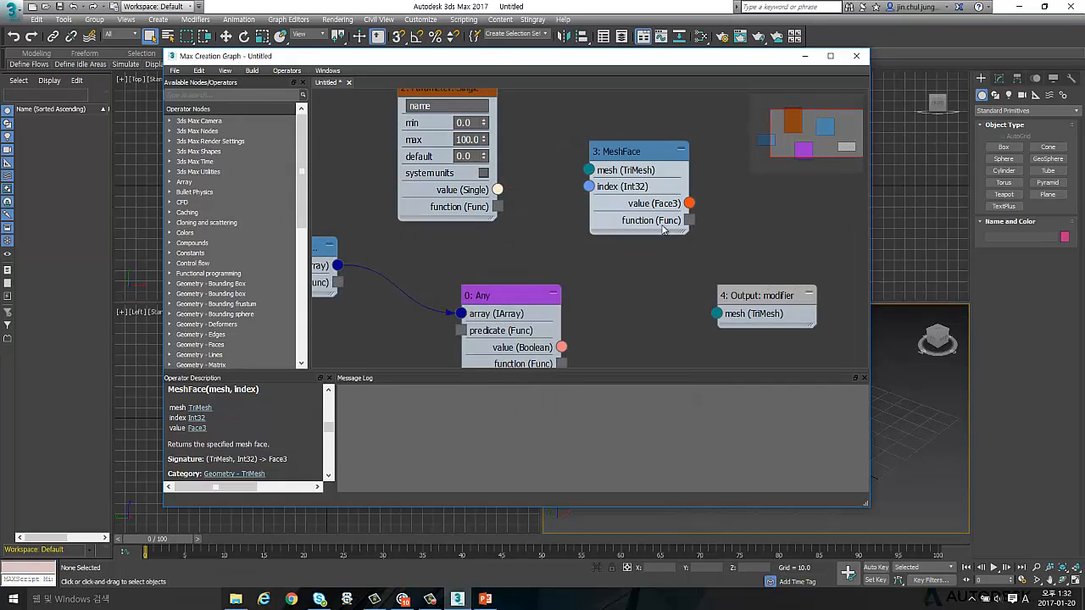
scroll(589, 266, "down", 5)
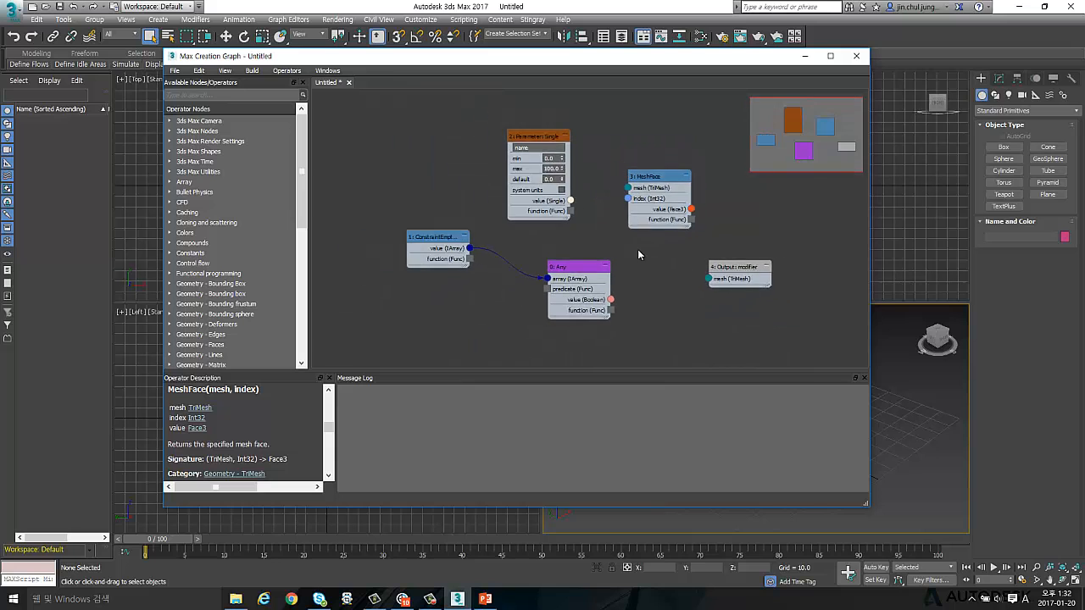
- Delete all nodes from the graph and move the editor window toward the screen's upper corner
left_click_drag(784, 346, 383, 81)
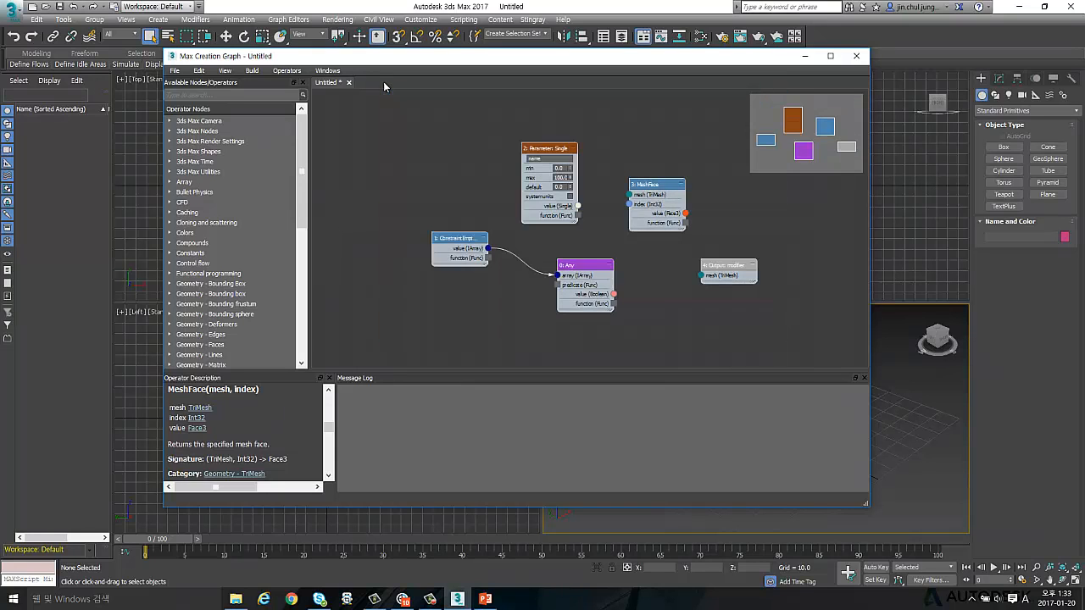
key("Delete")
left_click_drag(329, 56, 213, 34)
- Review the graph editor's file, edit, view and build commands
left_click(58, 51)
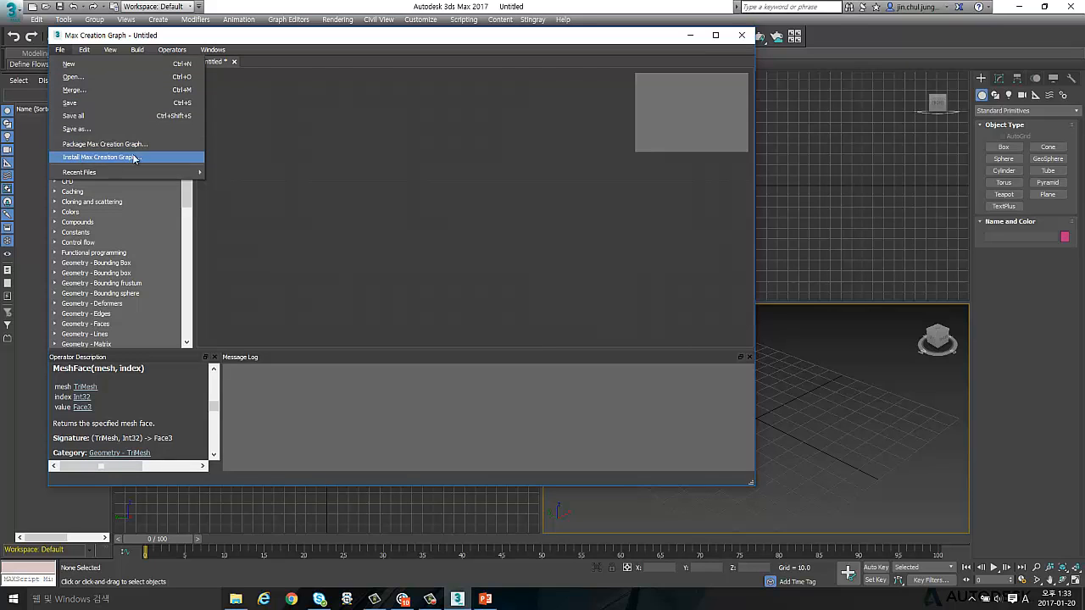
mouse_move(84, 49)
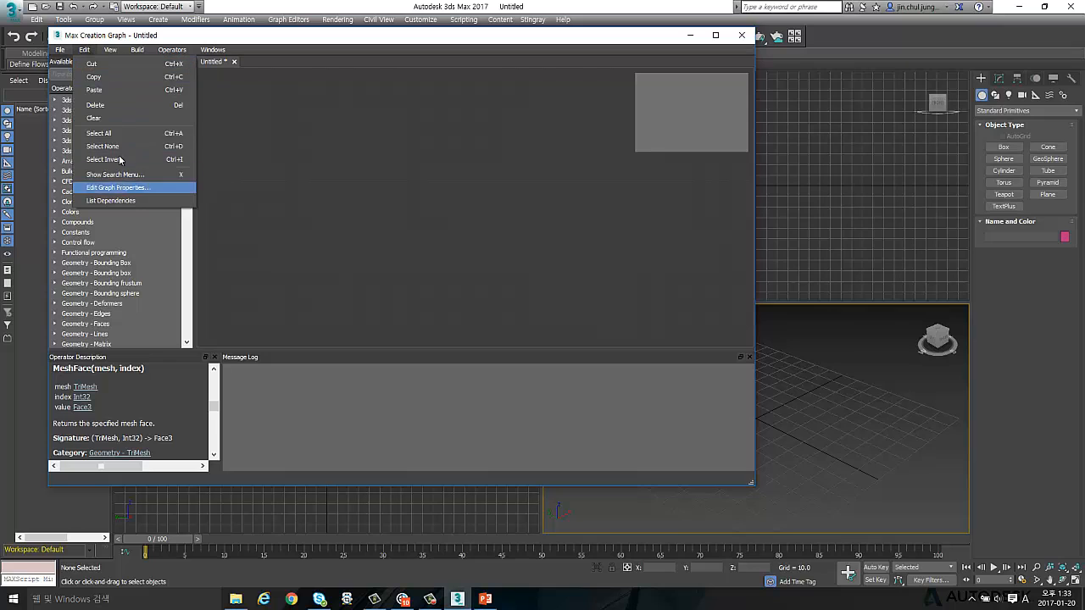
left_click(95, 119)
left_click(111, 49)
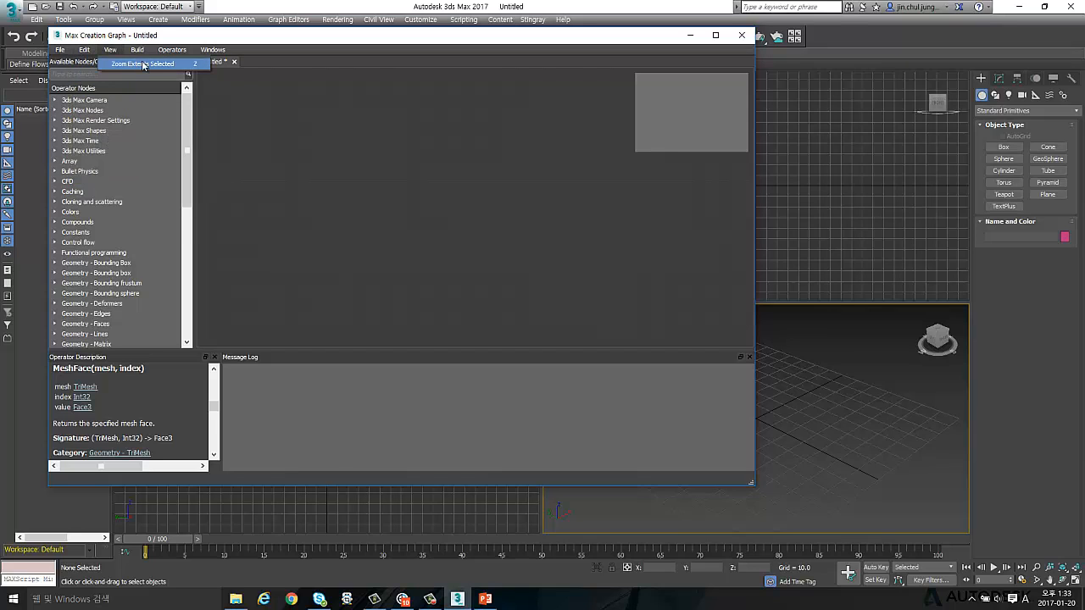
mouse_move(137, 49)
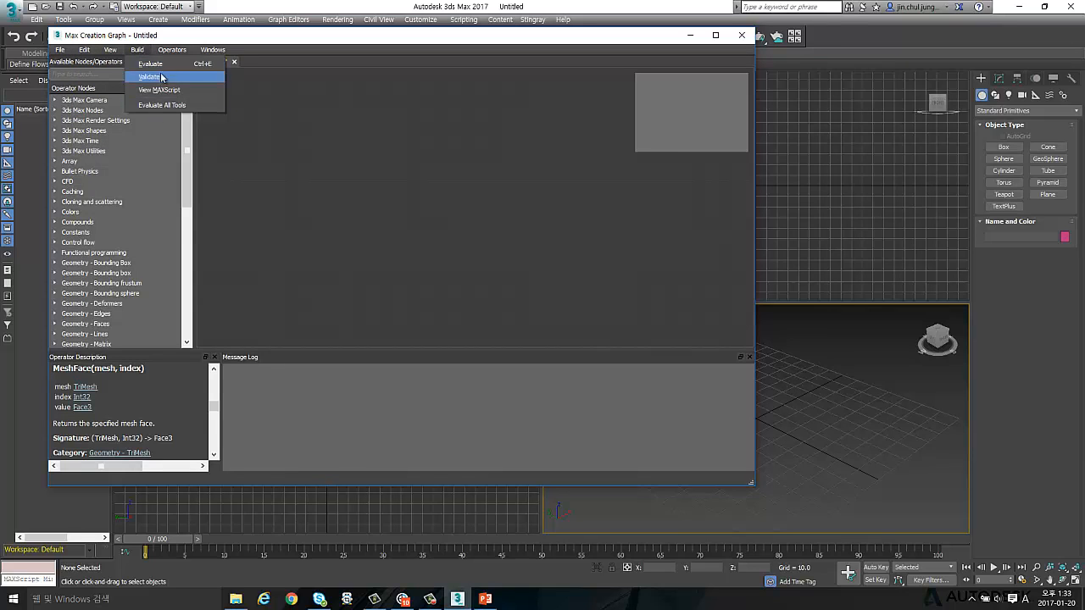
mouse_move(174, 49)
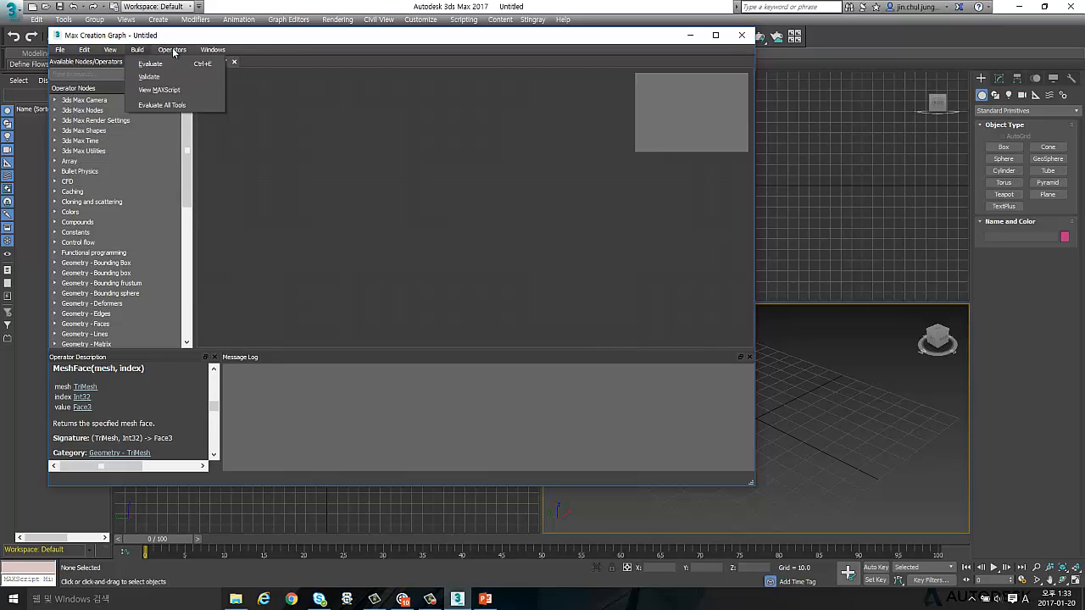
left_click(60, 51)
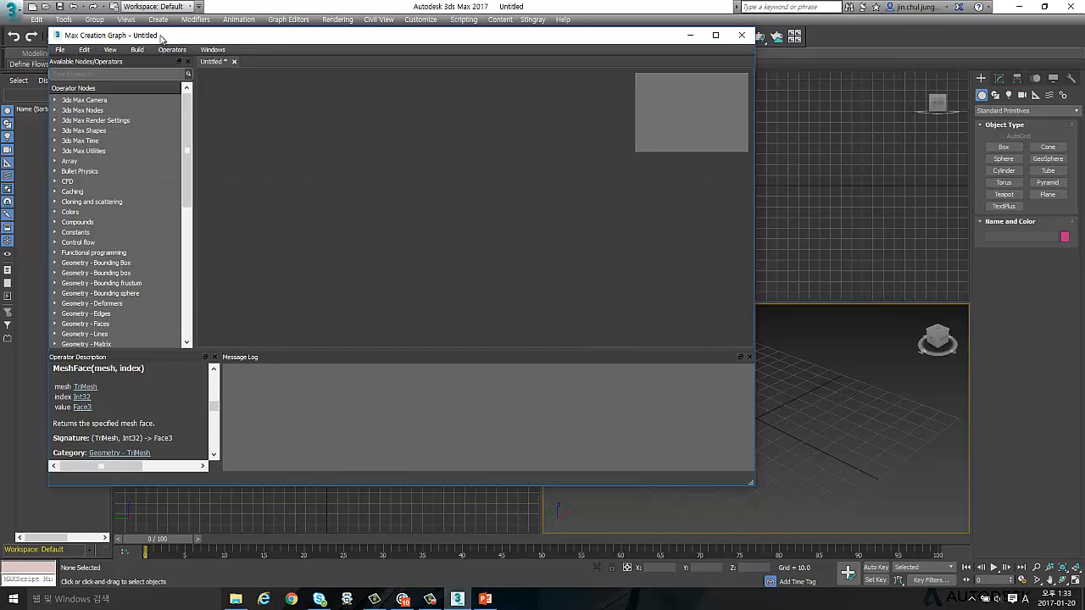
left_click(60, 50)
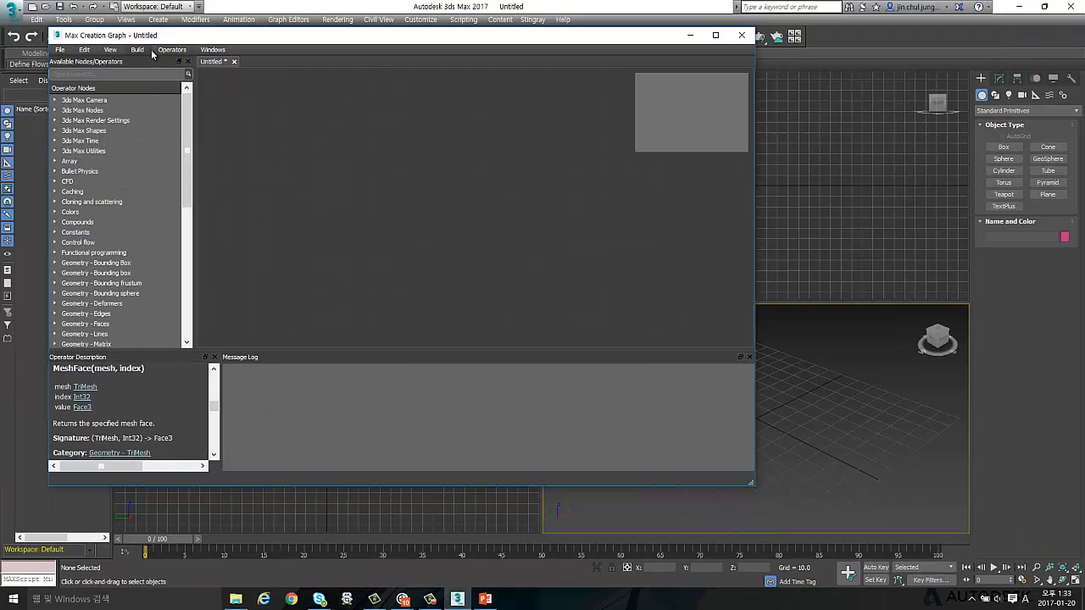
- Review the graph editor's Reload Operators, Evaluate, Validate and View MAXScript commands
left_click(172, 49)
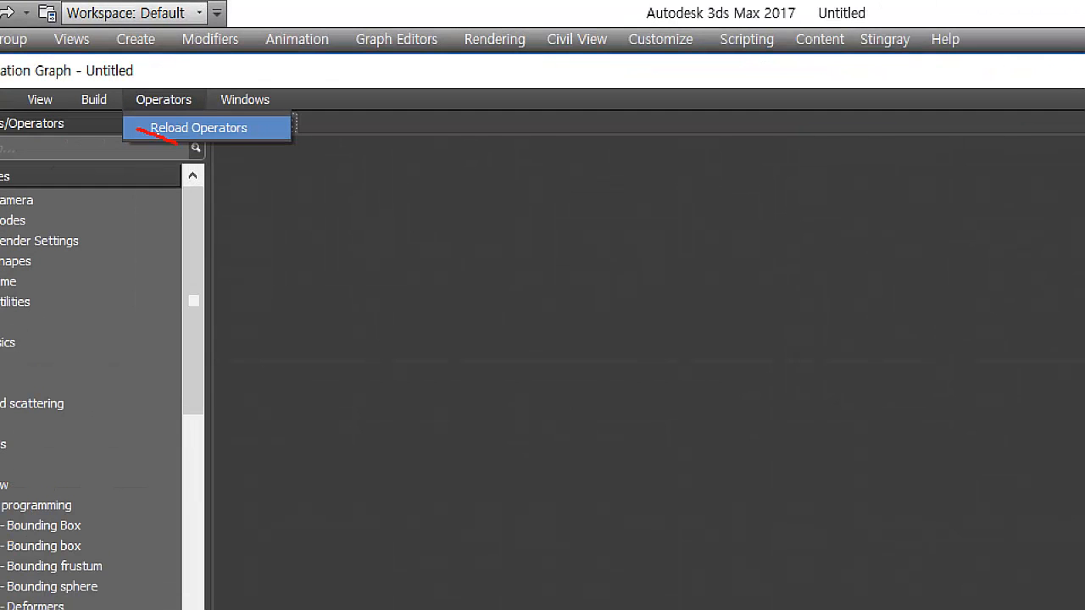
left_click(198, 127)
left_click(94, 99)
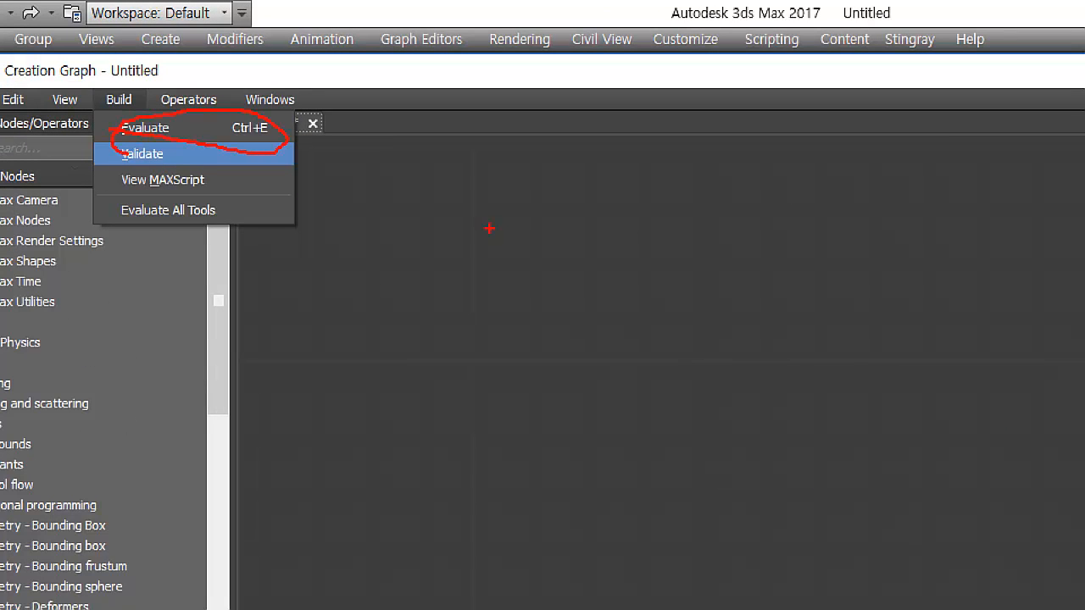
key("Escape")
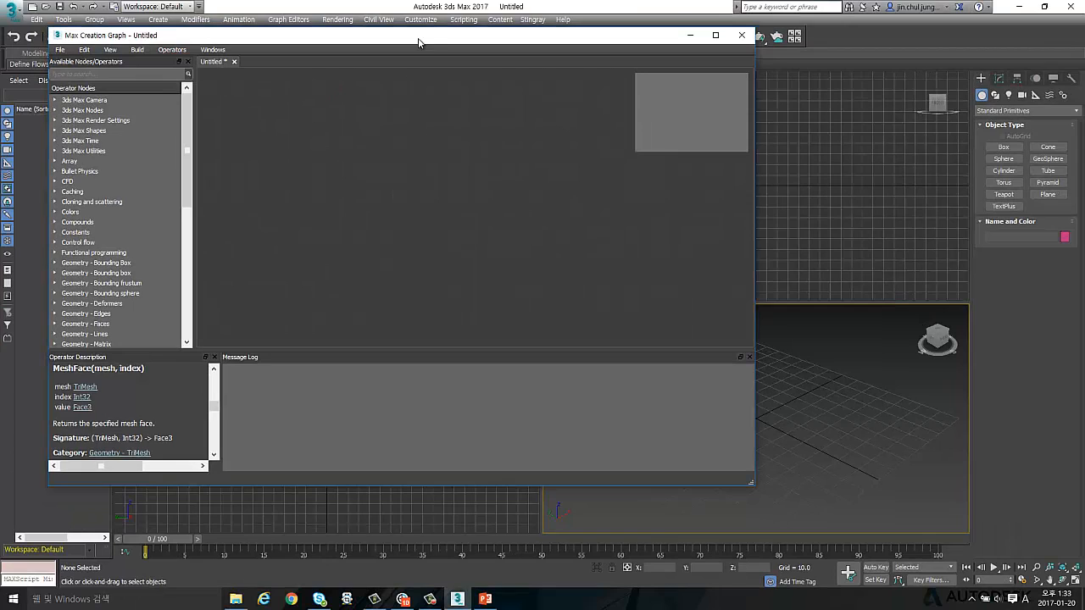
- Reposition the graph editor window over the viewports and look up the TriMesh type from the MeshFace description
left_click_drag(418, 42, 486, 80)
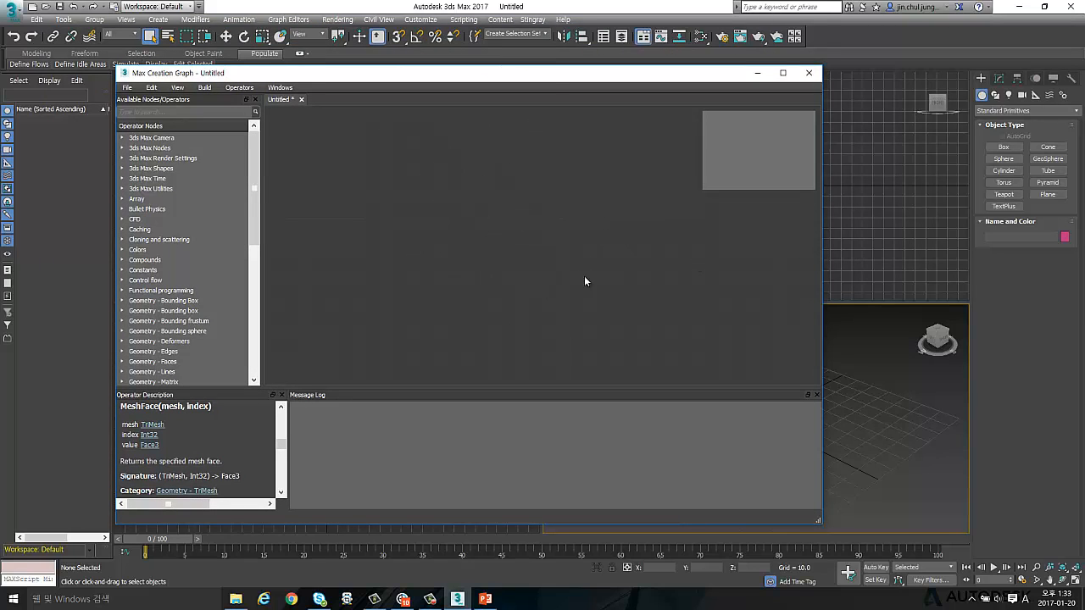
left_click_drag(544, 82, 564, 54)
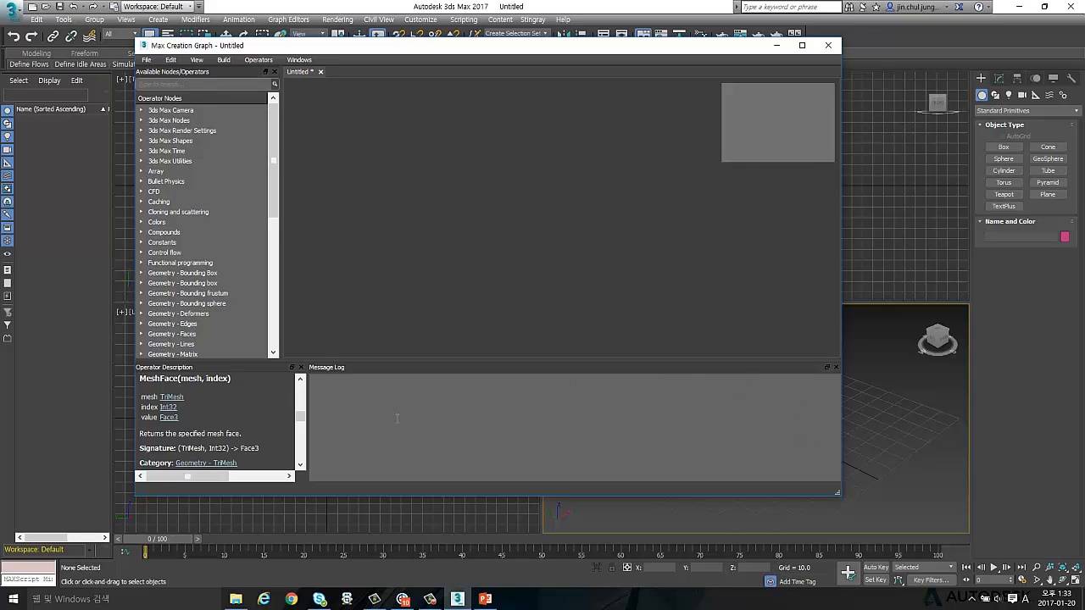
left_click(176, 398)
left_click(178, 404)
left_click(178, 403)
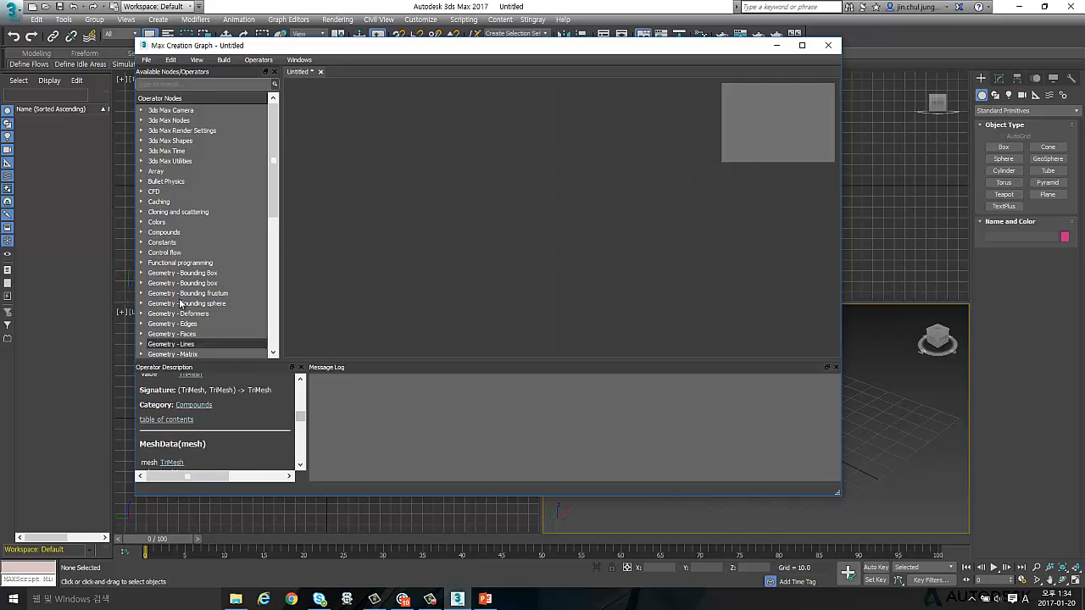
- Add the All operator from the Array category to the graph and highlight its description text
left_click(142, 171)
left_click_drag(165, 203, 428, 178)
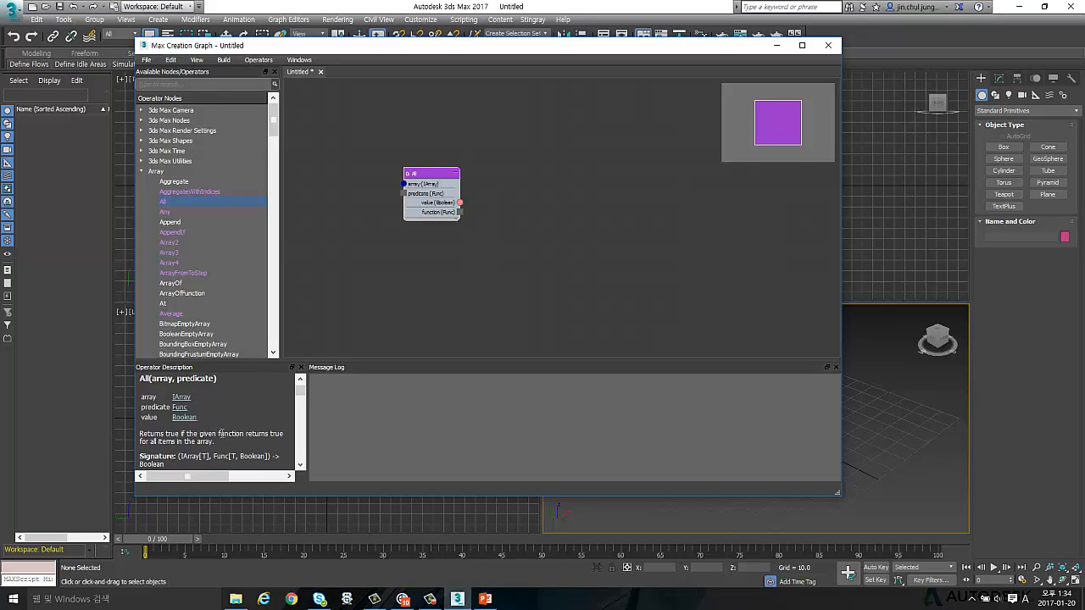
mouse_move(215, 432)
left_mouse_down()
mouse_move(228, 444)
mouse_move(139, 428)
mouse_move(236, 456)
left_mouse_up()
- Delete the All node from the graph
left_click(450, 260)
left_click(441, 184)
key("Delete")
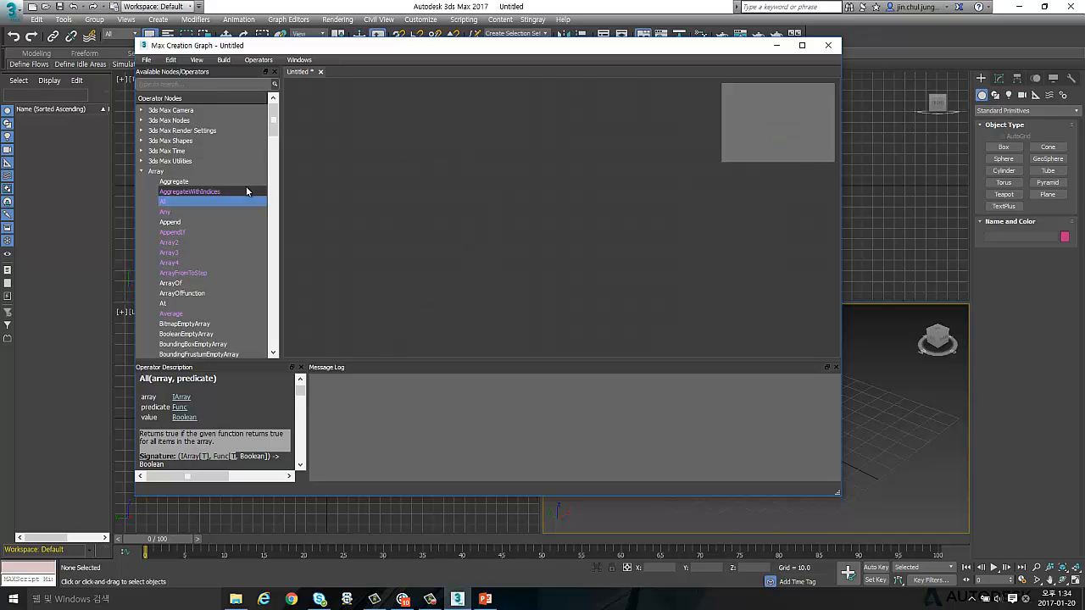
- Move the graph editor window to the screen's upper corner and resize it narrower and taller to uncover the perspective viewport
left_click_drag(484, 54, 354, 22)
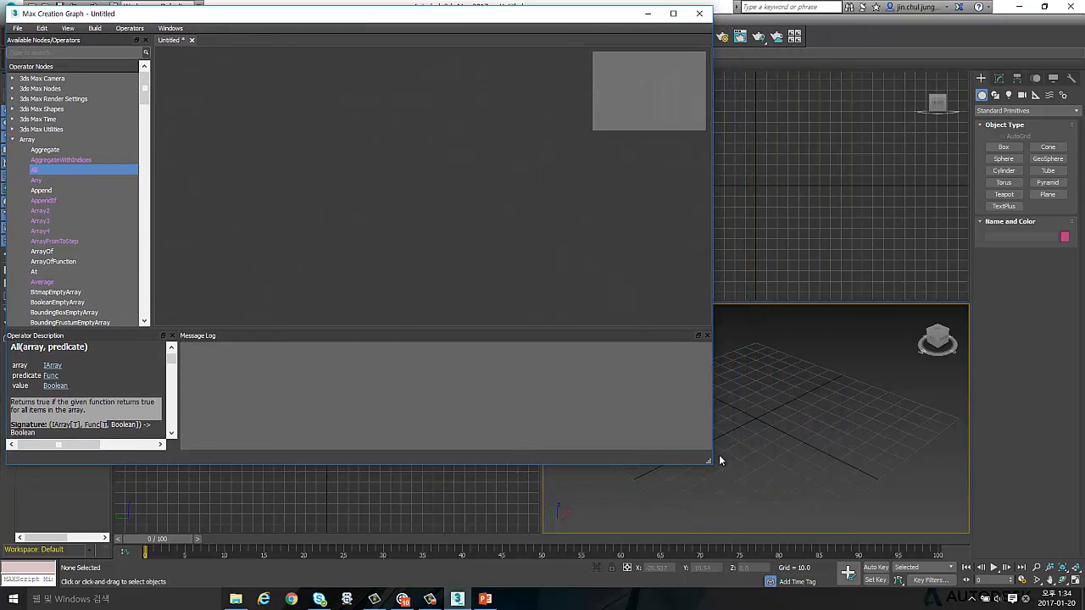
left_click_drag(706, 458, 566, 510)
middle_click_drag(757, 414, 799, 406, "alt")
left_click(877, 149)
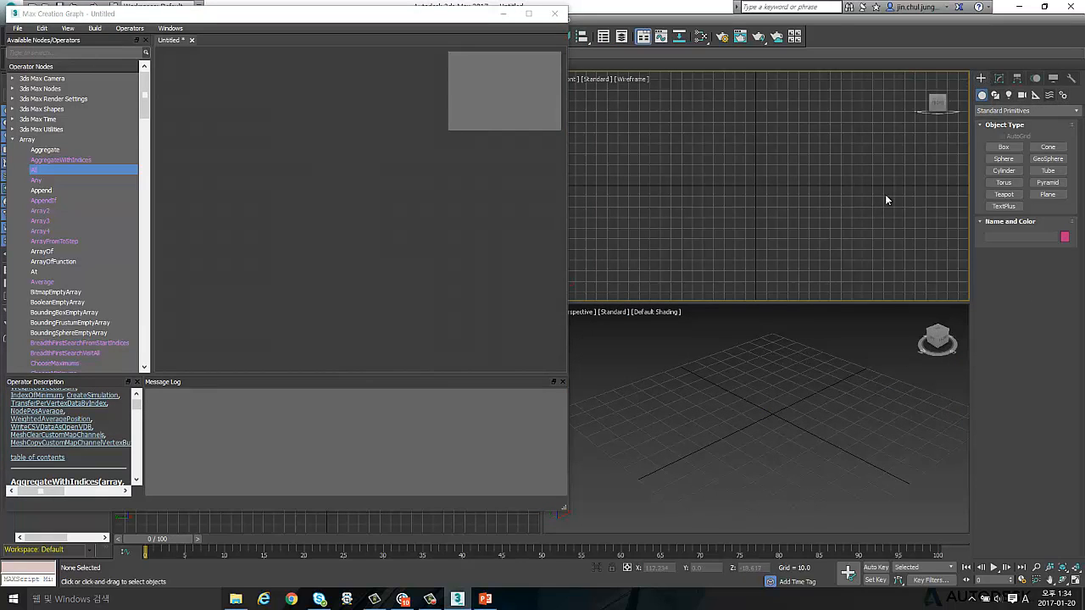
- Create a box about 51 × 58 × 50 units in the perspective viewport and maximize that viewport
left_click(995, 151)
left_click_drag(770, 376, 767, 457)
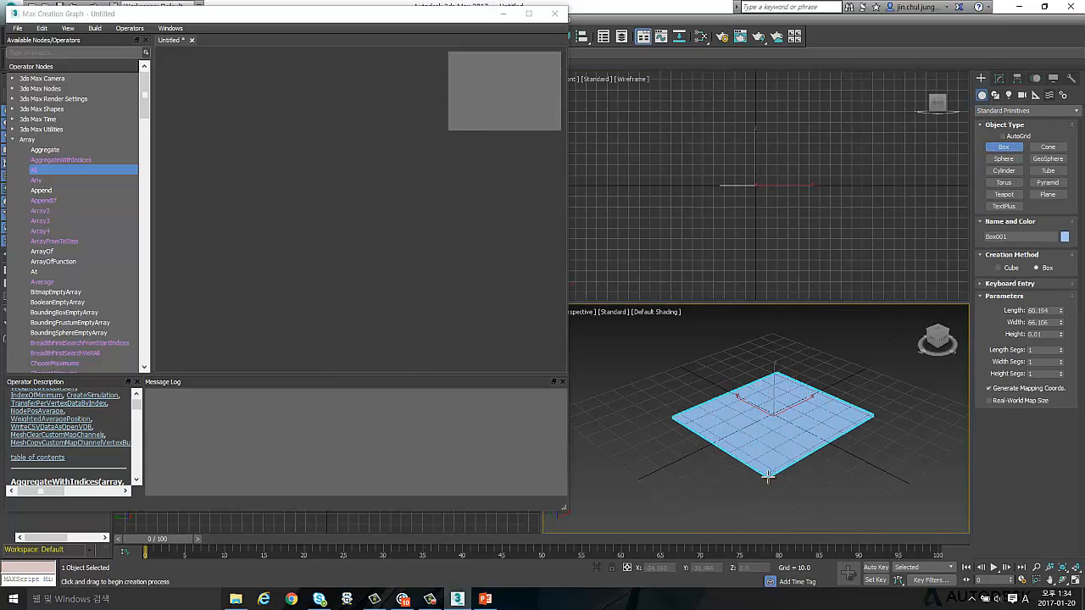
left_click(773, 362)
right_click(773, 362)
middle_click_drag(826, 368, 825, 417, "alt")
key("alt+w")
scroll(831, 376, "down", 4)
- Increase the box's length and width segments to subdivide its top face into a grid
left_click(999, 79)
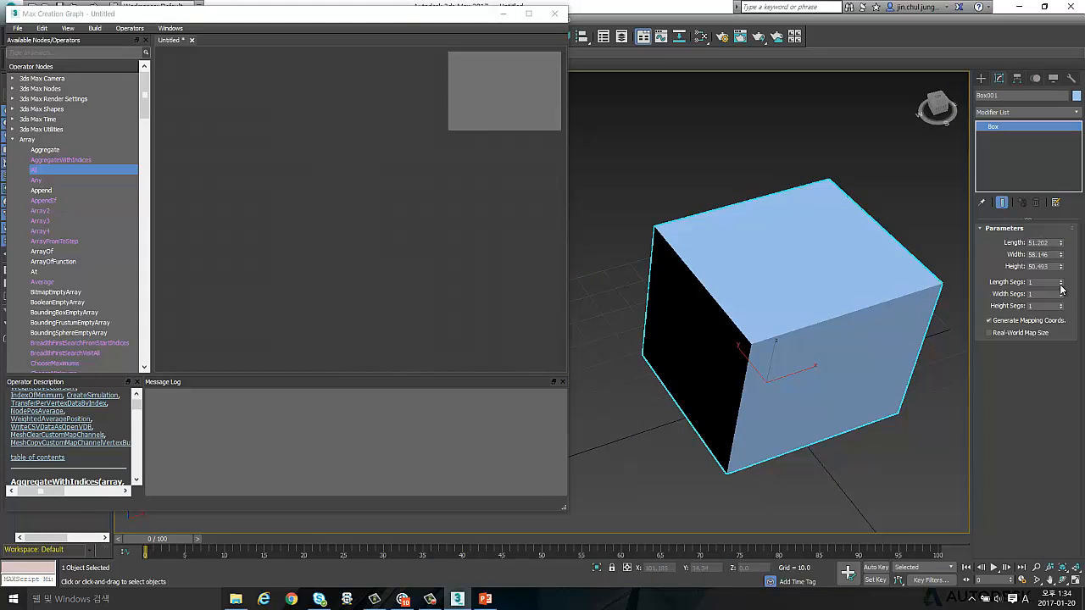
left_click_drag(1060, 289, 1071, 229)
mouse_move(808, 276)
middle_mouse_down("alt")
mouse_move(842, 257)
mouse_move(792, 266)
middle_mouse_up("alt")
left_click(839, 211)
left_click(814, 249)
- Delete the box from the scene and shift the graph editor window slightly
left_click(981, 78)
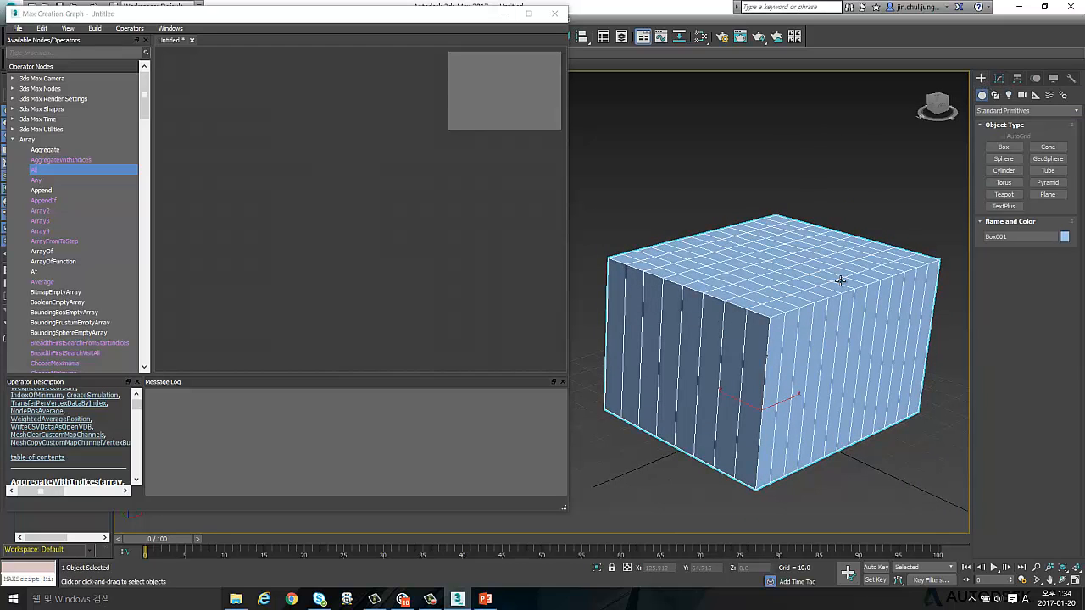
key("Delete")
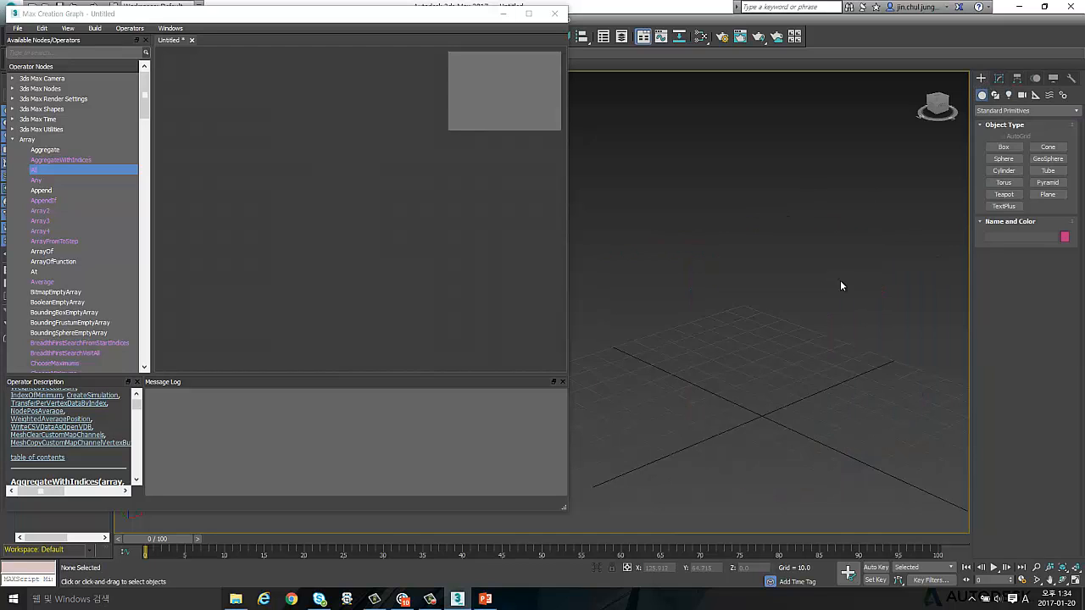
middle_click_drag(764, 388, 733, 385)
left_click(302, 216)
left_click_drag(255, 26, 261, 34)
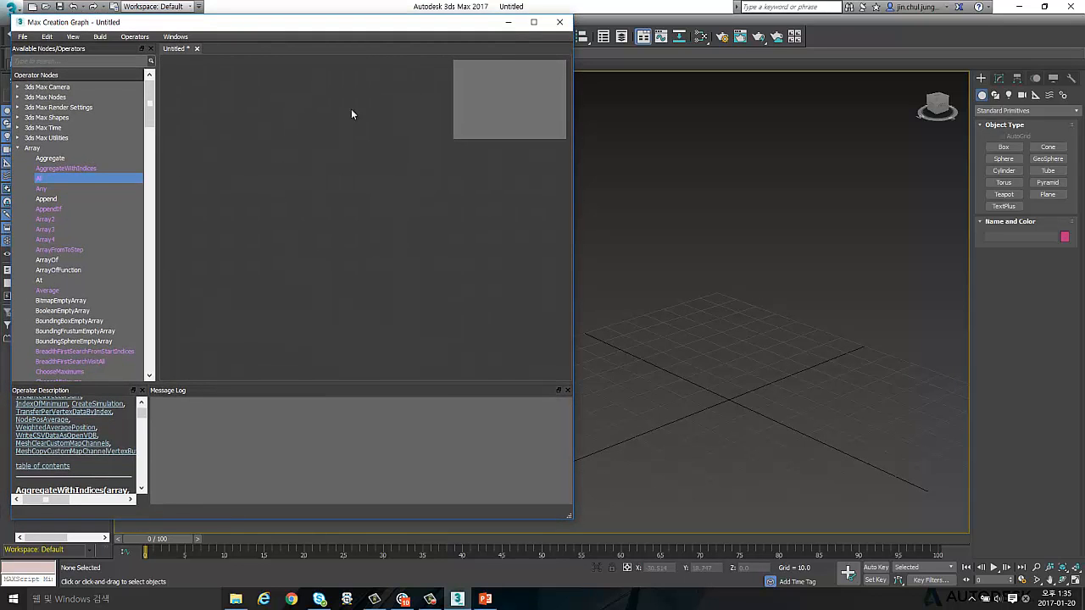
mouse_move(738, 361)
middle_mouse_down()
mouse_move(755, 361)
mouse_move(758, 392)
mouse_move(755, 340)
mouse_move(740, 358)
mouse_move(801, 298)
mouse_move(668, 280)
middle_mouse_up()
left_click(340, 245)
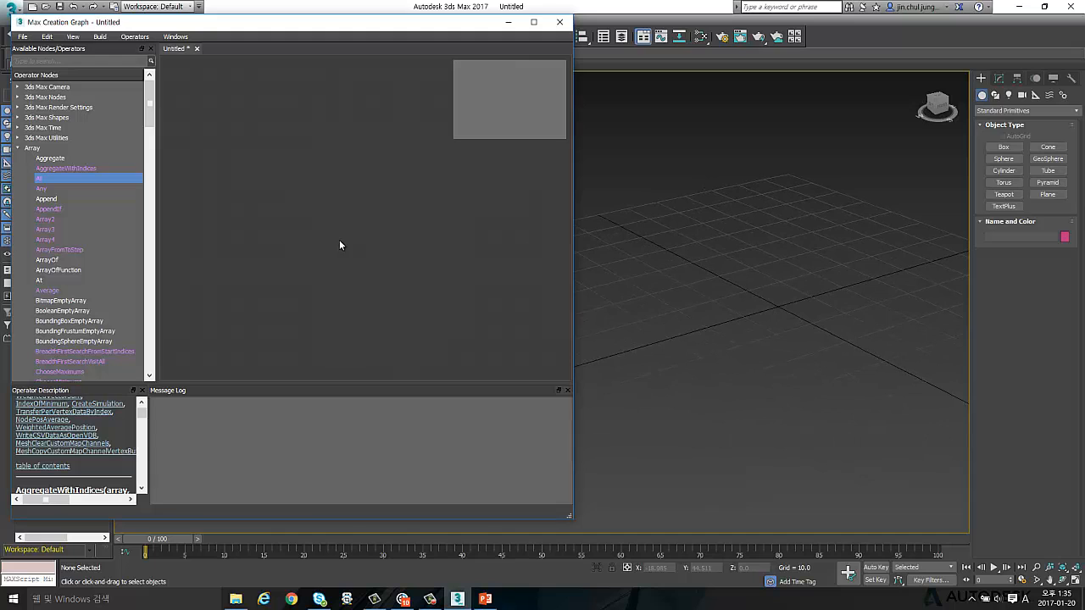
- Collapse the Array category and look through the full list of operator categories
left_click(17, 147)
scroll(146, 148, "down", 1)
left_click_drag(146, 147, 73, 257)
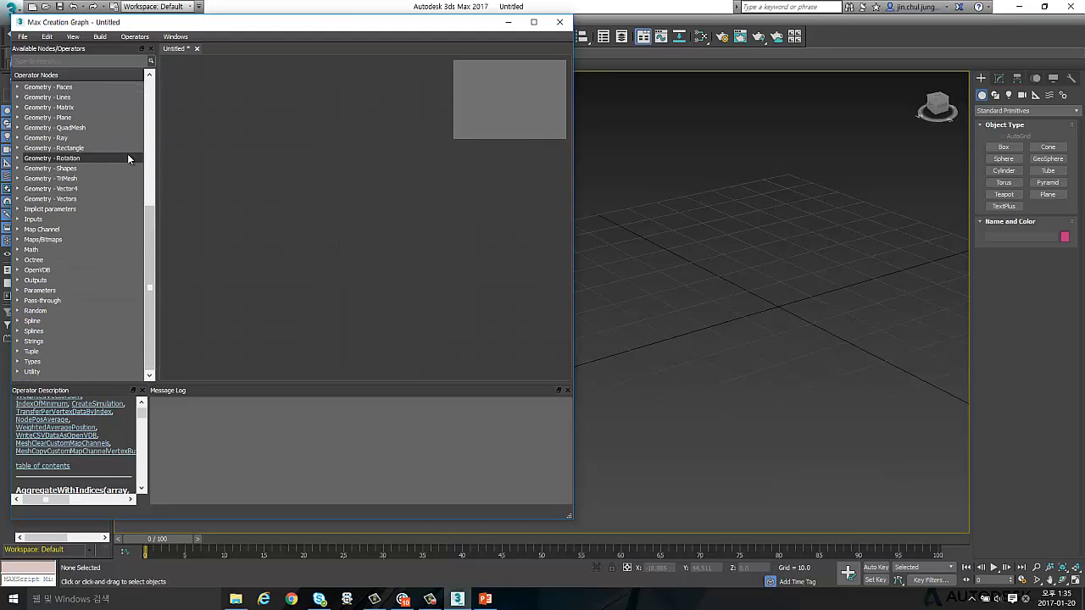
left_click_drag(147, 211, 155, 86)
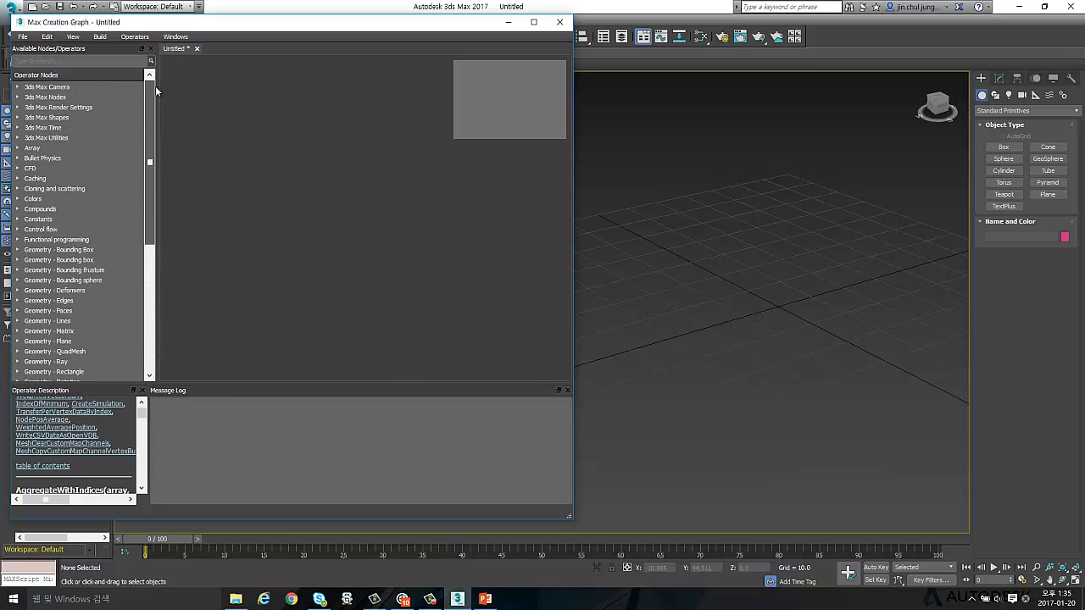
- Search the operators for "para" and try to add a Parameter: Single node to the empty graph
right_click(278, 156)
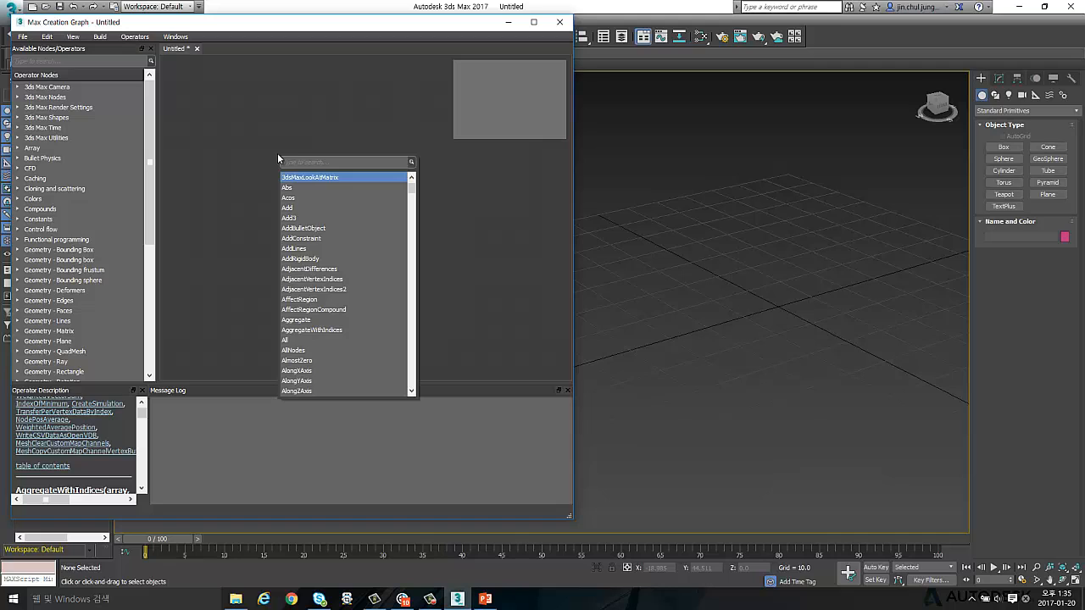
type("para")
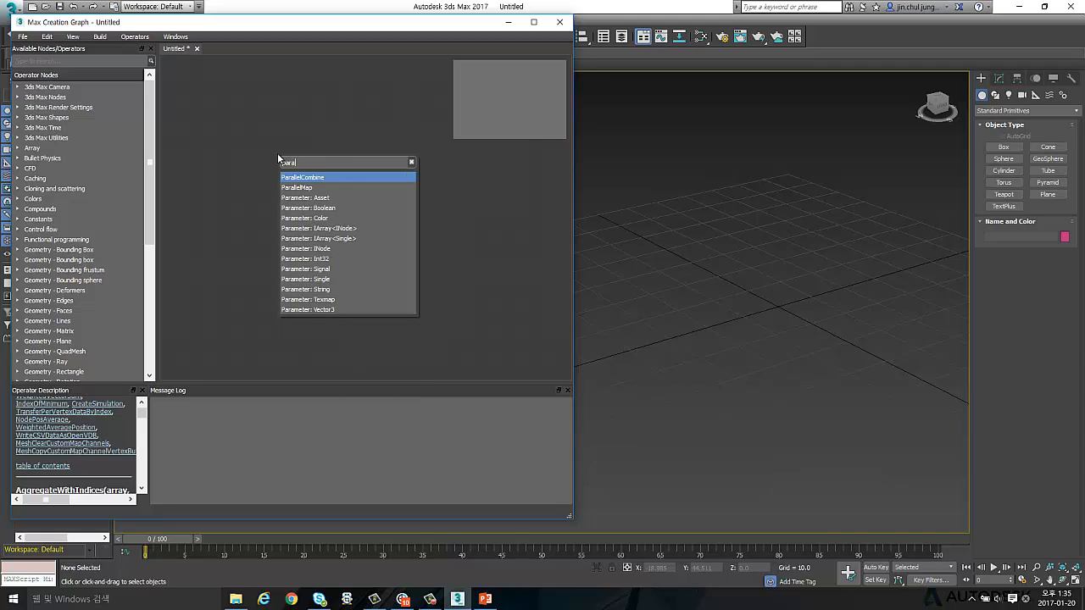
left_click(333, 280)
- Search the operators for "para" and examine the available parameter types, especially Parameter: Single
right_click(317, 202)
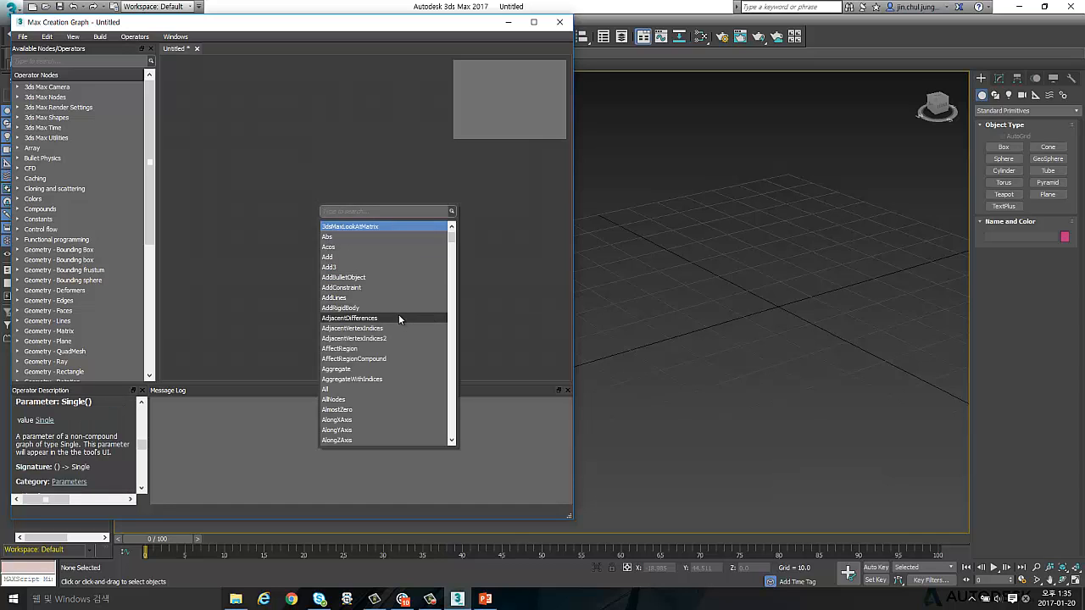
scroll(393, 335, "down", 2)
scroll(387, 322, "up", 2)
type("par")
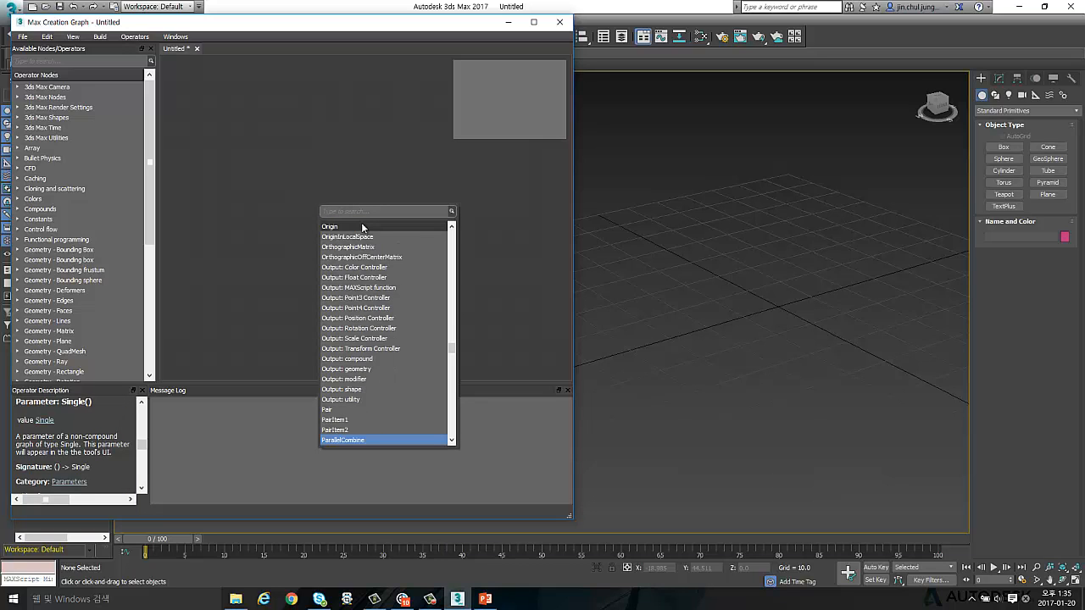
type("pare")
key("BackSpace")
key("BackSpace")
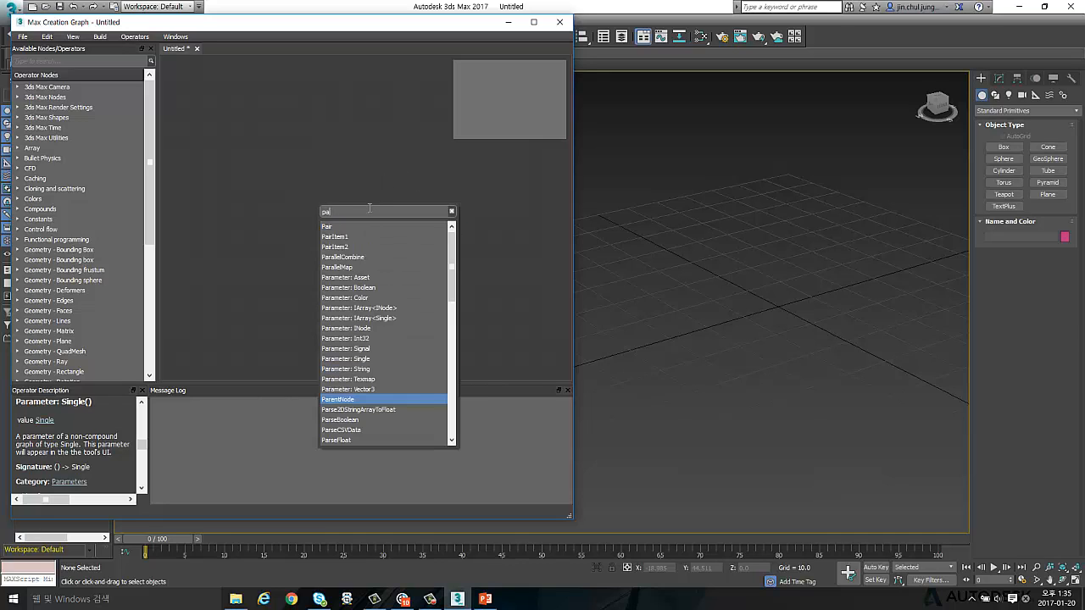
type("a")
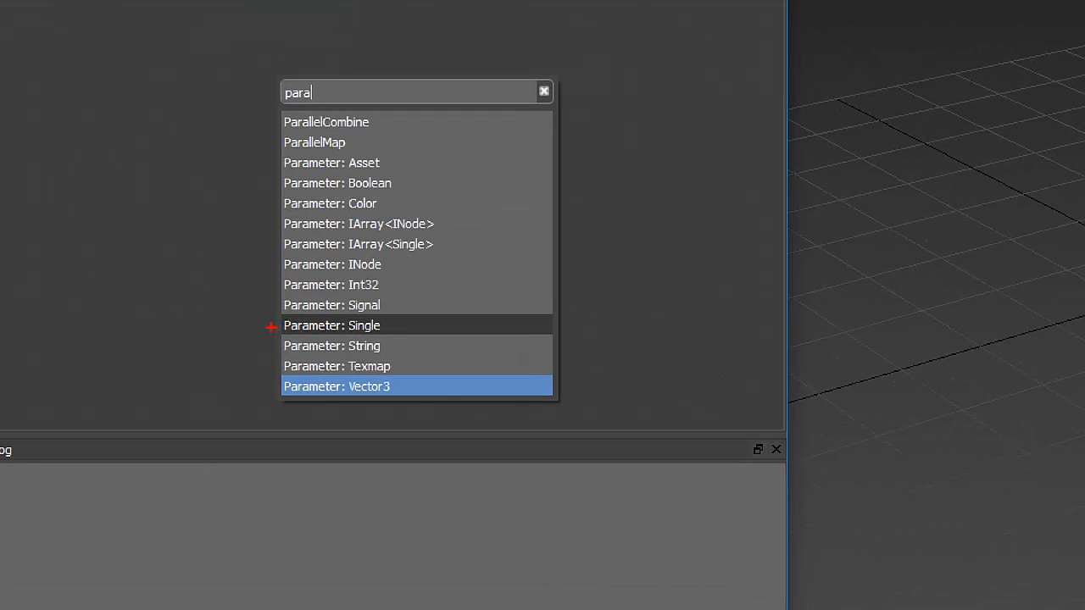
left_click_drag(270, 327, 398, 329)
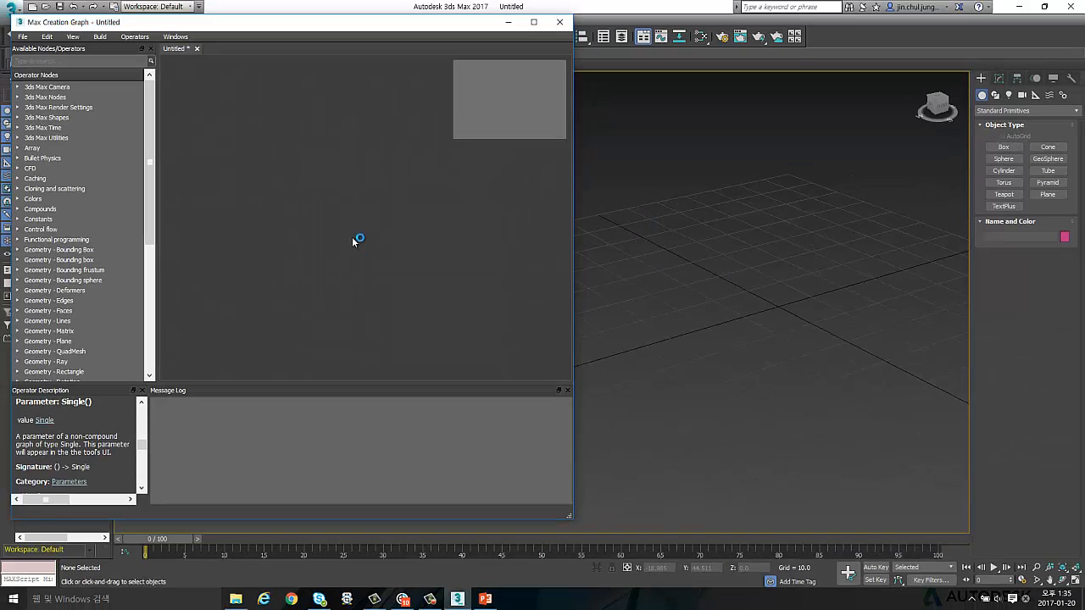
- Add a Parameter: Single node by searching for "para" and place it in the graph's upper-left area
right_click(351, 234)
left_click(339, 216)
type("para")
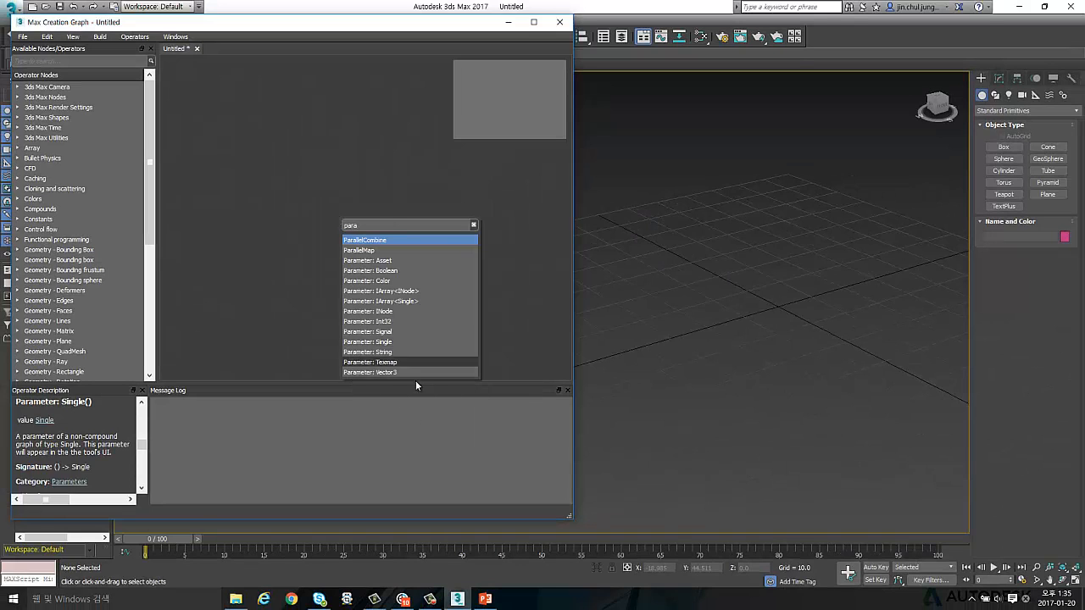
left_click(397, 341)
left_click_drag(332, 218, 237, 143)
- Search the operators for "create" and examine the CreateBox operator's description
type("cre")
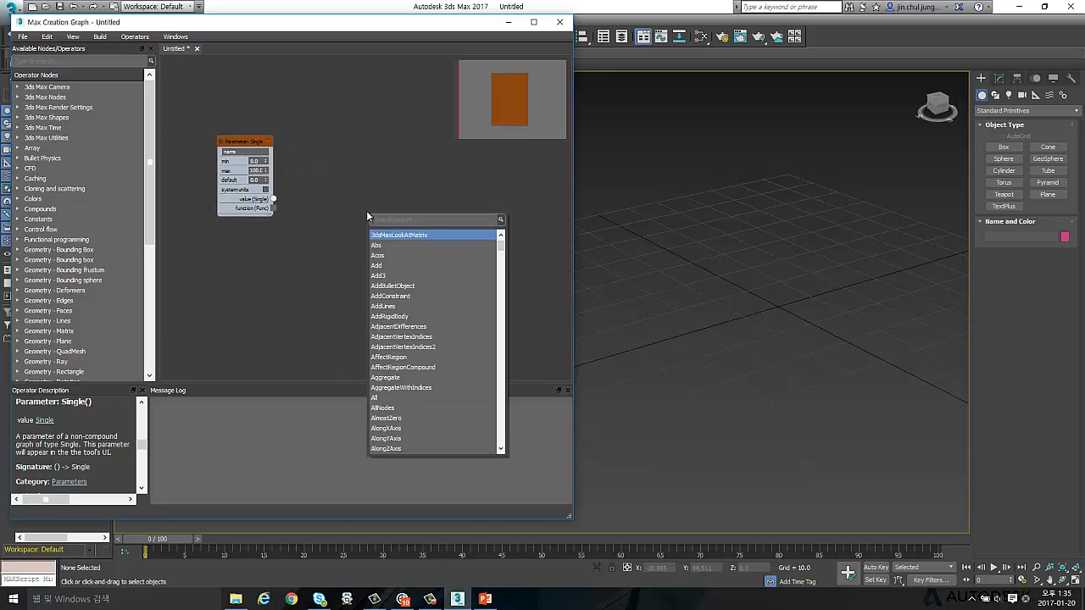
type("ate")
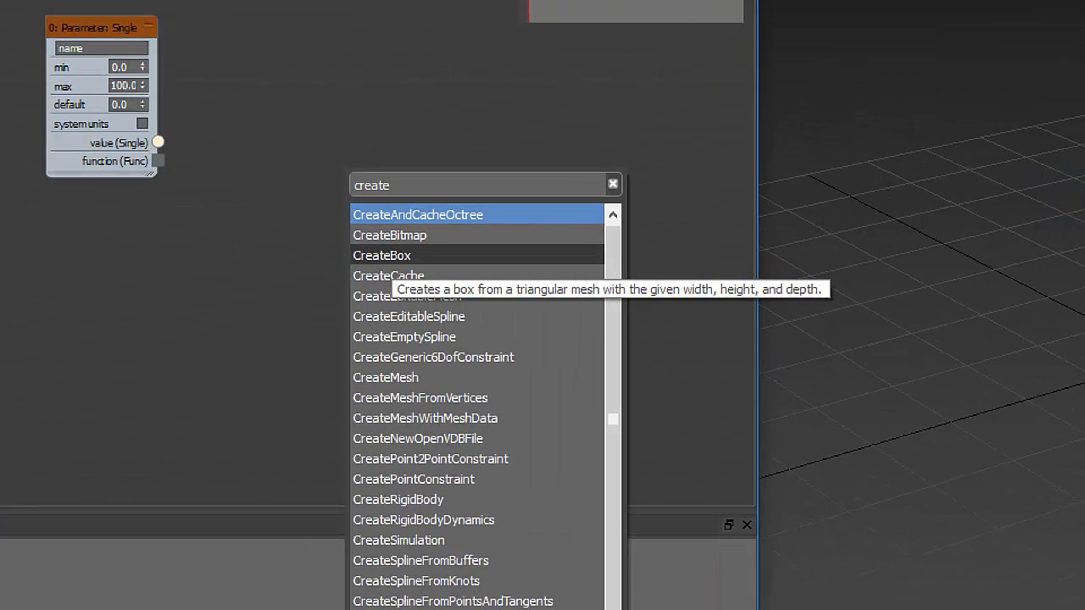
mouse_move(350, 261)
left_mouse_down()
mouse_move(421, 253)
mouse_move(347, 249)
left_mouse_up()
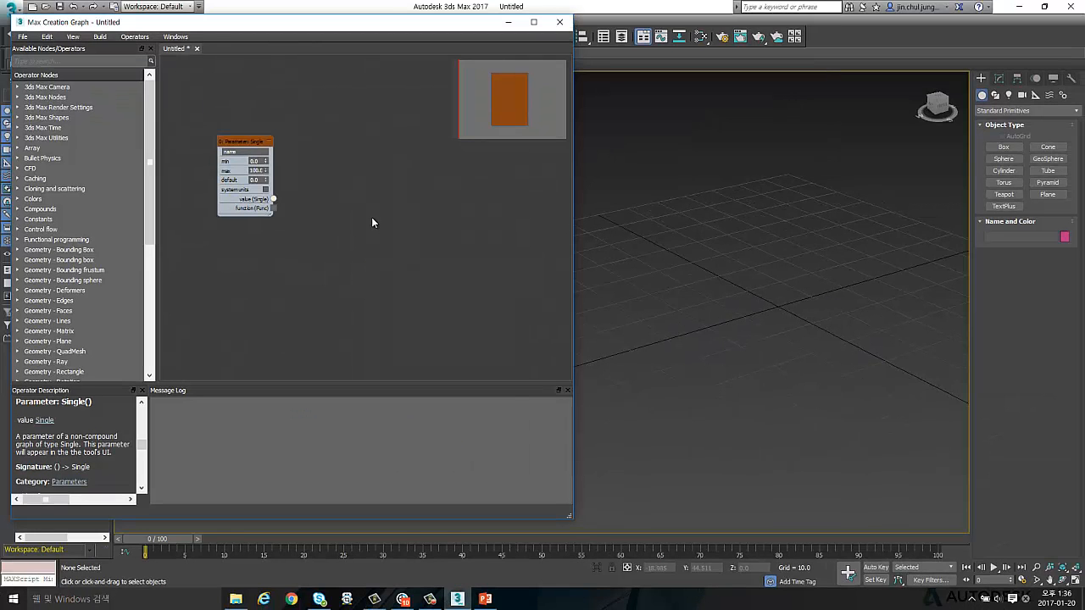
- Search the operators for "crea", add a CreateBox node and place it beside the Parameter: Single node
right_click(373, 215)
type("crea")
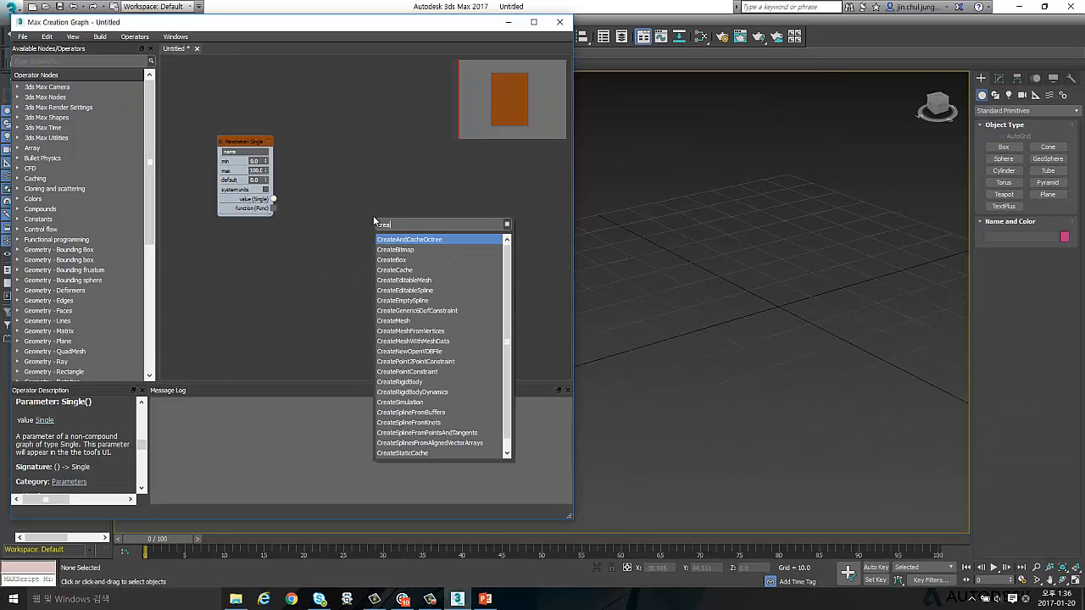
key("Down")
key("Down")
key("Return")
left_click_drag(371, 217, 350, 161)
- Search the operators for "output" and examine the available output types, including geometry and modifier
right_click(406, 243)
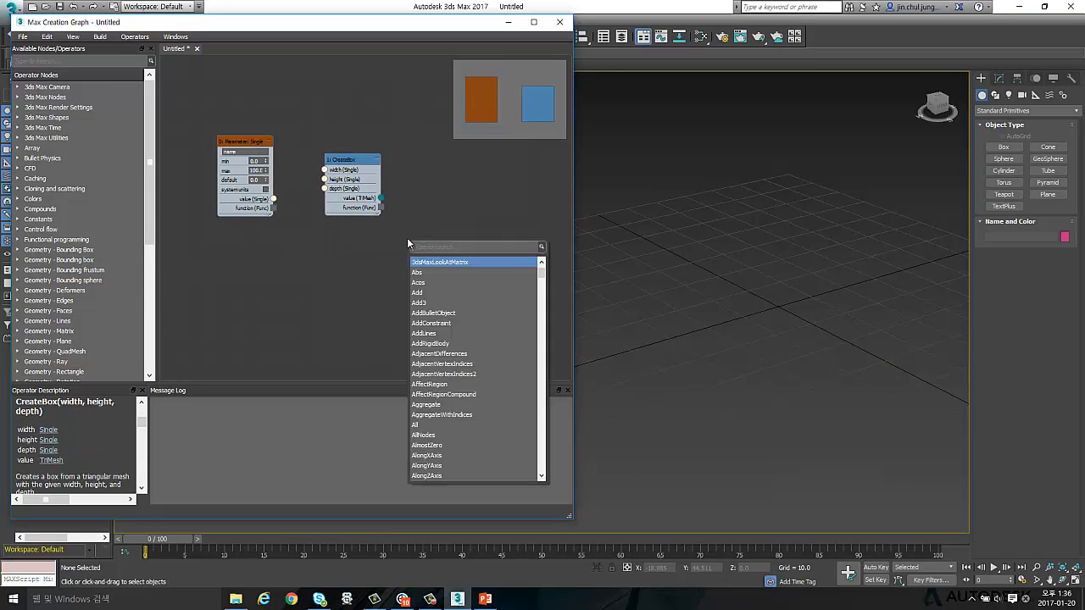
type("output")
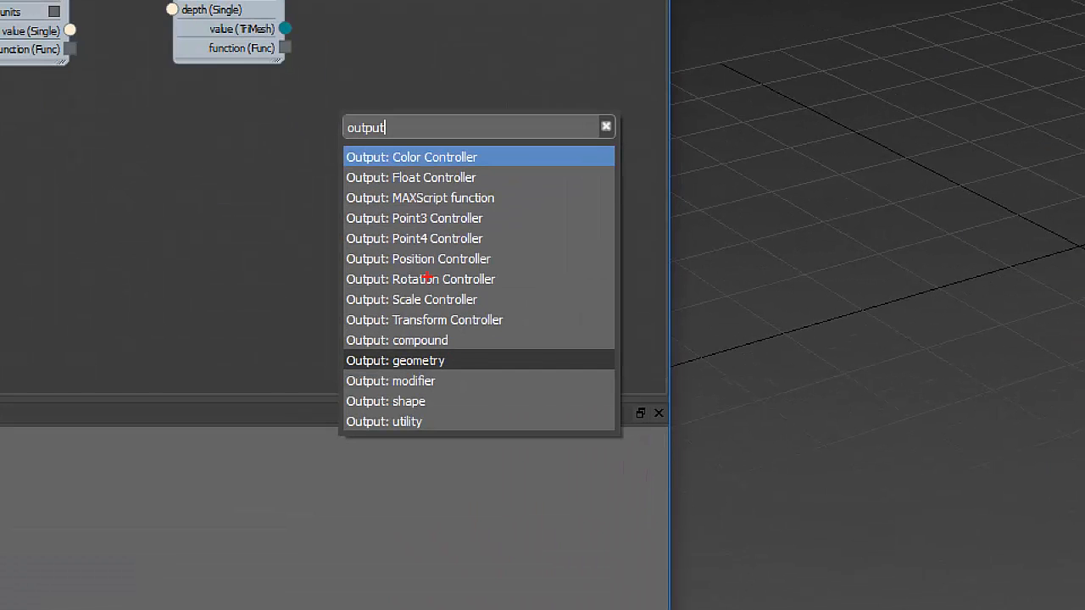
mouse_move(344, 153)
left_mouse_down()
mouse_move(326, 158)
mouse_move(315, 310)
mouse_move(332, 430)
left_mouse_up()
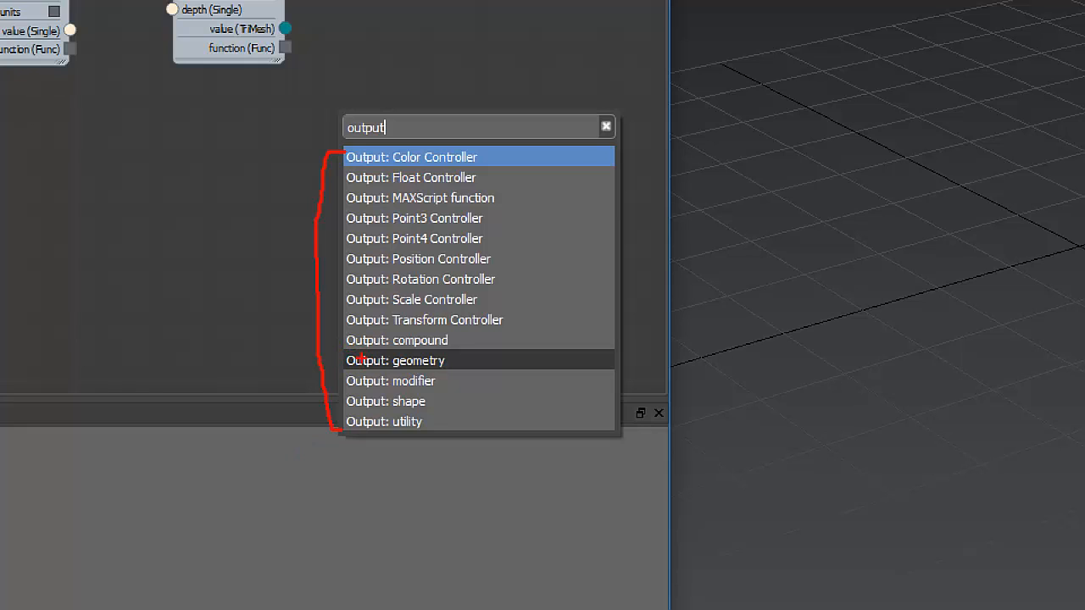
mouse_move(348, 396)
left_mouse_down()
mouse_move(483, 401)
mouse_move(483, 343)
mouse_move(405, 347)
left_mouse_up()
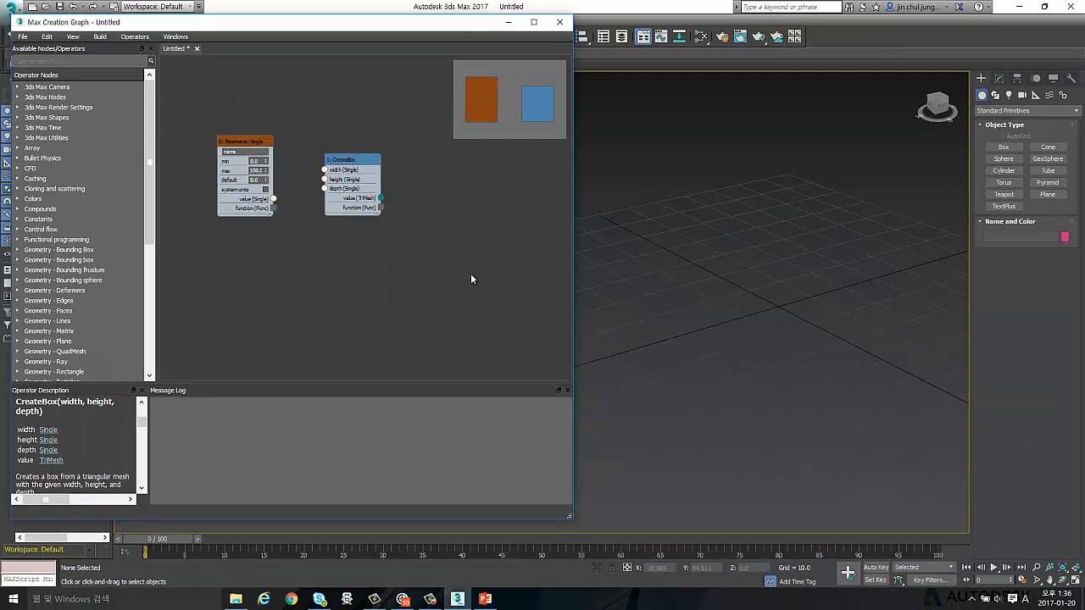
- Search the operators for "output", add an Output: geometry node and arrange it with CreateBox beside the Parameter: Single node
right_click(453, 266)
type("output")
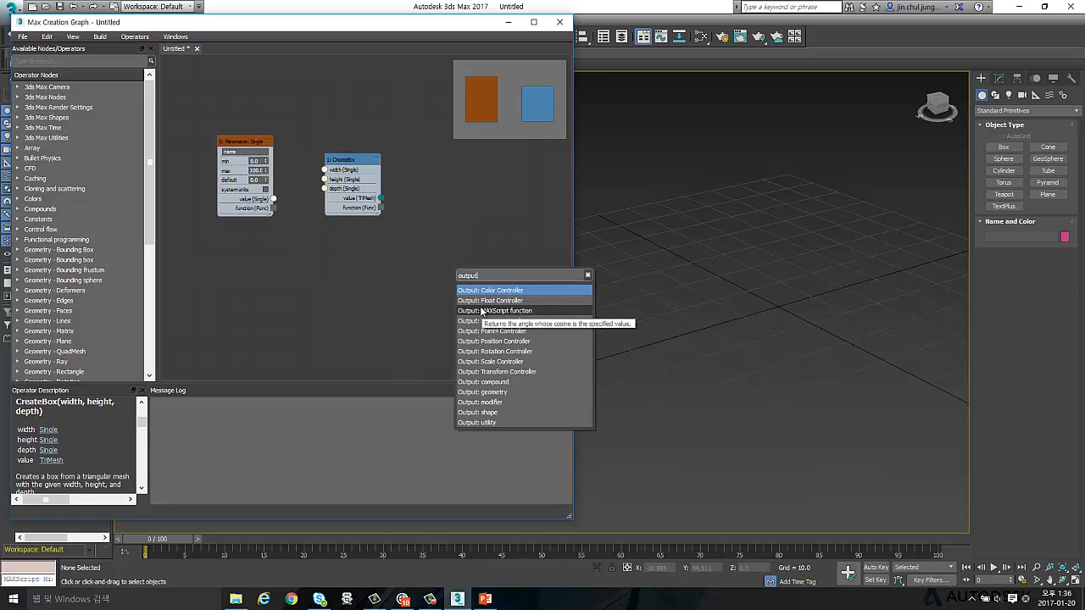
left_click(534, 391)
left_click_drag(453, 268, 460, 179)
middle_click_drag(400, 246, 401, 276)
scroll(459, 255, "up", 1)
middle_click_drag(458, 255, 525, 298)
scroll(468, 302, "up", 2)
left_click_drag(513, 232, 503, 221)
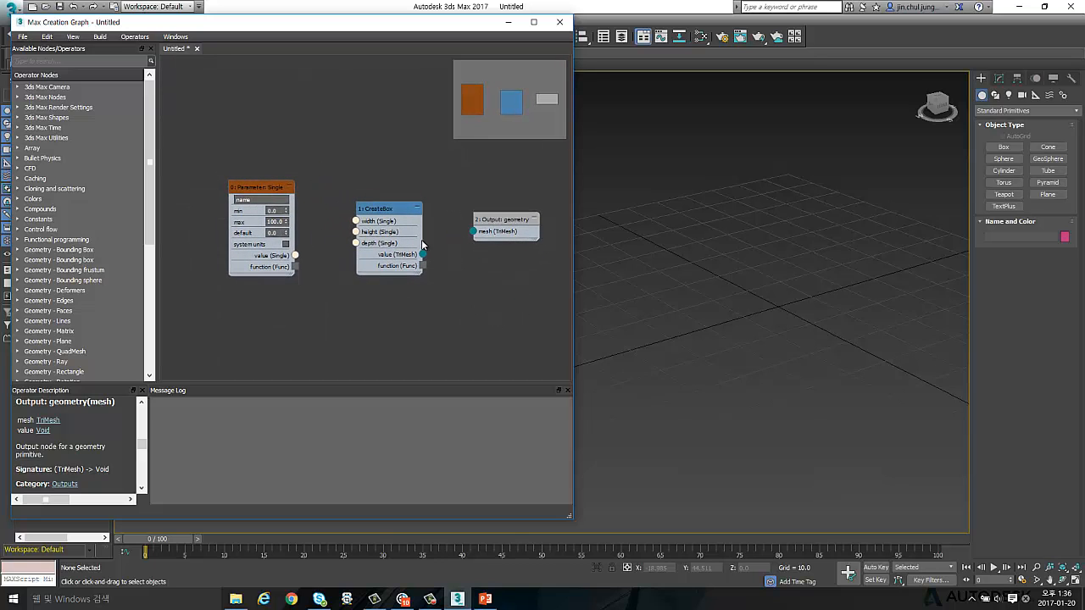
left_click_drag(387, 173, 517, 312)
left_click_drag(515, 230, 505, 220)
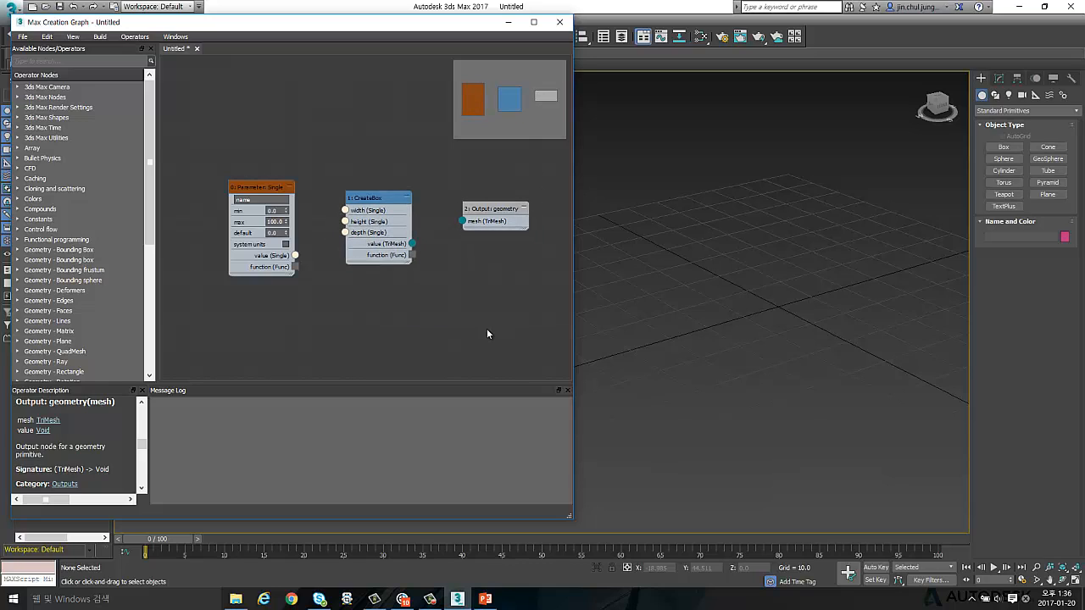
left_click(259, 186)
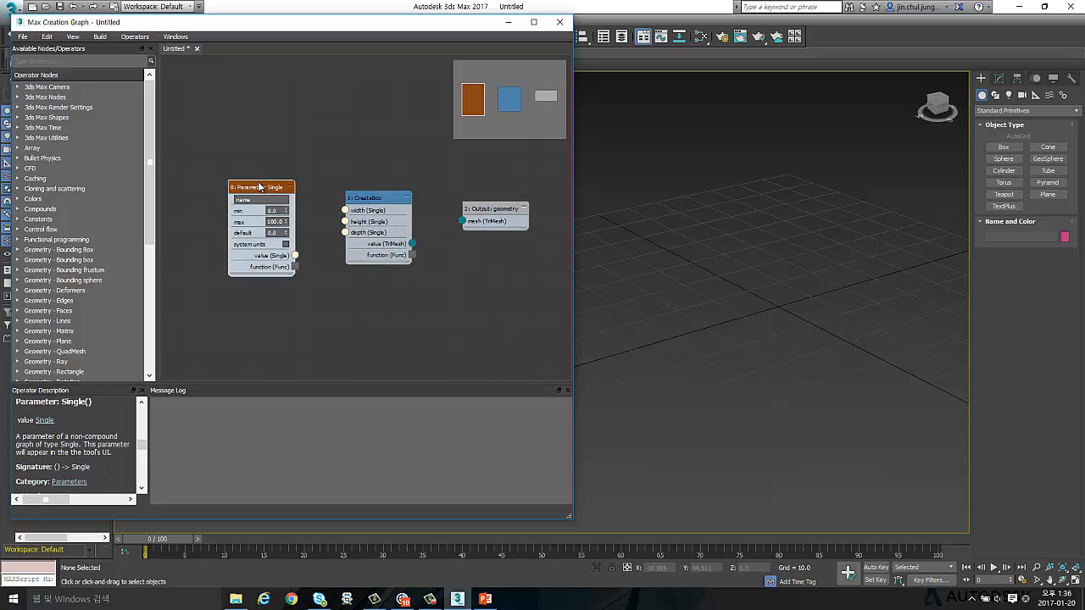
- Create a standard box about 34 by 34 by 20 units in the perspective viewport and show its parameters
left_click(1003, 147)
left_click_drag(690, 271, 905, 295)
left_click(906, 207)
right_click(904, 214)
middle_click_drag(891, 229, 866, 264)
key("ctrl+d")
left_click(866, 280)
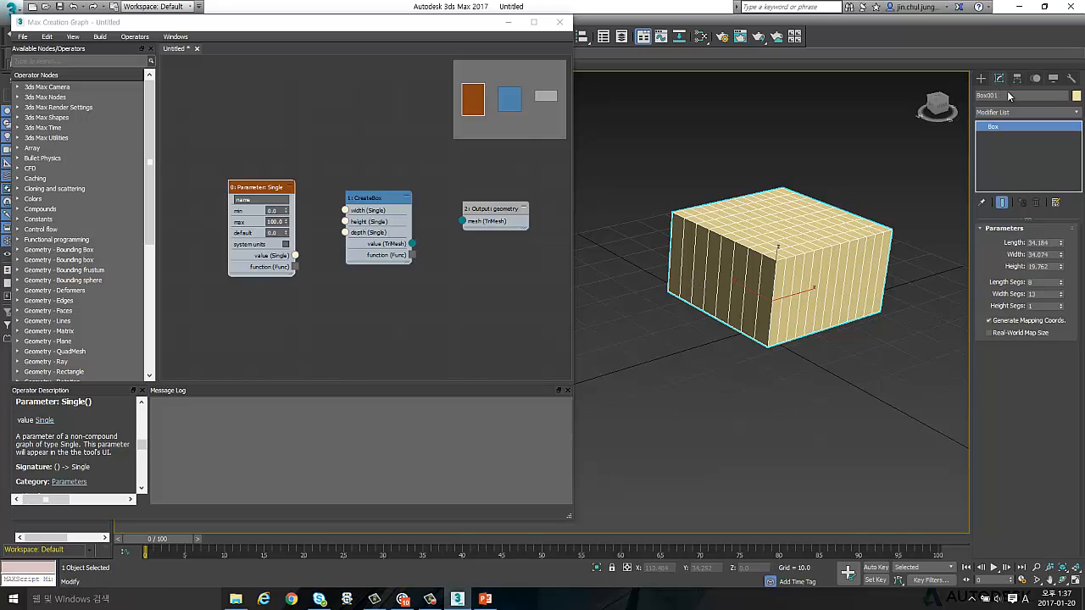
- Reset the viewport box's width and length segments to 1
right_click(1059, 294)
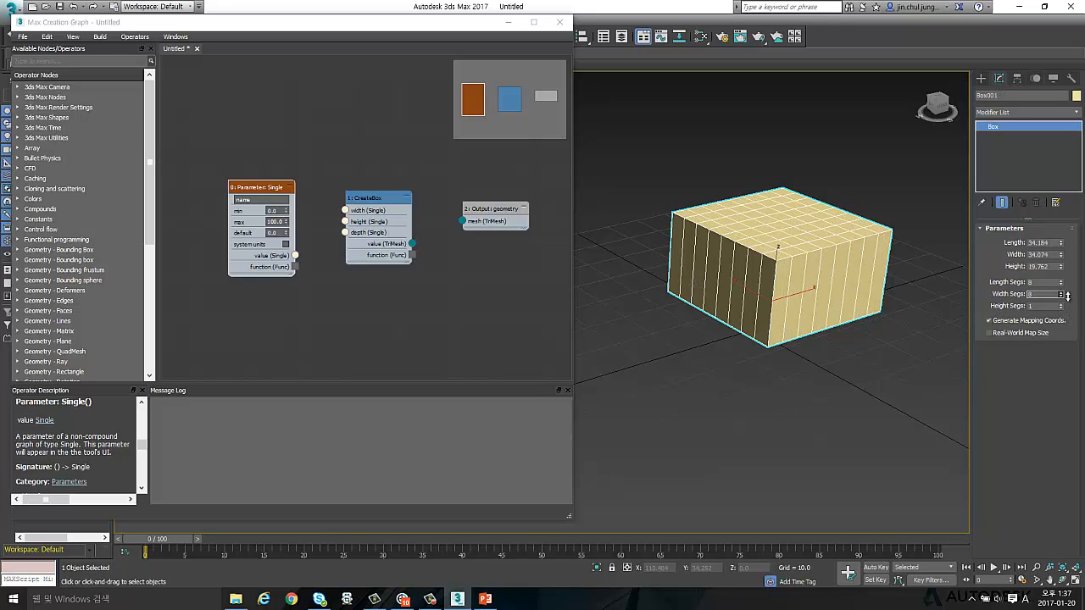
mouse_move(1058, 285)
left_mouse_down()
mouse_move(1060, 297)
mouse_move(1061, 276)
mouse_move(1061, 297)
mouse_move(1061, 280)
left_mouse_up()
right_click(1061, 281)
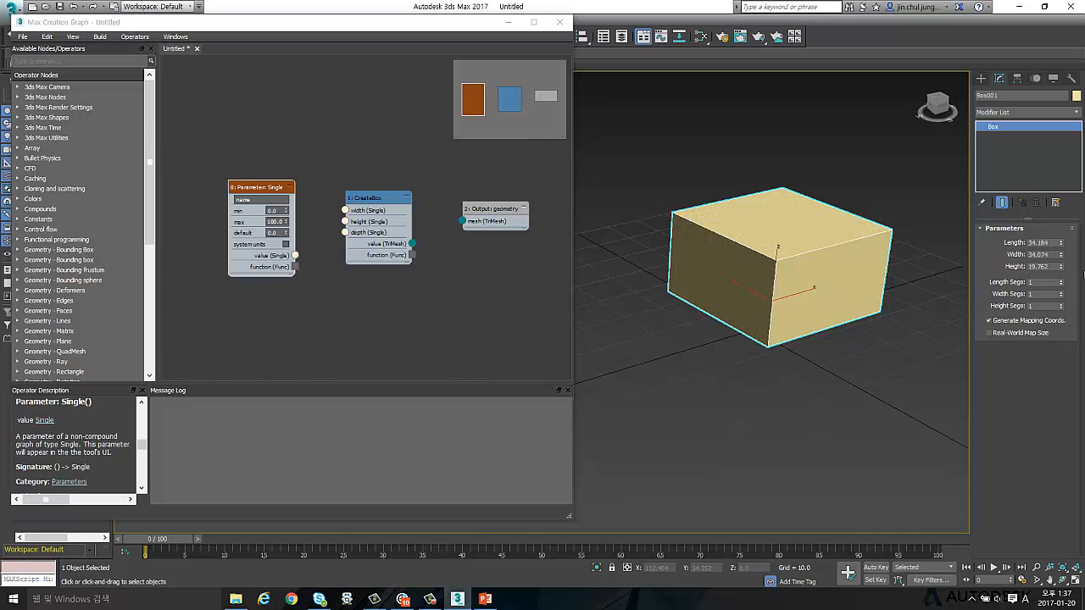
- Rename the Parameter: Single node's parameter to "Size"
left_click_drag(256, 189, 256, 212)
scroll(256, 212, "up", 4)
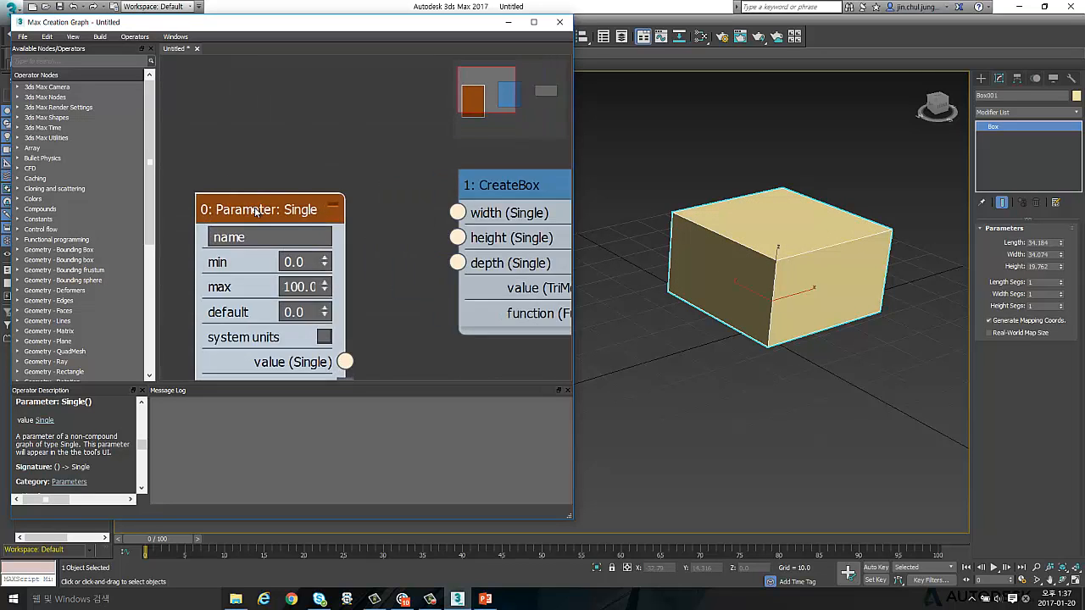
double_click(247, 231)
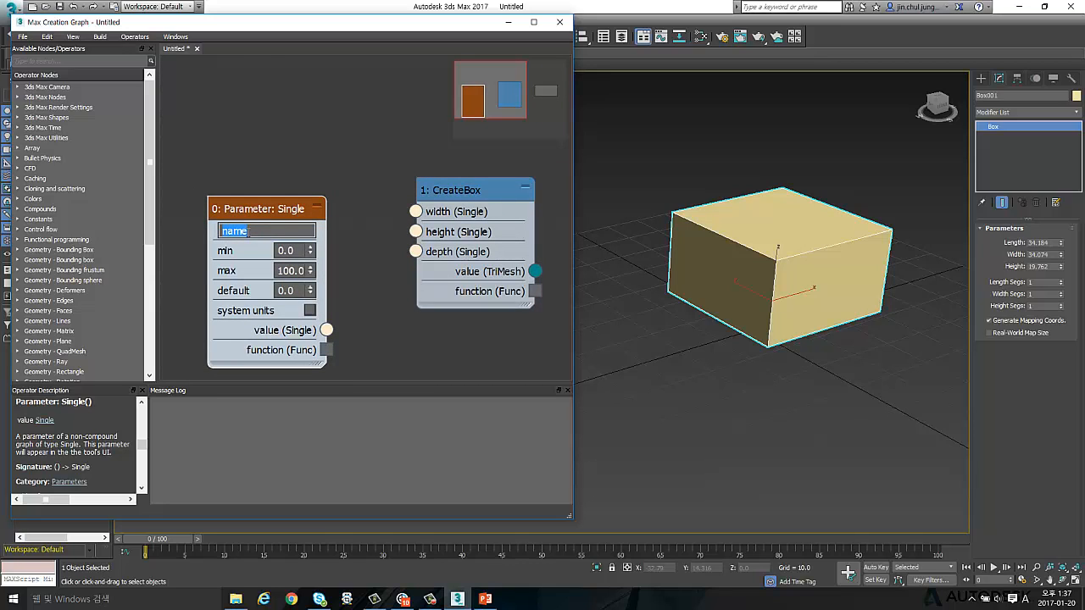
type("Z")
key("Return")
double_click(248, 230)
left_click(243, 251)
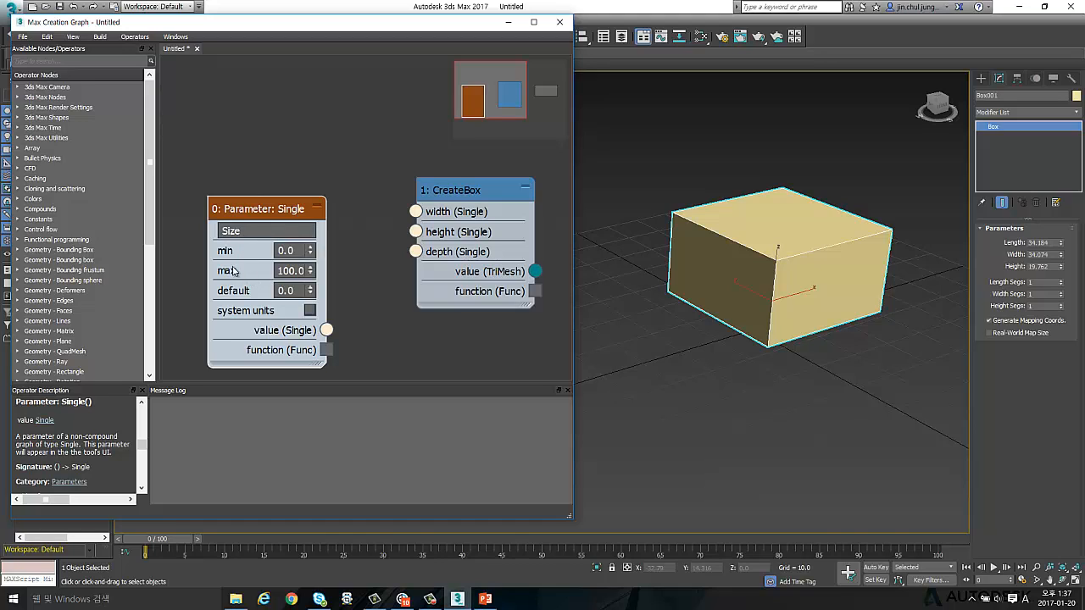
- Set the Size parameter's min and default values to 1.0 and align its node with CreateBox
left_click_drag(298, 250, 267, 251)
type("1")
key("Return")
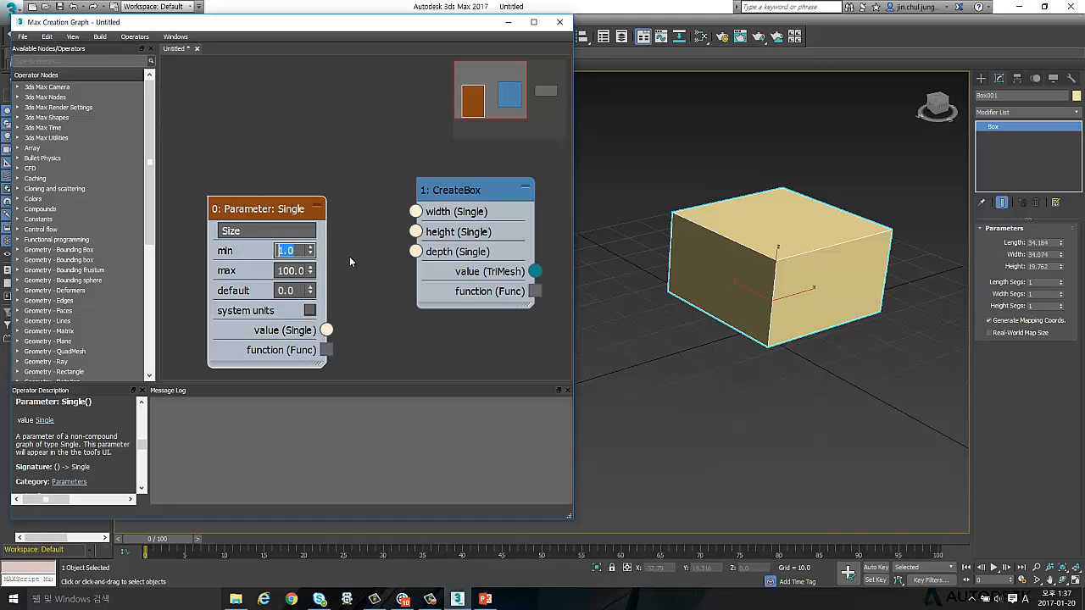
key("Tab")
key("Tab")
type("1")
key("Return")
key("shift+Tab")
left_click_drag(263, 208, 261, 188)
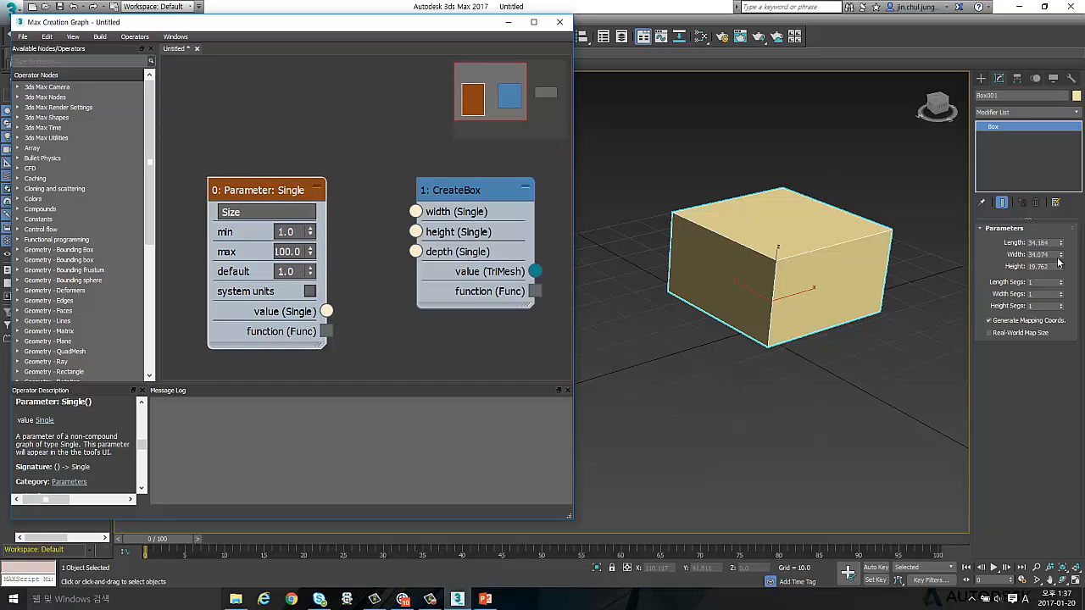
- Raise the viewport box's length segments to 200 to test the upper limit
left_click(1061, 297)
left_click_drag(1060, 285, 1068, 209)
left_click_drag(1071, 79, 1058, 273)
left_click(1046, 281)
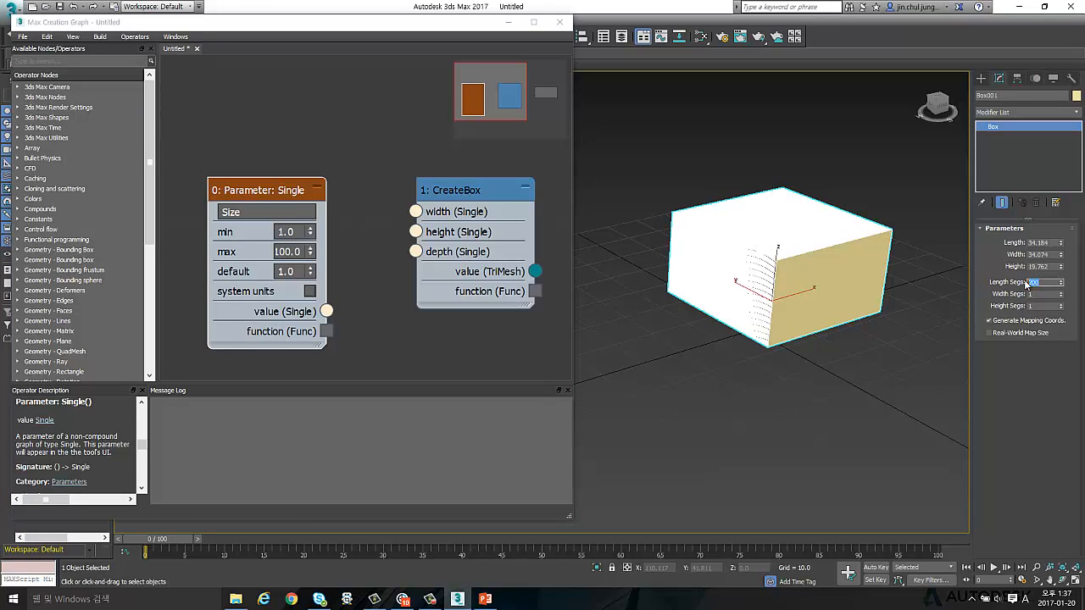
left_click(1060, 284)
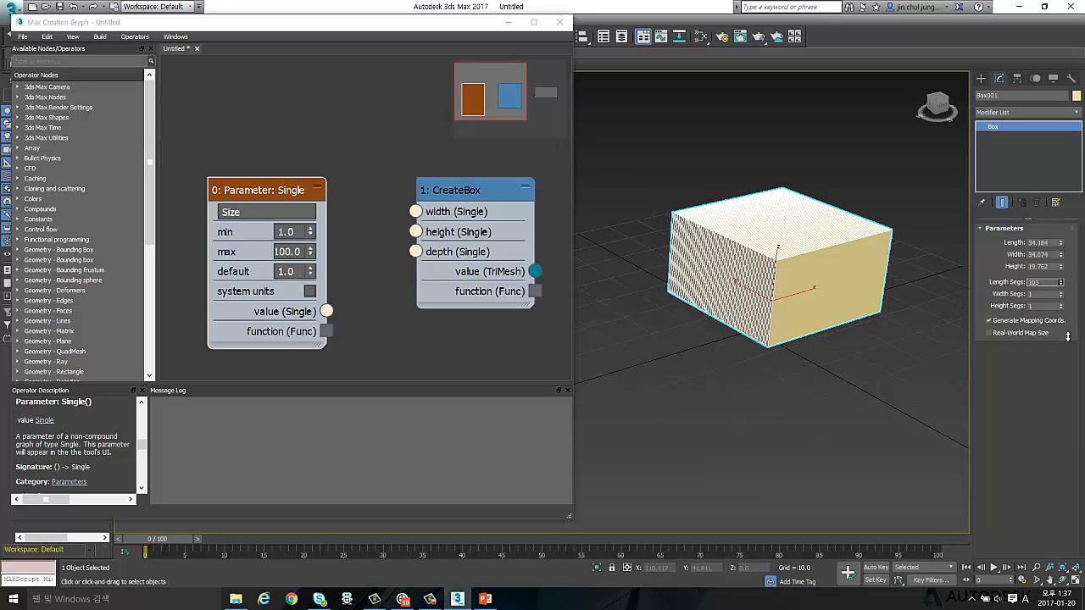
- Check the Size parameter's max and default fields and move its node higher than the CreateBox node
left_click(277, 251)
key("Tab")
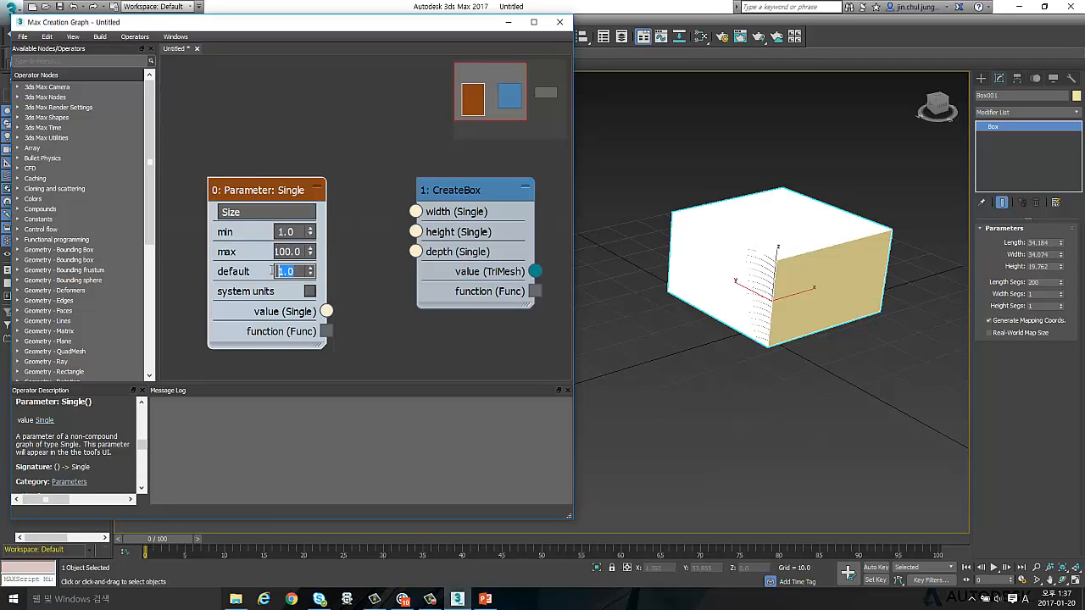
left_click(695, 232)
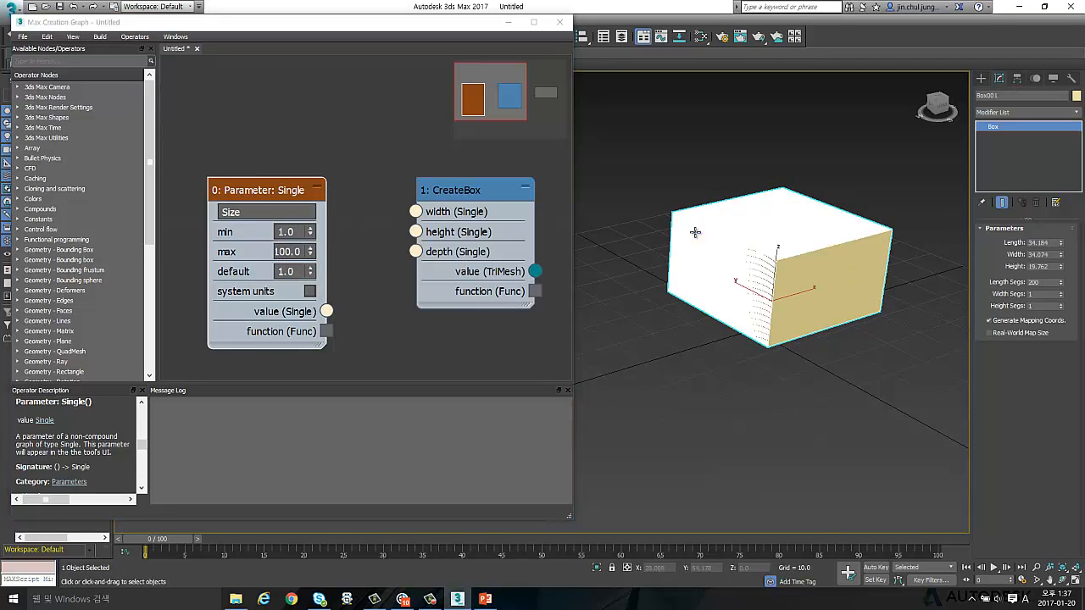
left_click(295, 277)
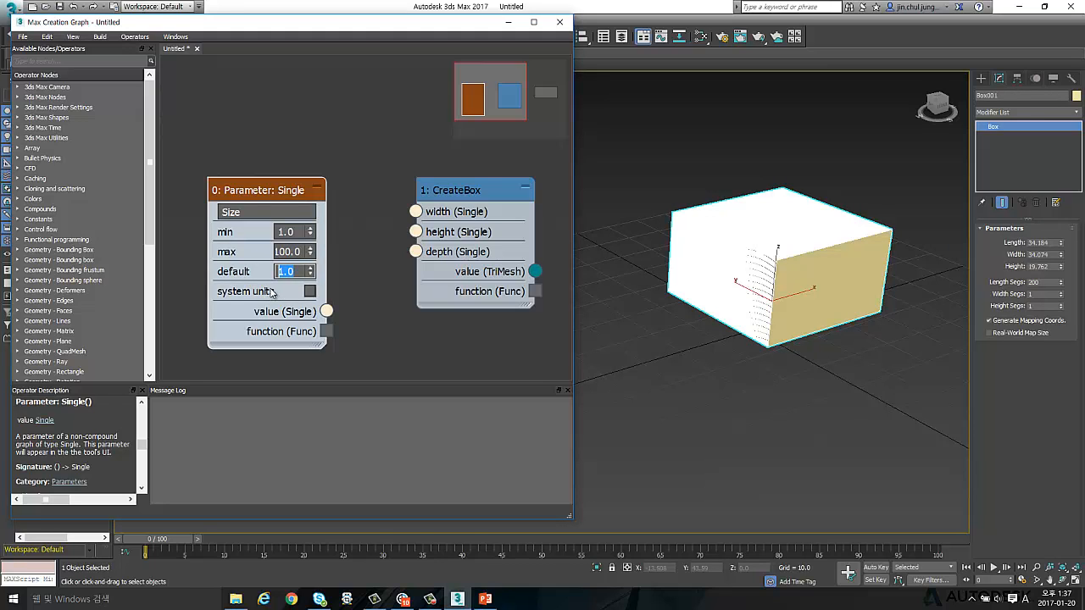
middle_click_drag(383, 258, 320, 269)
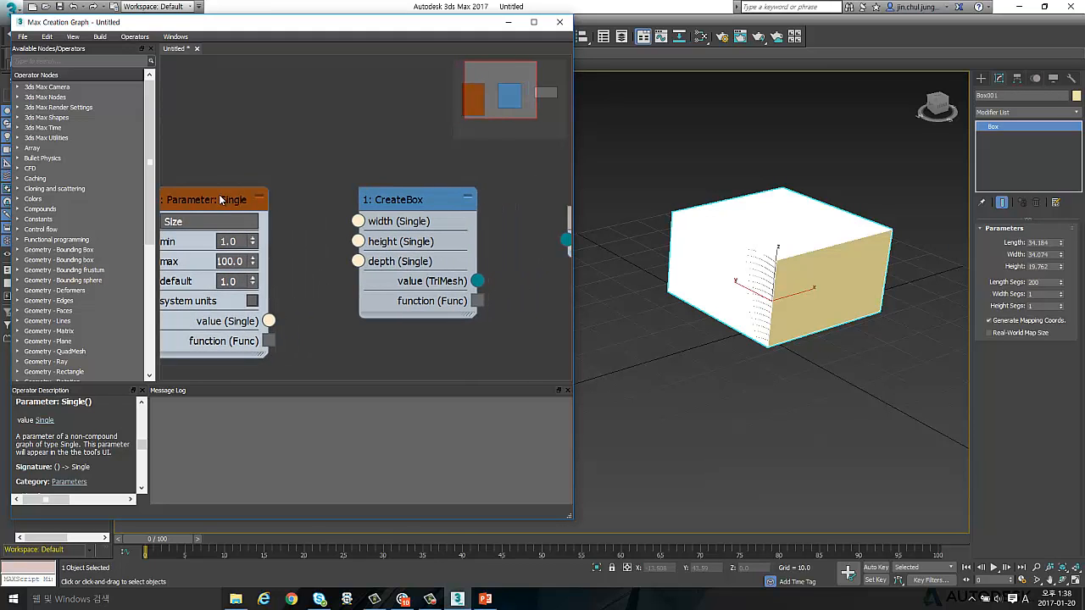
left_click_drag(224, 199, 223, 143)
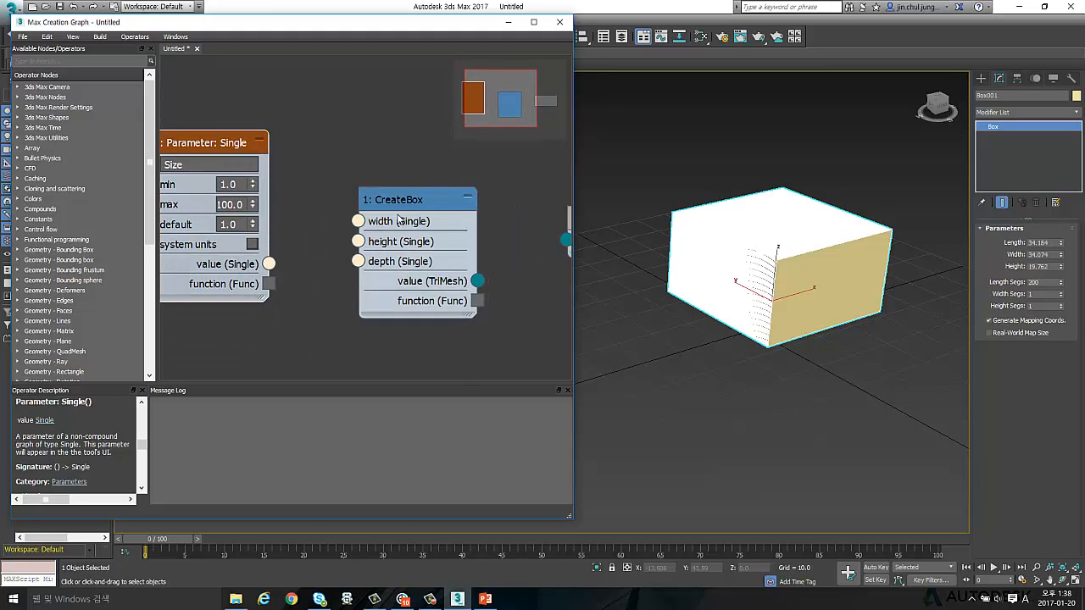
- Examine the data types on the connectors of the Parameter: Single, CreateBox and Output: geometry nodes
scroll(315, 343, "up", 3)
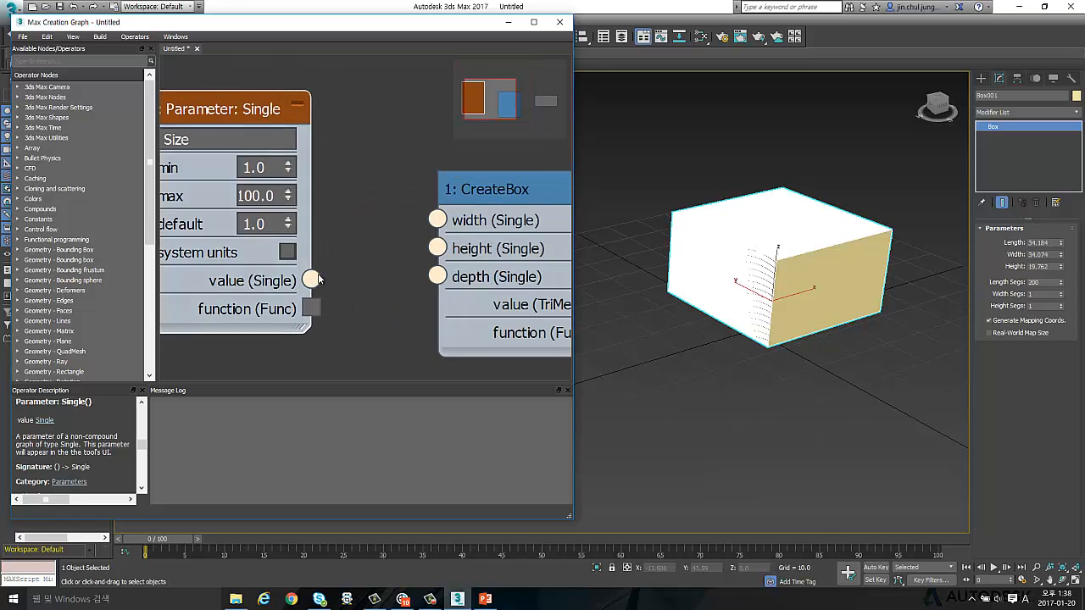
middle_click_drag(425, 306, 413, 309)
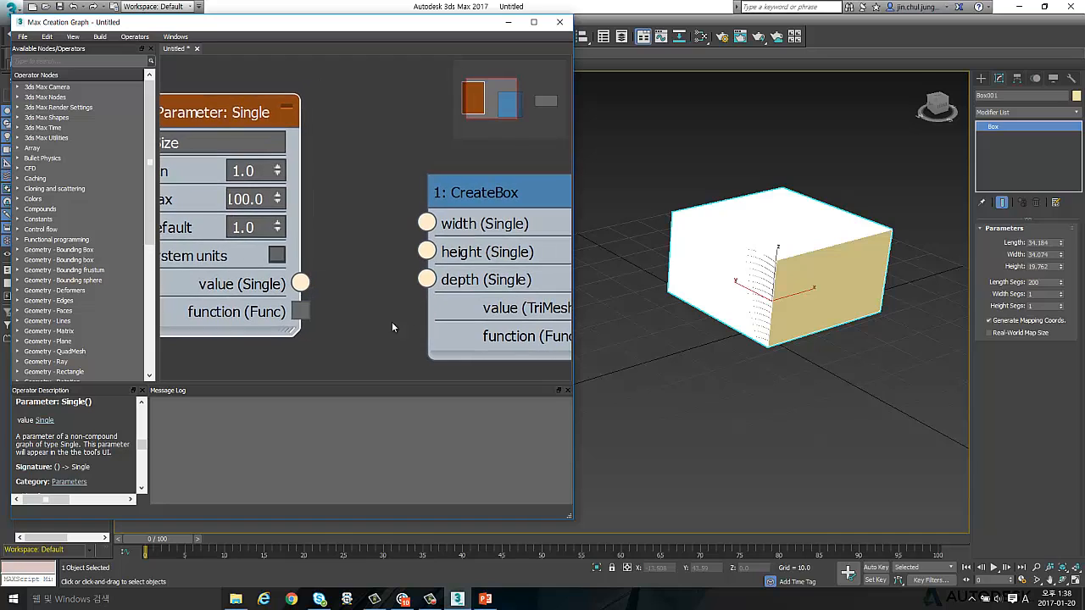
left_click(283, 285)
middle_click_drag(367, 245, 348, 249)
scroll(348, 249, "down", 4)
middle_click_drag(374, 287, 322, 279)
middle_click_drag(502, 292, 485, 290)
scroll(491, 286, "up", 3)
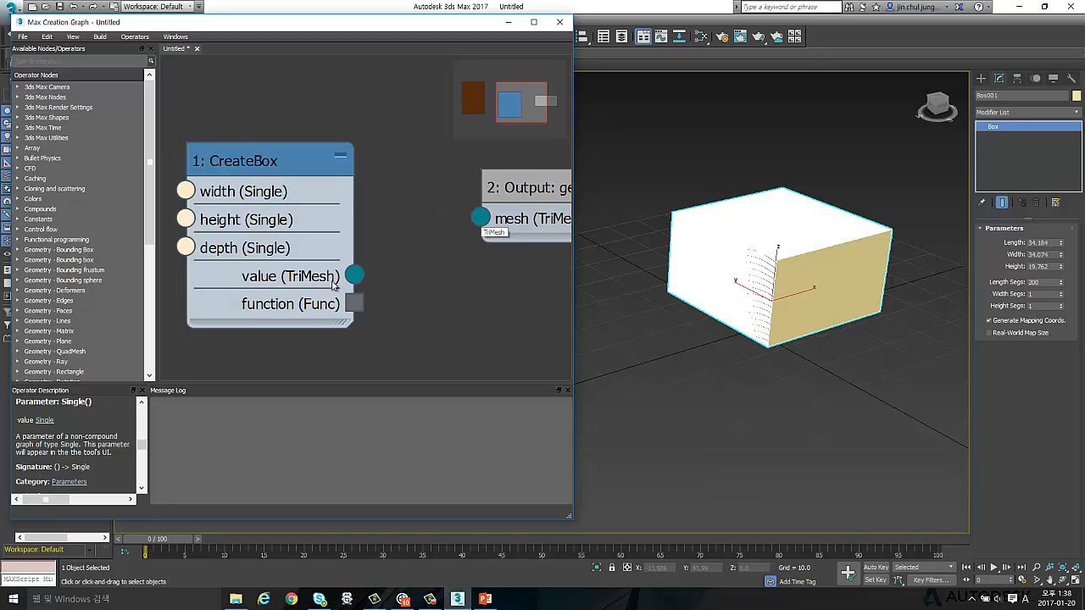
middle_click_drag(335, 289, 466, 308)
scroll(407, 304, "down", 2)
mouse_move(402, 300)
middle_mouse_down()
mouse_move(475, 304)
mouse_move(412, 305)
middle_mouse_up()
scroll(412, 305, "down", 1)
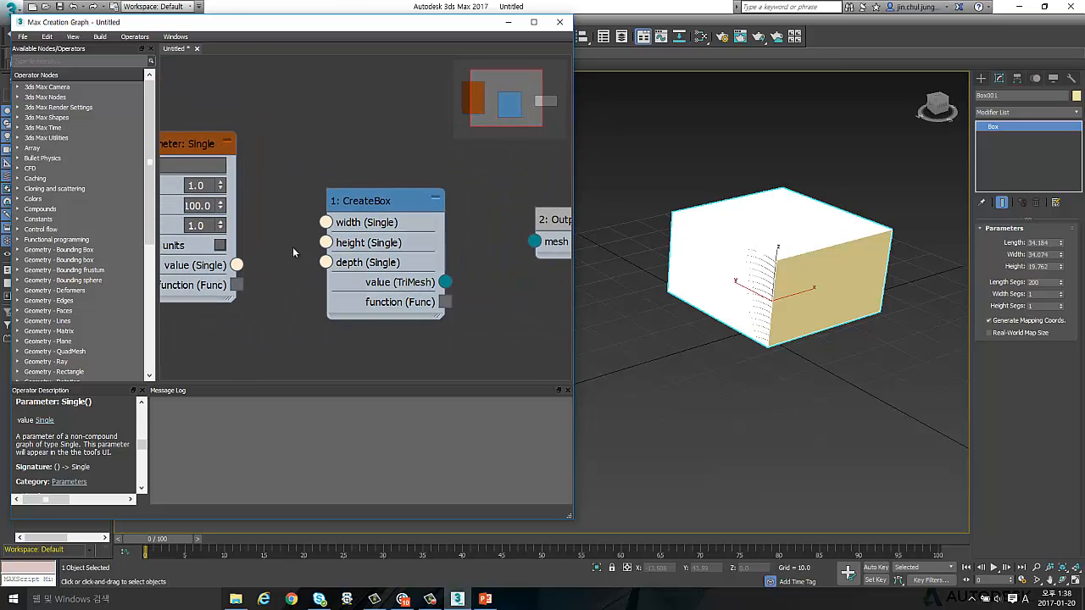
- Connect the Size parameter's value output to the width, height and depth inputs of CreateBox
scroll(291, 264, "up", 2)
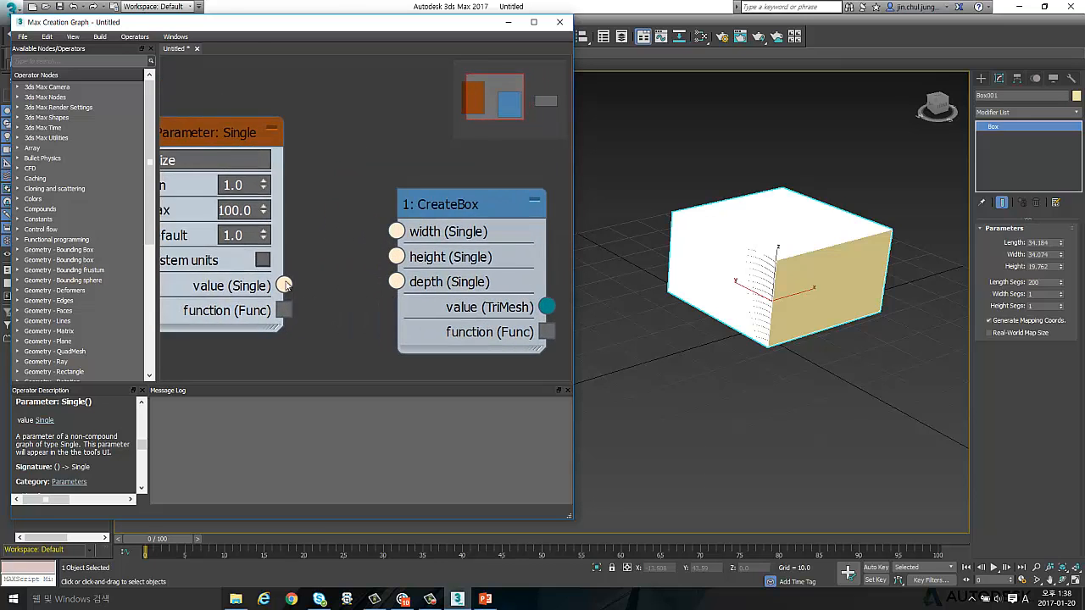
left_click_drag(284, 284, 396, 231)
left_click(259, 287)
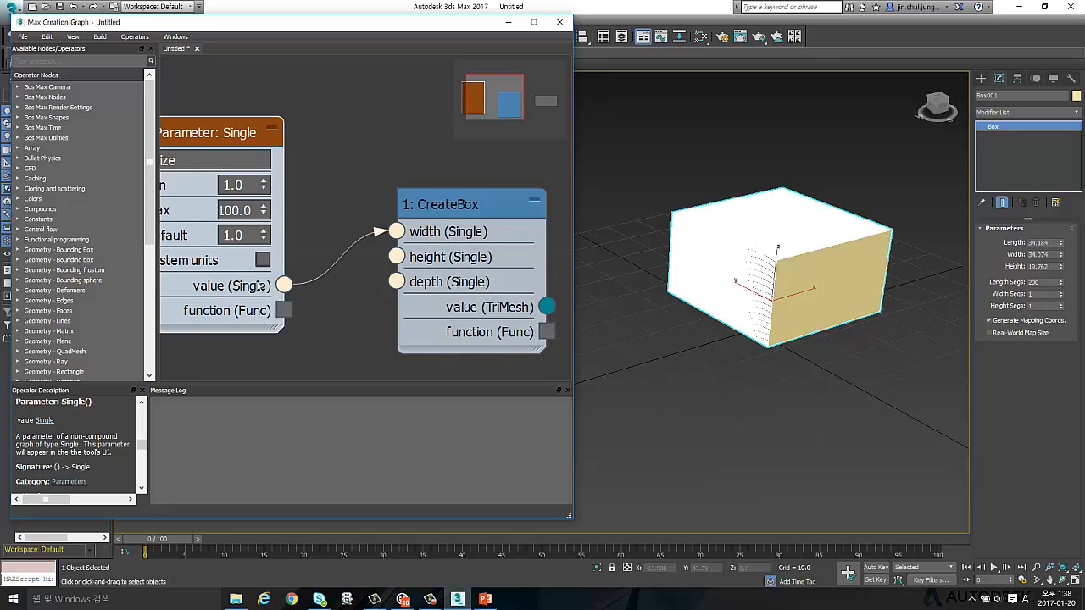
left_click(437, 240)
scroll(335, 276, "down", 2)
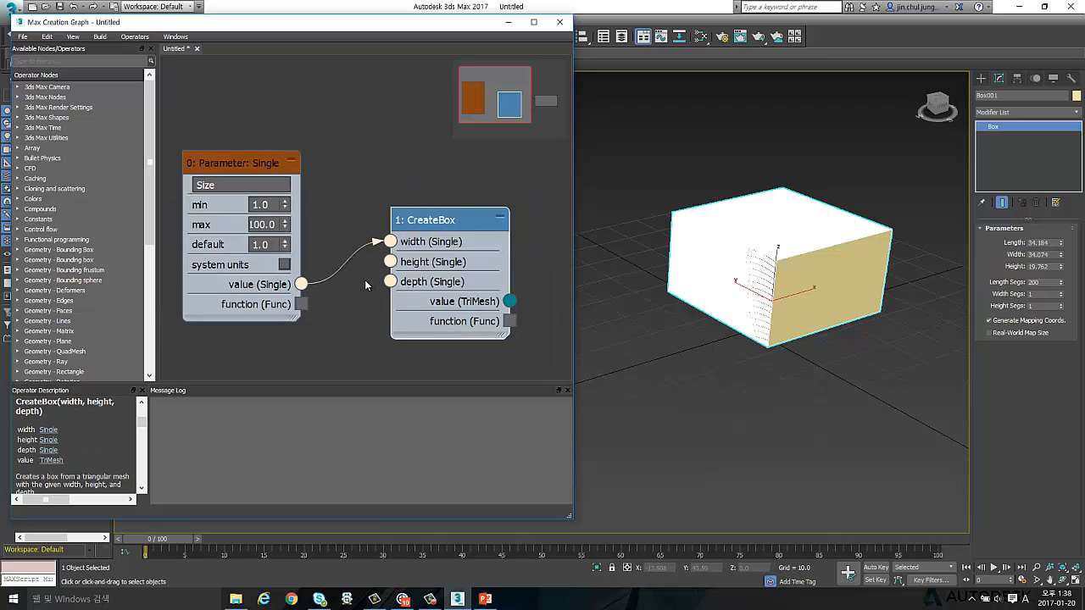
middle_click_drag(335, 276, 327, 269)
left_click_drag(287, 265, 367, 267)
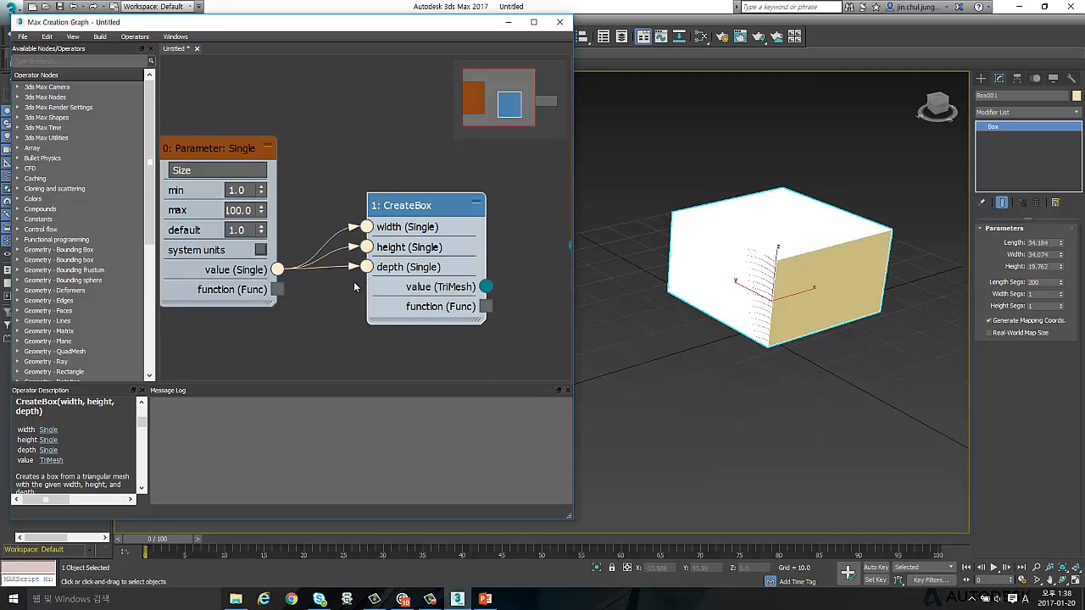
- Connect the CreateBox value (TriMesh) output to the mesh input of the Output: geometry node
left_click(273, 278)
left_click(410, 234)
middle_click_drag(509, 292, 435, 309)
scroll(374, 292, "down", 1)
left_click(385, 293)
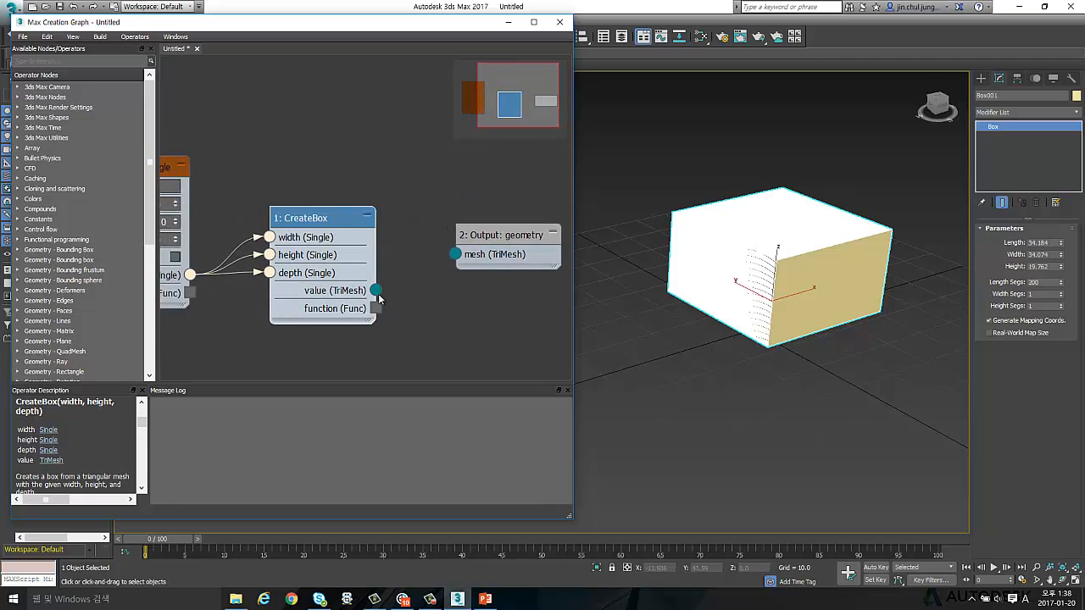
left_click_drag(376, 290, 458, 256)
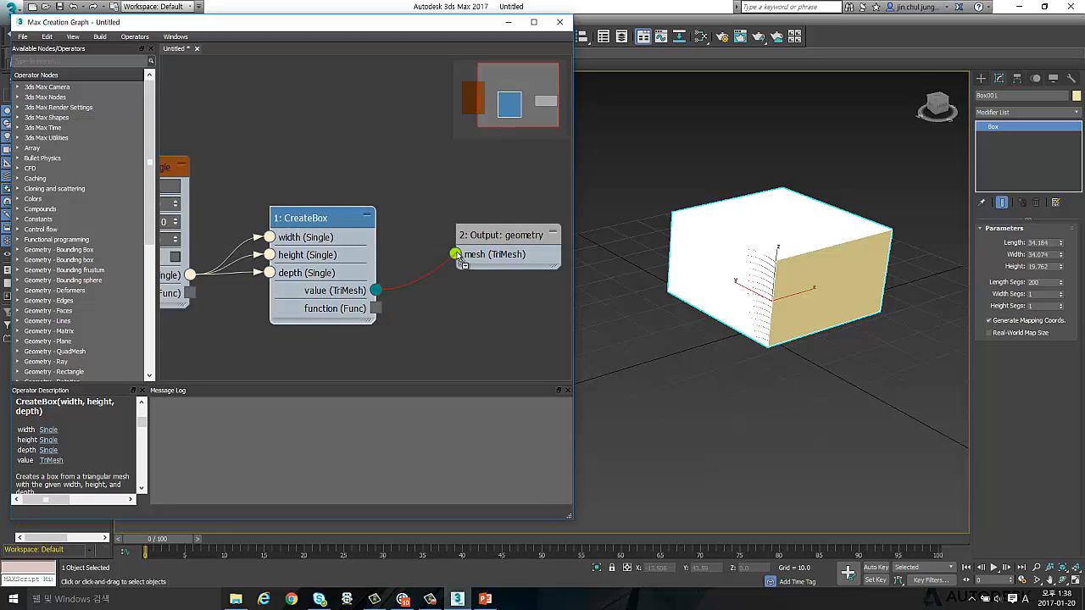
left_click_drag(458, 256, 458, 256)
left_click(509, 237)
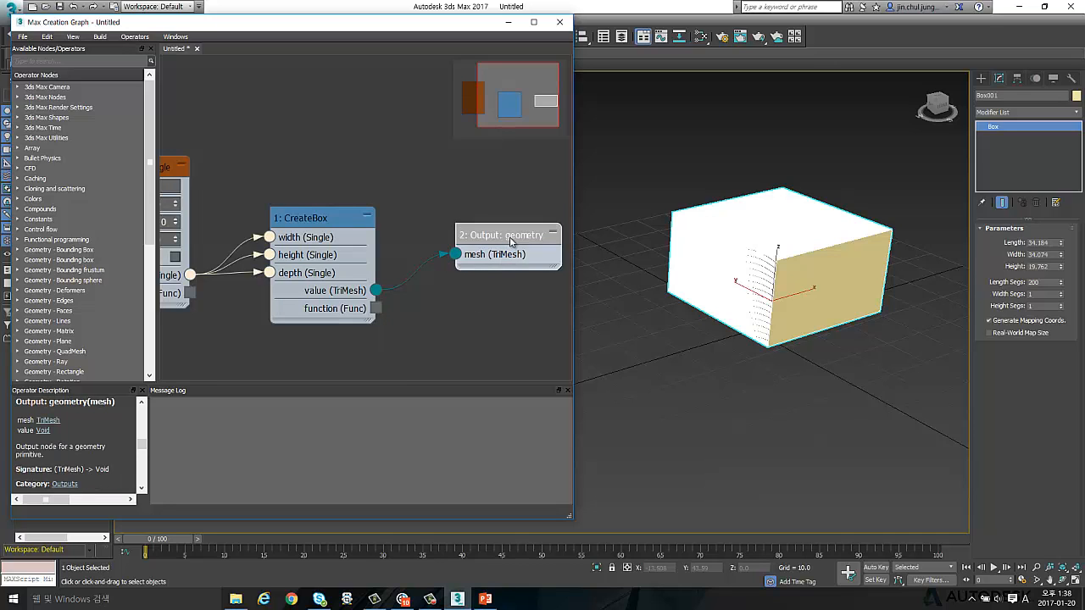
- Delete the box from the viewport and rearrange the three connected nodes lower in the graph
key("Delete")
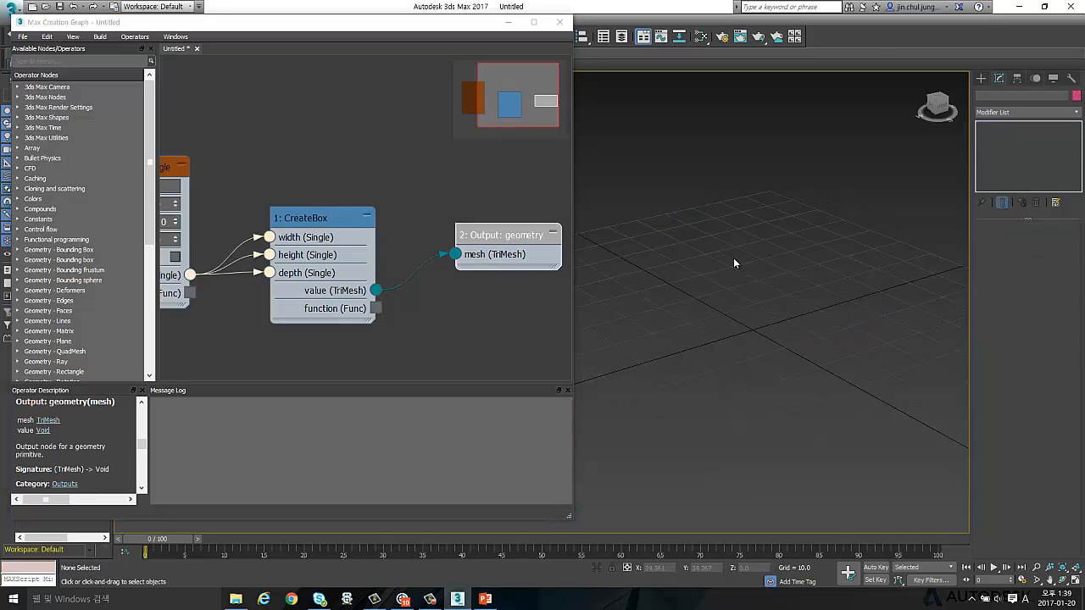
scroll(395, 206, "down", 3)
middle_click_drag(393, 204, 370, 217)
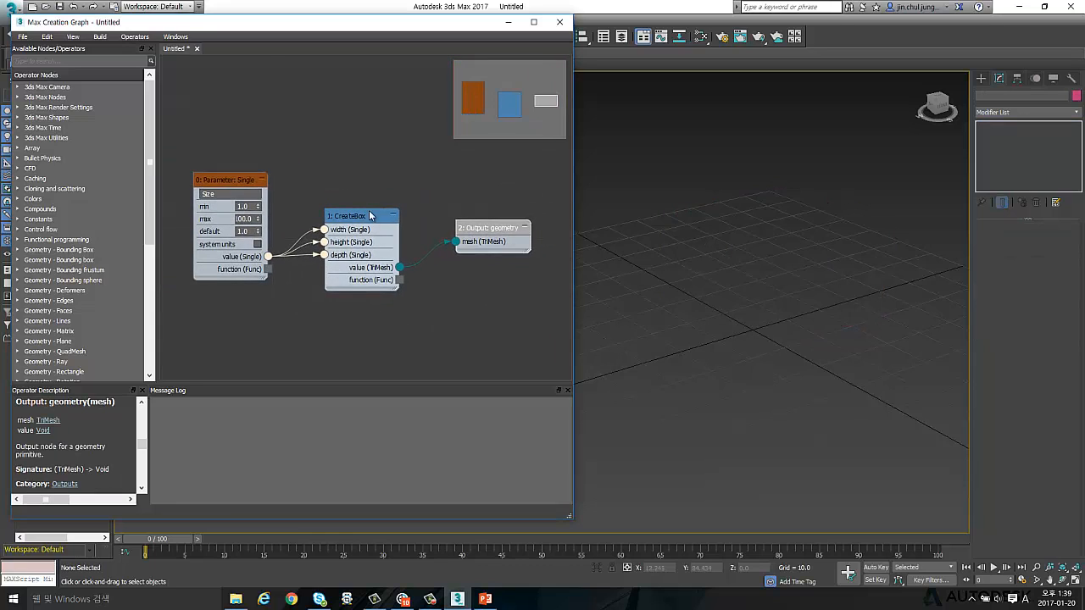
mouse_move(244, 181)
left_mouse_down()
mouse_move(249, 198)
mouse_move(256, 193)
left_mouse_up()
left_click_drag(176, 154, 650, 390)
left_click_drag(489, 233, 489, 257)
left_click(397, 206)
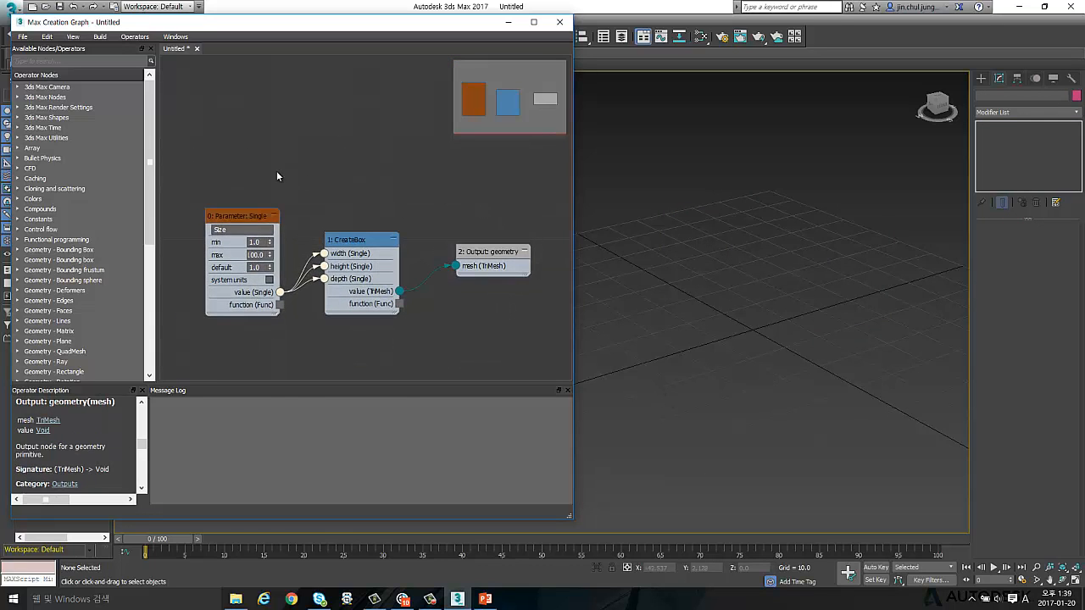
- Save the graph as an MCG Tools file named MCG_Box in the Max Creation Graph folder
left_click_drag(96, 23, 87, 12)
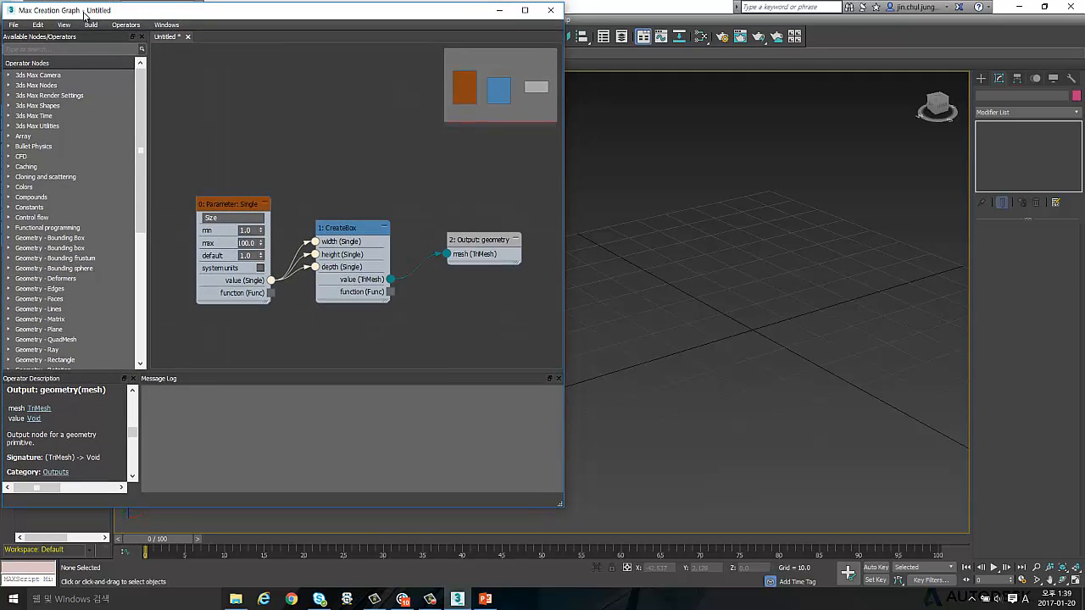
left_click(14, 24)
left_click(28, 103)
left_click(318, 48)
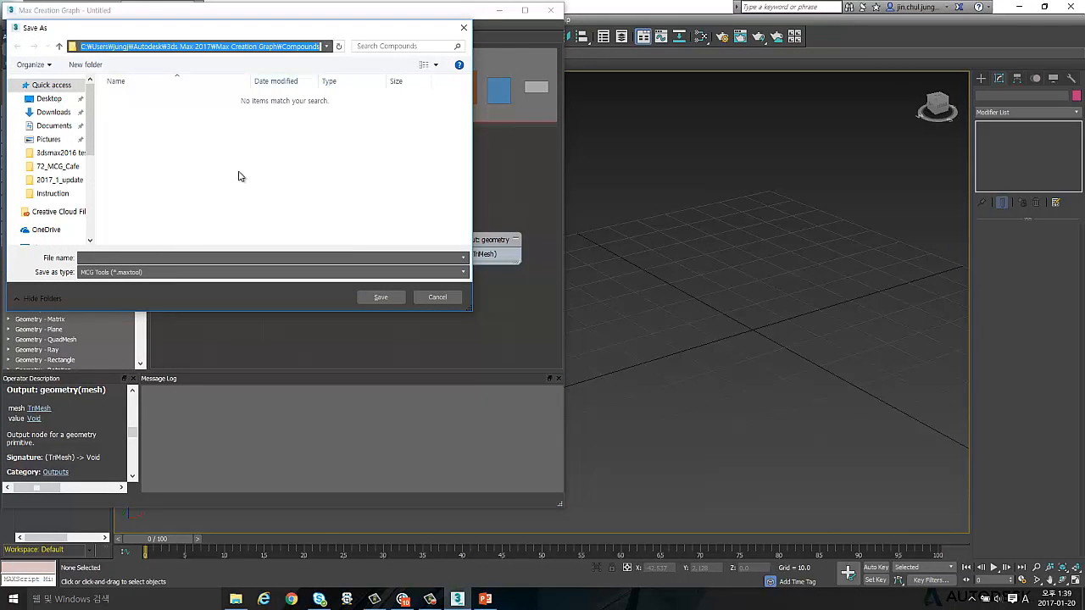
left_click_drag(132, 32, 162, 35)
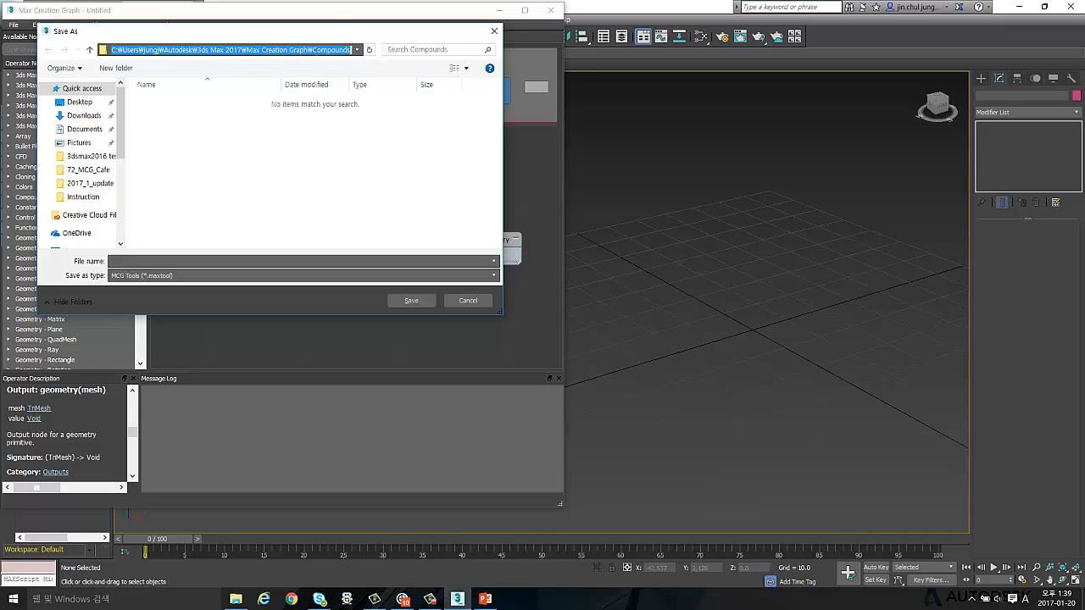
left_click(331, 138)
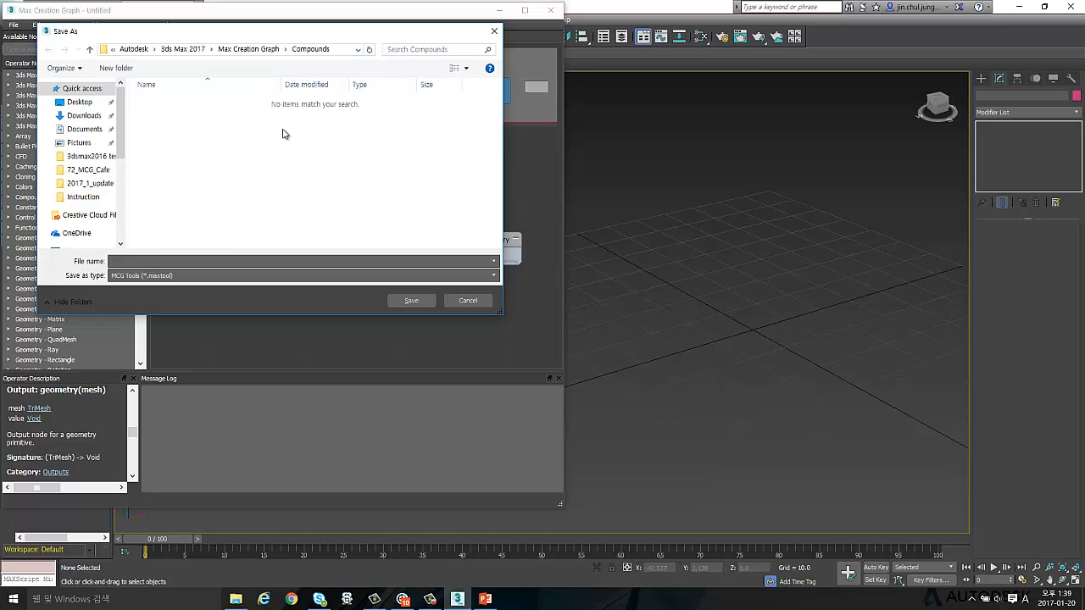
left_click(262, 49)
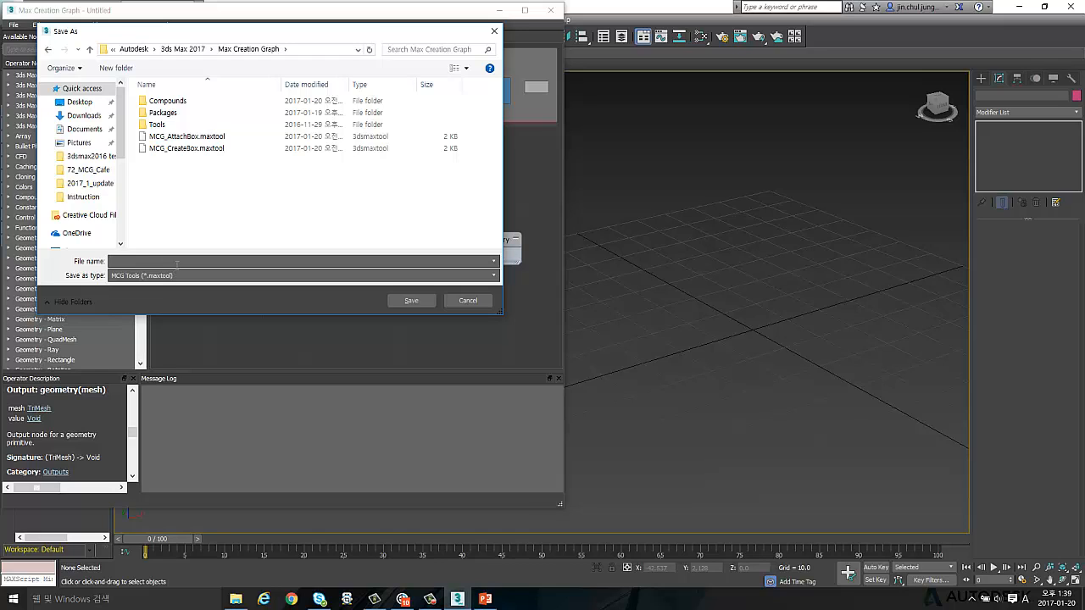
type("MC")
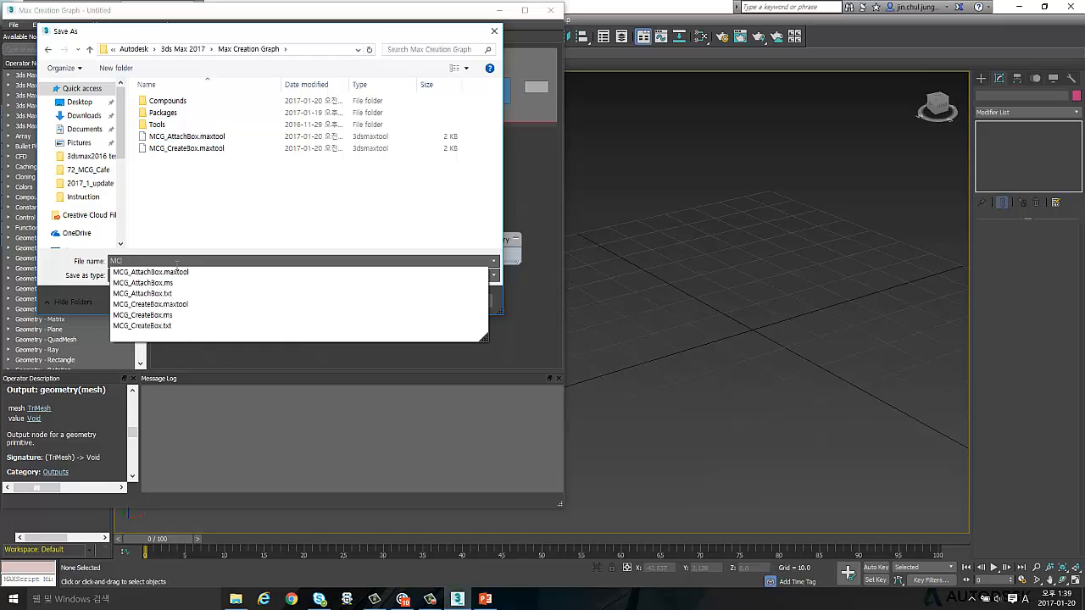
type("G_Box")
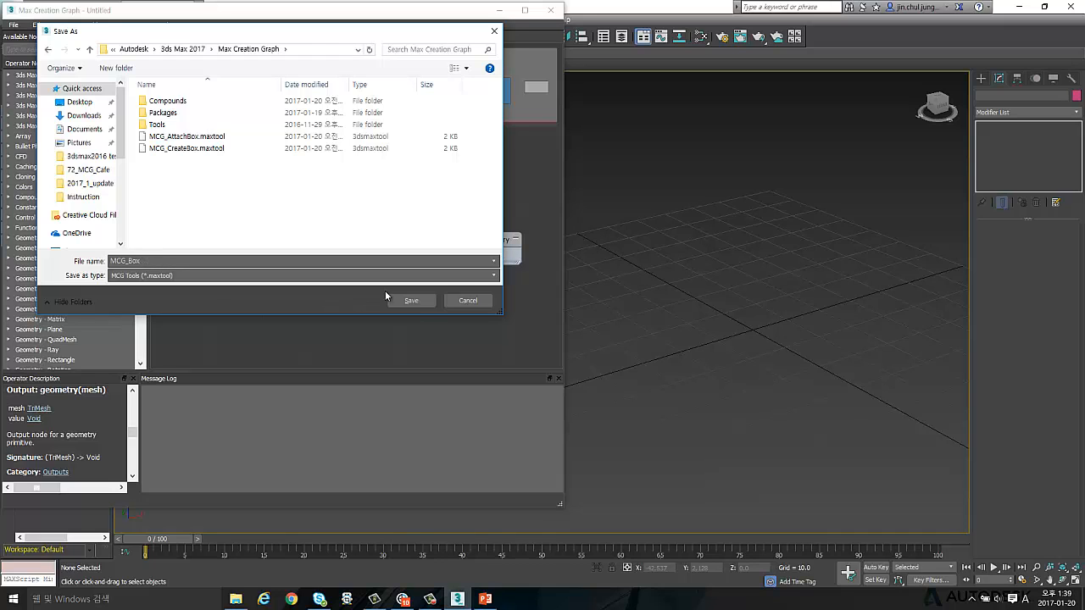
left_click(411, 301)
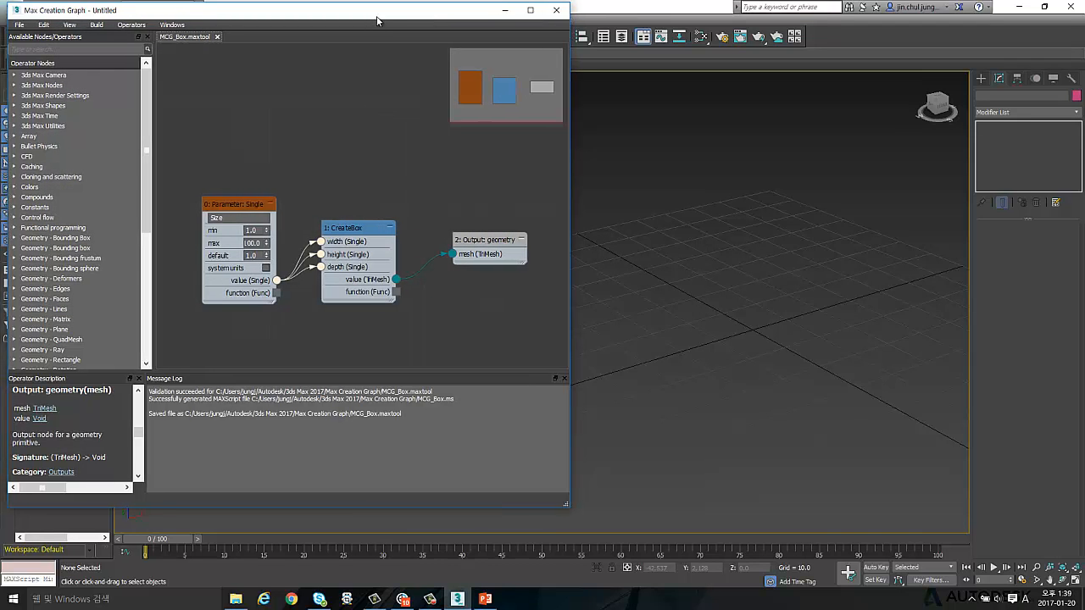
- Evaluate the MCG_Box graph to register it as a tool
left_click_drag(246, 17, 236, 13)
left_click(98, 24)
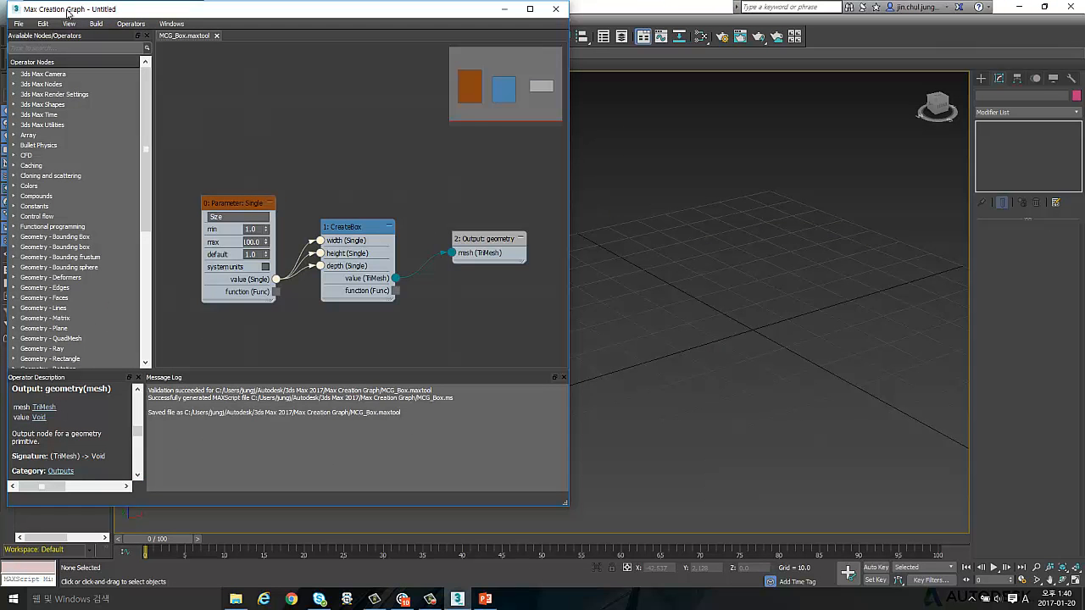
left_click(192, 47)
left_click(218, 75)
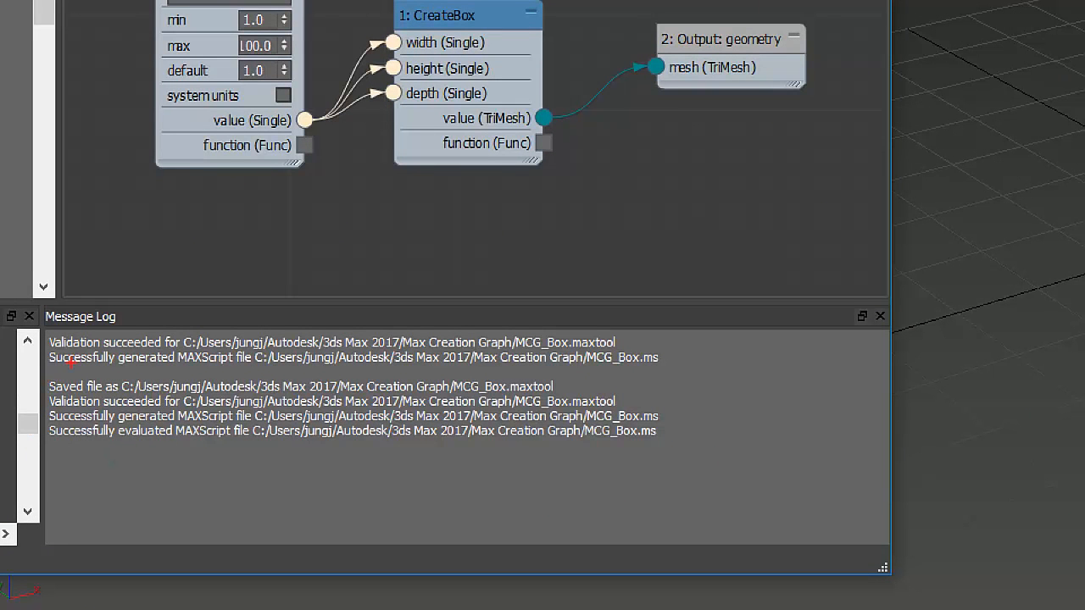
mouse_move(72, 362)
left_mouse_down()
mouse_move(37, 391)
mouse_move(49, 453)
left_mouse_up()
left_click_drag(76, 397, 108, 411)
mouse_move(100, 456)
left_mouse_down()
mouse_move(652, 464)
mouse_move(664, 373)
mouse_move(49, 378)
left_mouse_up()
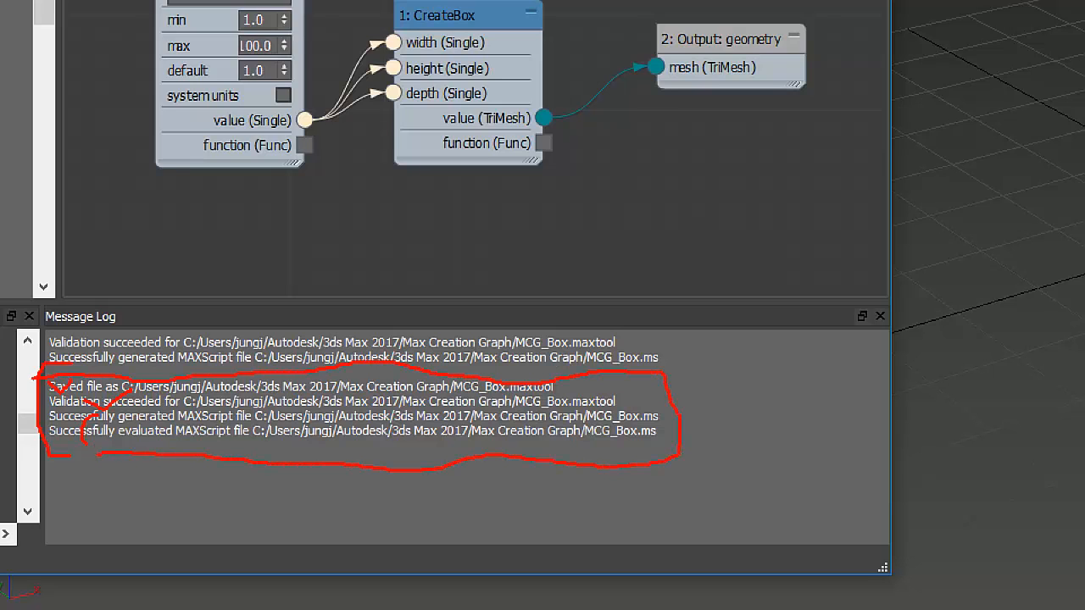
key("Escape")
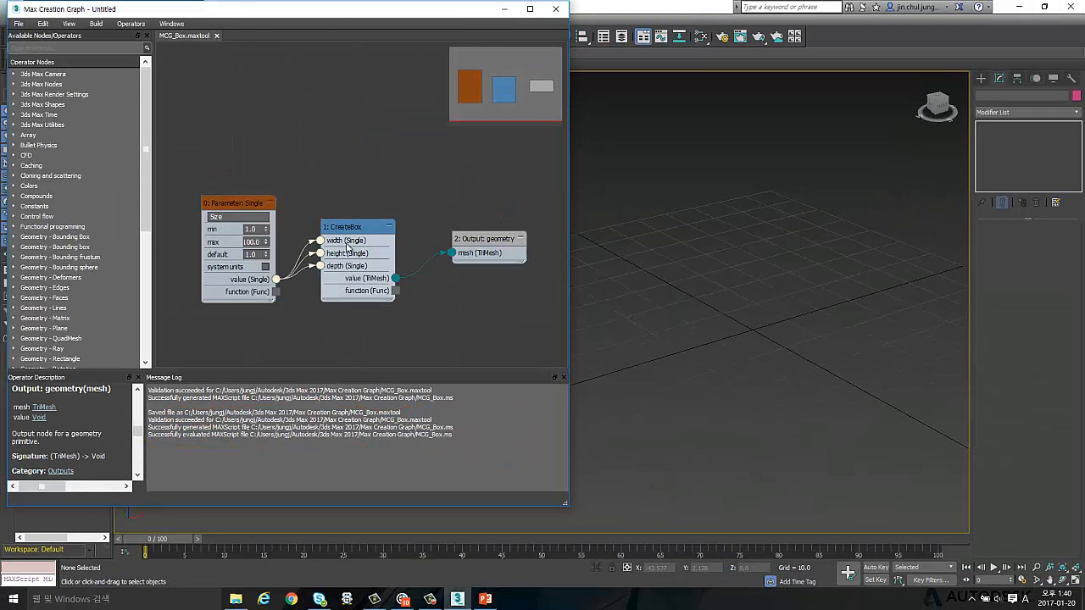
- Move the CreateBox node slightly up and the Size parameter node up and further away from it
left_click(356, 225)
left_click_drag(356, 222, 356, 212)
left_click_drag(238, 199, 213, 187)
mouse_move(181, 153)
left_mouse_down()
mouse_move(250, 234)
mouse_move(526, 364)
left_mouse_up()
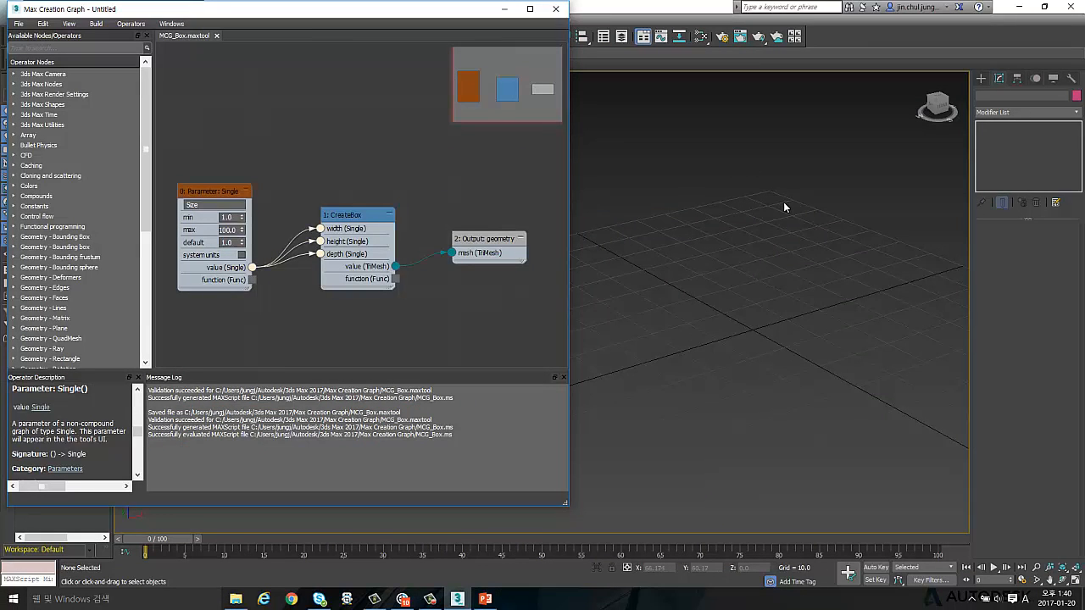
- Minimize the graph window and show the Max Creation Graph category of geometry object types for creation
left_click(707, 189)
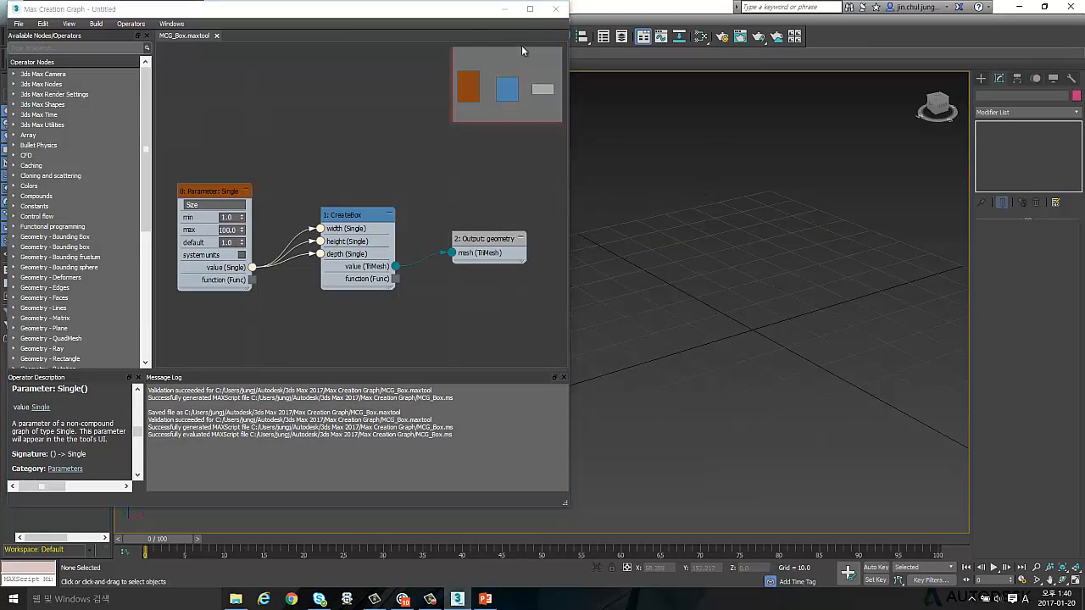
left_click(505, 8)
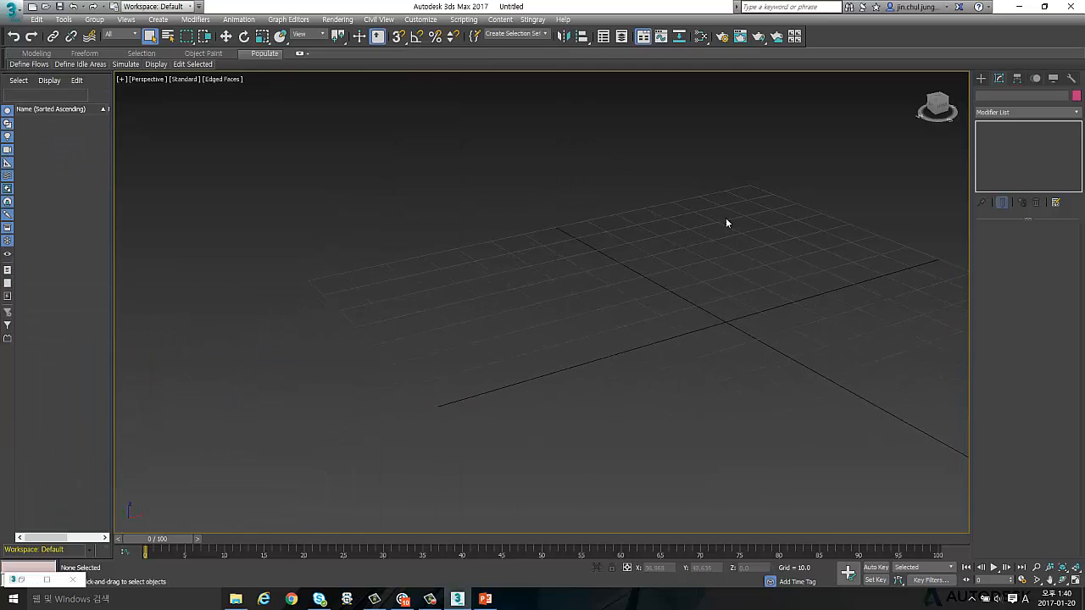
left_click(980, 78)
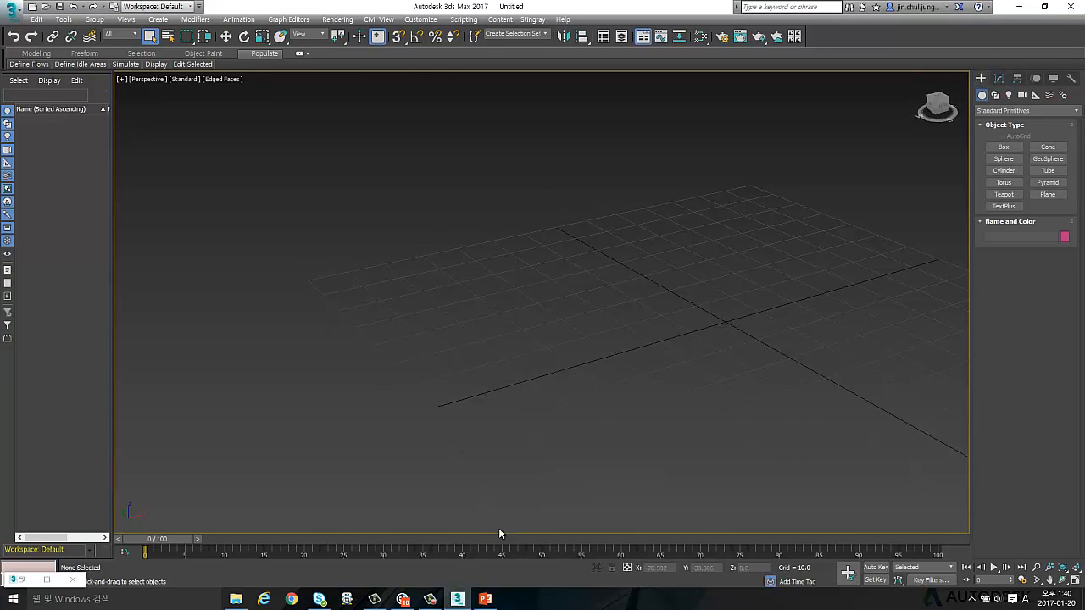
left_click(1002, 111)
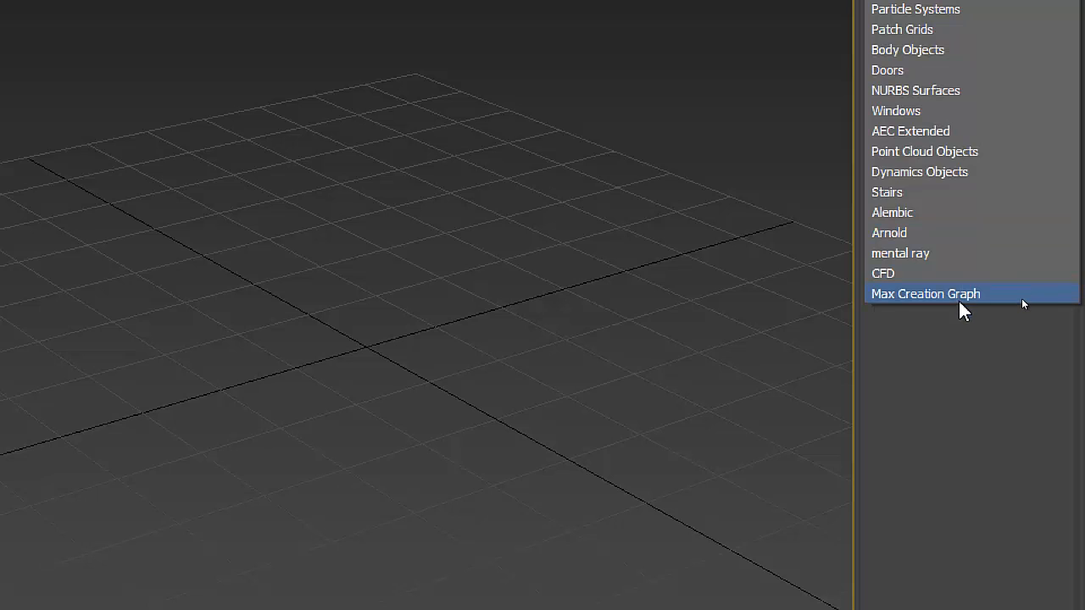
left_click(1021, 297)
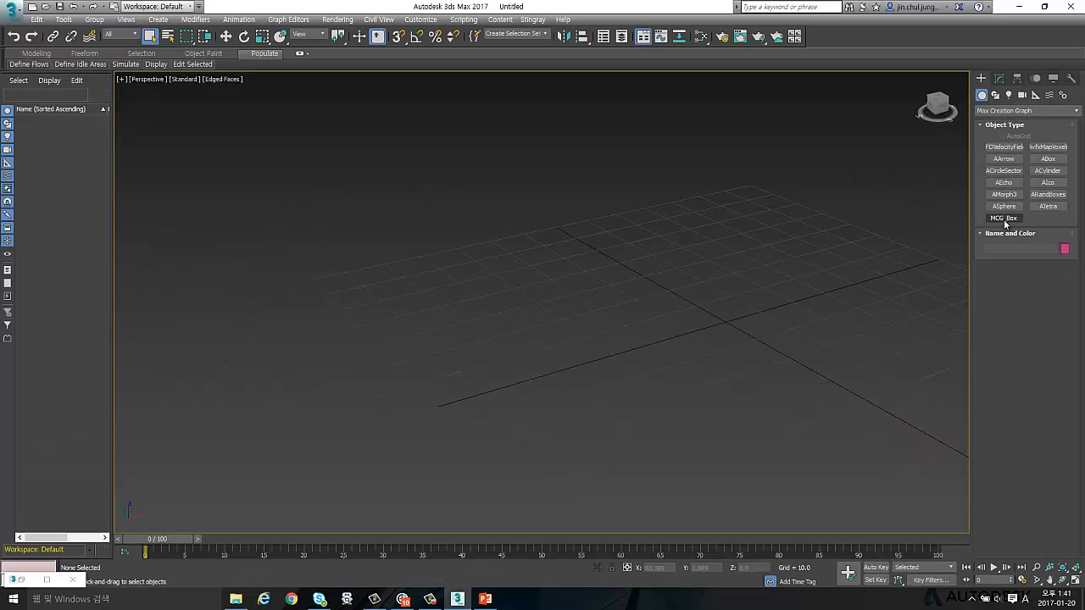
- Create an MCG_Box object at the grid origin with snapping turned on, and frame it in the Perspective view
left_click(1005, 218)
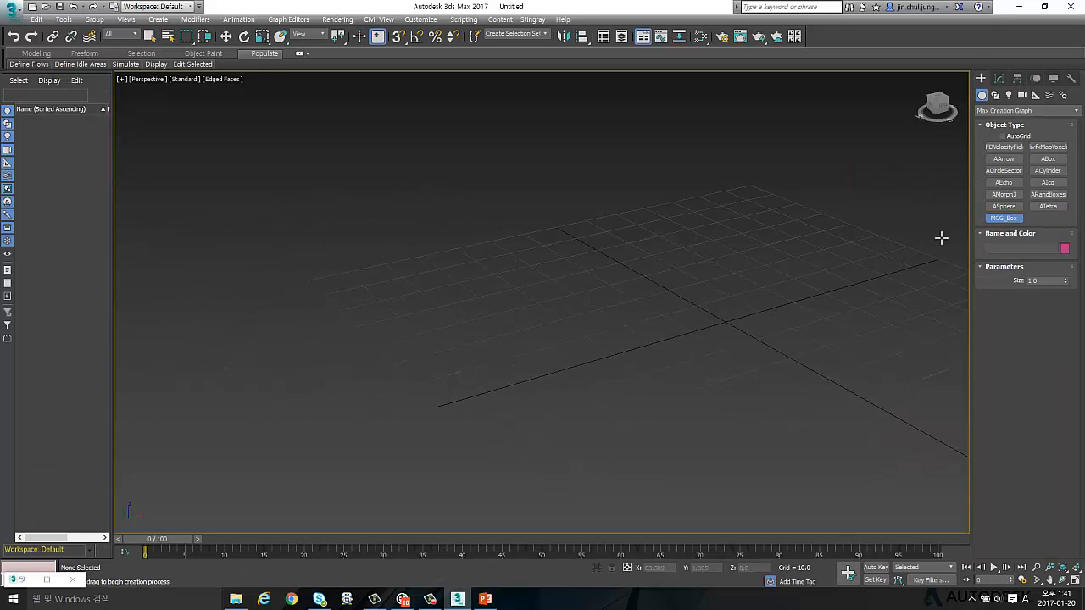
key("s")
left_click(724, 321)
middle_click_drag(724, 321, 676, 321)
right_click(701, 325)
key("z")
scroll(573, 356, "down", 3)
middle_click_drag(652, 285, 574, 406, "alt")
scroll(573, 356, "down", 8)
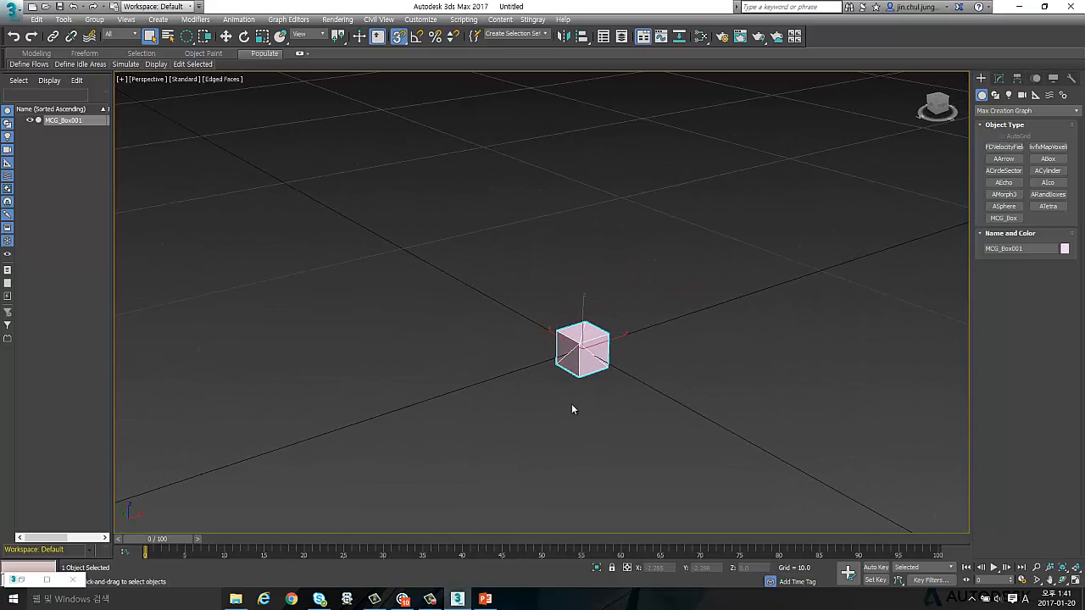
- Open the modifiable parameters of the new MCG_Box object, keeping the box selected
left_click(999, 78)
middle_click_drag(656, 302, 797, 276)
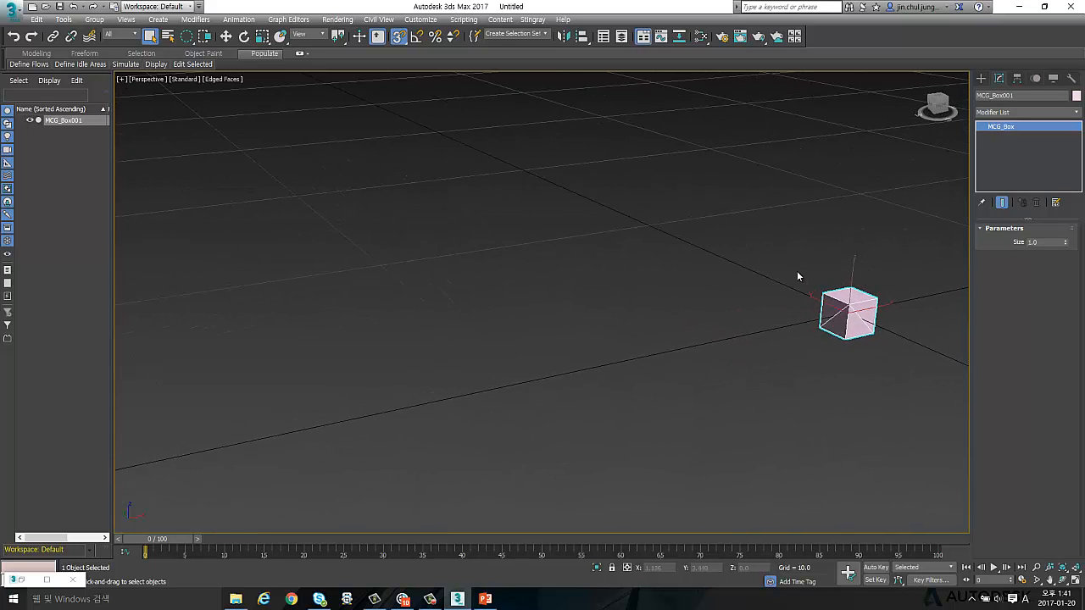
double_click(1043, 241)
left_click(900, 251)
left_click(850, 314)
- Vary the box's Size parameter, set it to 80.5 and deselect the box
left_click_drag(1066, 244, 1075, 204)
scroll(889, 254, "down", 5)
scroll(765, 375, "down", 5)
middle_click_drag(760, 436, 525, 413)
left_click_drag(1066, 242, 20, 78)
left_click_drag(187, 139, 188, 140)
left_click_drag(1065, 245, 28, 404)
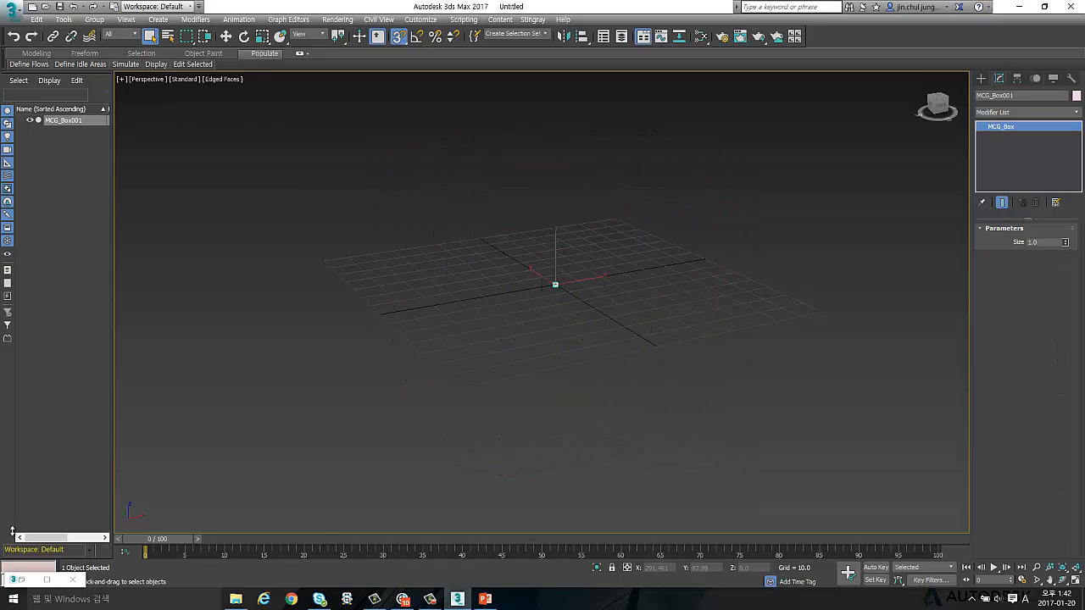
left_click_drag(1047, 119, 1013, 361)
middle_click_drag(736, 335, 838, 350)
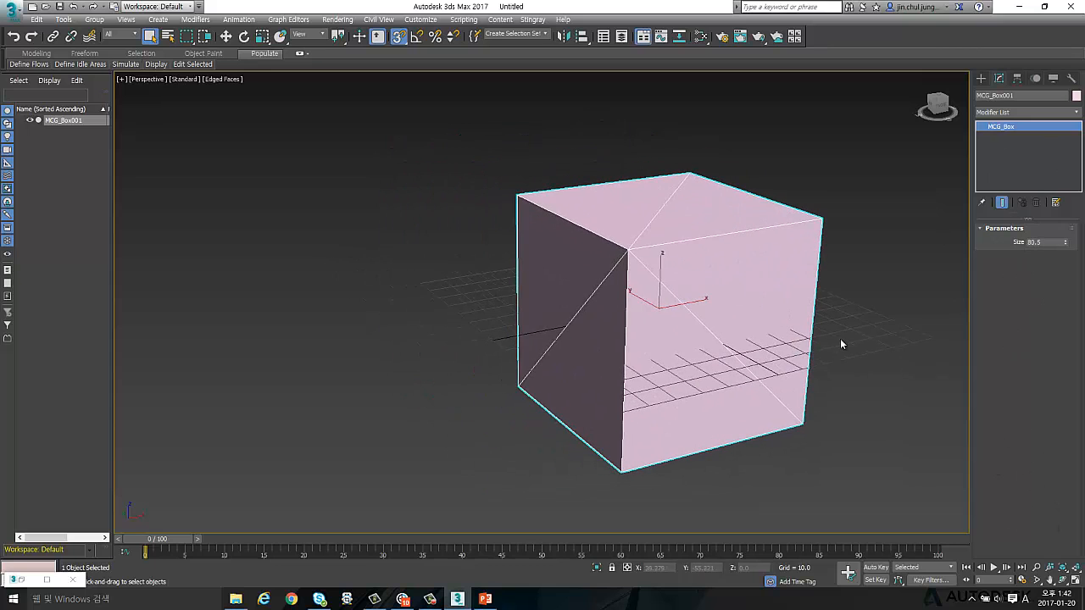
left_click(838, 344)
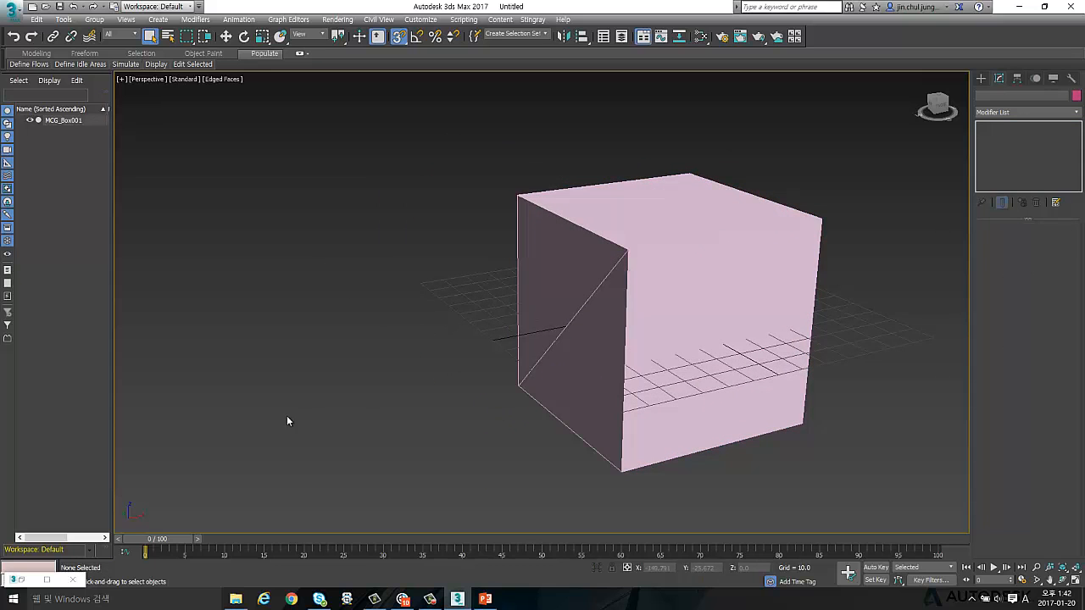
- Restore the graph window and move the Size parameter node up and the CreateBox node slightly down
left_click(28, 581)
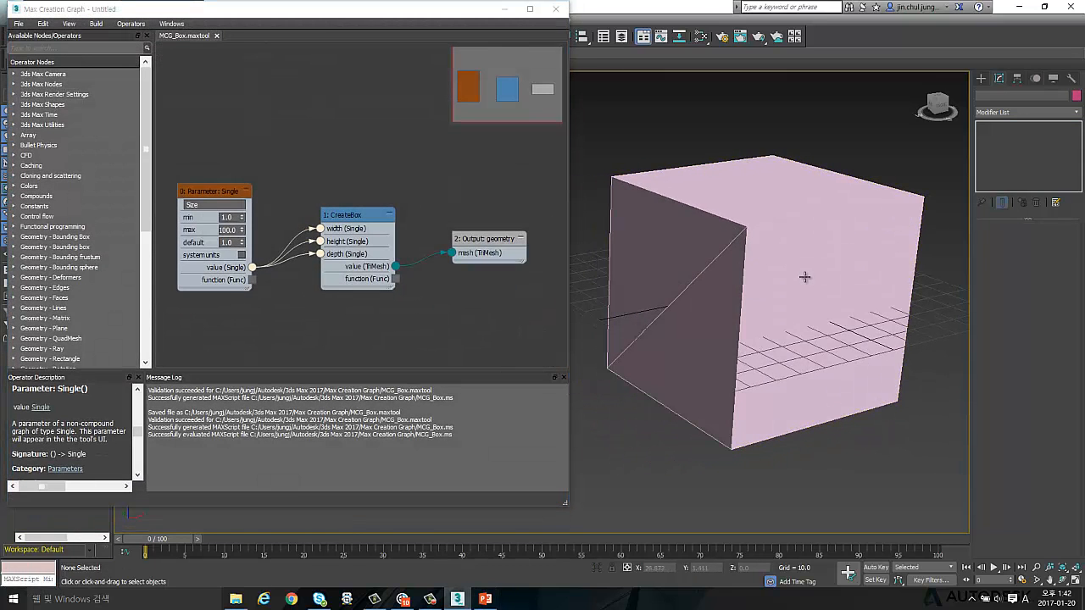
left_click(730, 166)
left_click_drag(202, 200, 214, 149)
left_click(390, 168)
left_click(219, 150)
left_click_drag(359, 219, 359, 230)
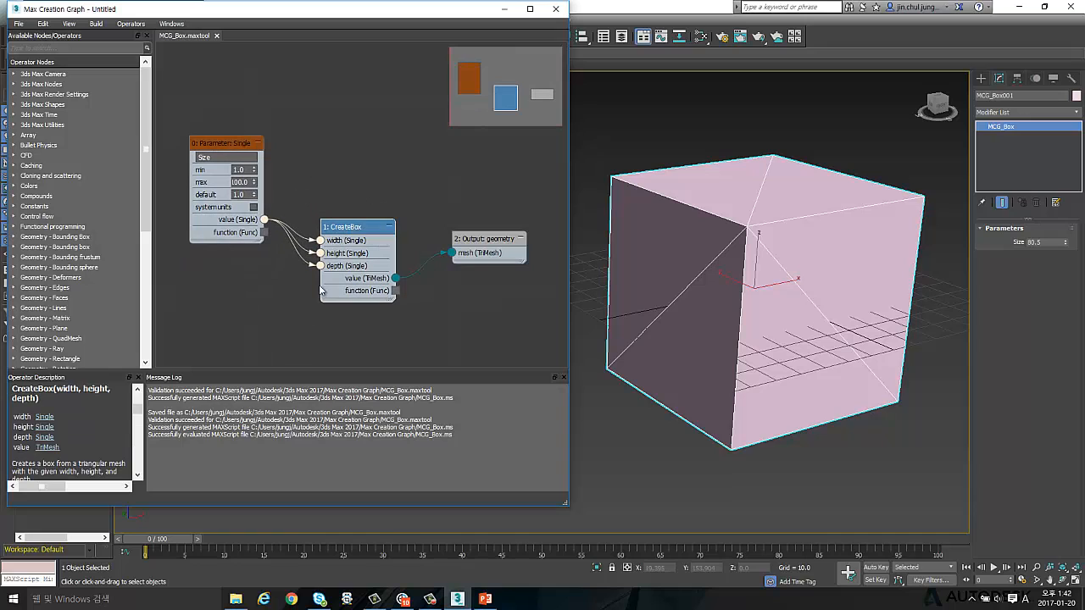
left_click(490, 240)
- Reselect the box in the viewport and locate the MCG_Box tool among the Max Creation Graph object types
left_click(712, 135)
left_click(714, 191)
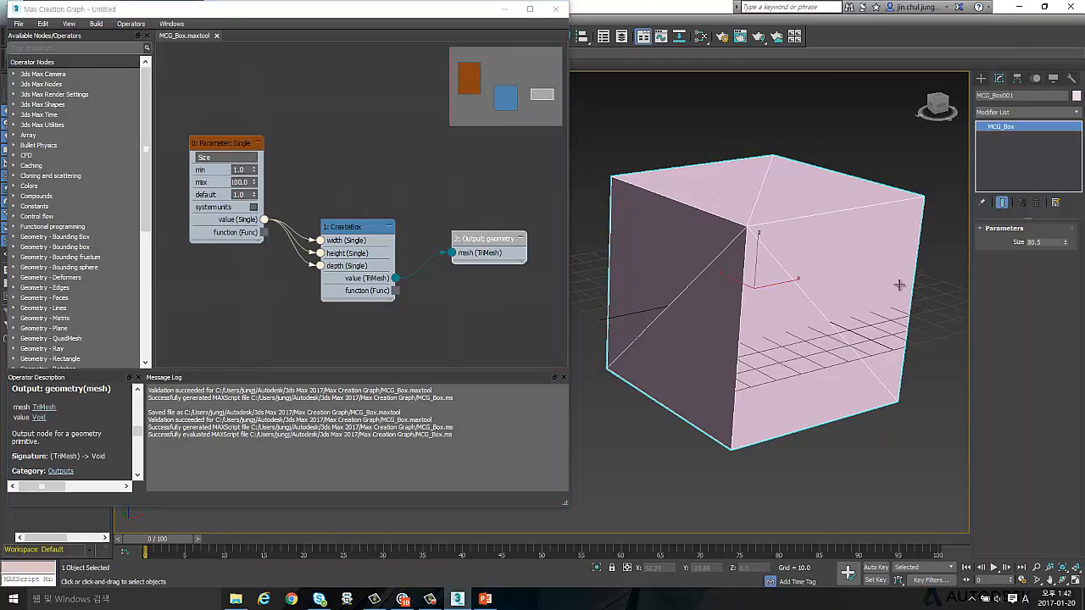
left_click(981, 78)
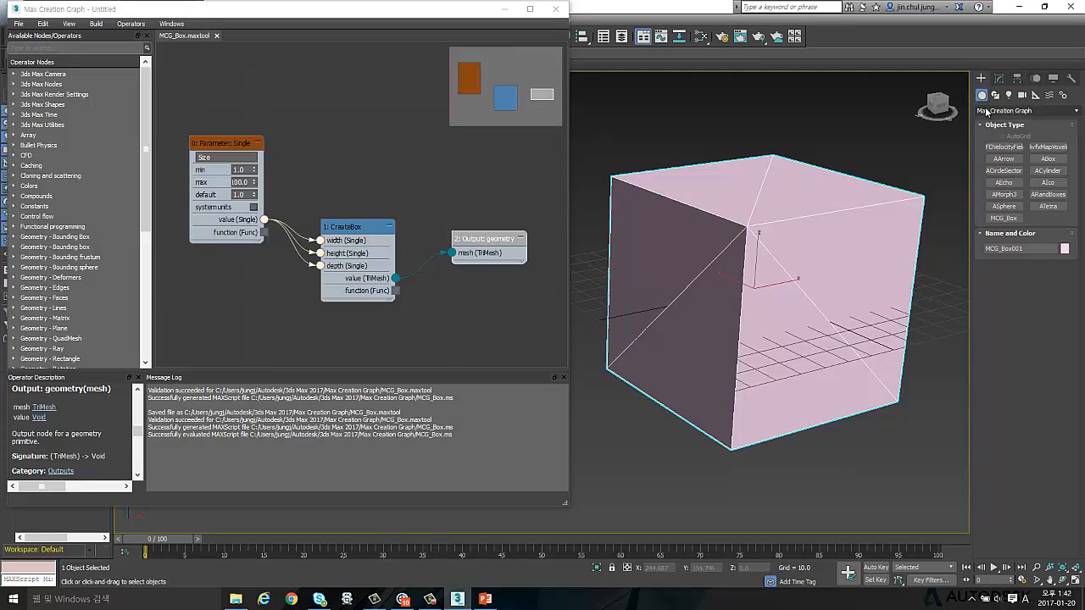
left_click(987, 111)
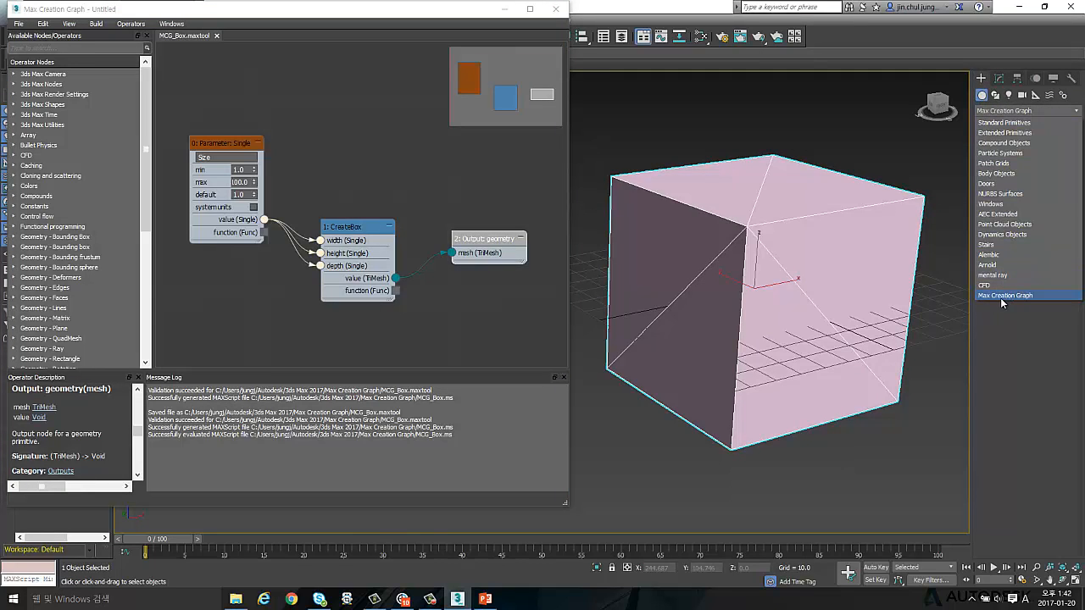
left_click(1024, 297)
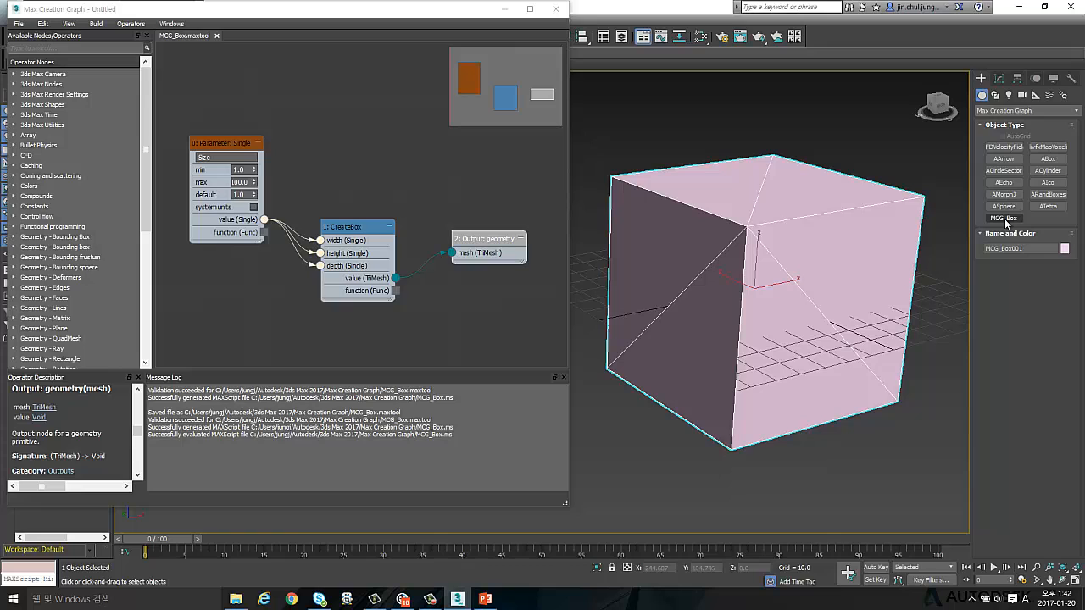
- Add a copy of the Size parameter node below the original and connect its value output to CreateBox height
left_click(237, 131)
left_click_drag(226, 142, 223, 107)
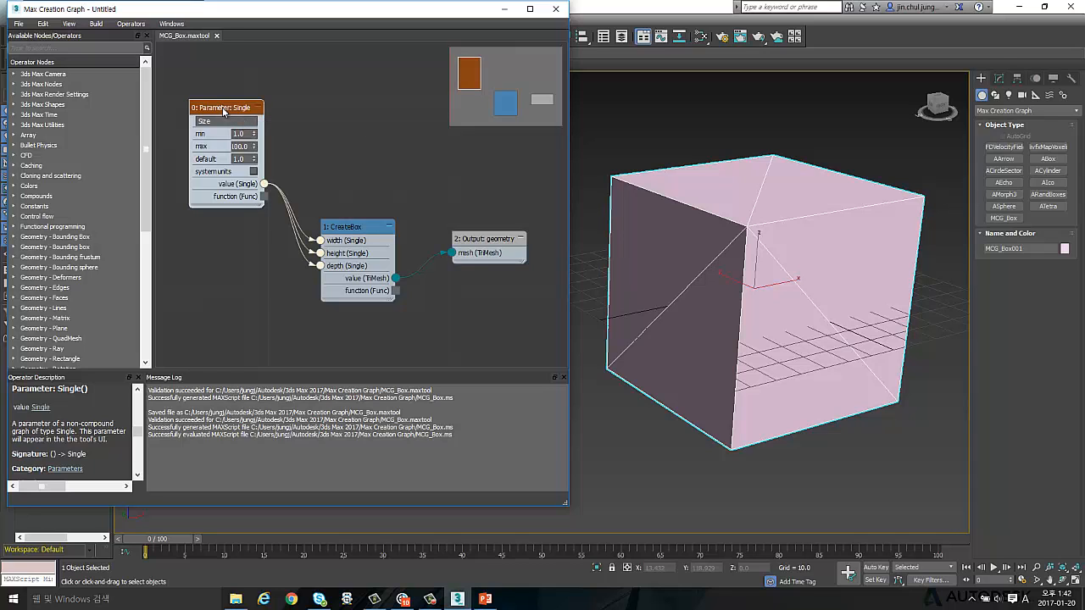
key("ctrl+v")
left_click_drag(274, 119, 248, 239)
left_click_drag(277, 306, 320, 254)
left_click(331, 302)
- Duplicate the Size parameter node again below the second one and connect its value output to CreateBox depth
middle_click_drag(331, 301, 352, 226)
left_click(250, 174)
key("ctrl+c")
key("ctrl+v")
left_click_drag(297, 188, 252, 286)
middle_click_drag(304, 267, 302, 229)
left_click_drag(283, 320, 338, 152)
- Rename the three parameter nodes, from top to bottom, as Size X, Size Y and Size Z
middle_click_drag(356, 274, 376, 325)
left_click(267, 59)
left_click_drag(267, 60, 209, 68)
left_click_drag(266, 190, 209, 185)
key("ctrl+v")
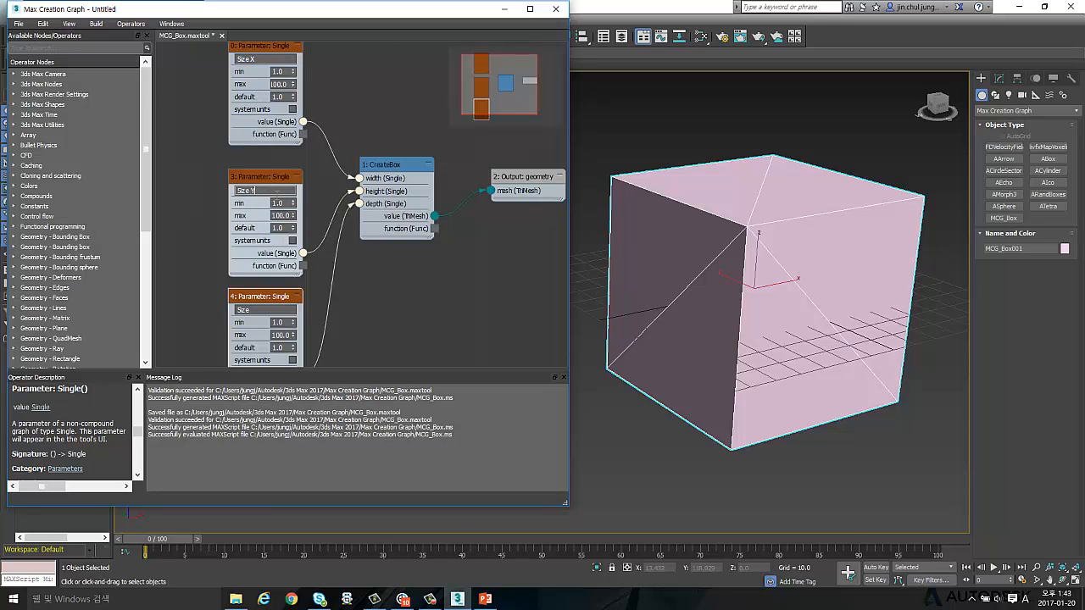
left_click(268, 309)
left_click_drag(268, 309, 202, 304)
key("ctrl+v")
key("BackSpace")
type("Z")
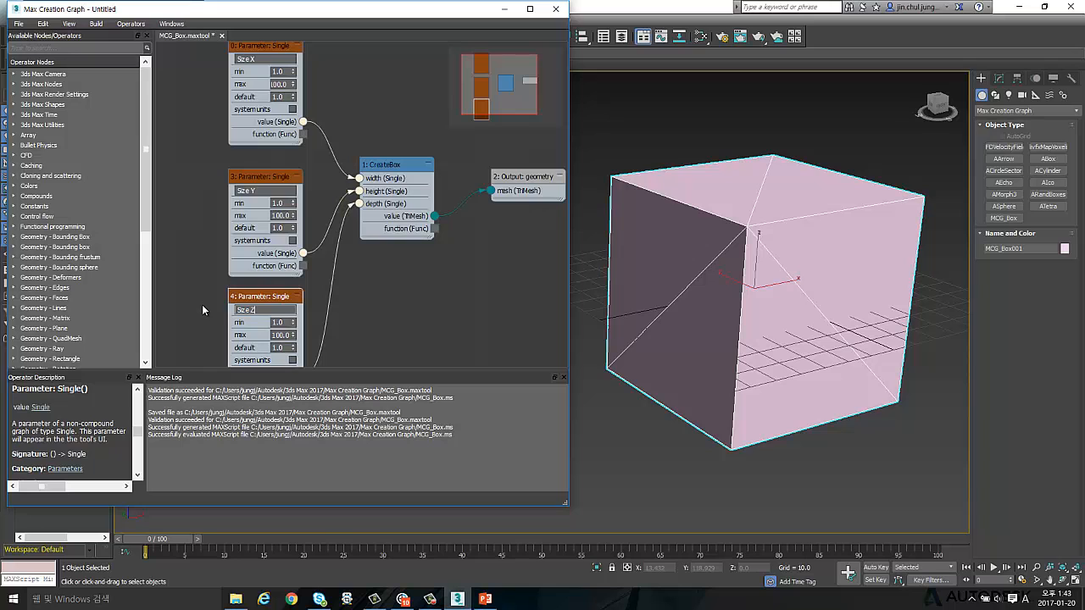
- Save the MCG_Box tool graph and evaluate it so the three size parameters take effect
left_click_drag(408, 266, 401, 266)
scroll(401, 265, "down", 3)
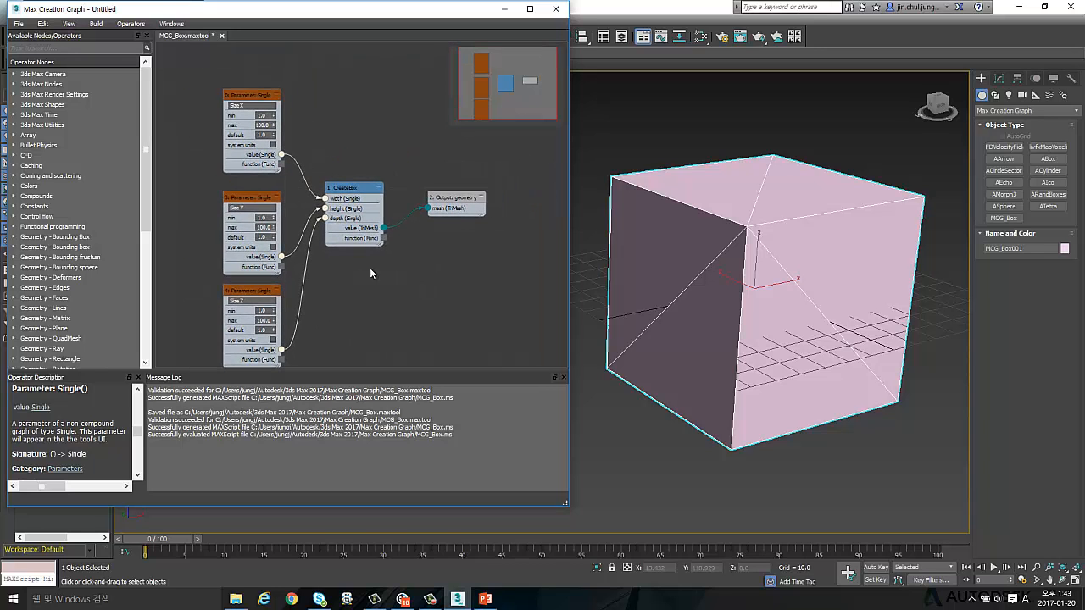
left_click(18, 24)
left_click(30, 77)
left_click(98, 23)
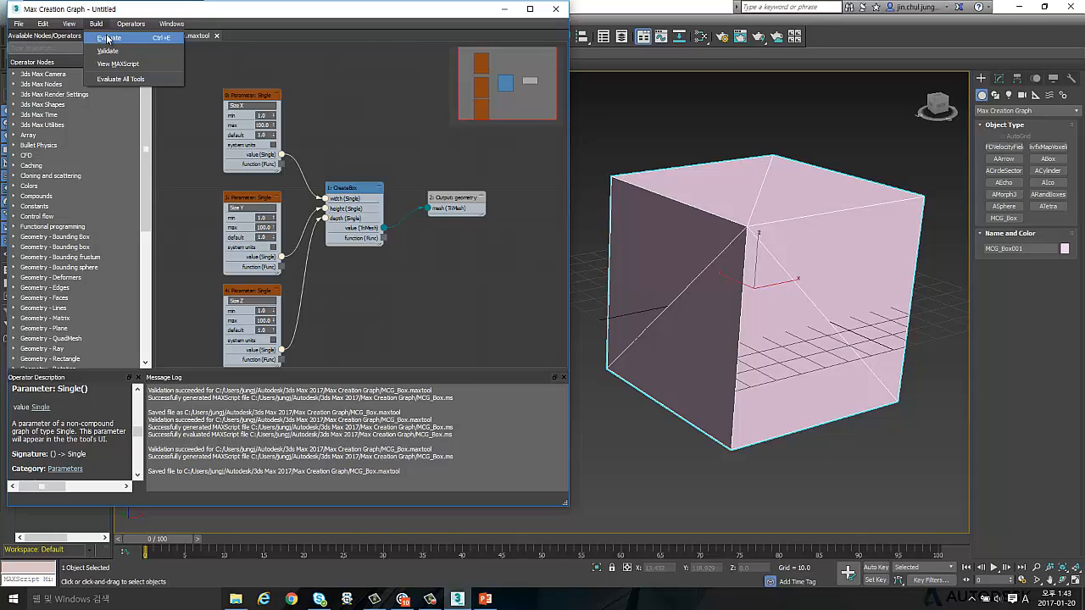
left_click(107, 38)
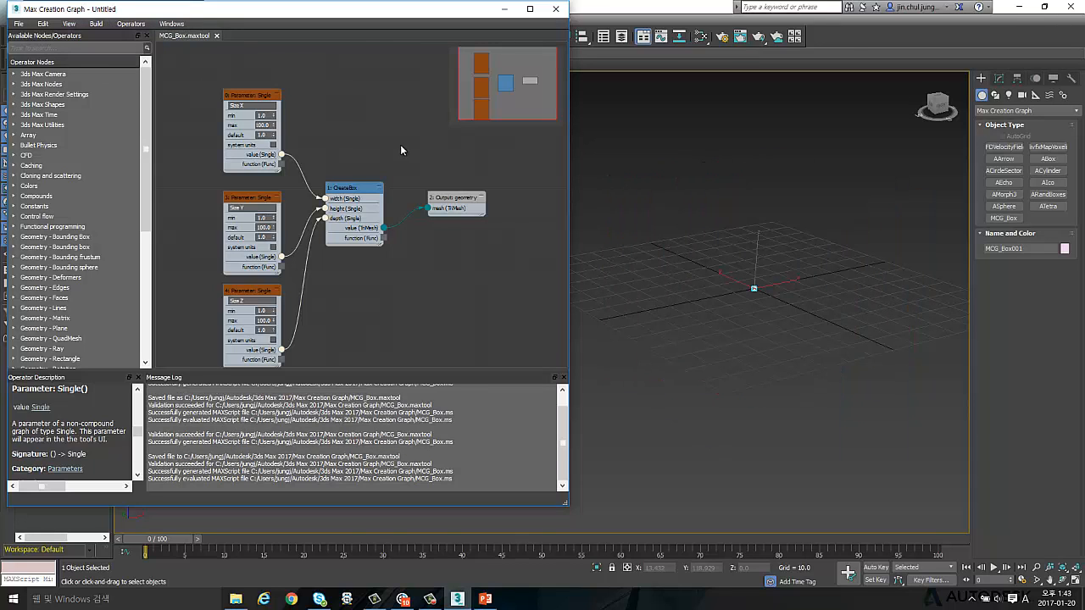
- Show the selected MCG_Box object's parameters and set Size X to 49.0, Size Y to 37.6 and Size Z to 47.7
left_click(998, 78)
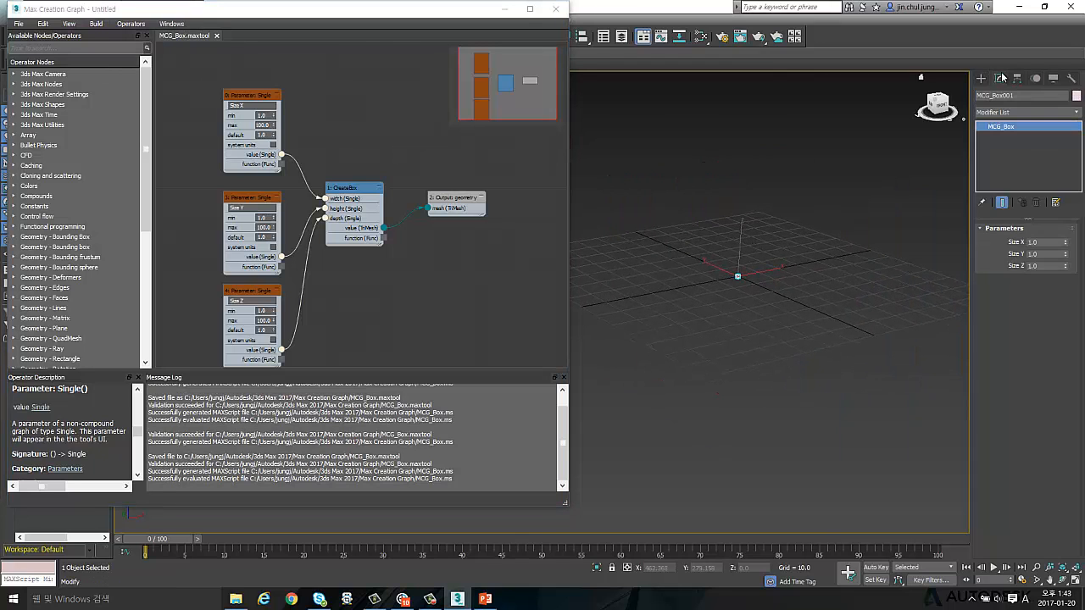
middle_click_drag(847, 234, 805, 261, "alt")
scroll(825, 240, "up", 5)
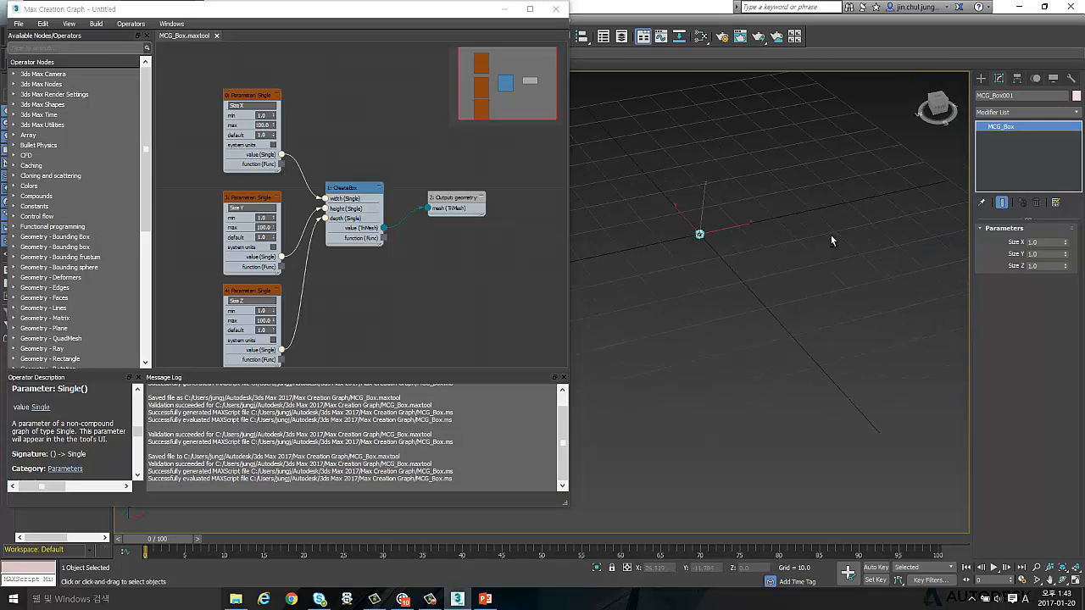
middle_click_drag(733, 232, 831, 278, "alt")
left_click(465, 274)
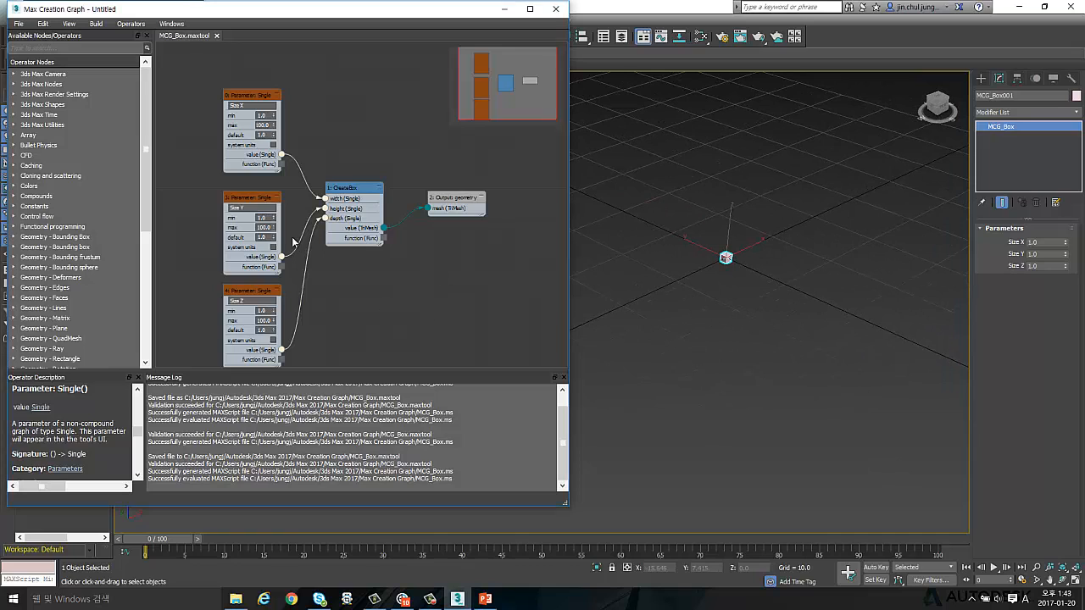
left_click(248, 199)
left_click(348, 305)
left_click_drag(774, 313, 646, 218)
left_click(1065, 240)
left_click_drag(1065, 244, 1065, 203)
left_click_drag(1066, 257, 1065, 212)
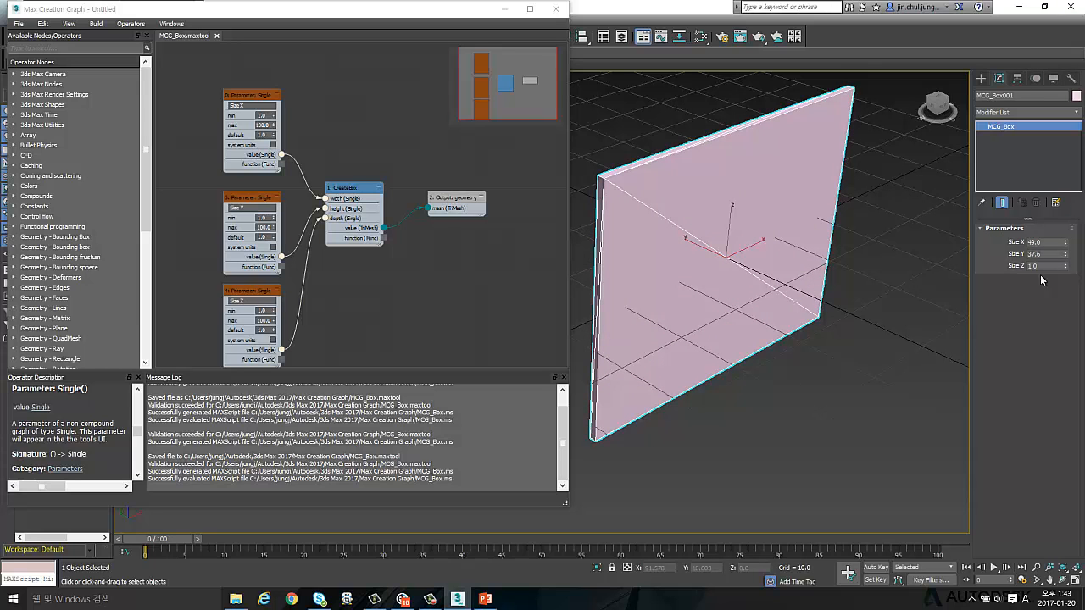
left_click_drag(1066, 269, 1024, 2)
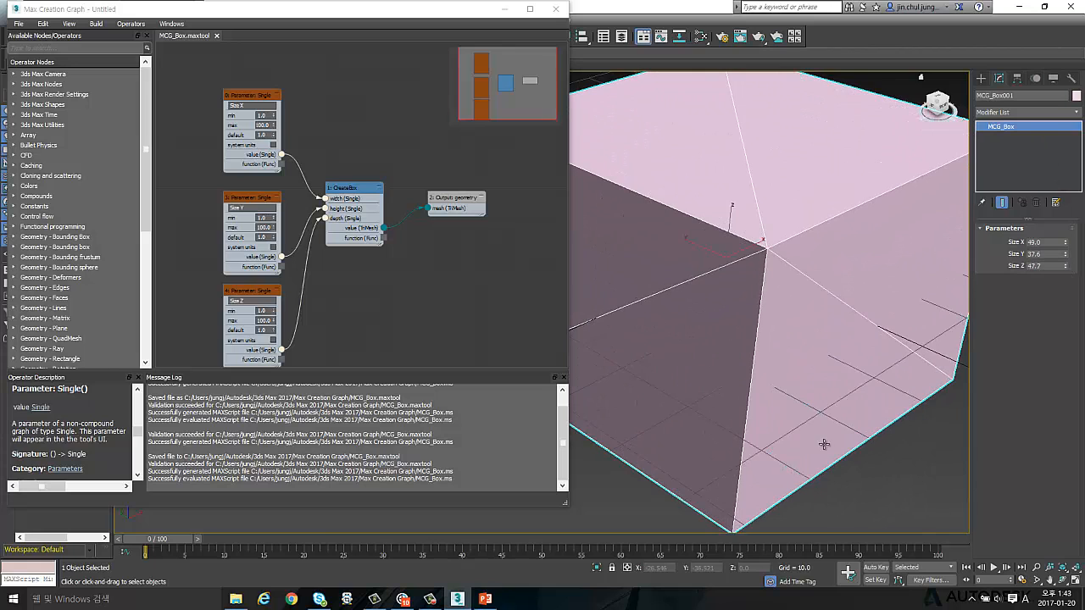
- Readjust the MCG_Box dimensions to Size X 14.3, Size Y 42.8 and Size Z 59.7
scroll(788, 280, "down", 4)
middle_click_drag(788, 263, 784, 343)
left_click_drag(1066, 256, 1045, 434)
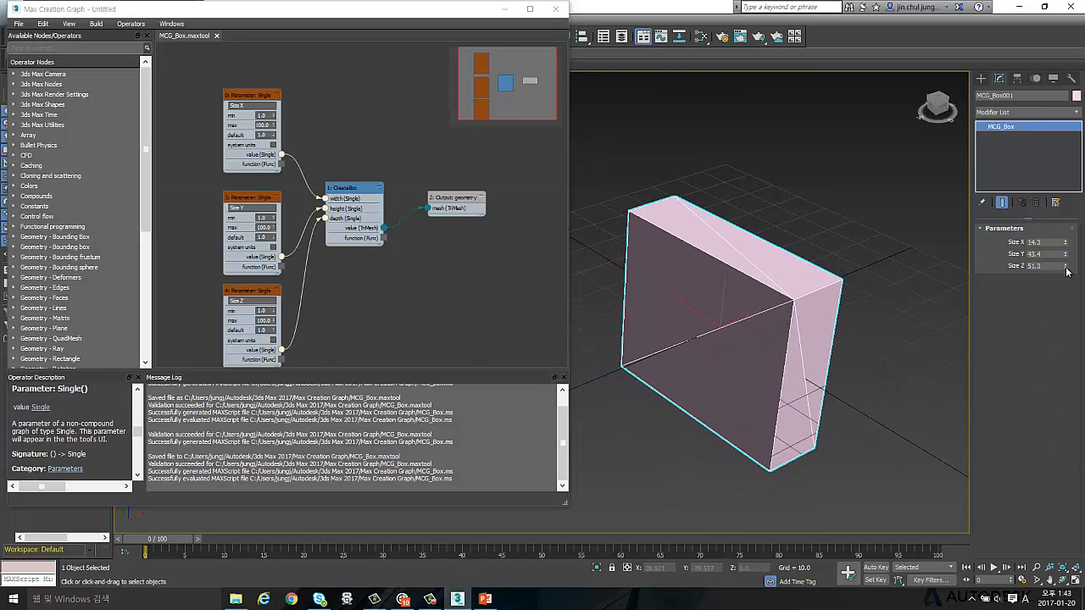
left_click_drag(1066, 256, 1066, 260)
left_click_drag(1065, 267, 1065, 220)
left_click(898, 356)
left_click(727, 335)
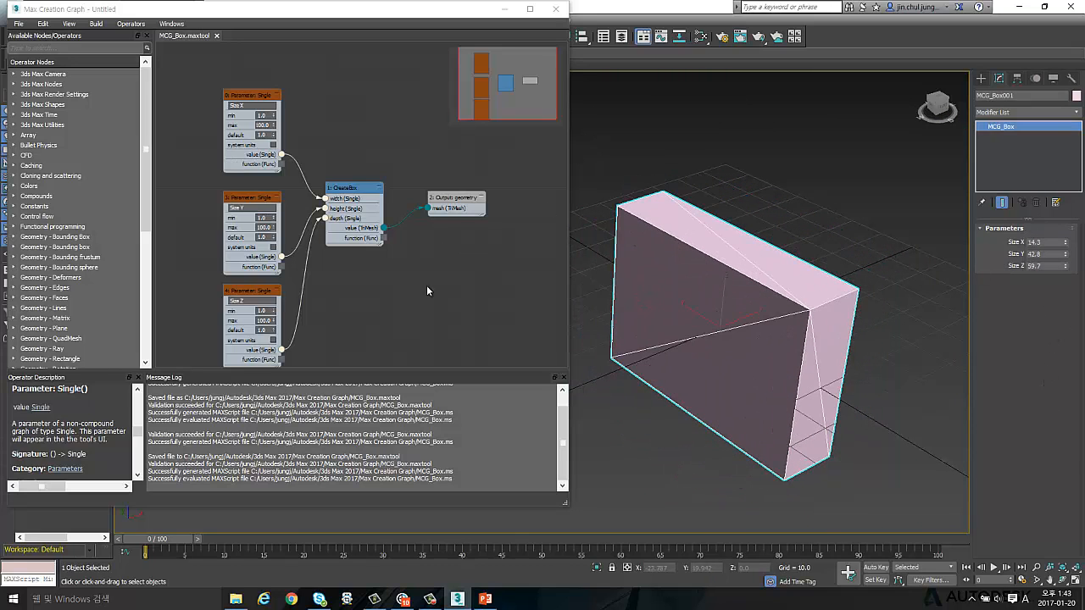
middle_click_drag(426, 292, 414, 277)
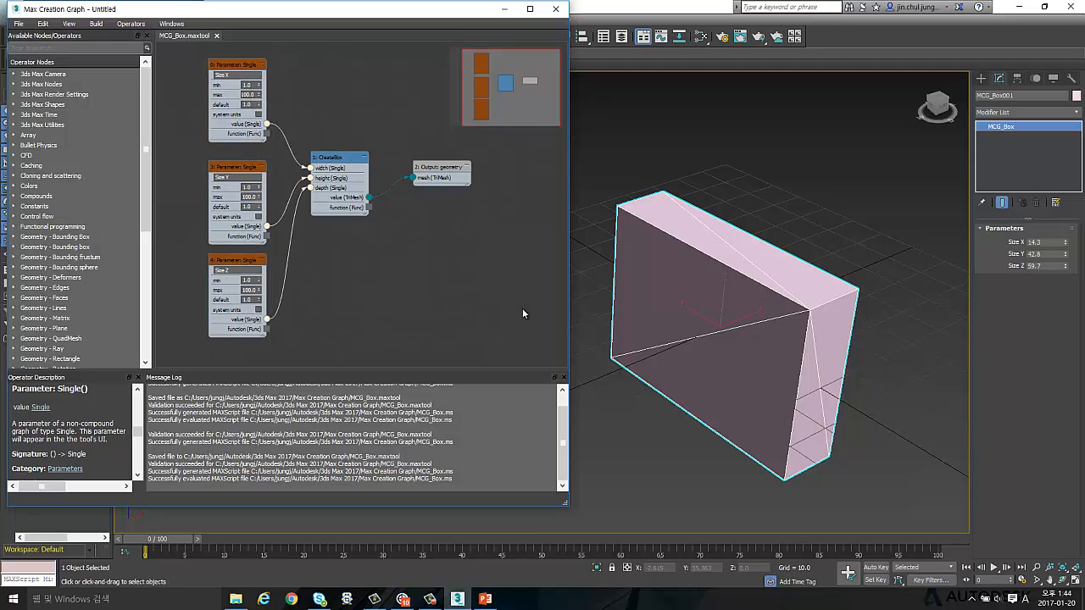
middle_click_drag(749, 269, 646, 309, "alt")
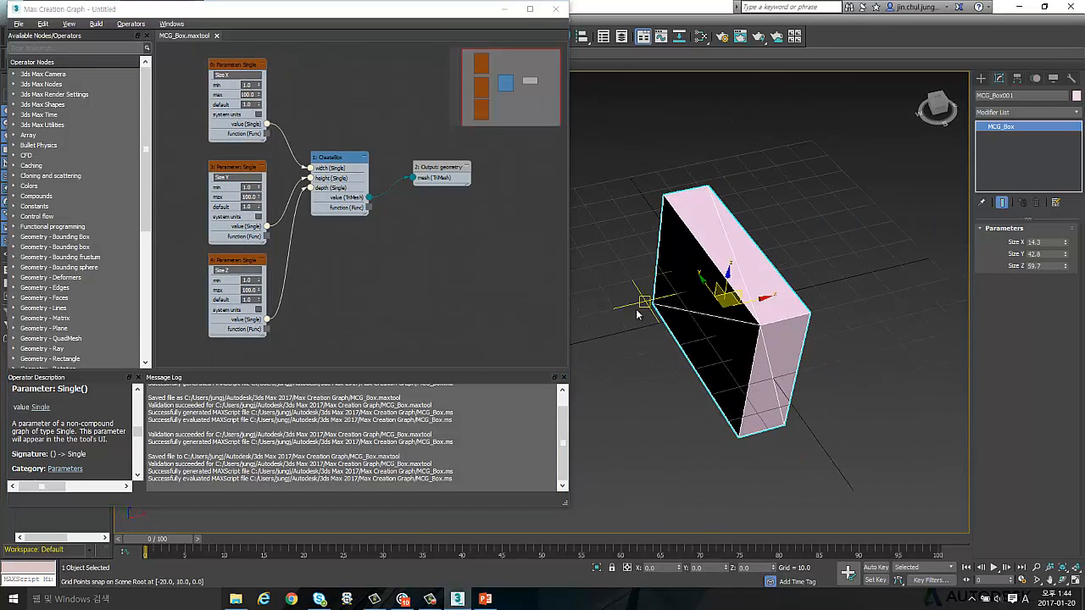
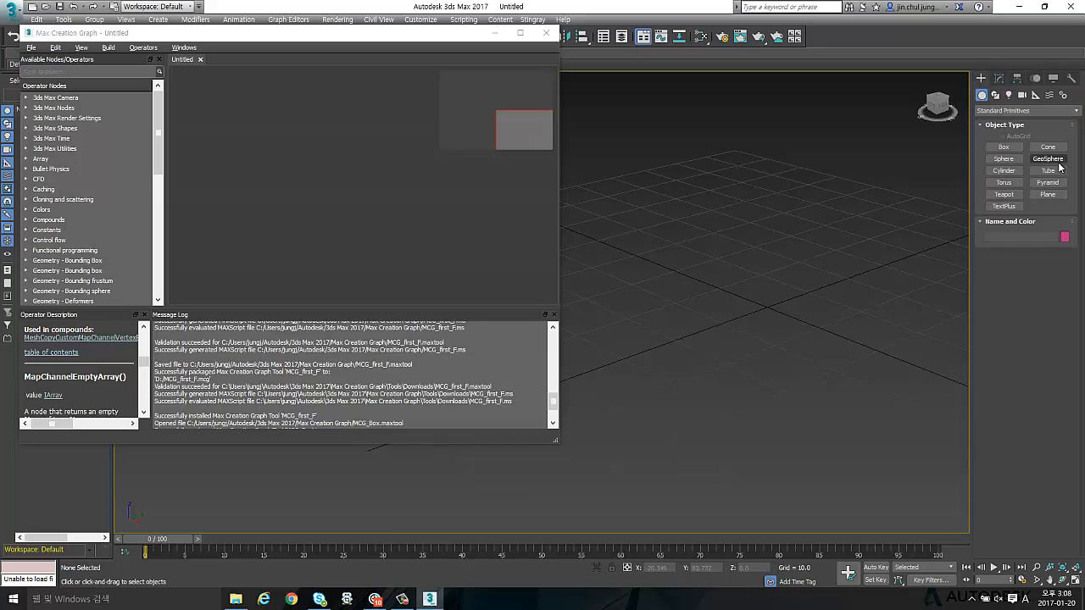
- Create a GeoSphere primitive centred near the grid origin in the perspective viewport
left_click(1047, 158)
left_click(768, 311)
left_click_drag(802, 349, 832, 376)
right_click(832, 375)
middle_click_drag(839, 349, 790, 371, "alt")
scroll(779, 387, "down", 3)
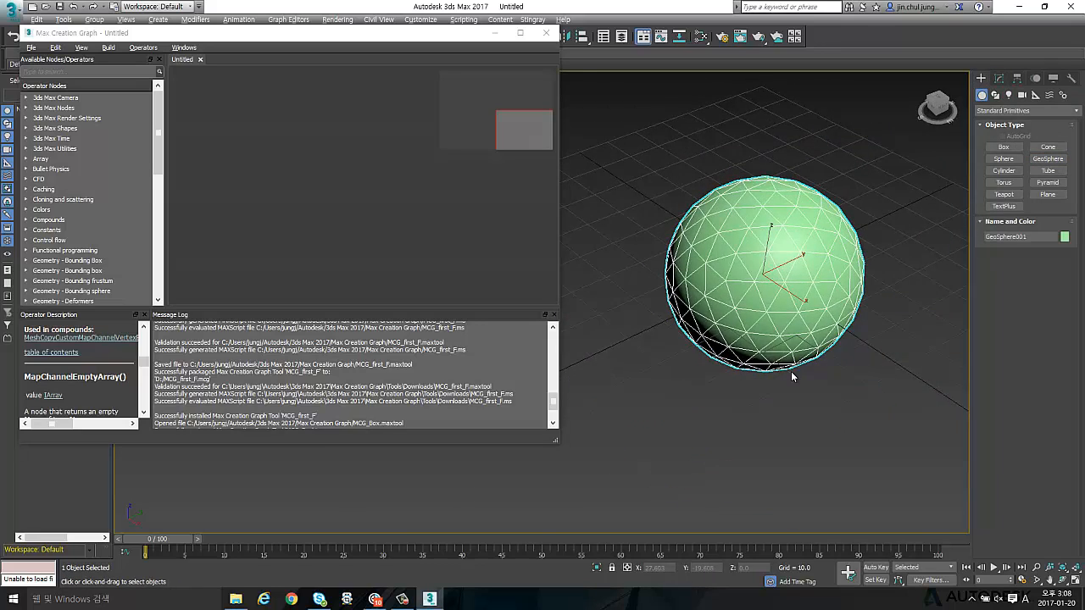
scroll(820, 337, "up", 3)
scroll(819, 338, "down", 1)
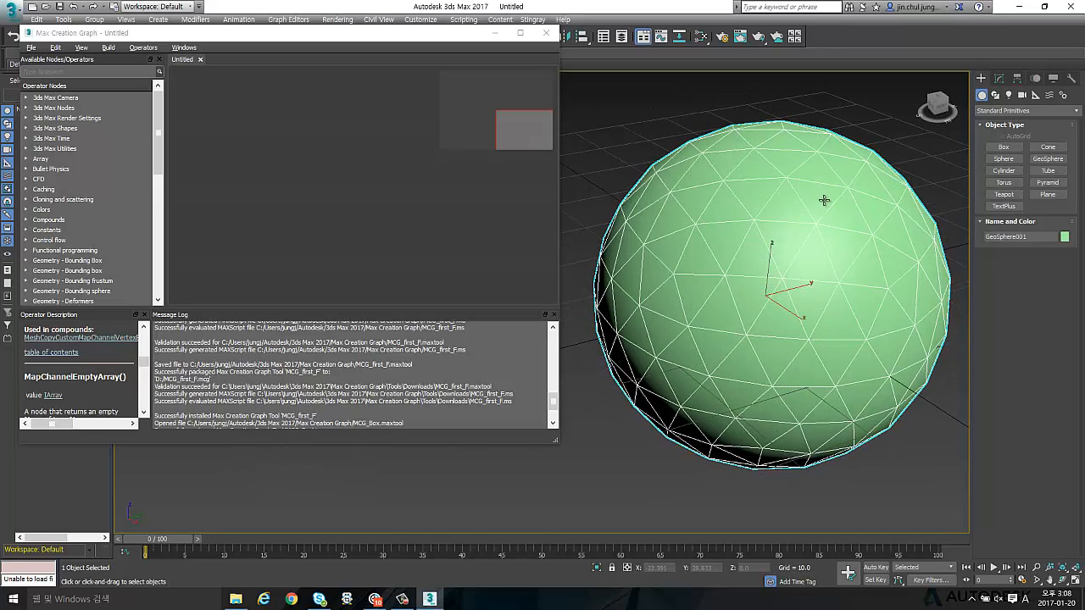
left_click(332, 86)
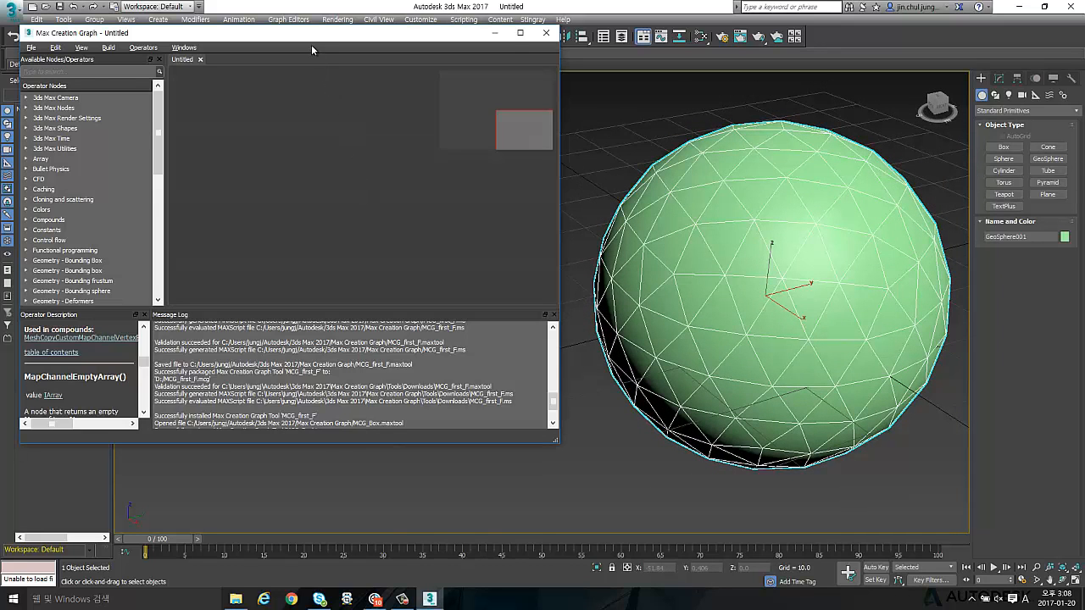
left_click_drag(322, 33, 330, 36)
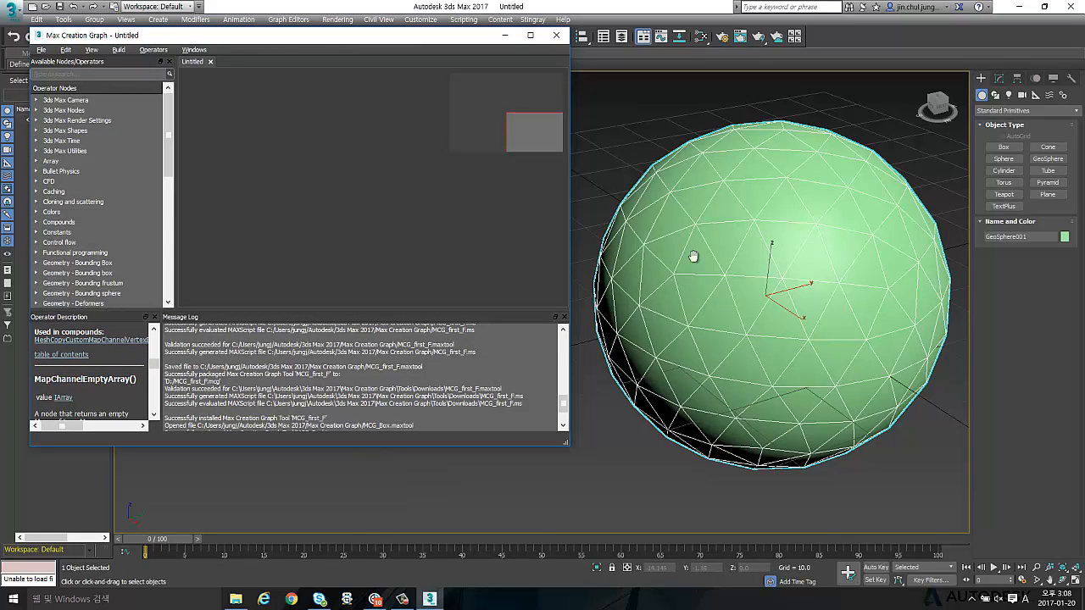
middle_click_drag(690, 254, 681, 247)
key("x")
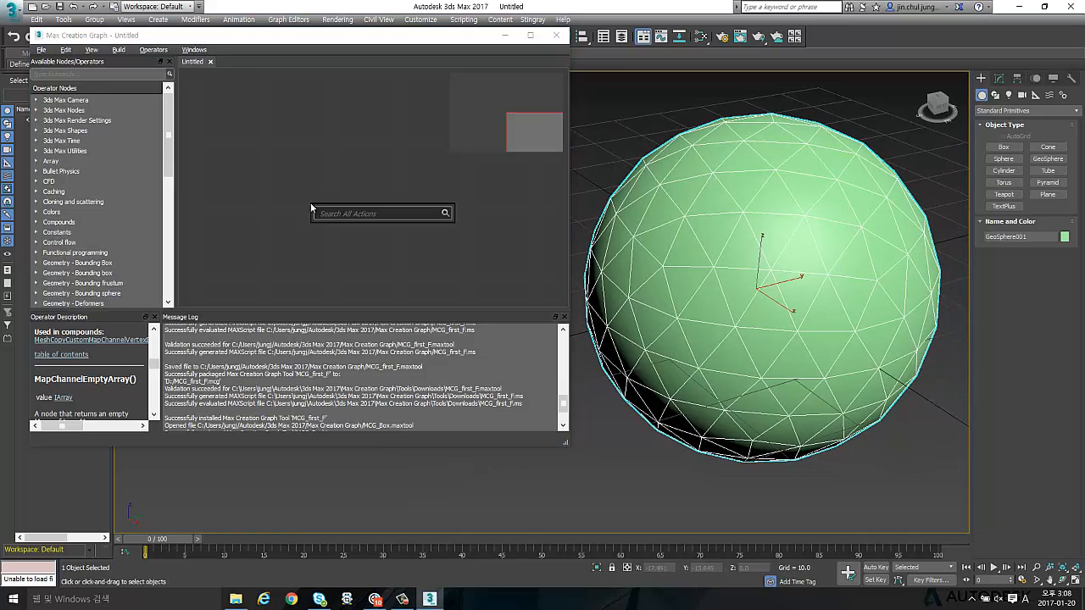
type("para")
left_click(289, 149)
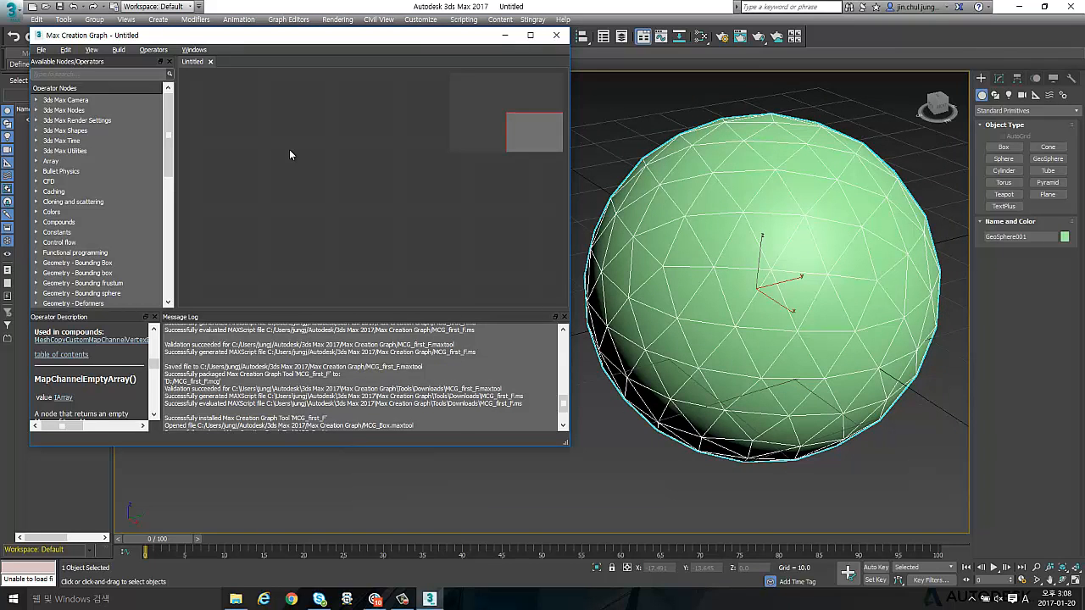
- Add a Parameter: Single node to the empty graph and name it Size
right_click(289, 150)
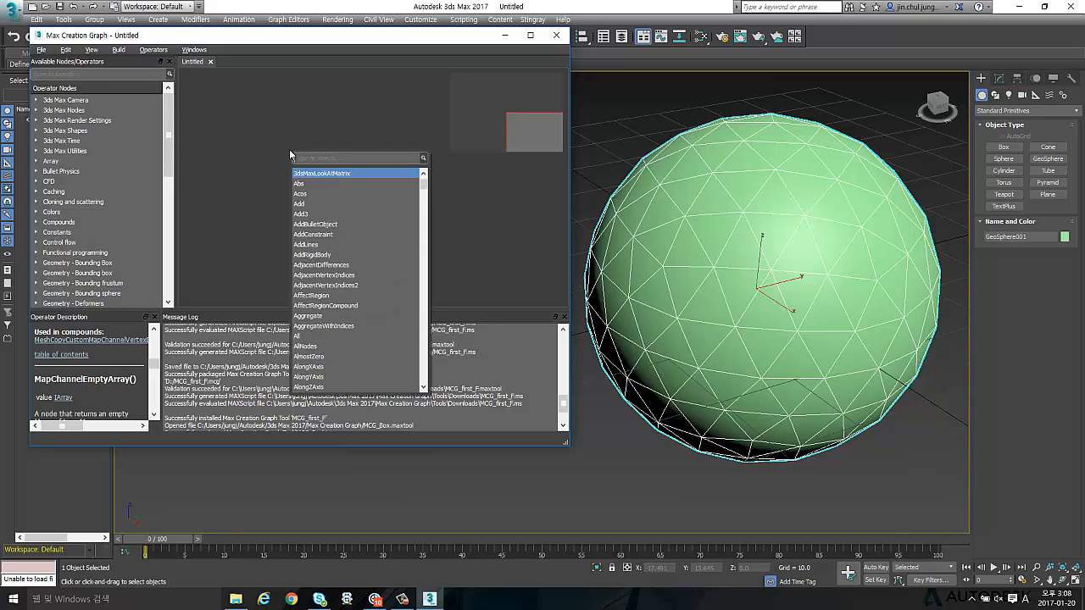
type("para")
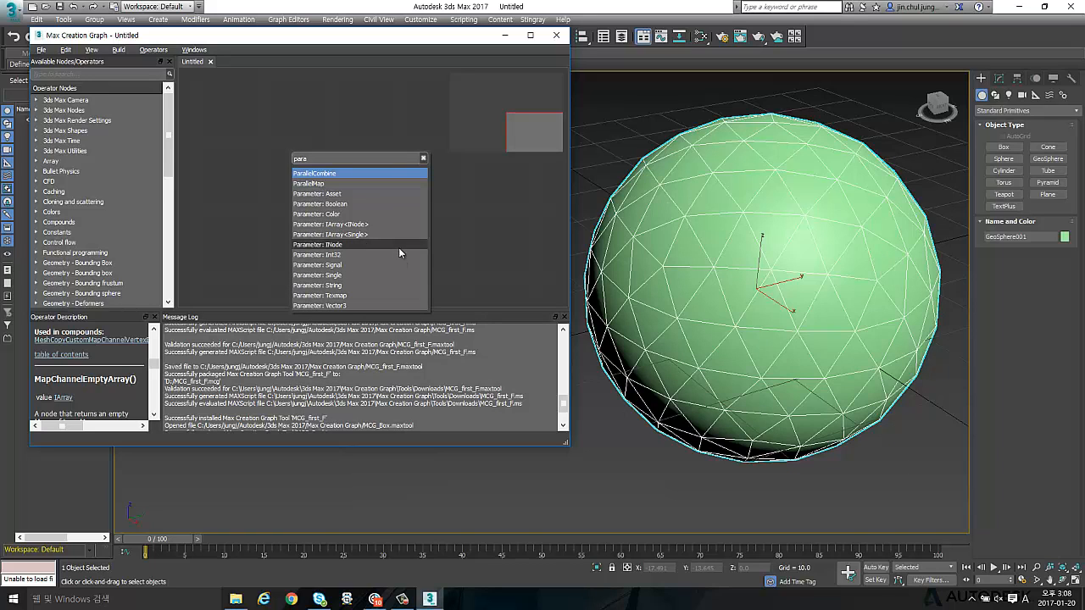
left_click(369, 275)
left_click_drag(285, 150, 270, 158)
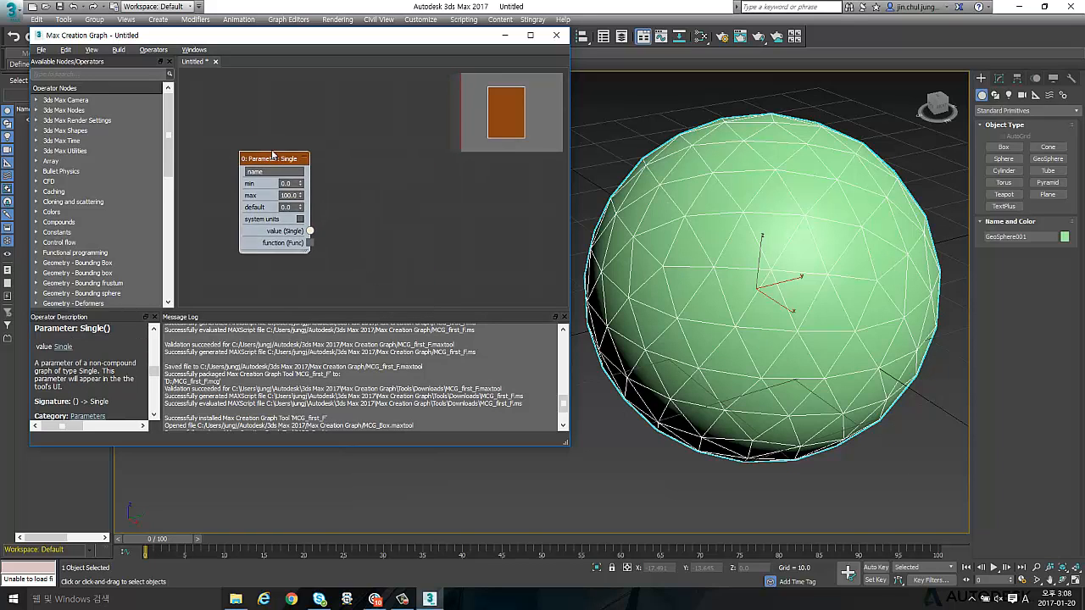
left_click(271, 171)
type("5iz")
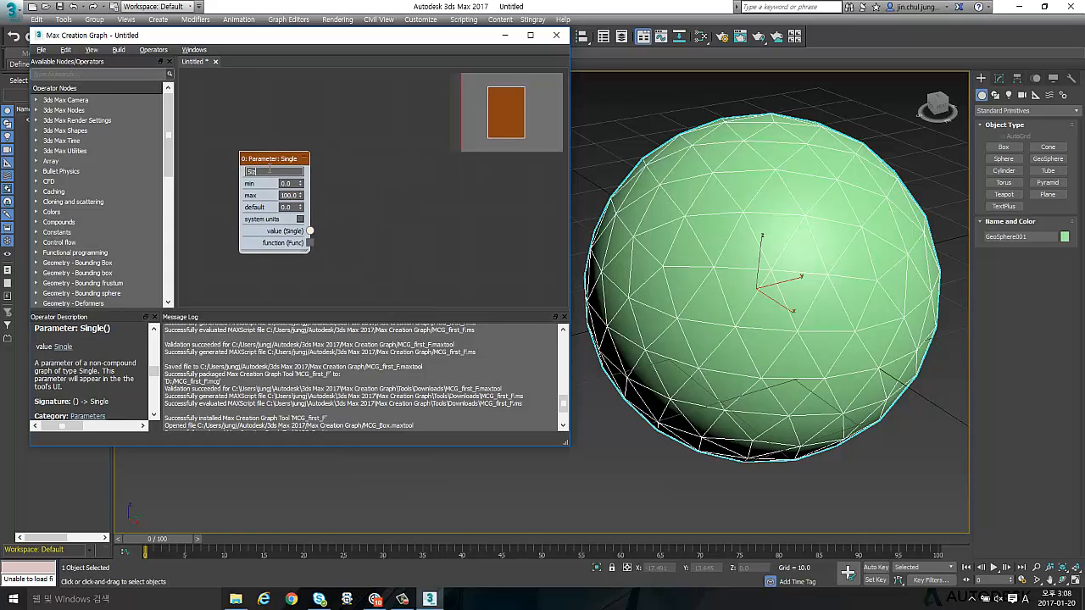
type("e")
key("Return")
left_click(343, 206)
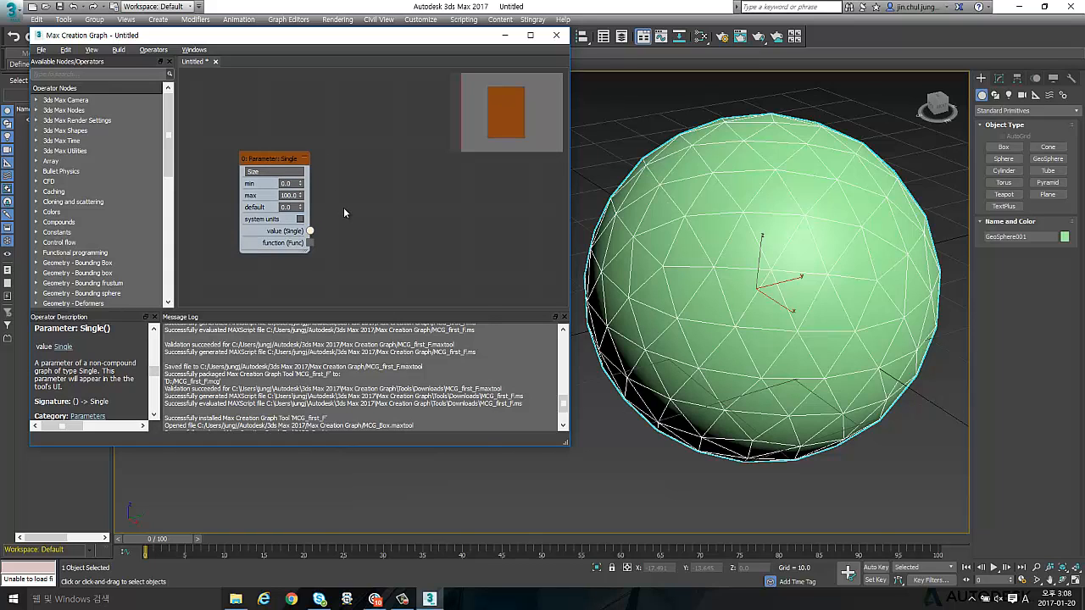
- Add a CreateBox node beside the Size parameter node
right_click(343, 207)
type("Create")
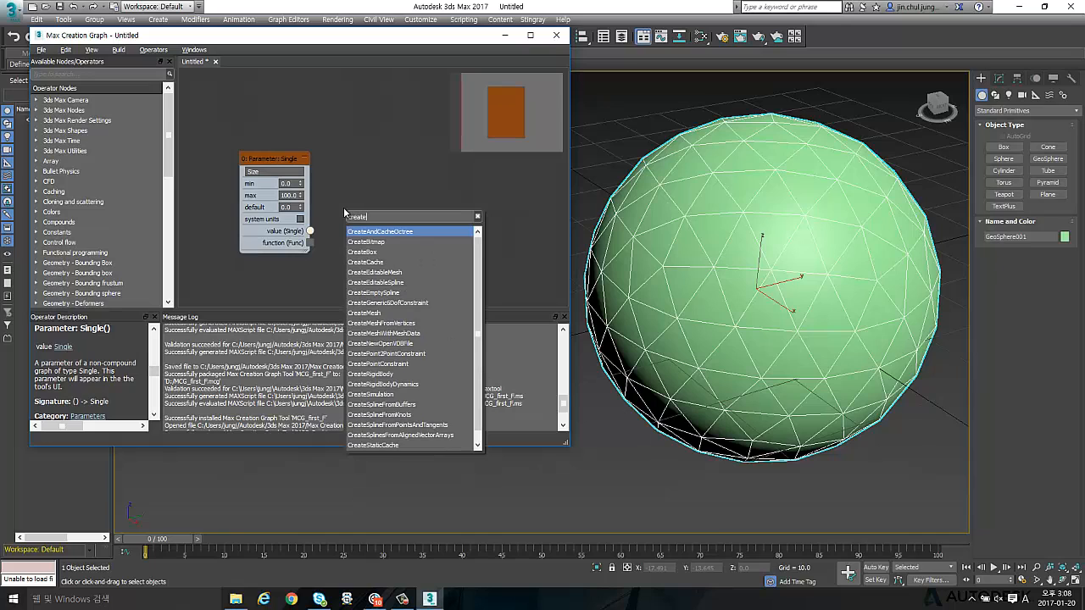
type("box")
key("Return")
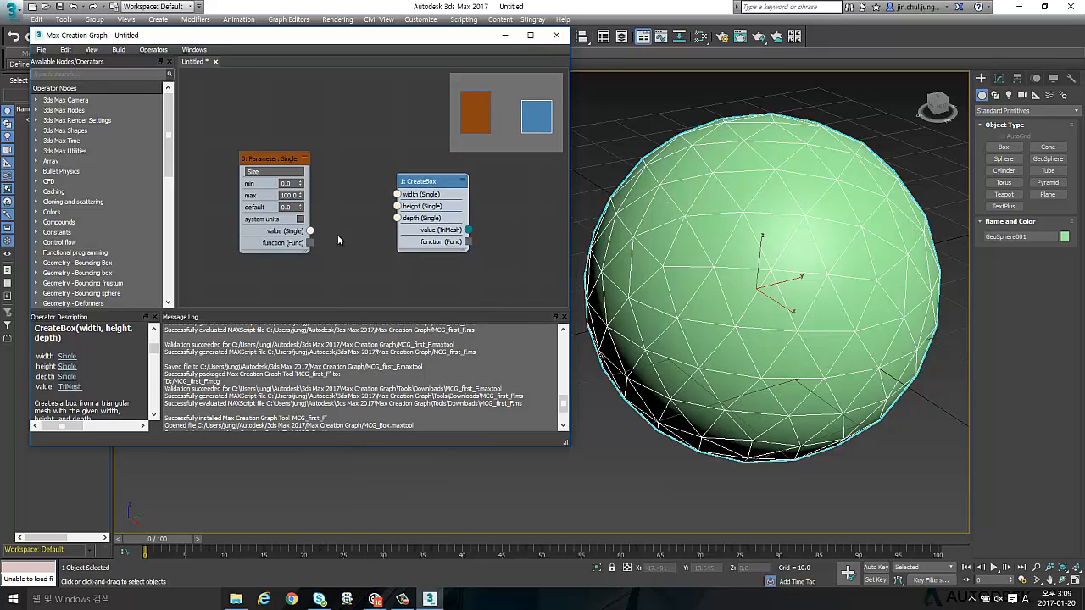
- Connect the Size parameter's value output to the width, height and depth inputs of CreateBox
left_click_drag(312, 233, 395, 195)
left_click(389, 198)
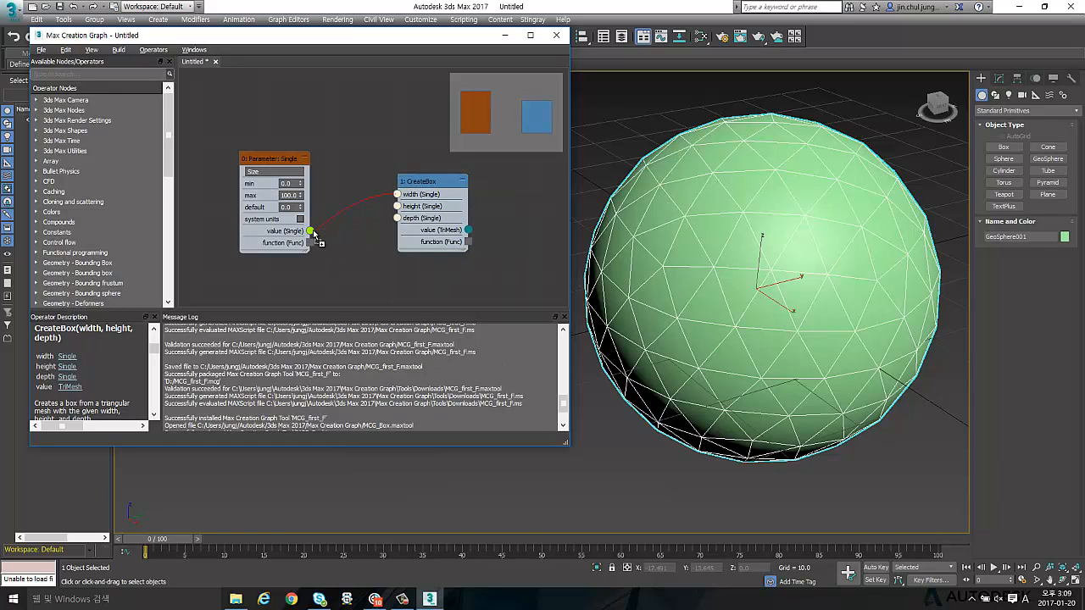
mouse_move(312, 232)
left_mouse_down()
mouse_move(395, 195)
mouse_move(408, 208)
mouse_move(398, 207)
mouse_move(398, 222)
mouse_move(317, 246)
mouse_move(310, 233)
left_mouse_up()
mouse_move(351, 247)
middle_mouse_down()
mouse_move(276, 278)
mouse_move(371, 243)
middle_mouse_up()
scroll(278, 274, "down", 3)
middle_click_drag(409, 191, 345, 194)
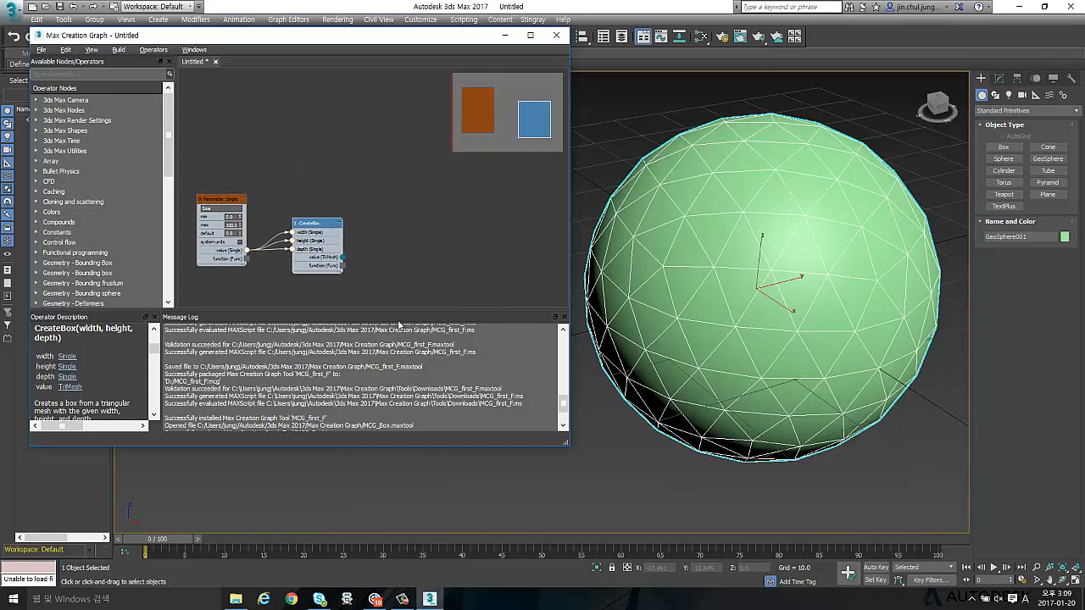
- Add a Modifier: TriMesh node and place it above the Size parameter node in the graph
left_click_drag(305, 37, 289, 24)
middle_click_drag(342, 159, 348, 186)
left_click(638, 199)
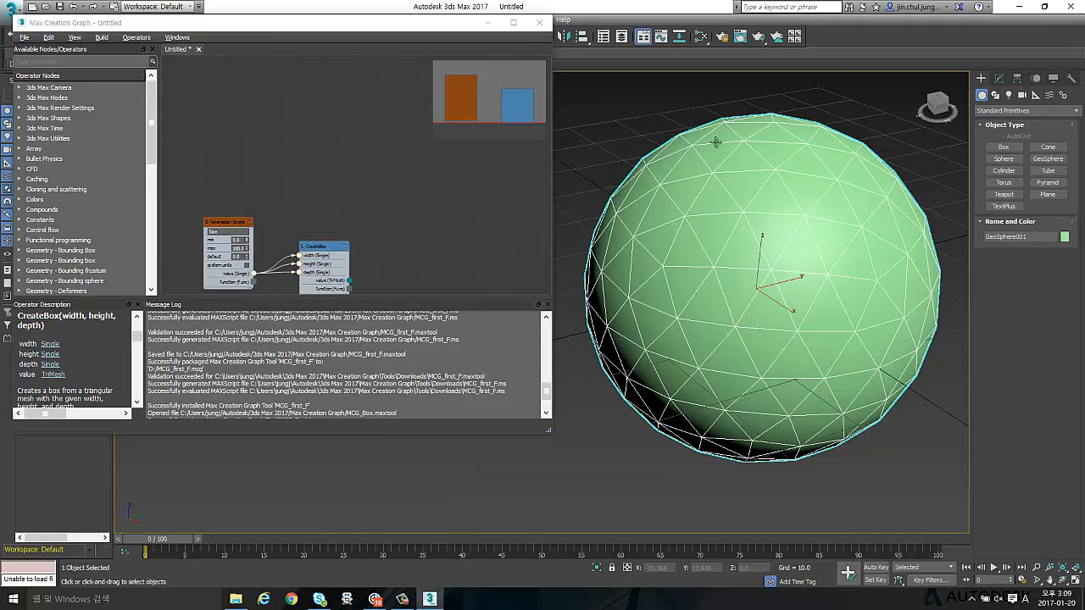
middle_click_drag(276, 114, 284, 119)
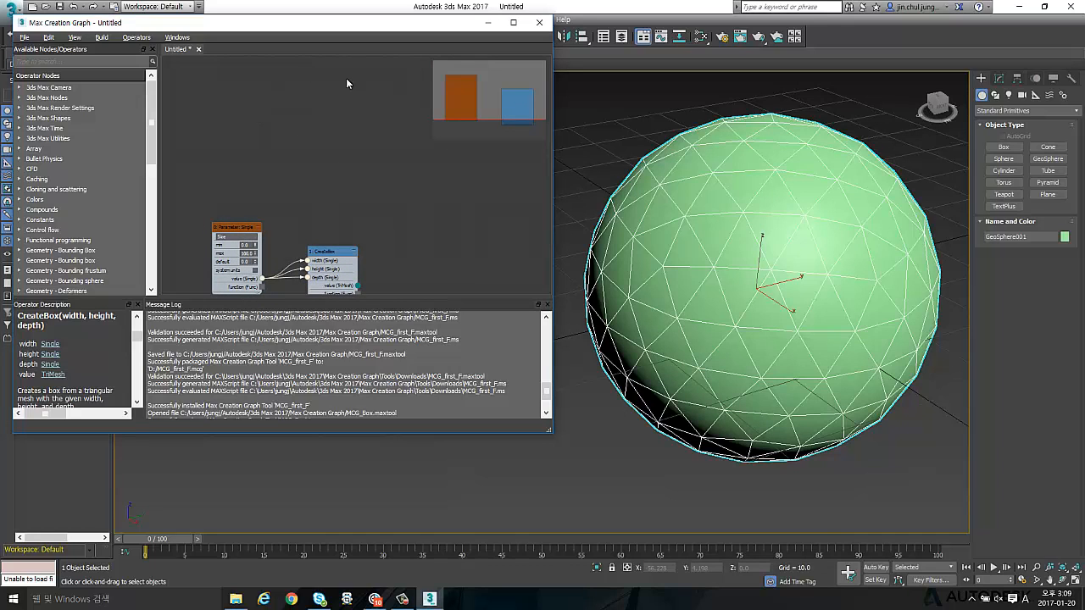
right_click(251, 122)
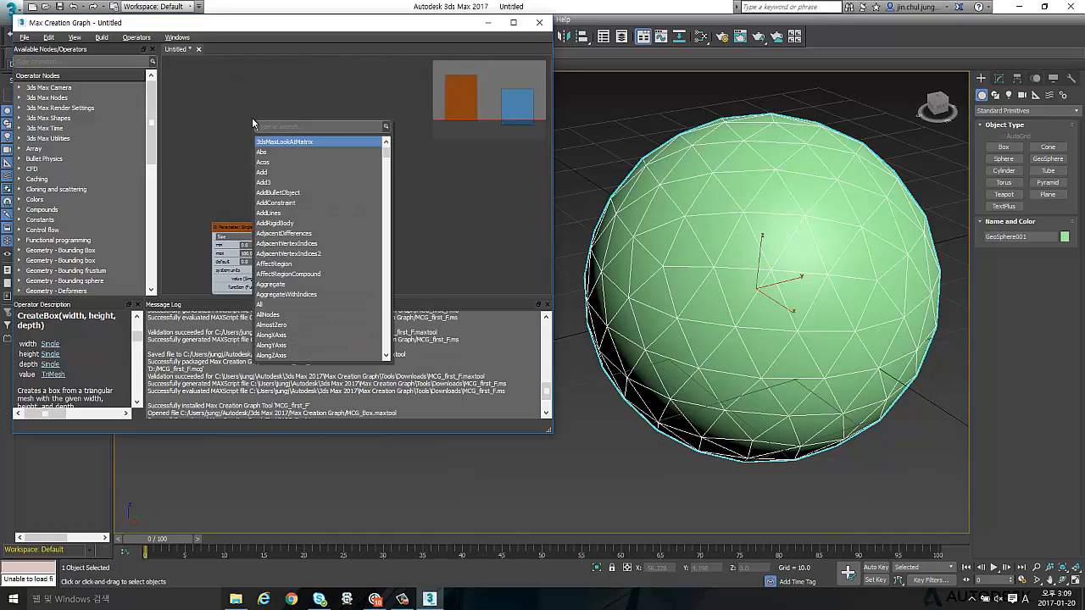
type("modi")
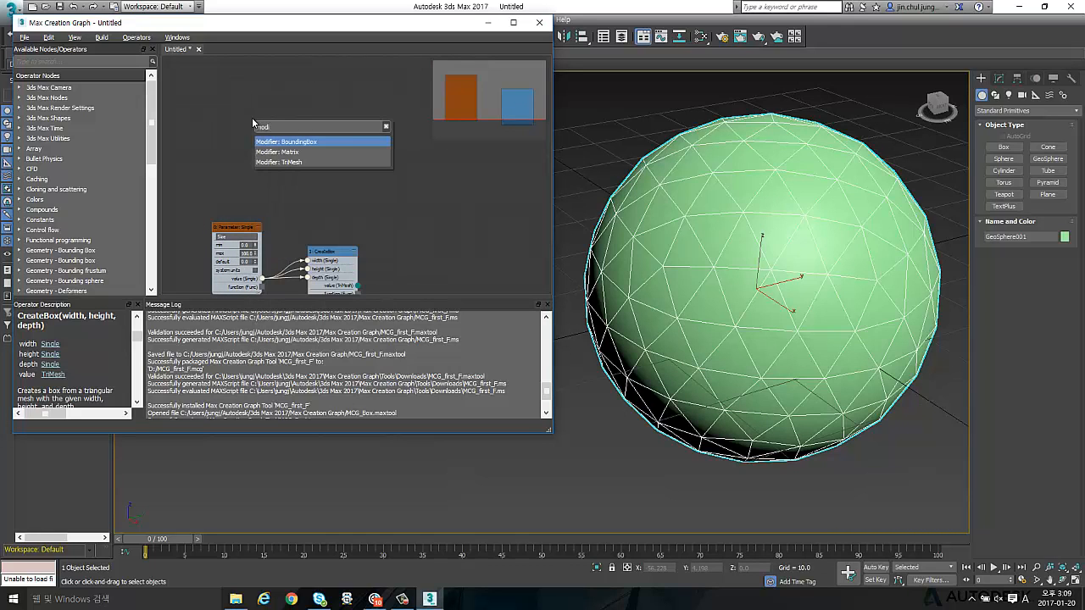
left_click(284, 161)
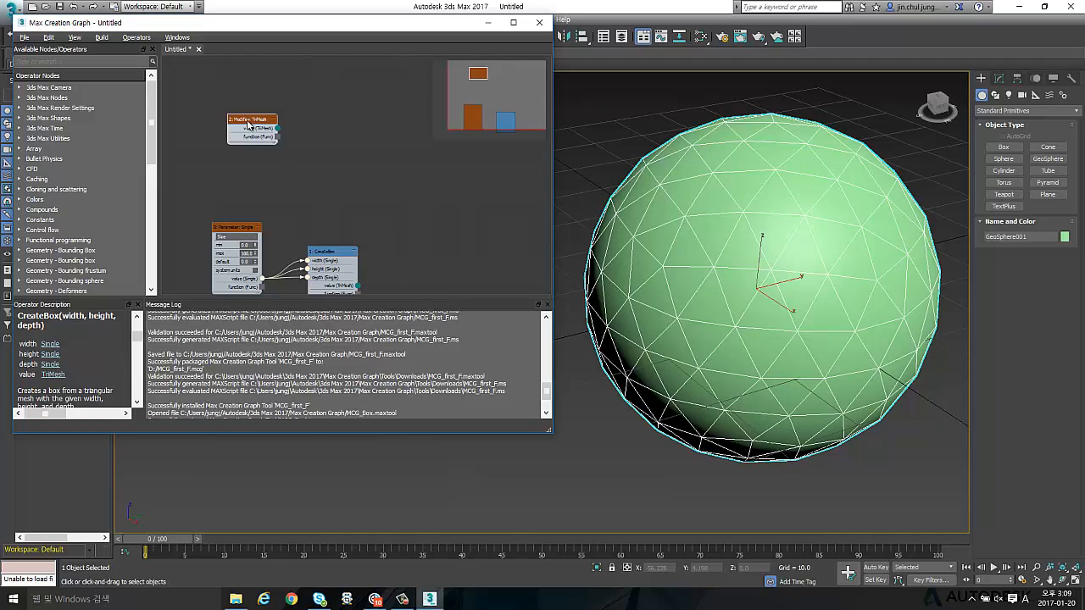
left_click_drag(249, 121, 232, 119)
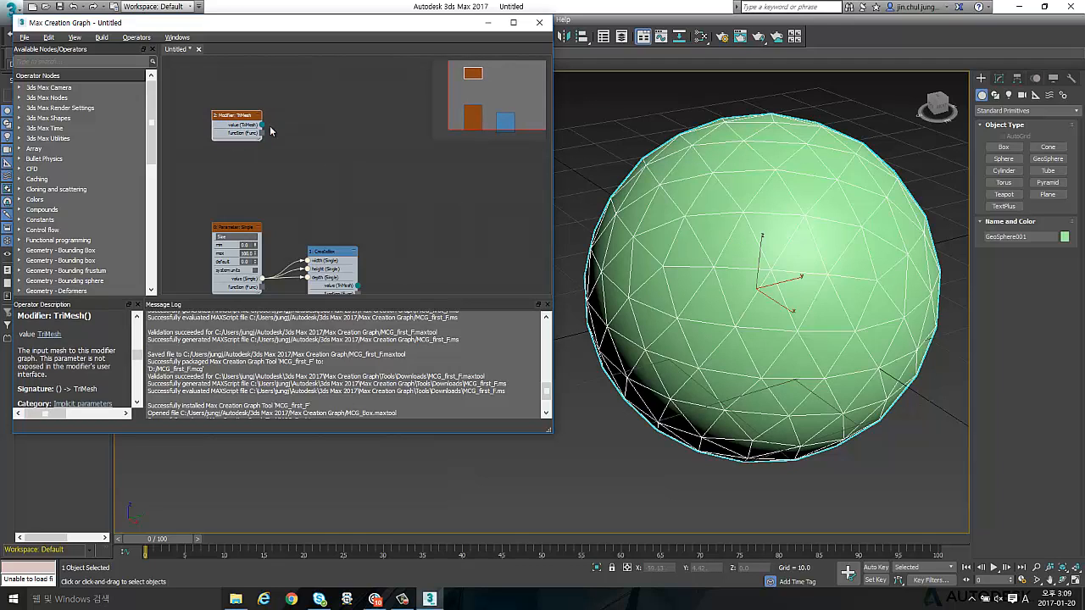
scroll(266, 127, "up", 4)
middle_click_drag(394, 161, 472, 187)
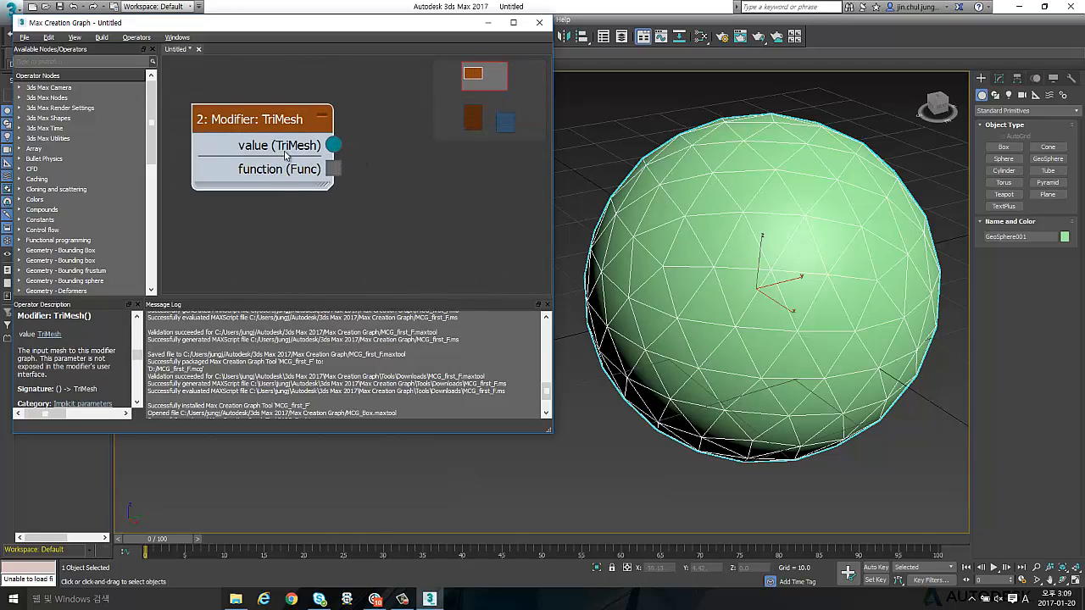
left_click(635, 170)
left_click(695, 200)
scroll(395, 206, "down", 4)
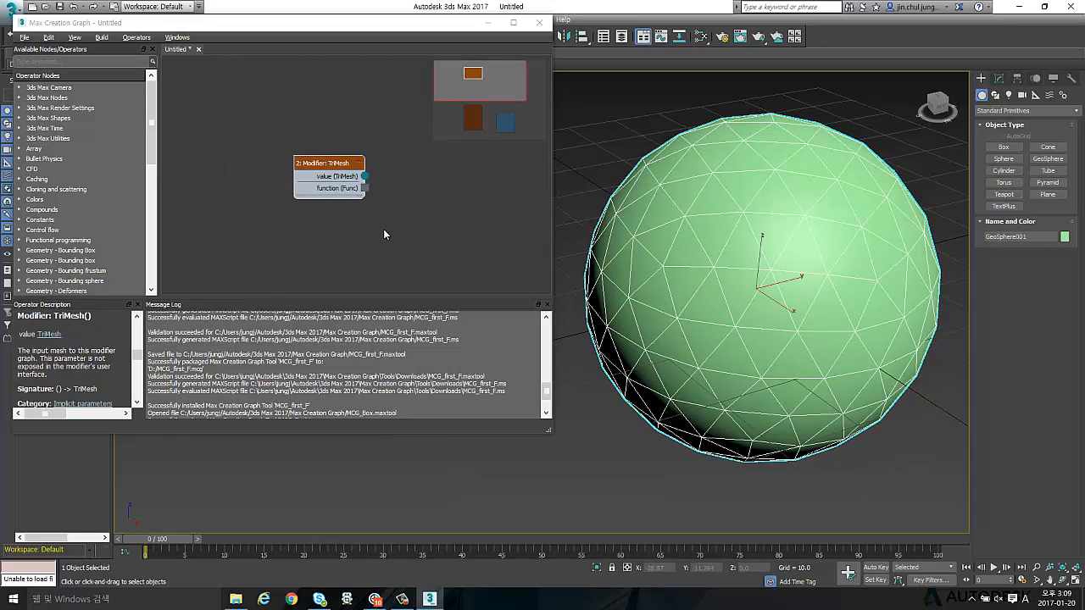
middle_click_drag(384, 230, 348, 169)
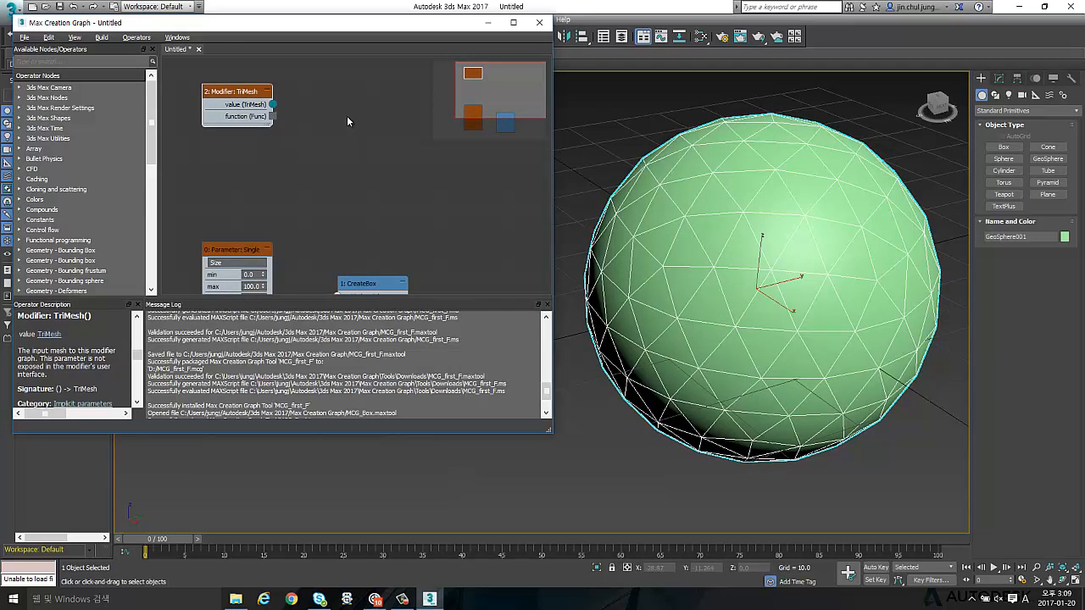
middle_click_drag(347, 115, 381, 187)
scroll(296, 198, "up", 2)
left_click(279, 165)
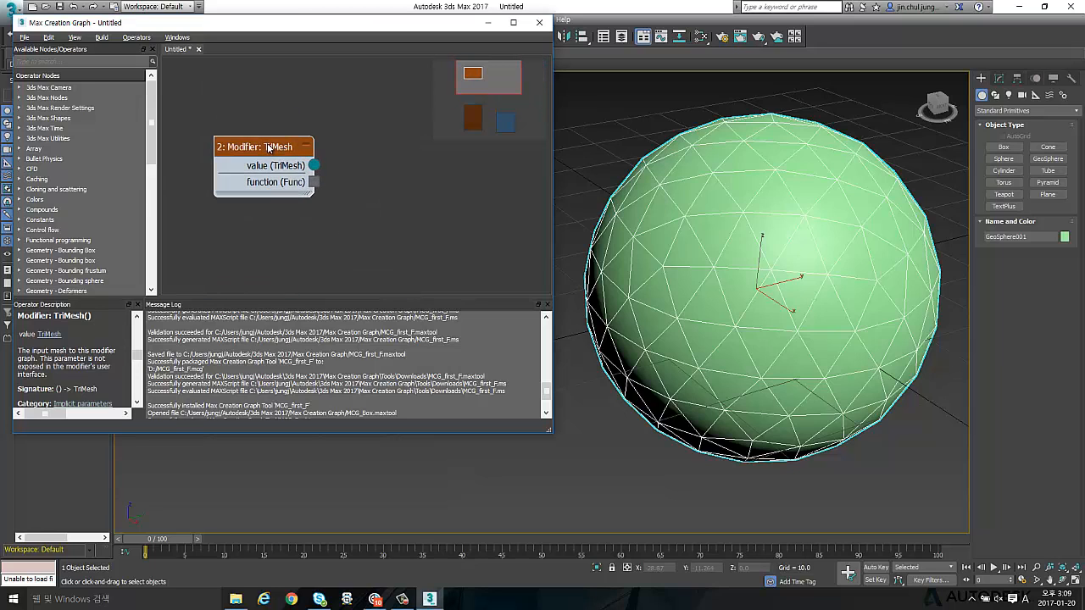
scroll(288, 161, "down", 3)
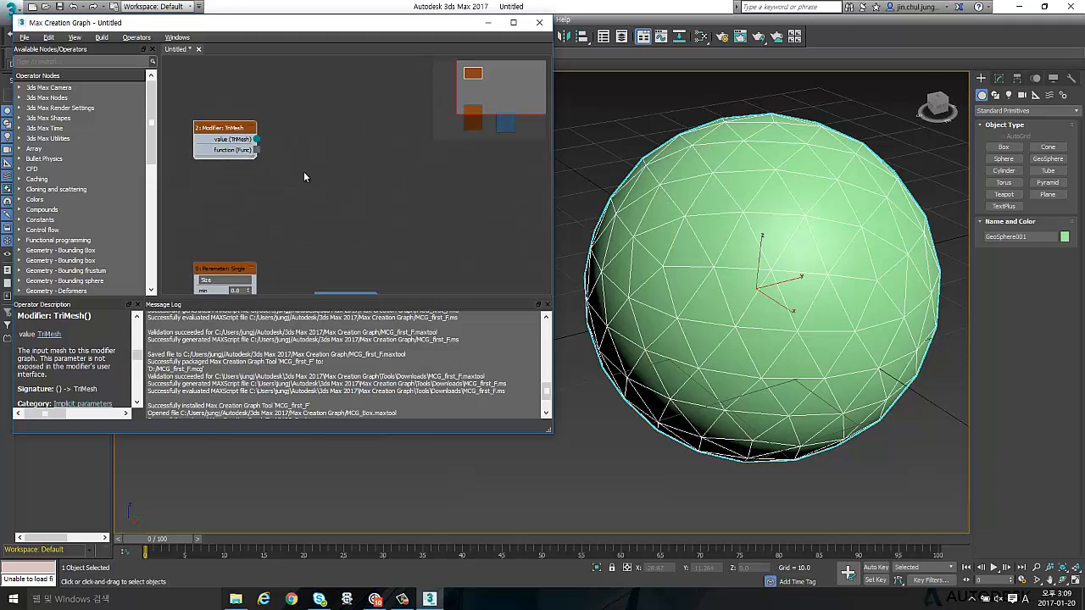
- Add a MeshVertices node beside Modifier: TriMesh and connect the modifier's value output to its mesh input
right_click(304, 174)
type("mesh")
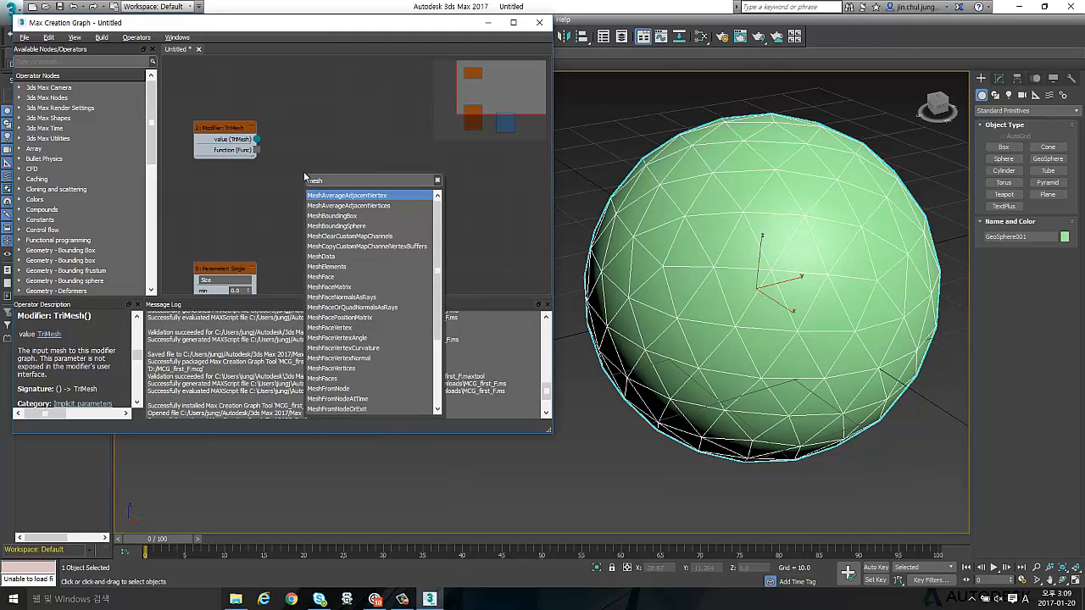
type("ver")
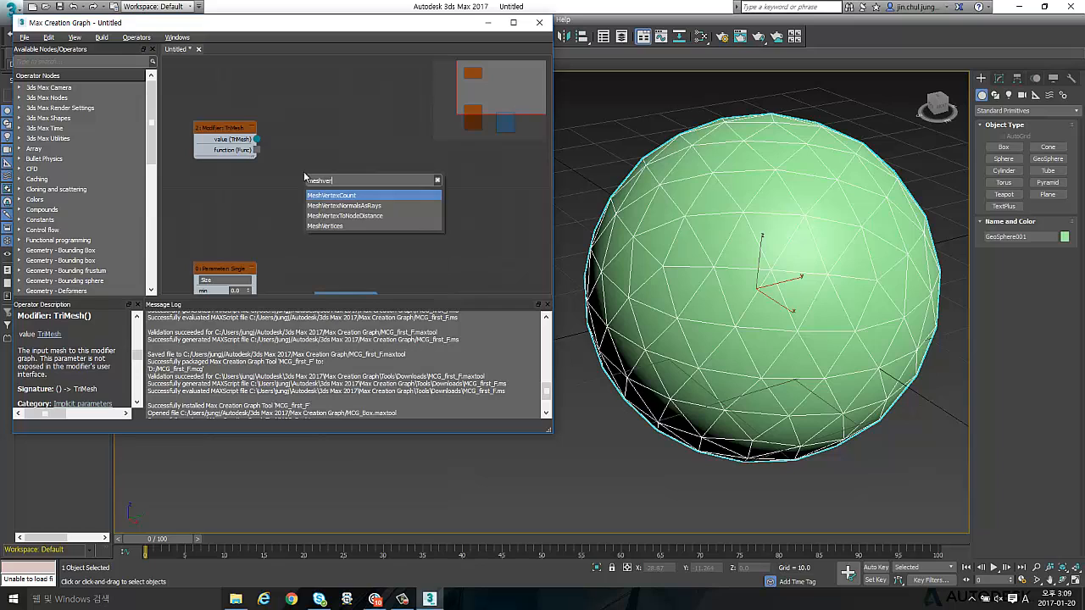
double_click(325, 225)
left_click_drag(306, 175, 369, 129)
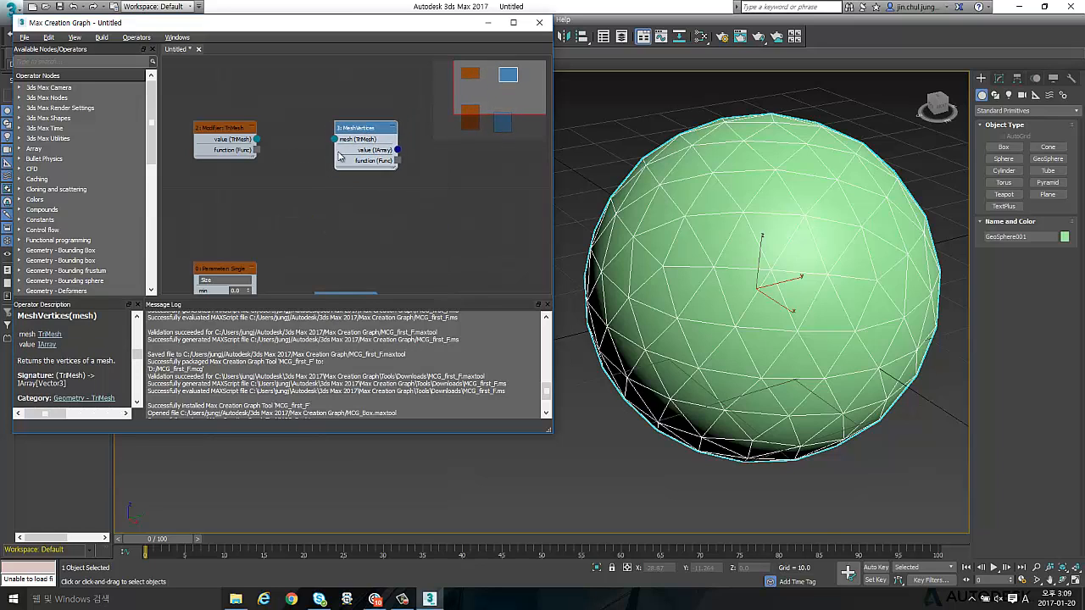
left_click_drag(256, 138, 335, 139)
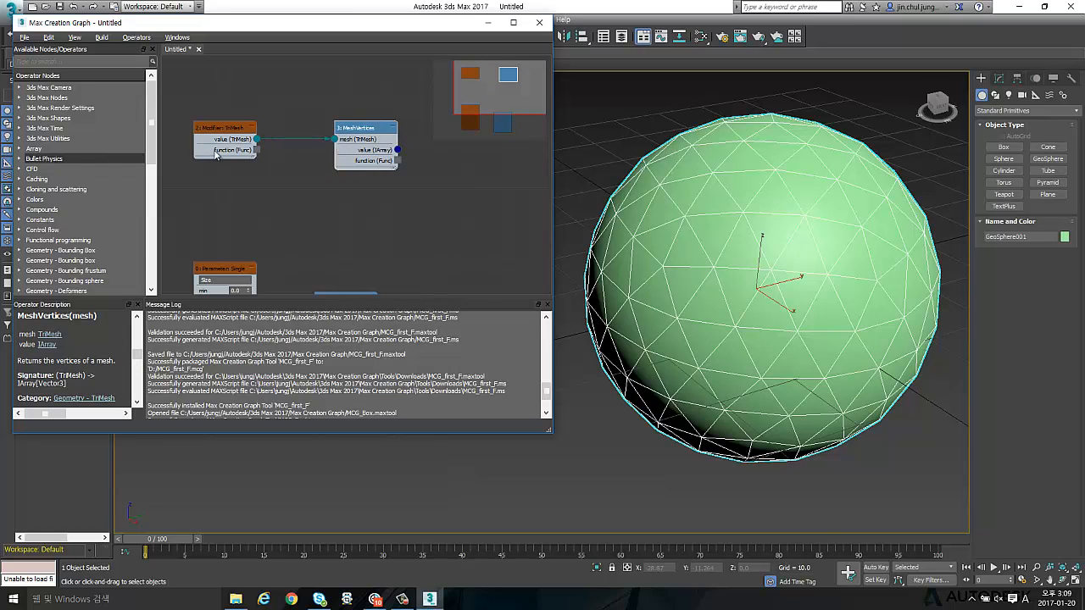
scroll(270, 145, "up", 3)
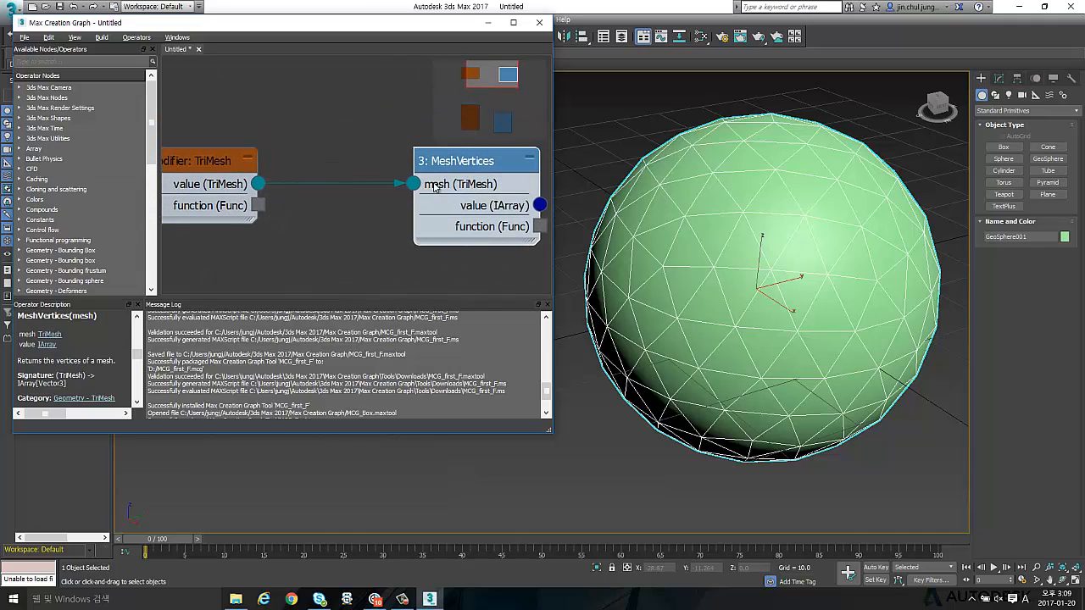
scroll(441, 179, "down", 4)
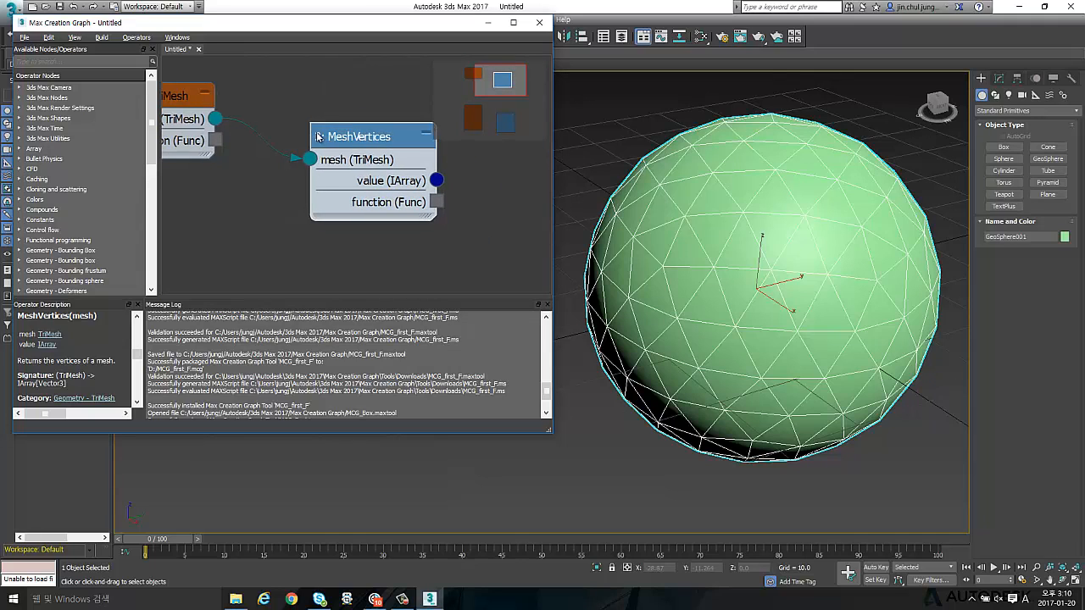
scroll(306, 175, "down", 1)
middle_click_drag(333, 193, 262, 216)
scroll(371, 217, "down", 1)
scroll(322, 220, "down", 1)
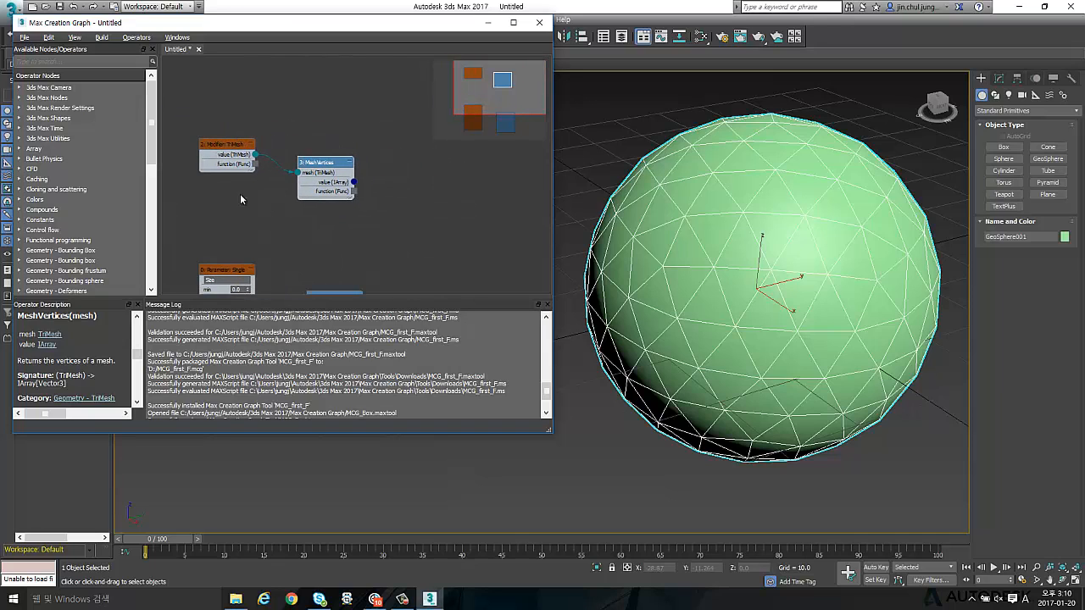
left_click(665, 136)
left_click(729, 192)
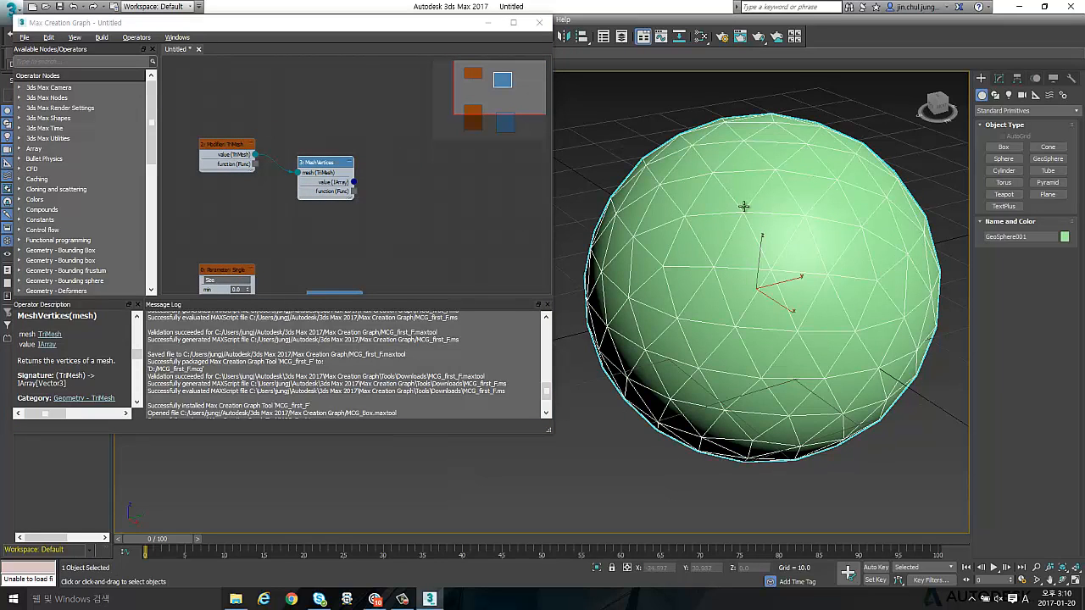
left_click(327, 169)
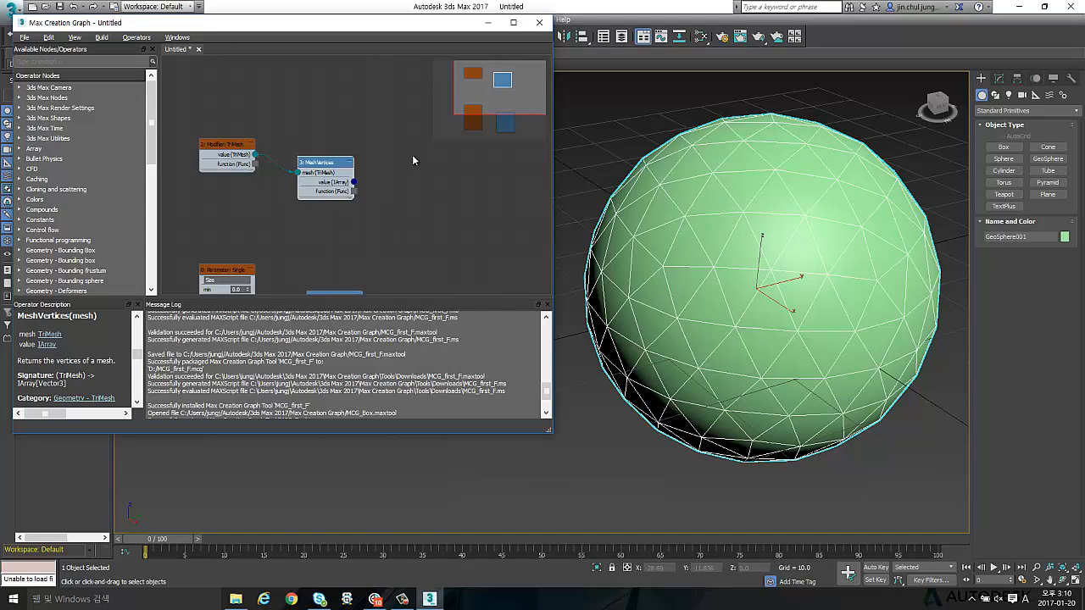
- Align MeshVertices above CreateBox, add a Map node and place it to the right of MeshVertices
middle_click_drag(342, 186, 304, 144)
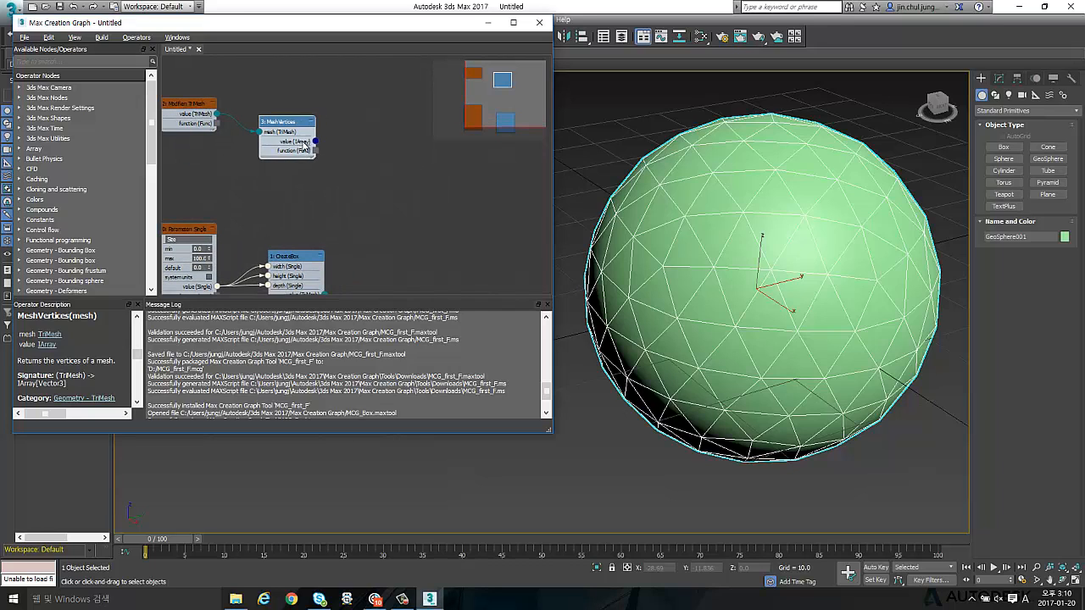
left_click_drag(303, 141, 312, 151)
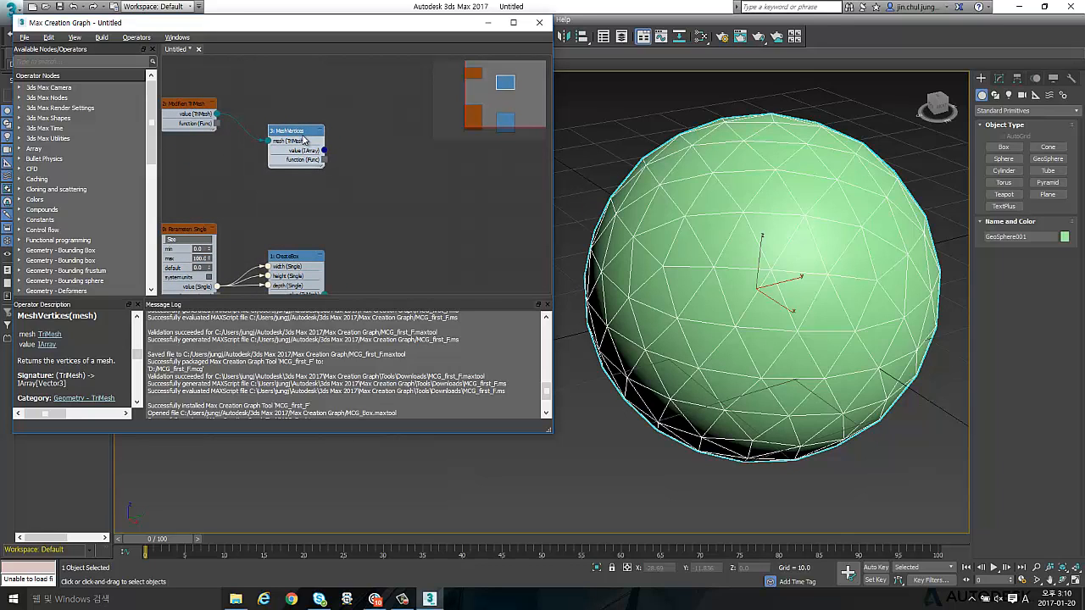
right_click(372, 175)
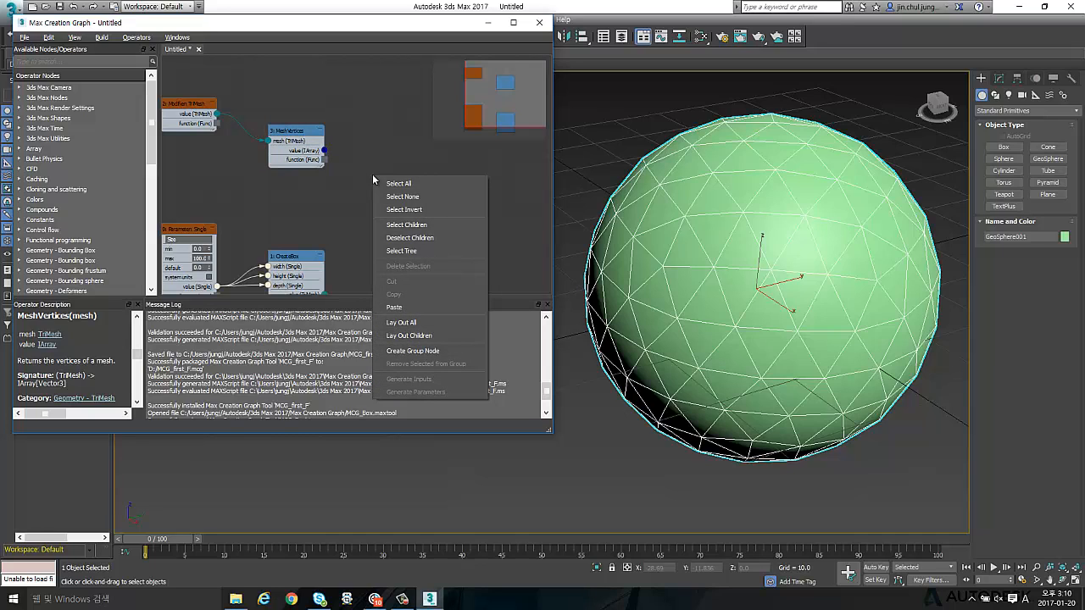
double_click(376, 149)
type("map")
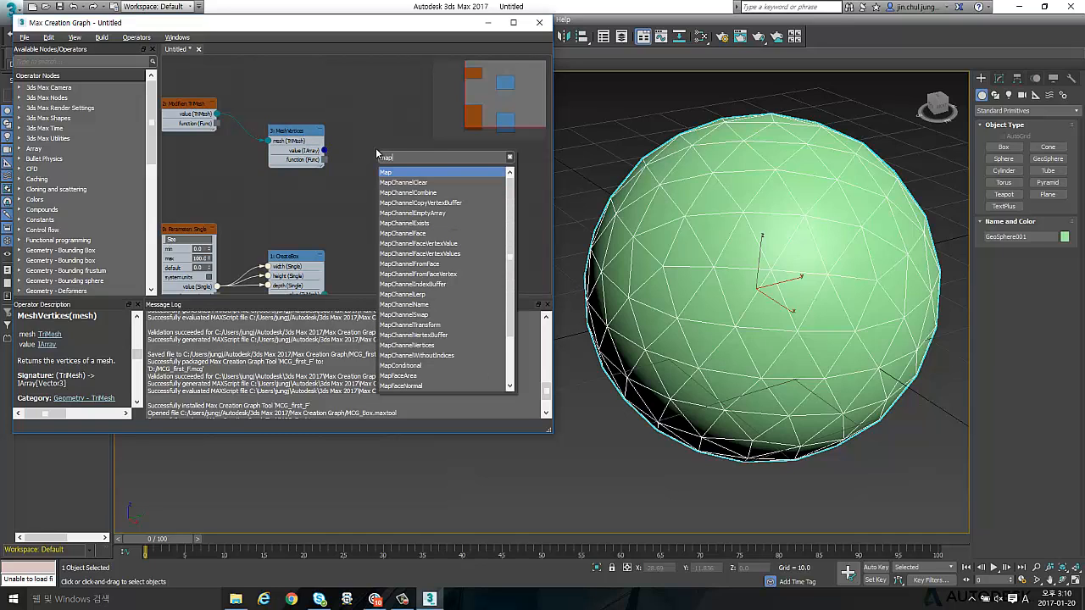
key("Return")
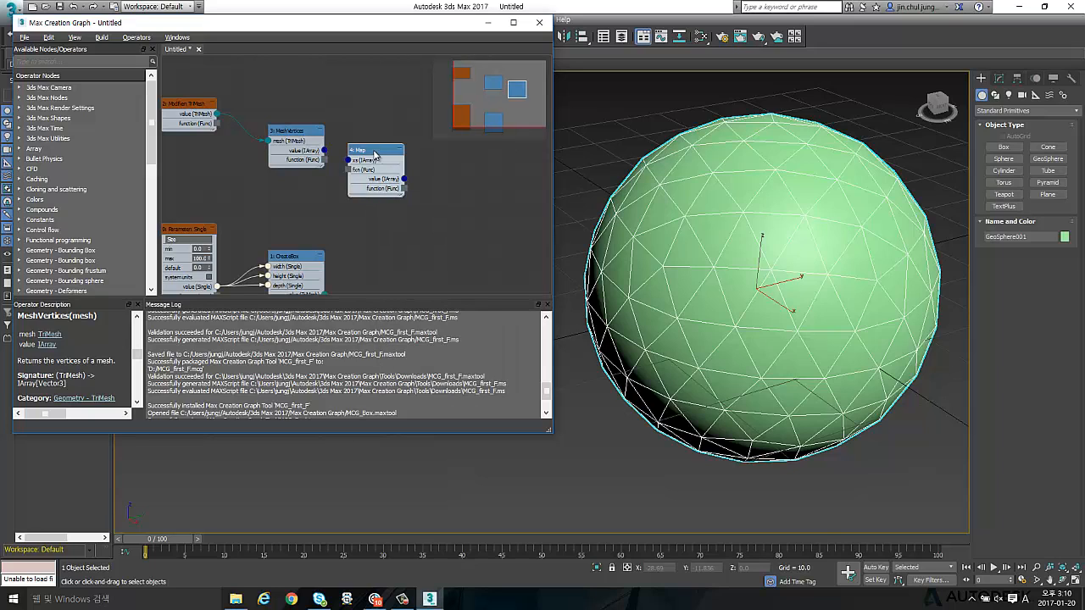
left_click_drag(373, 153, 437, 170)
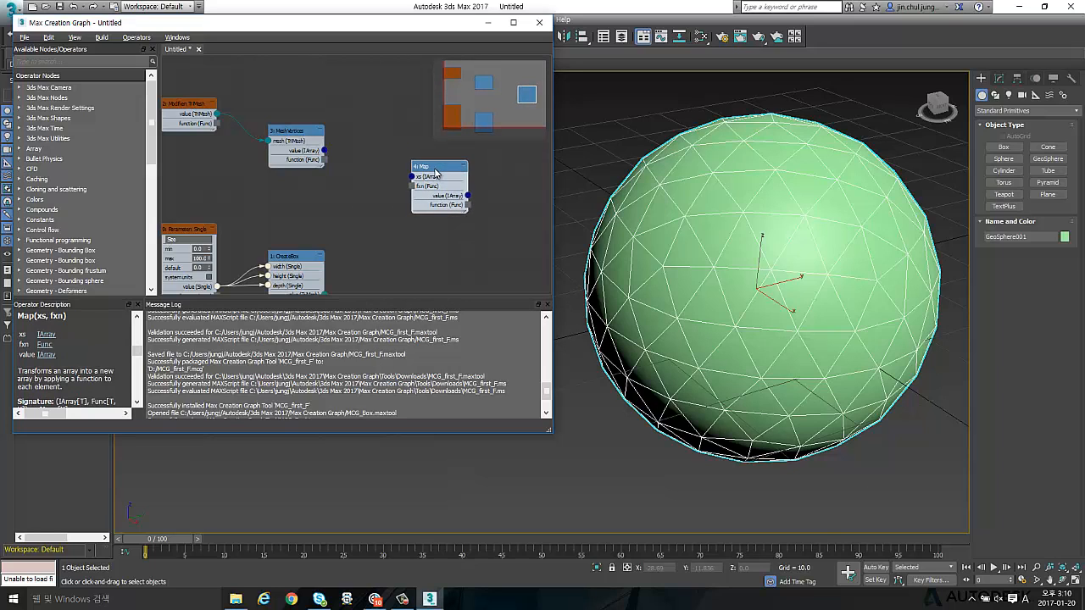
- Add an OffsetMesh node and place it to the right of CreateBox, below the Map node
double_click(377, 249)
type("offset")
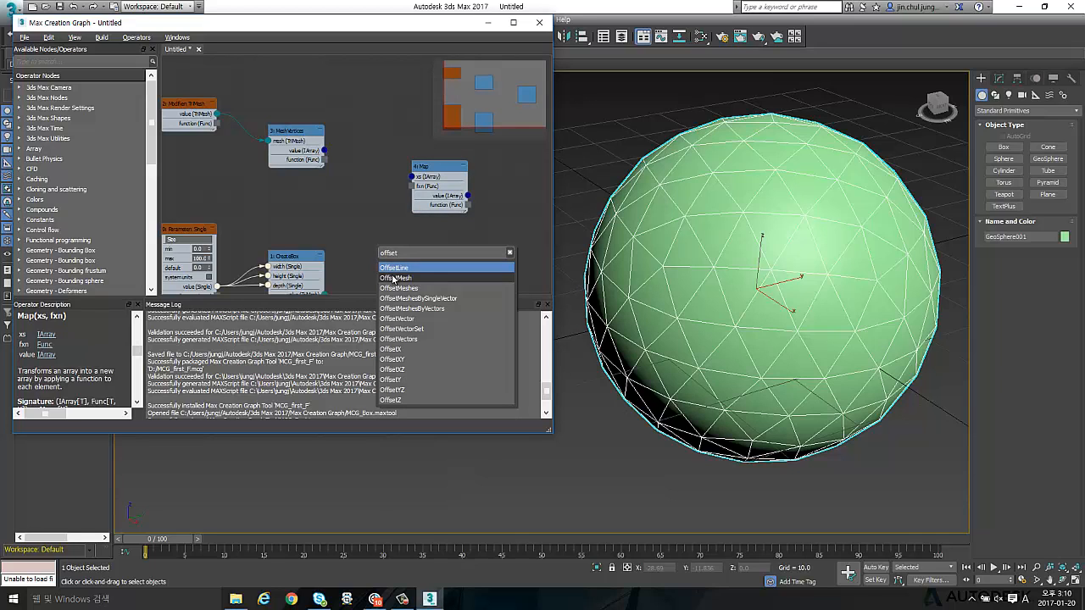
left_click(393, 280)
middle_click_drag(393, 280, 381, 173)
left_click_drag(373, 139, 395, 164)
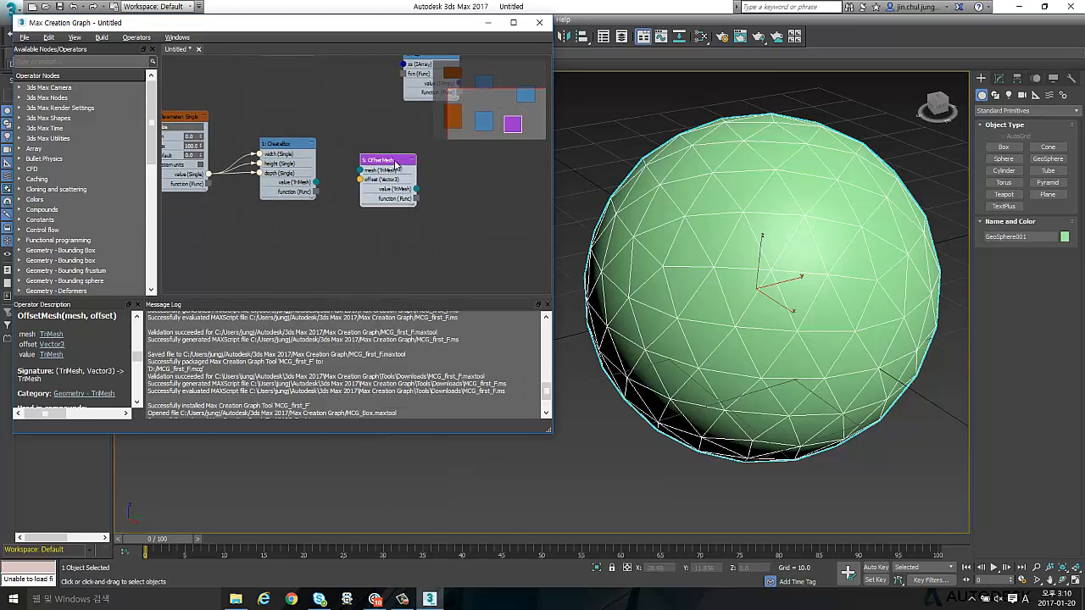
middle_click_drag(395, 164, 418, 271)
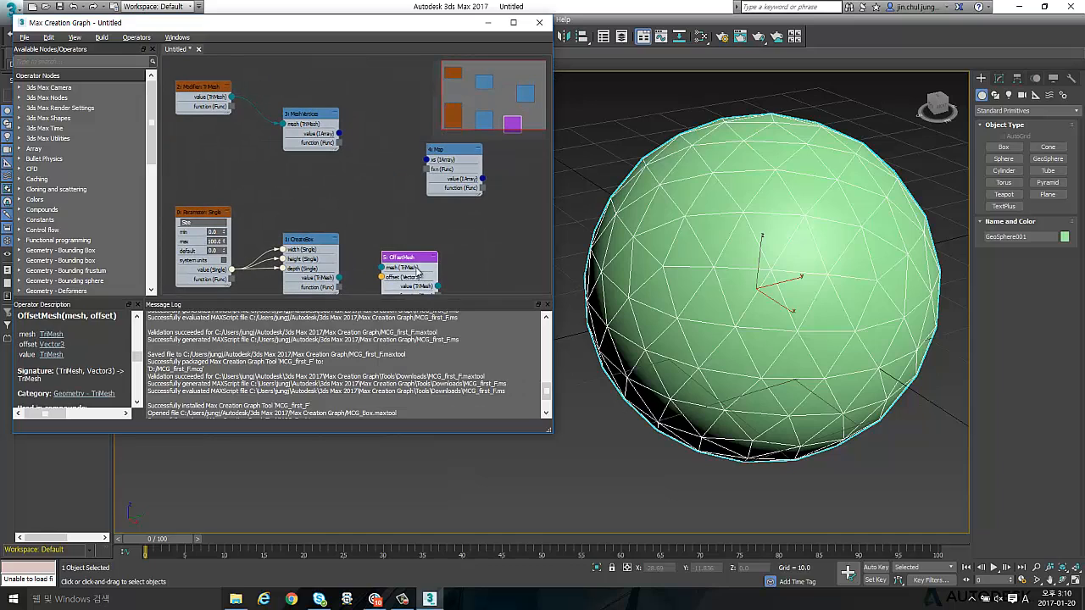
left_click_drag(417, 270, 326, 177)
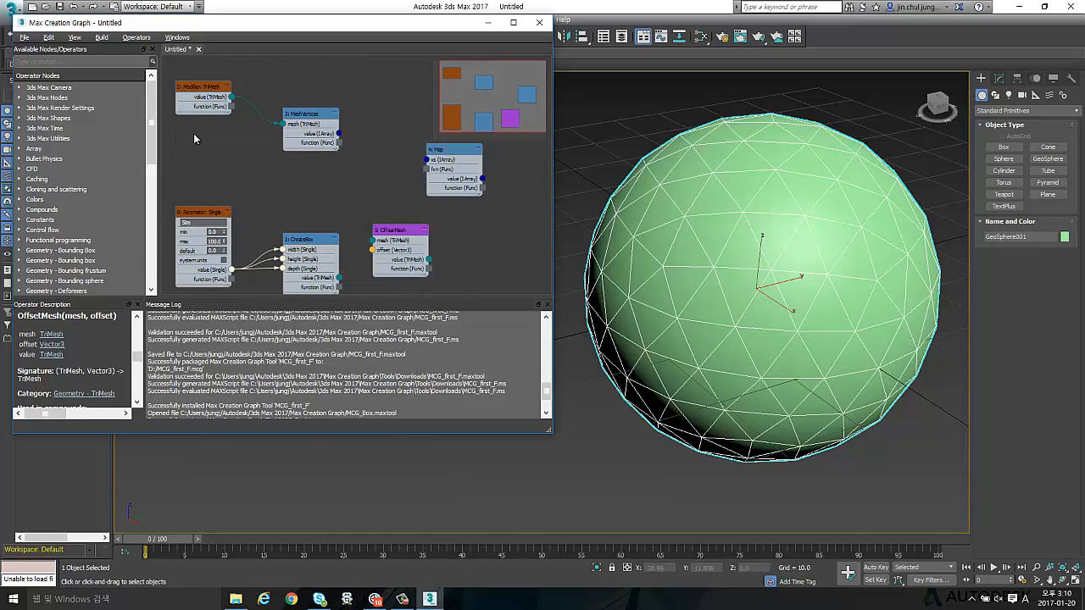
- Enlarge the Max Creation Graph window and space out the OffsetMesh and Map nodes
left_click_drag(168, 71, 483, 292)
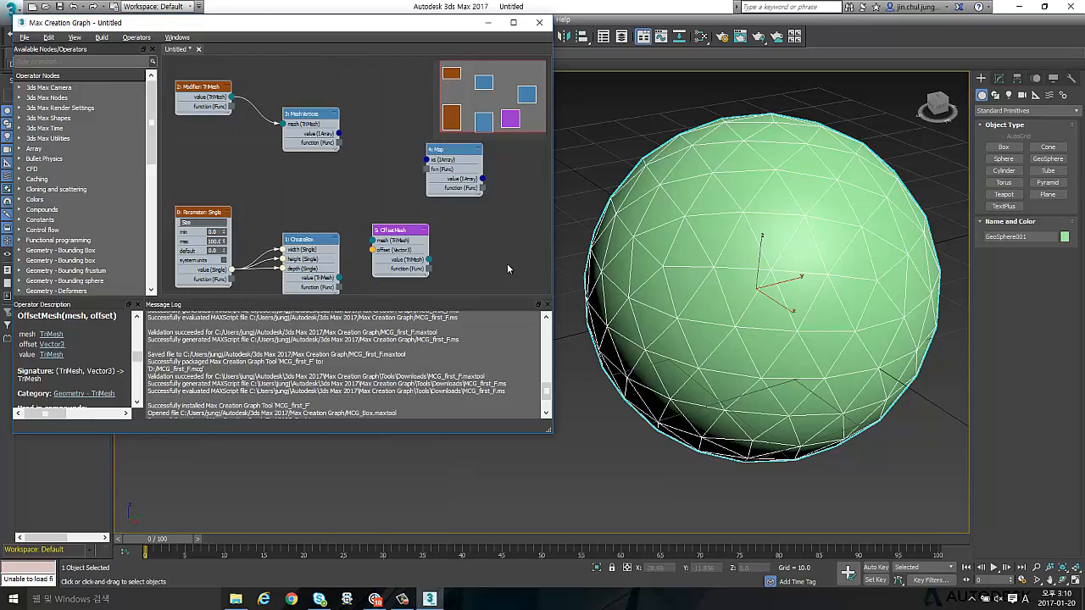
left_click_drag(548, 430, 630, 509)
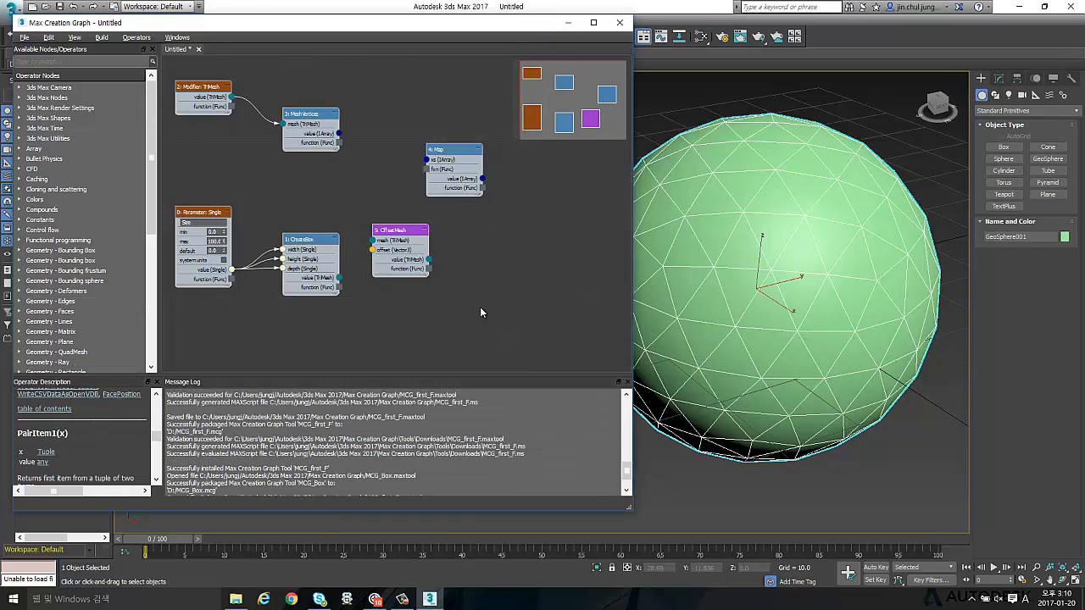
left_click(400, 230)
left_click_drag(400, 230, 409, 249)
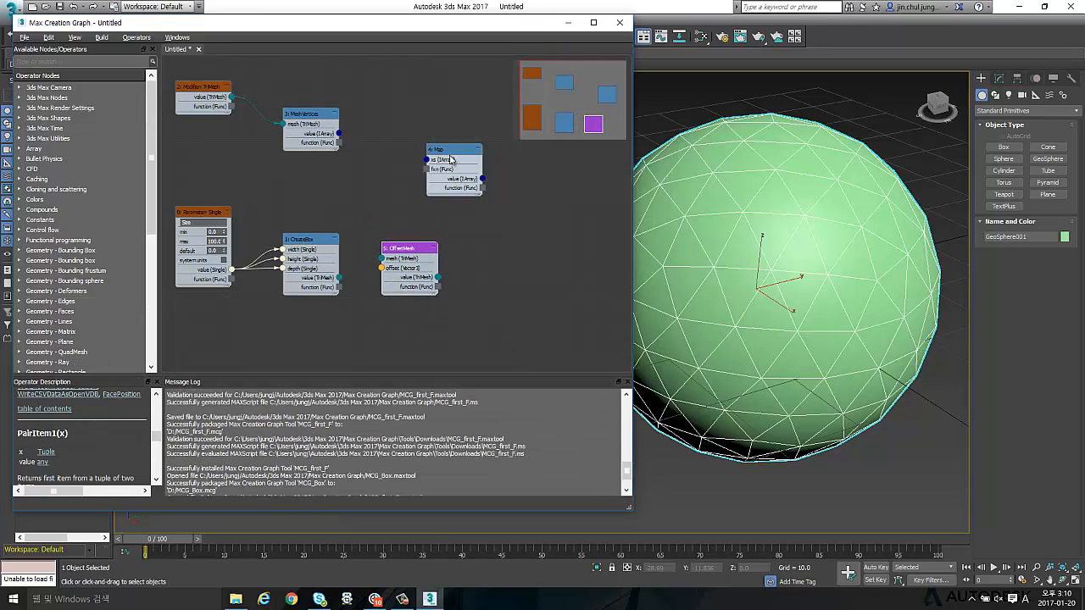
left_click_drag(451, 159, 469, 158)
left_click(405, 254)
left_click_drag(405, 254, 405, 246)
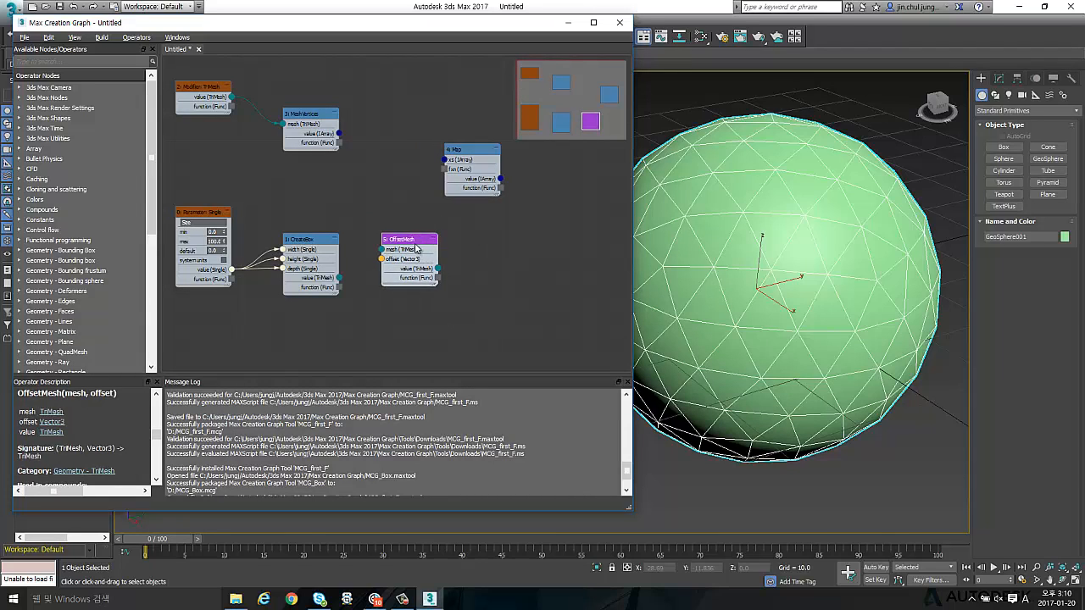
- Connect CreateBox's value output to the mesh input of OffsetMesh
left_click(378, 185)
scroll(254, 258, "up", 3)
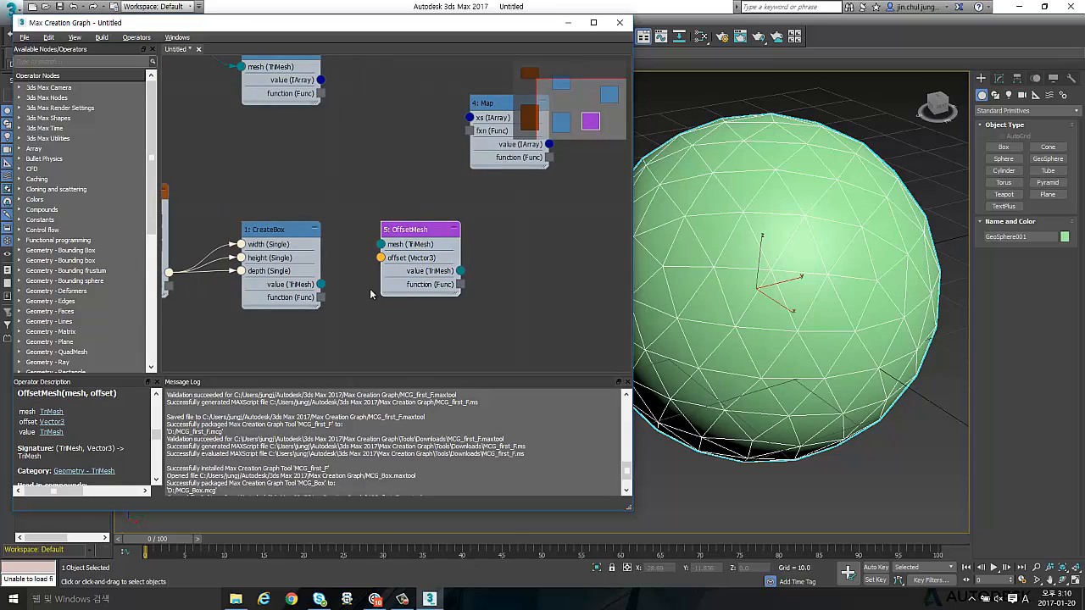
left_click(338, 237)
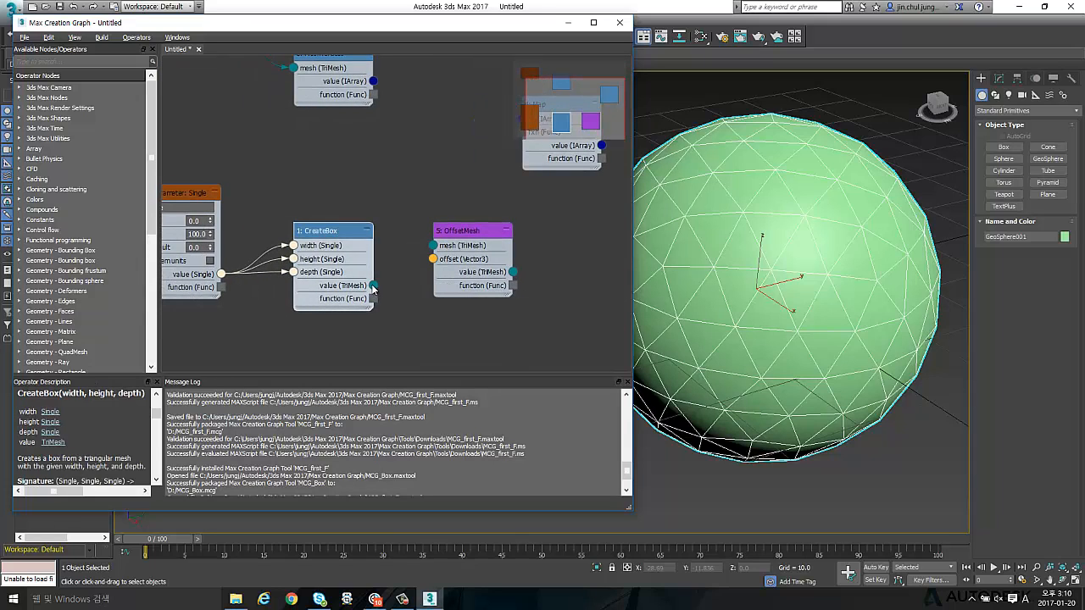
left_click_drag(373, 284, 435, 247)
middle_click_drag(460, 243, 390, 274)
left_click(404, 269)
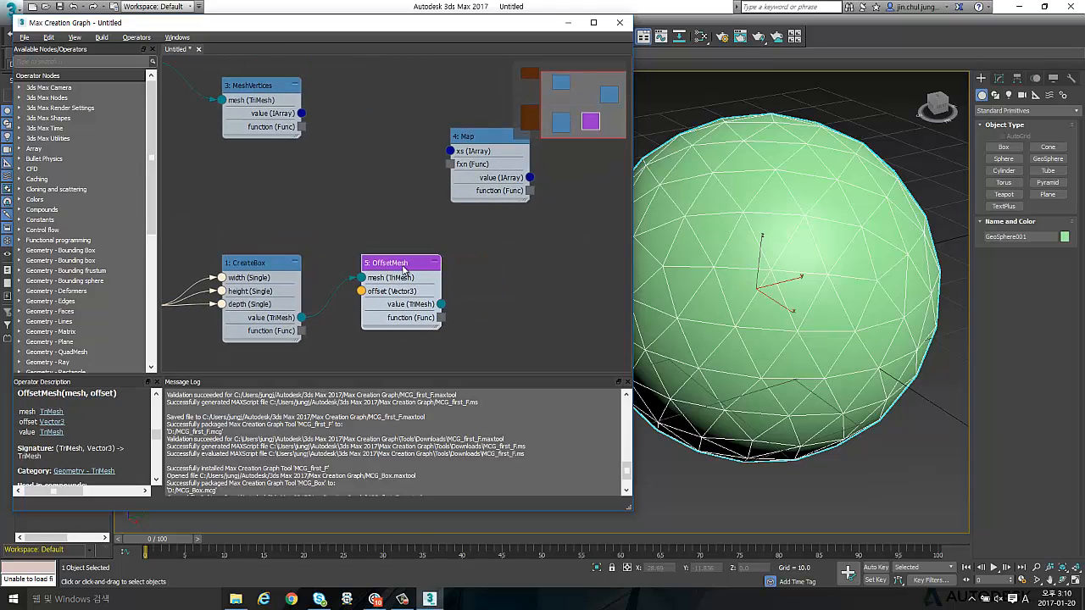
- Rearrange the Map and MeshVertices nodes and connect MeshVertices' value output to Map's xs input
middle_click_drag(413, 203, 407, 240)
left_click_drag(477, 180, 514, 218)
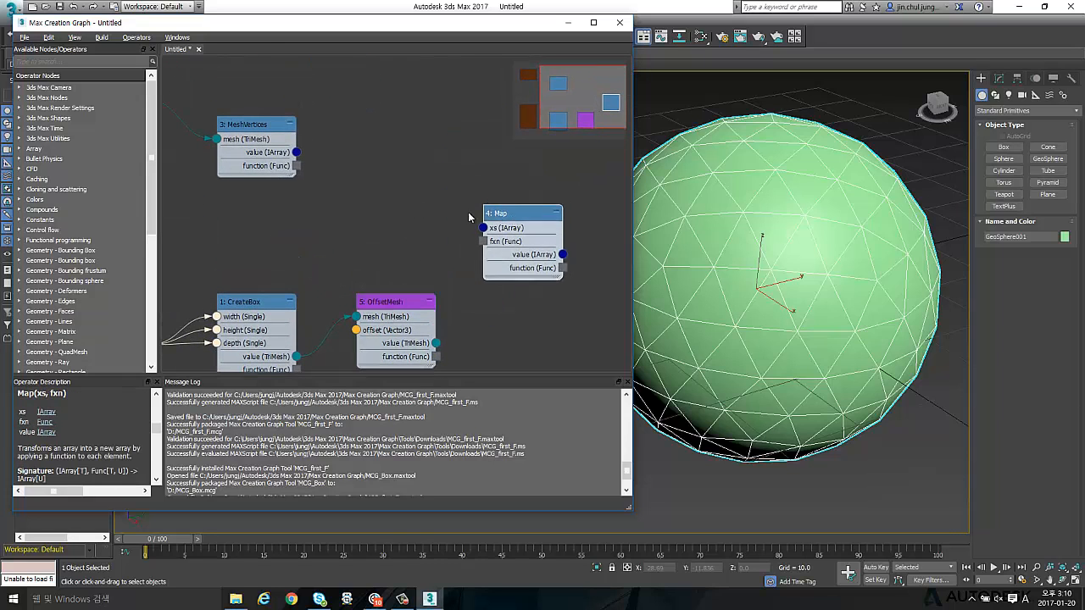
middle_click_drag(468, 218, 429, 228)
left_click(212, 143)
left_click_drag(212, 143, 287, 167)
middle_click_drag(373, 229, 408, 174)
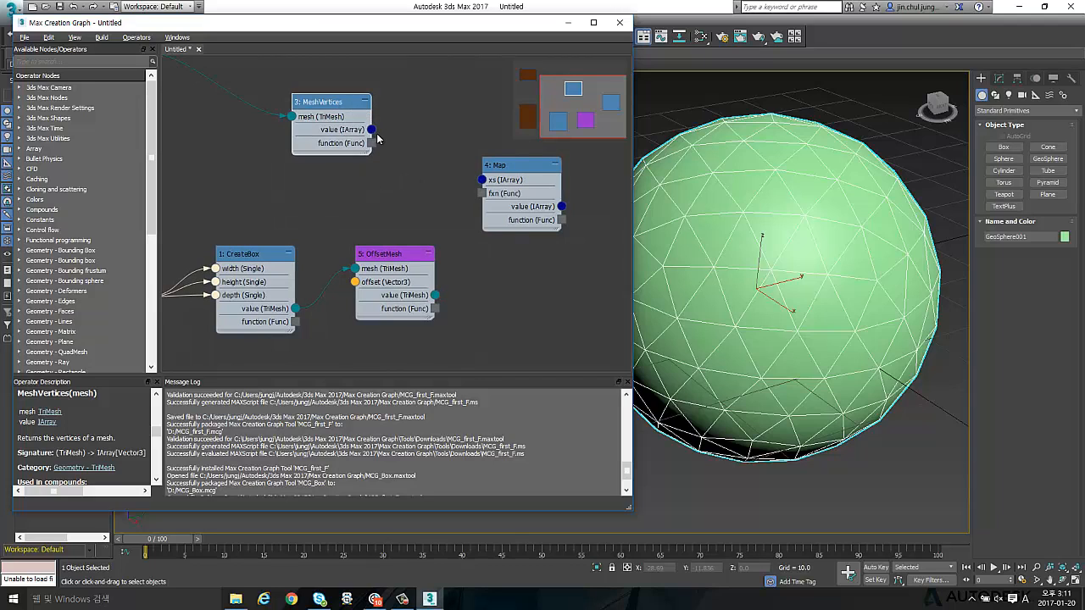
left_click_drag(371, 128, 481, 179)
- Connect OffsetMesh's function output to the fxn input of Map
middle_click_drag(415, 218, 336, 209)
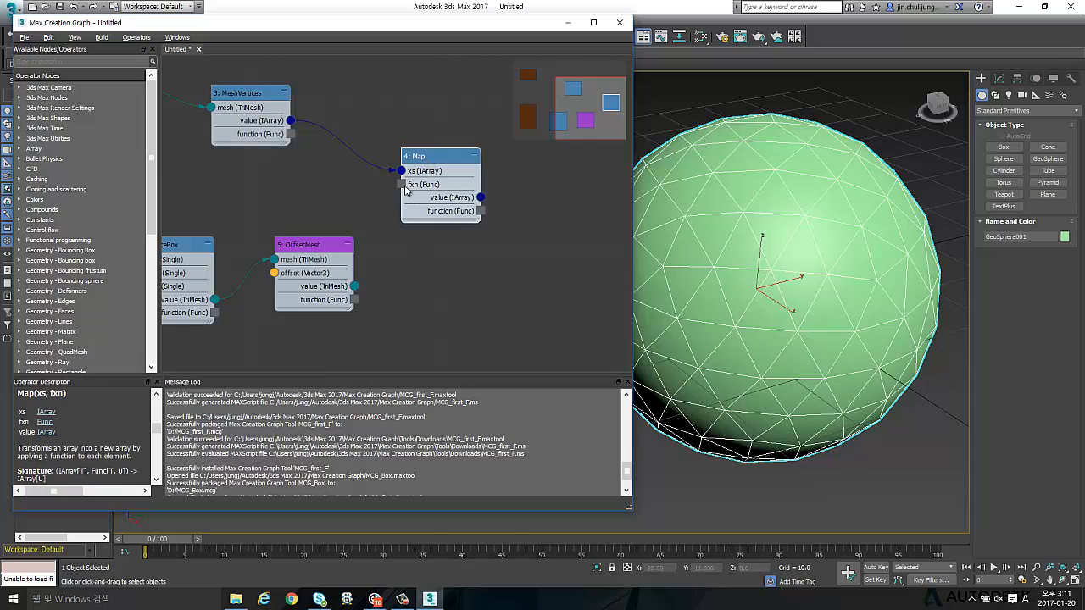
left_click_drag(403, 184, 355, 301)
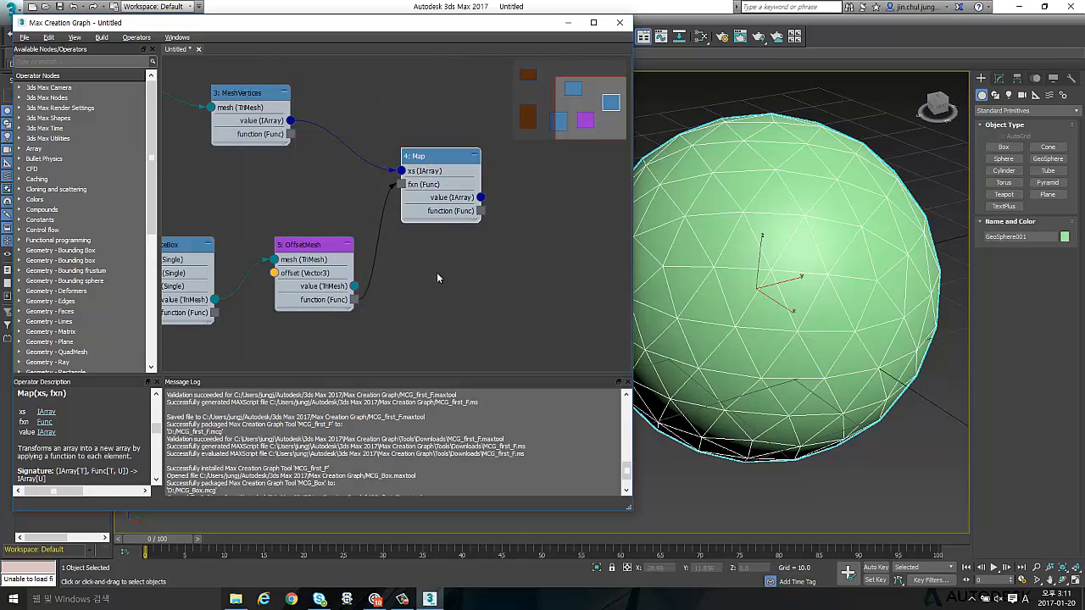
scroll(436, 278, "down", 4)
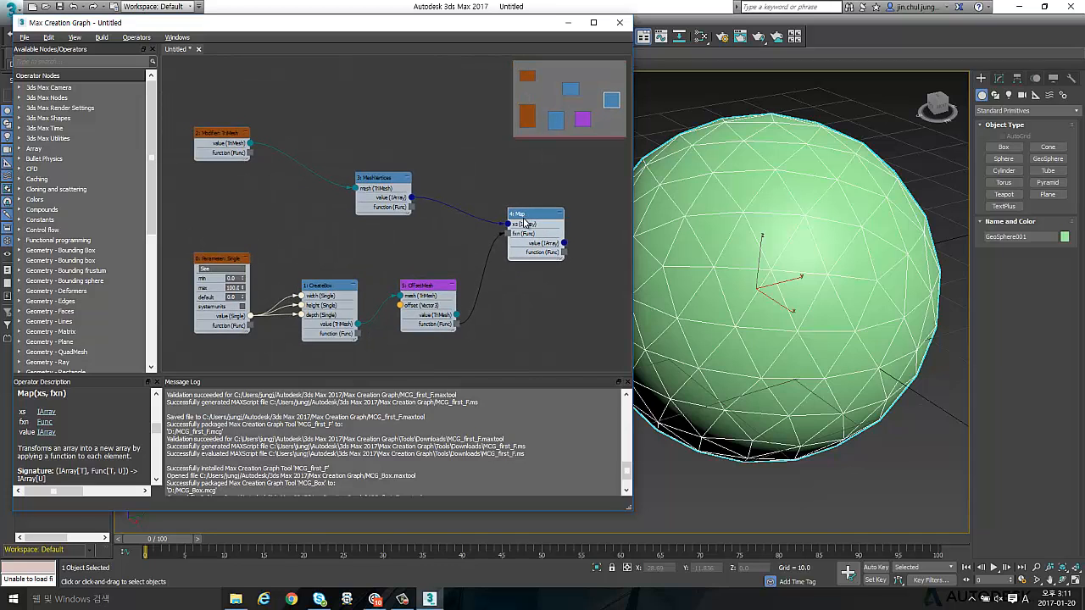
- Move the Modifier: TriMesh node closer to the MeshVertices node
middle_click_drag(375, 222, 421, 243)
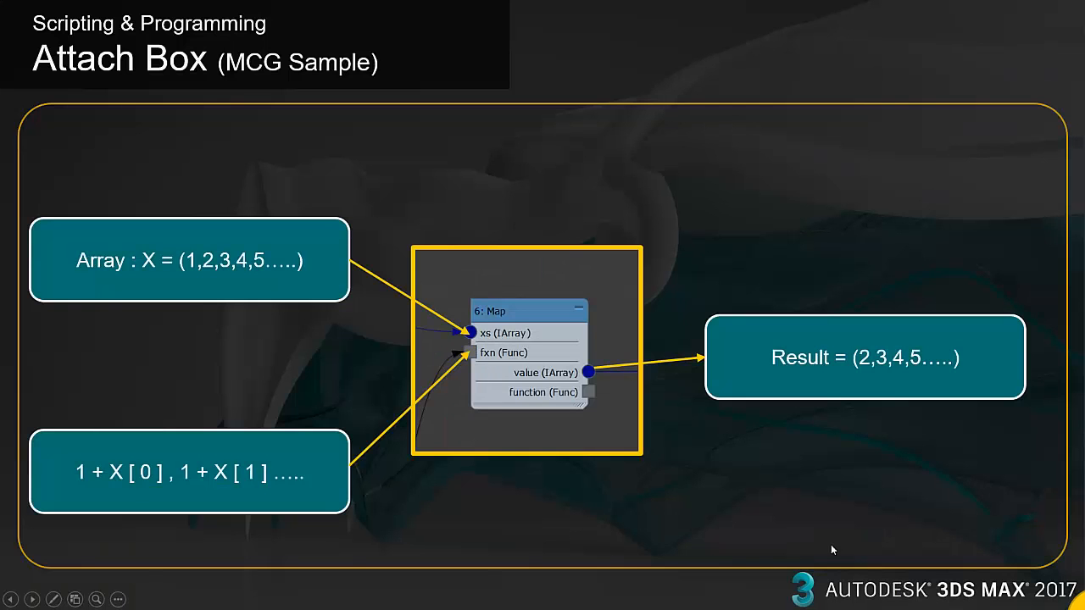
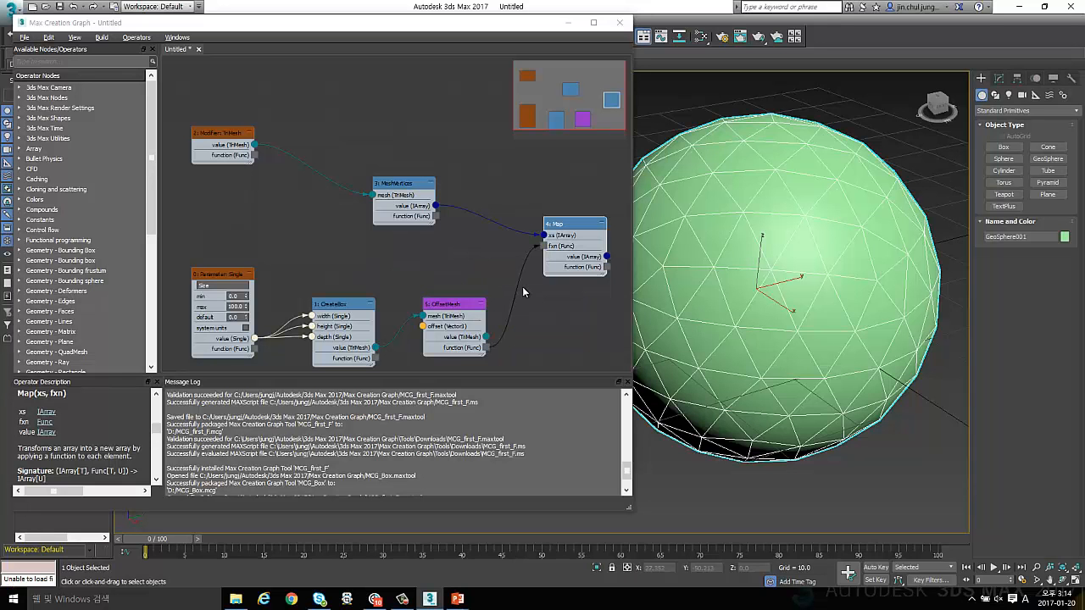
scroll(523, 292, "up", 5)
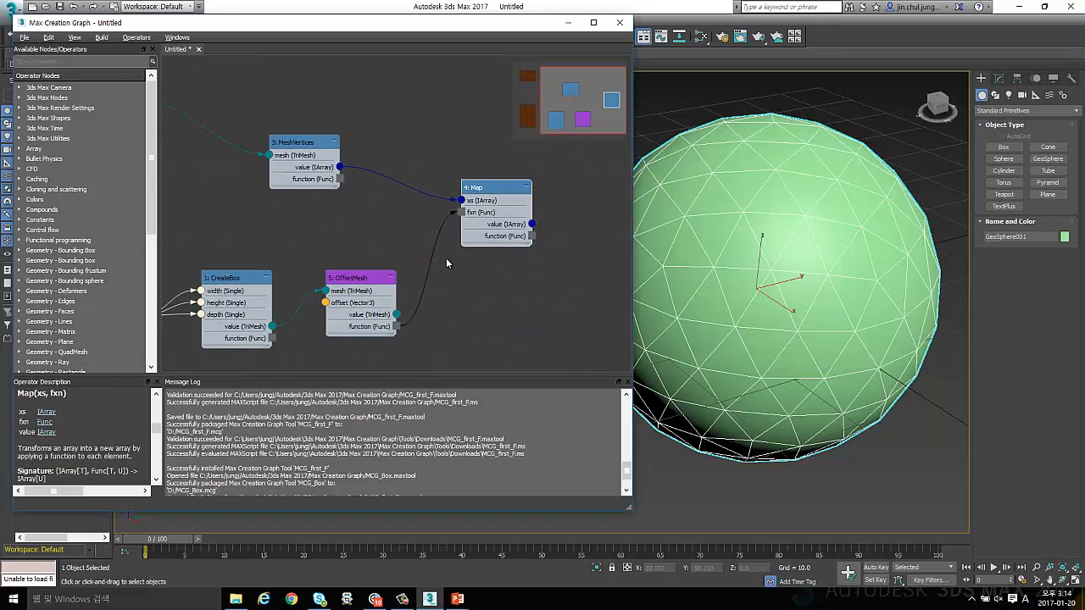
scroll(433, 243, "down", 2)
middle_click_drag(422, 242, 560, 345)
left_click_drag(227, 166, 305, 207)
middle_click_drag(474, 246, 356, 183)
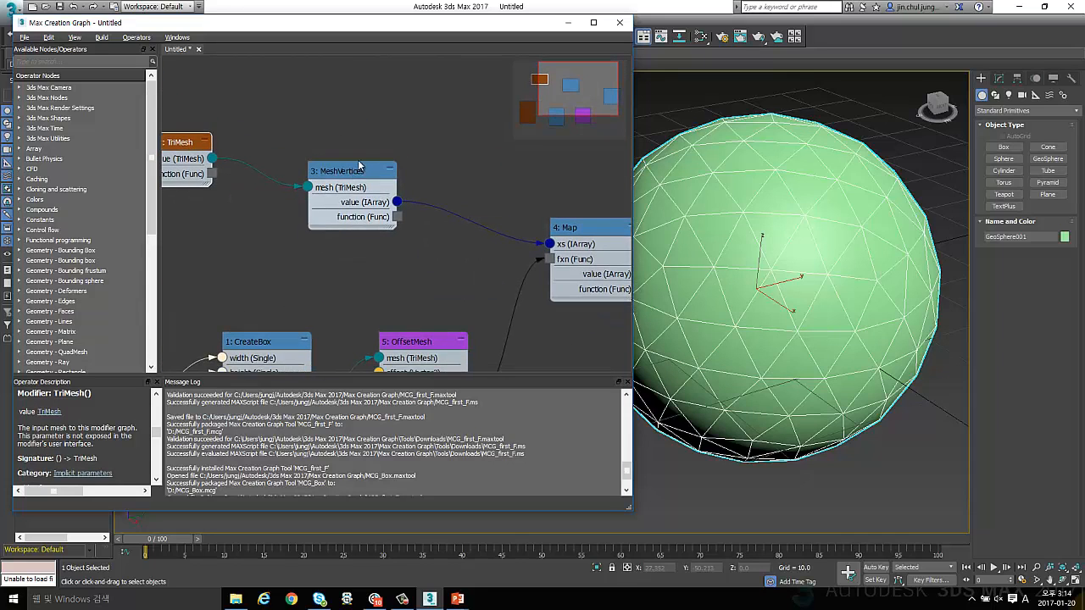
- Examine the MeshVertices and Map nodes, their descriptions and the array connection between them
left_click(343, 171)
middle_click_drag(505, 203, 404, 183)
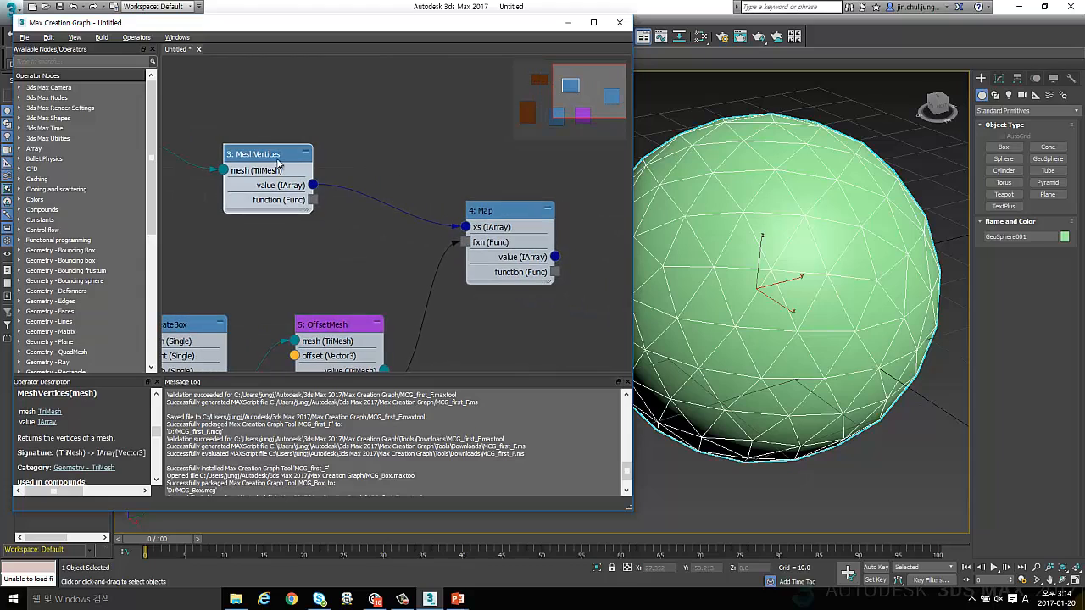
left_click(494, 225)
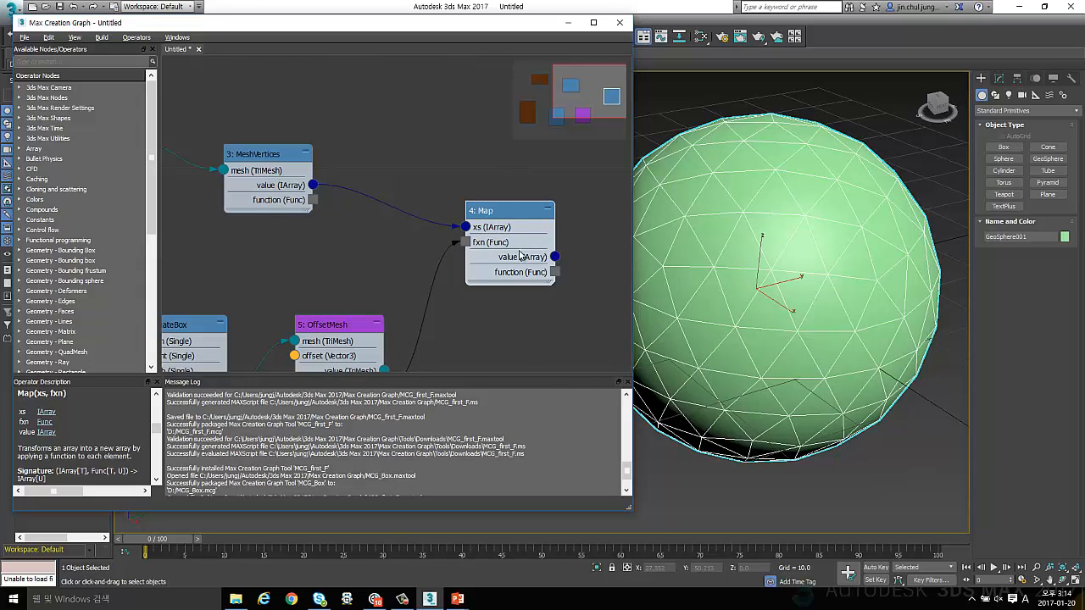
middle_click_drag(487, 234, 427, 168)
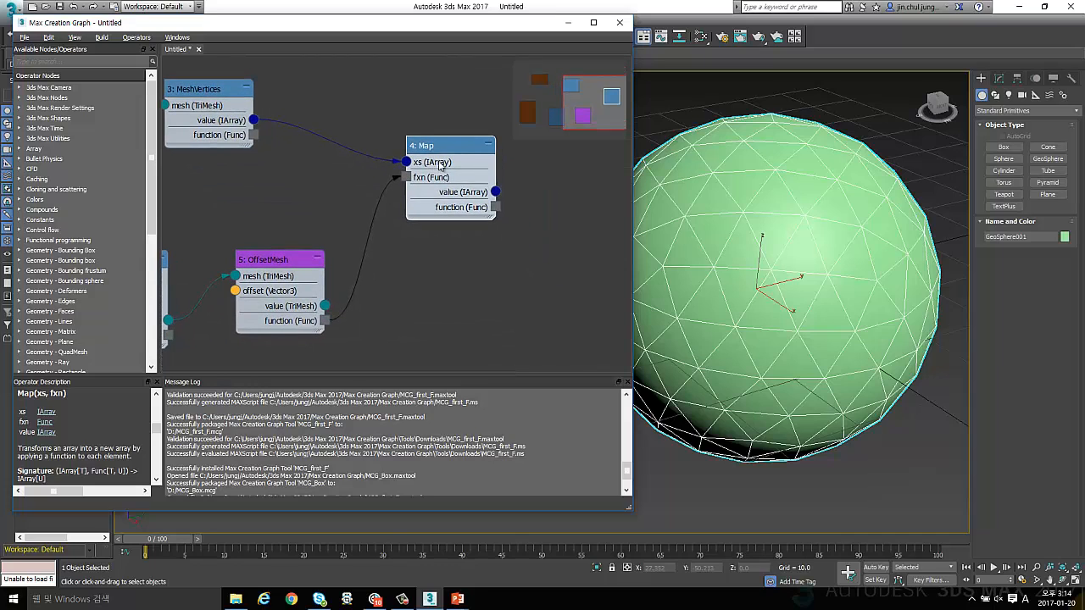
left_click(218, 106)
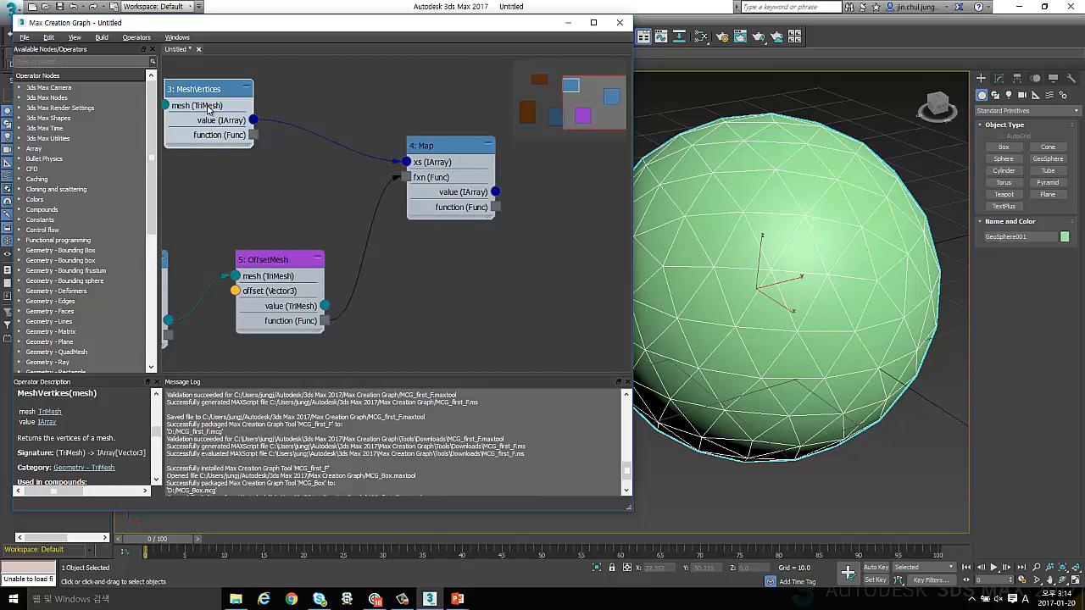
left_click(370, 164)
left_click(443, 194)
middle_click_drag(443, 194, 465, 216)
middle_click_drag(425, 293, 562, 268)
scroll(534, 248, "down", 2)
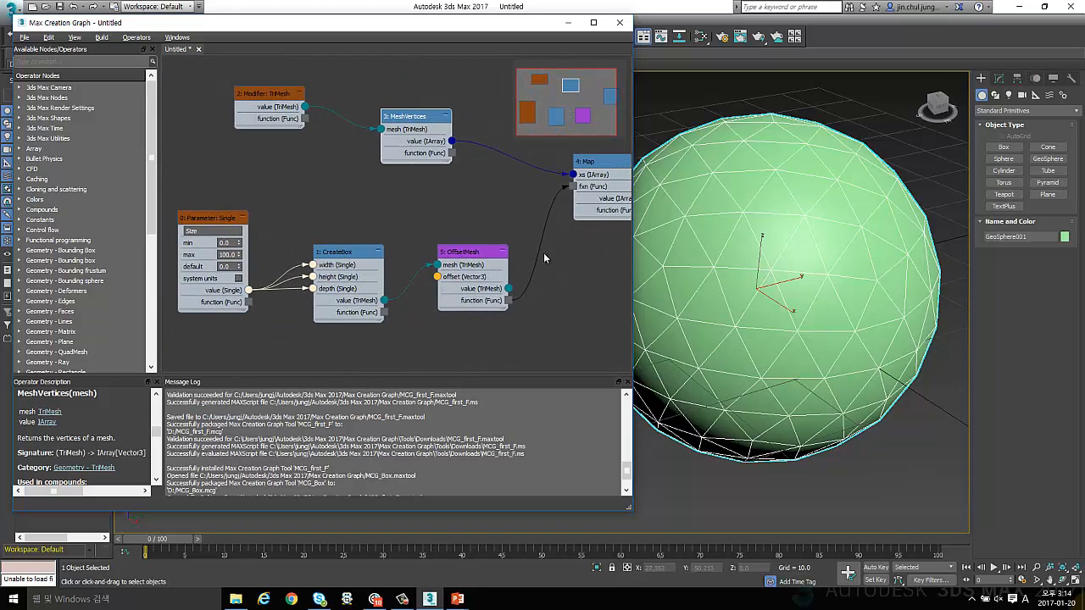
- Trace how the vertex array and the Size, CreateBox and OffsetMesh chain feed the xs and fxn inputs of Map
left_click_drag(520, 365, 189, 181)
left_click(254, 200)
left_click_drag(212, 218, 235, 240)
left_click_drag(190, 202, 397, 355)
left_click(442, 345)
middle_click_drag(430, 345, 381, 308)
left_click_drag(380, 310, 184, 174)
middle_click_drag(333, 176, 268, 252)
left_click(488, 233)
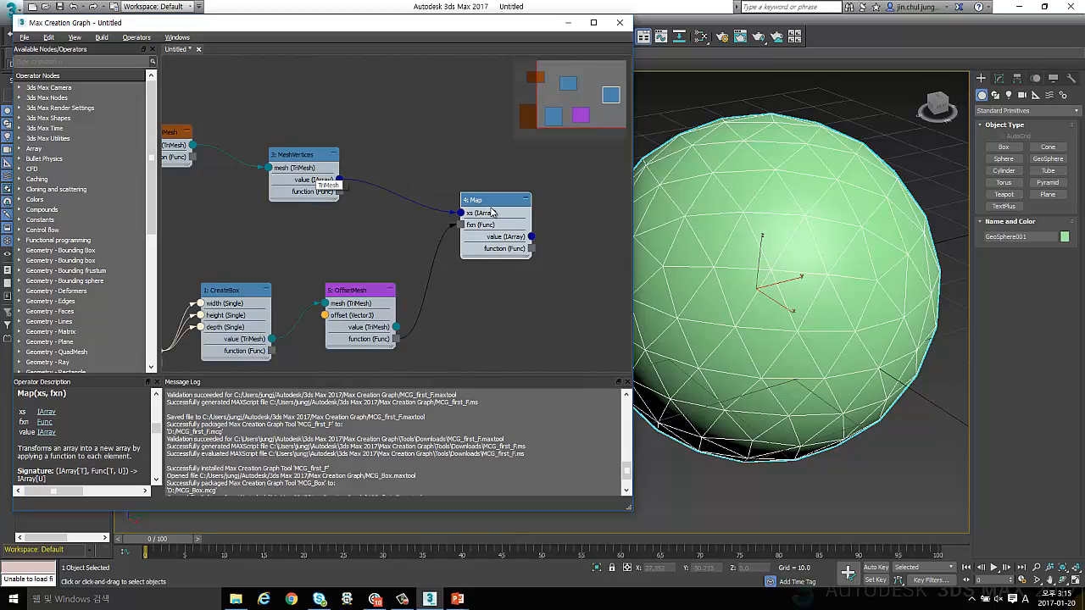
middle_click_drag(403, 250, 491, 198)
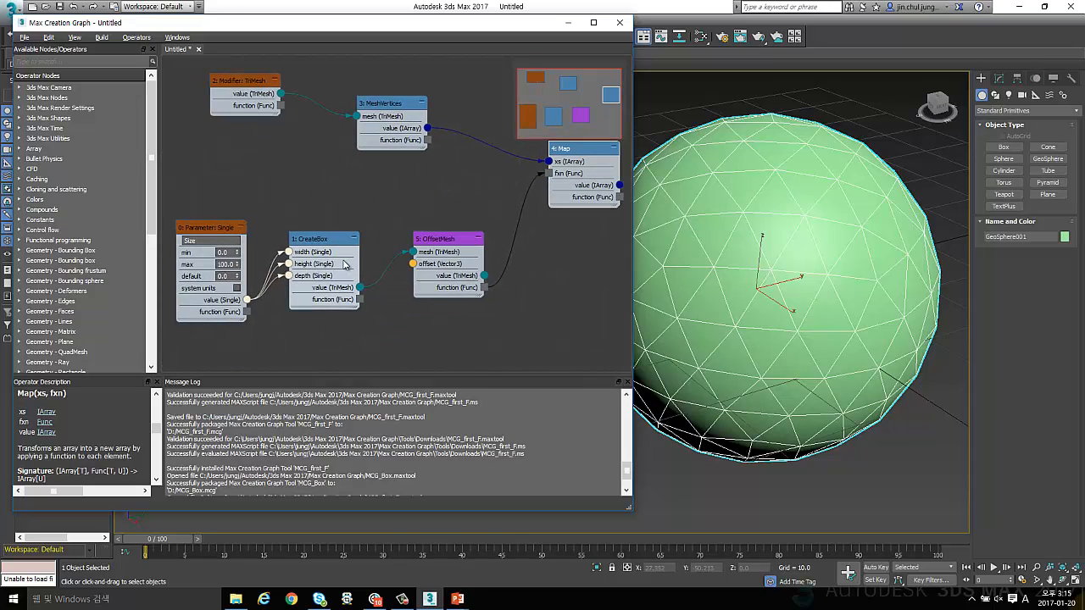
middle_click_drag(344, 256, 275, 296)
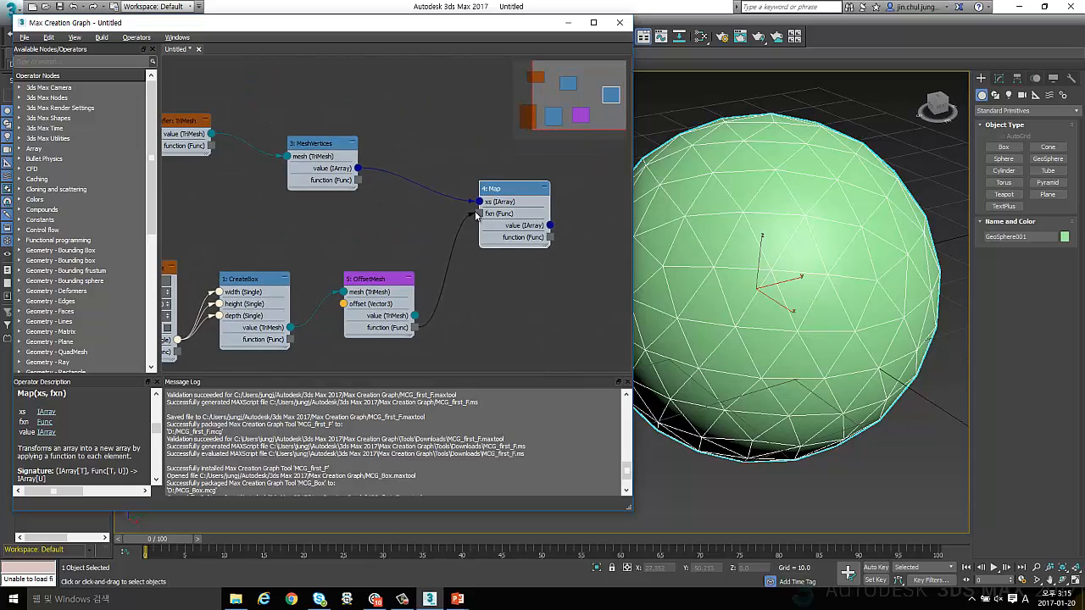
middle_click_drag(477, 215, 432, 224)
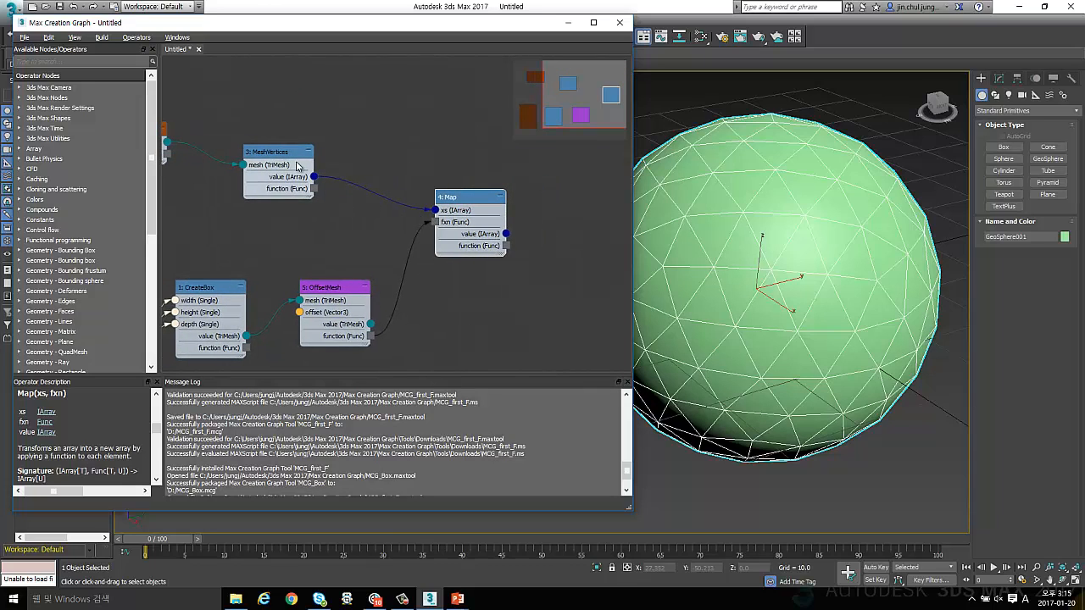
middle_click_drag(365, 238, 461, 229)
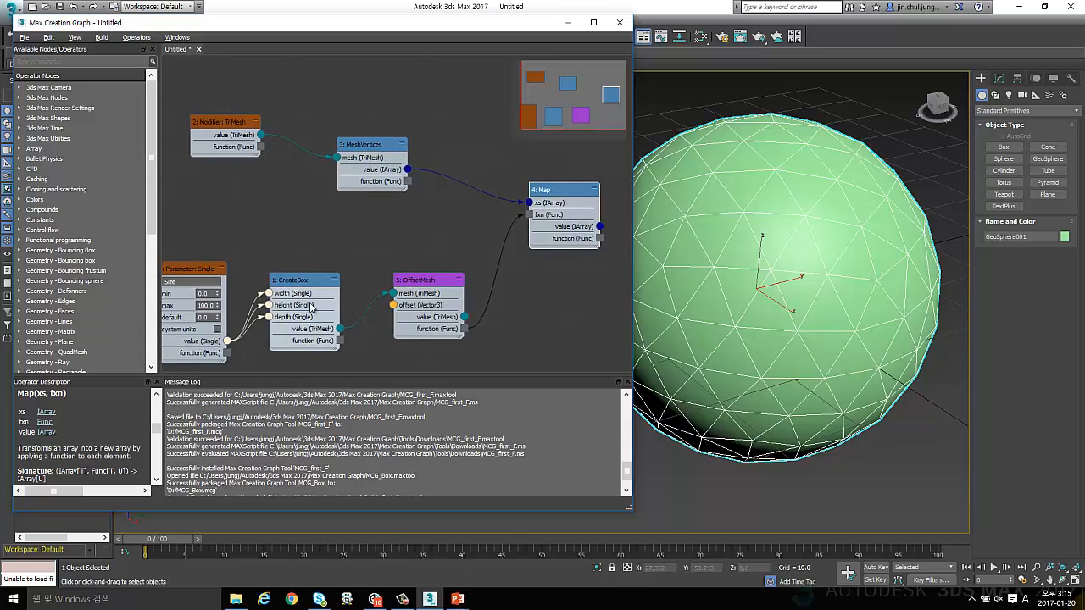
middle_click_drag(419, 289, 337, 300)
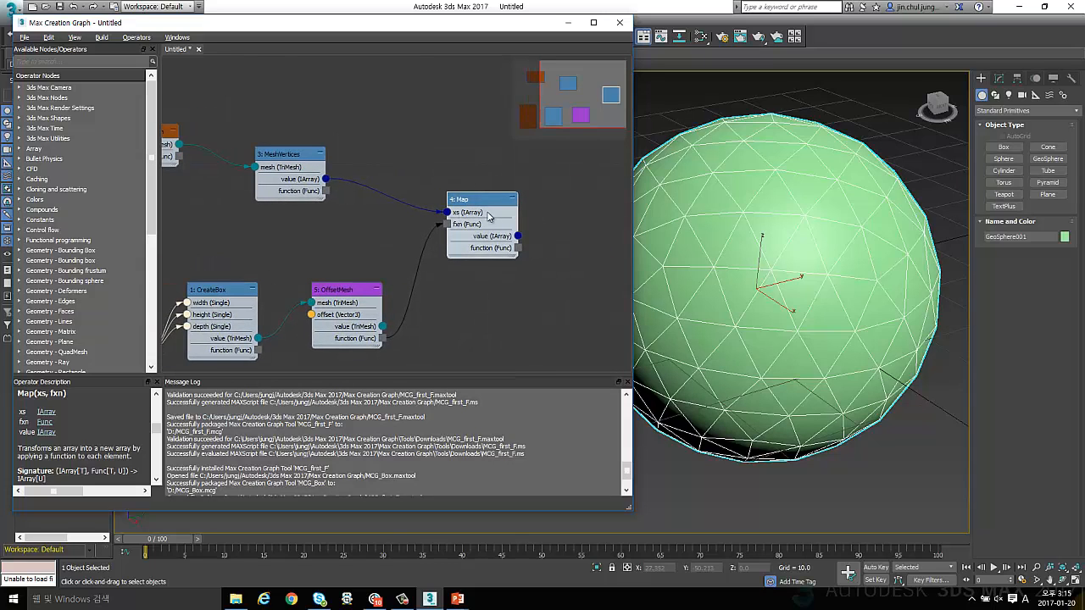
middle_click_drag(404, 254, 582, 215)
left_click_drag(223, 213, 572, 295)
middle_click_drag(572, 295, 429, 325)
middle_click_drag(390, 258, 253, 280)
left_click_drag(398, 202, 402, 203)
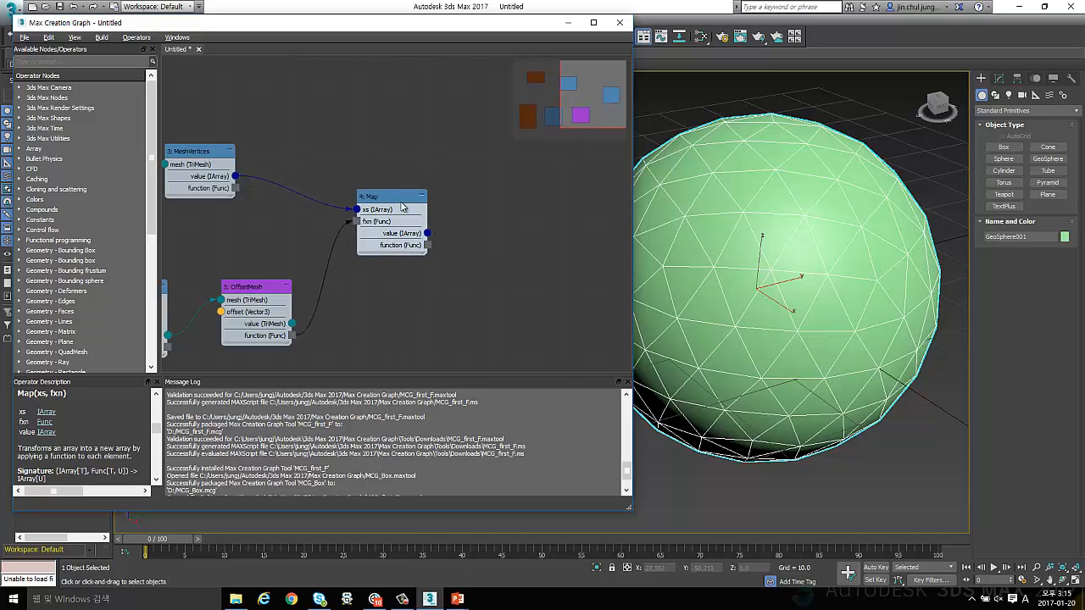
- Add a CombineAllMeshes node beside Map and connect Map's value output to its meshes input
right_click(531, 210)
type("combi")
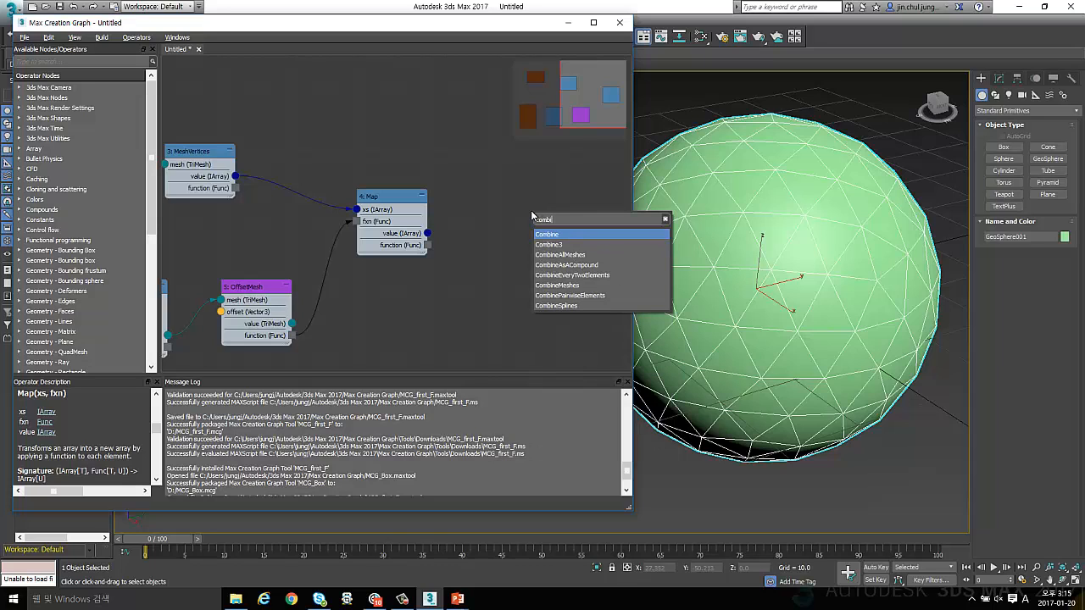
left_click(644, 255)
left_click_drag(527, 211, 522, 195)
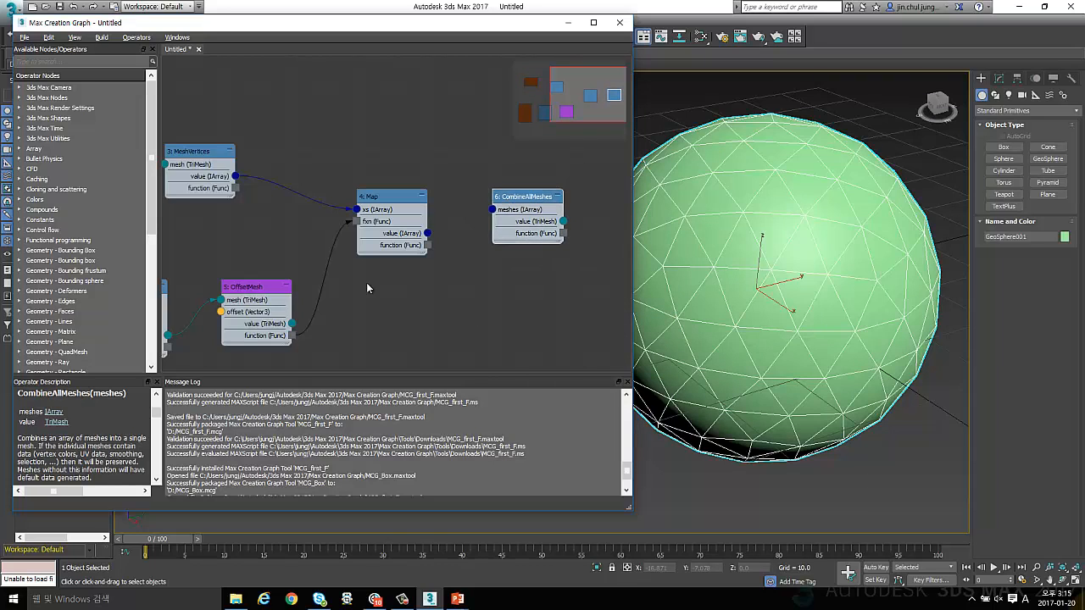
left_click_drag(427, 234, 521, 194)
middle_click_drag(548, 293, 480, 323)
left_click(480, 323)
- Add a CombineMeshes node and place it above and beyond CombineAllMeshes in the graph
left_click(446, 227)
type("x")
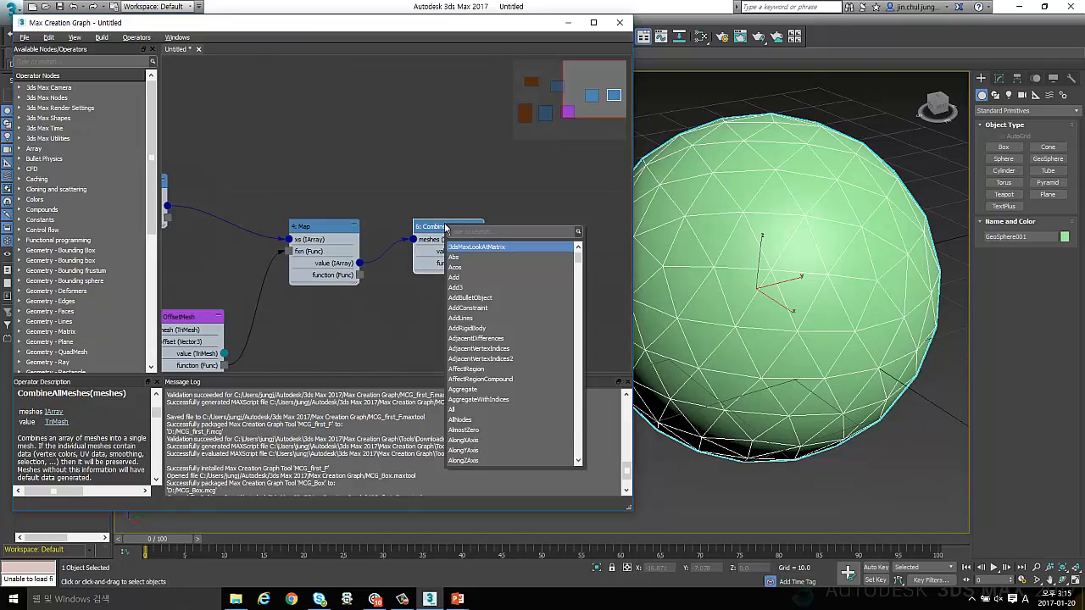
type("com")
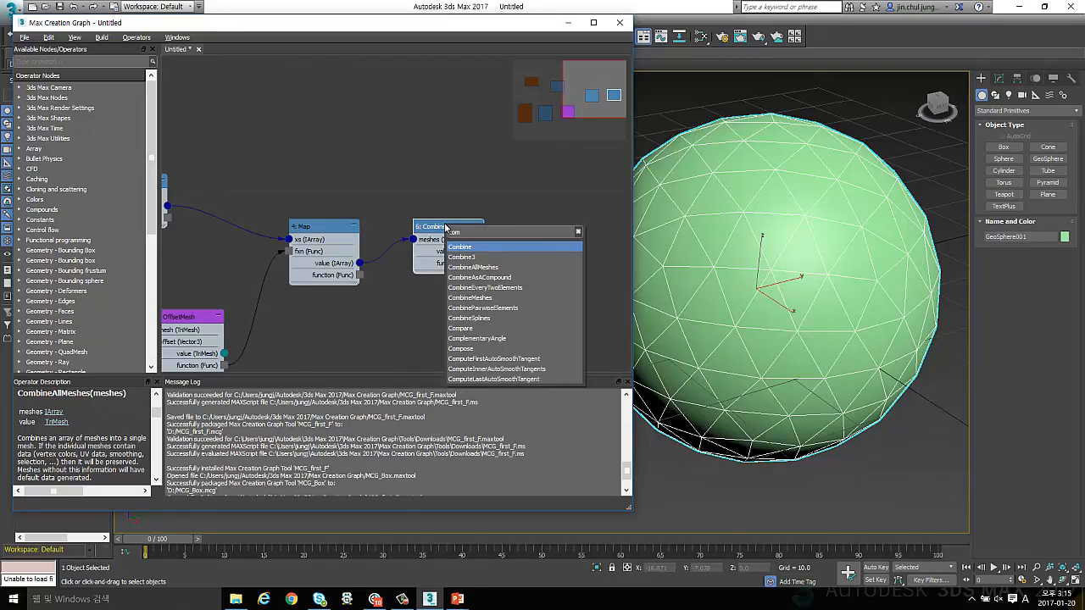
type("bine")
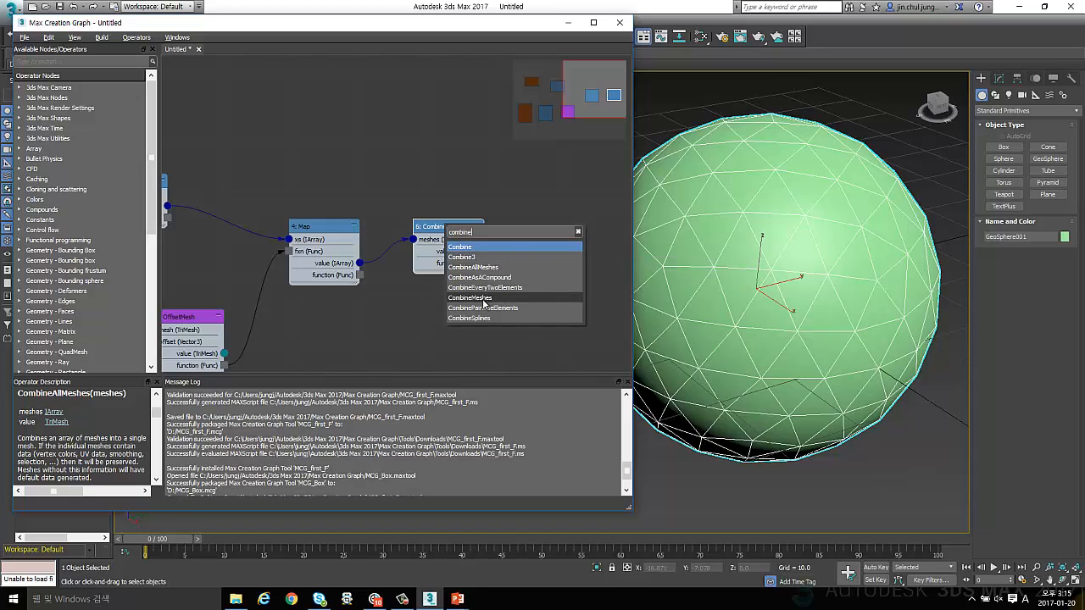
left_click(472, 267)
left_click_drag(456, 238, 501, 137)
left_click_drag(481, 284, 437, 216)
left_click_drag(481, 137, 526, 160)
middle_click_drag(541, 244, 527, 289)
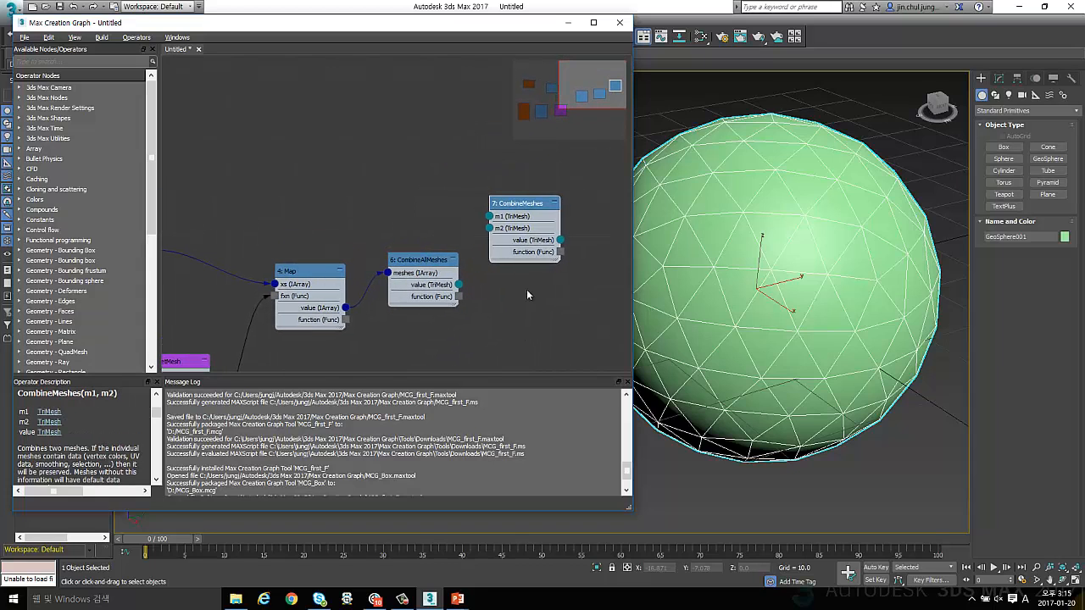
left_click_drag(519, 201, 530, 168)
- Connect CombineAllMeshes' value output to the m2 input of CombineMeshes
scroll(498, 243, "down", 2)
middle_click_drag(437, 210, 464, 195)
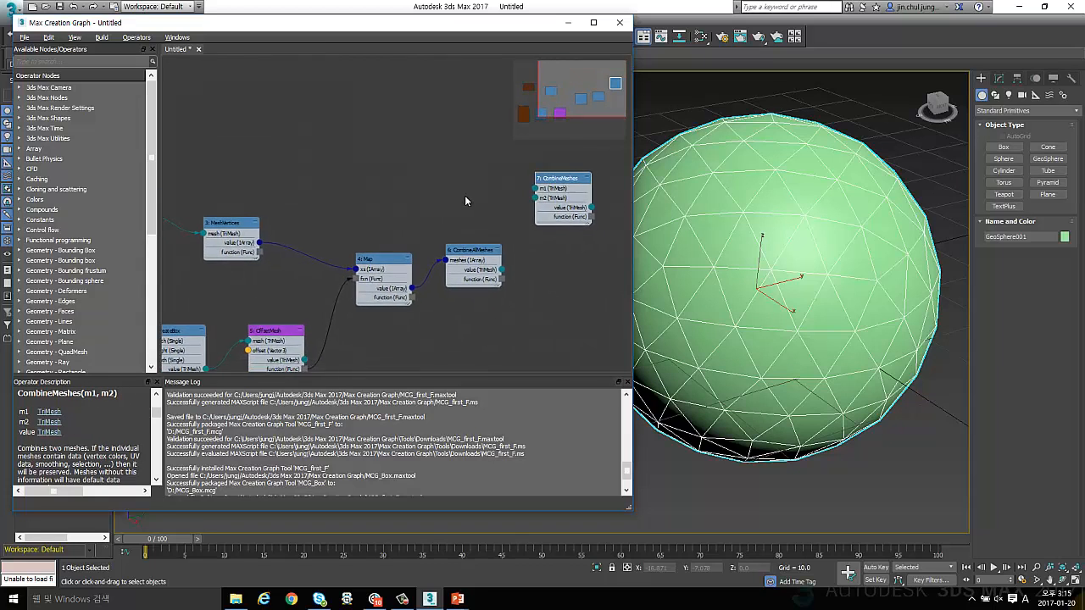
left_click(493, 267)
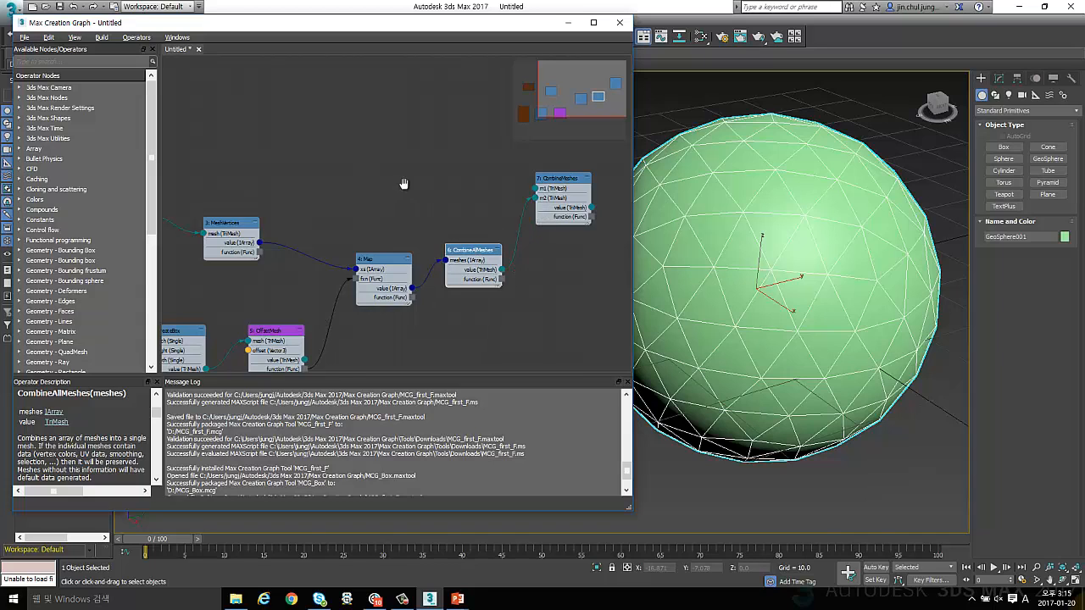
- Connect the value output of Modifier: TriMesh to the m1 input of CombineMeshes
middle_click_drag(283, 187, 415, 188)
left_click_drag(275, 217, 568, 204)
left_click(547, 173)
middle_click_drag(514, 193, 421, 197)
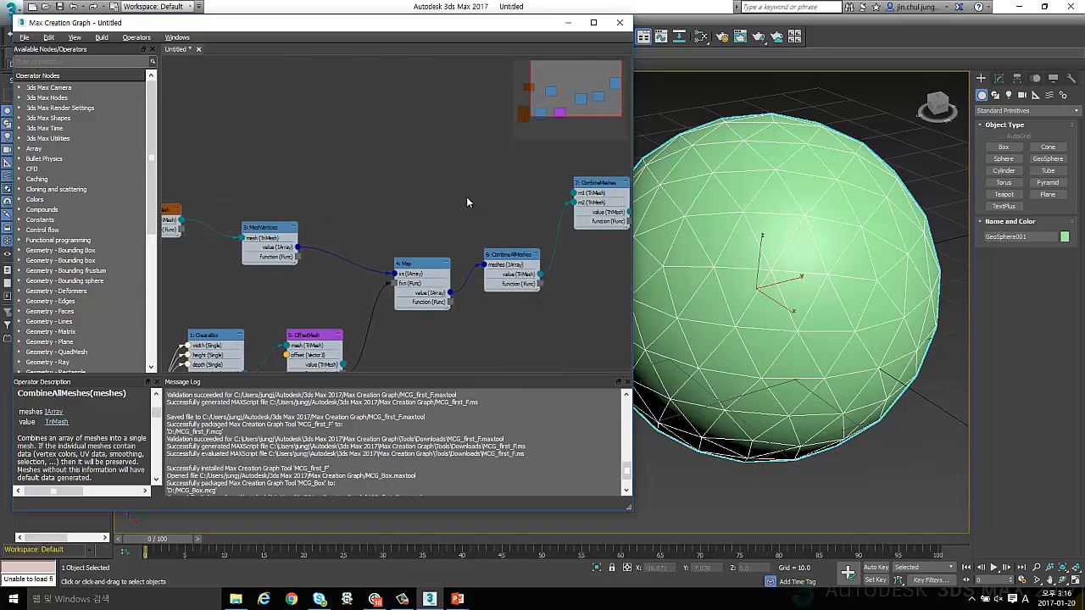
scroll(467, 200, "down", 1)
left_click_drag(563, 196, 210, 139)
- Move the Modifier: TriMesh and MeshVertices nodes upward and adjust the CombineMeshes node's position
mouse_move(471, 216)
middle_mouse_down()
mouse_move(386, 214)
mouse_move(468, 204)
middle_mouse_up()
left_click(275, 210)
left_click_drag(291, 213, 294, 158)
left_click(337, 254)
middle_click_drag(529, 232, 512, 256)
left_click(481, 176)
scroll(500, 261, "down", 1)
scroll(500, 266, "up", 2)
middle_click_drag(432, 273, 255, 295)
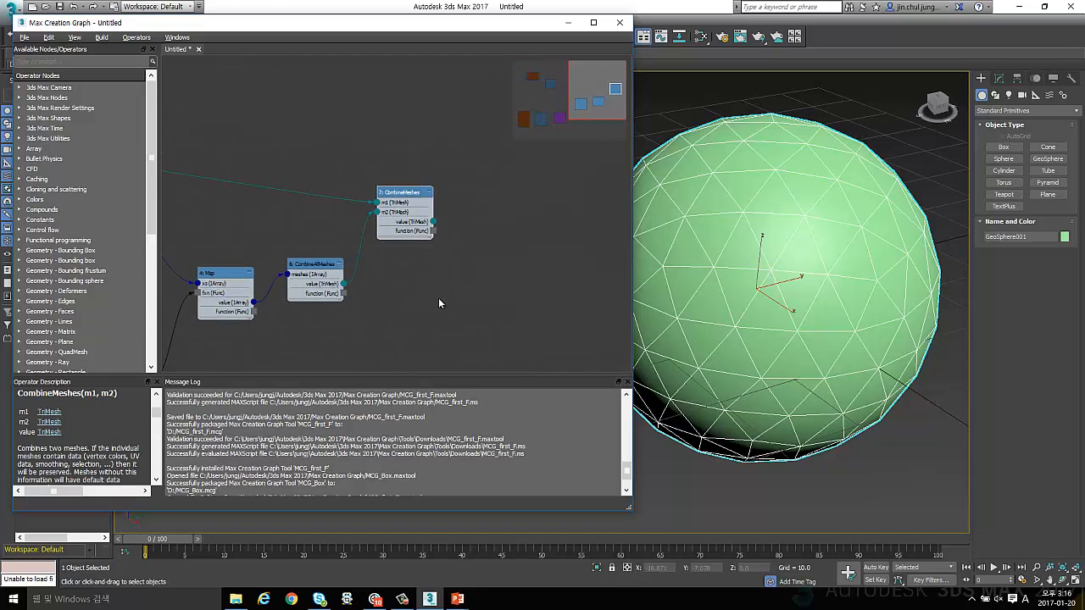
left_click(490, 227)
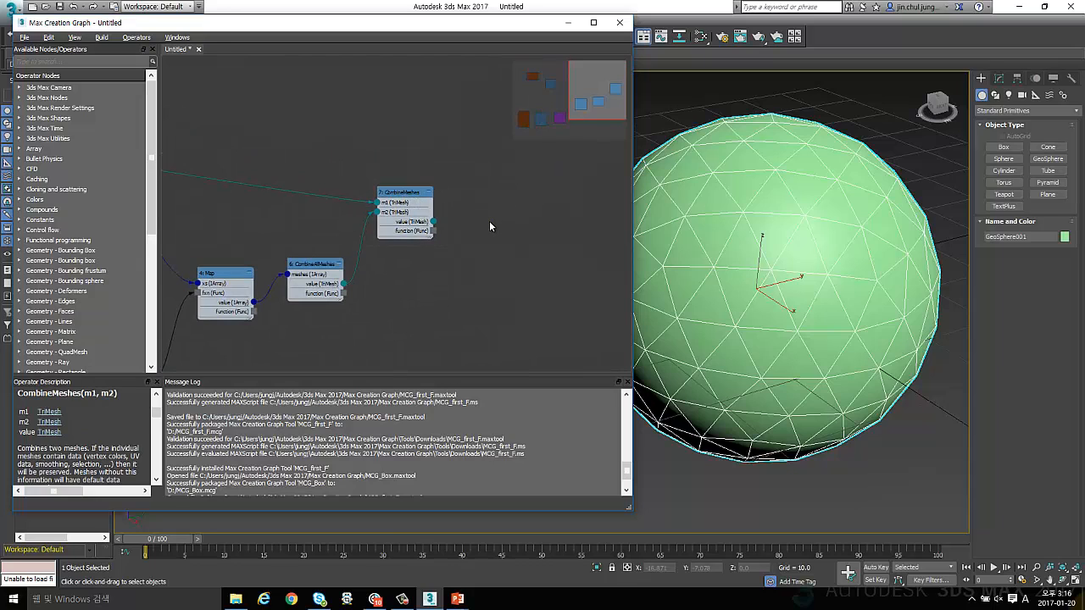
type("x")
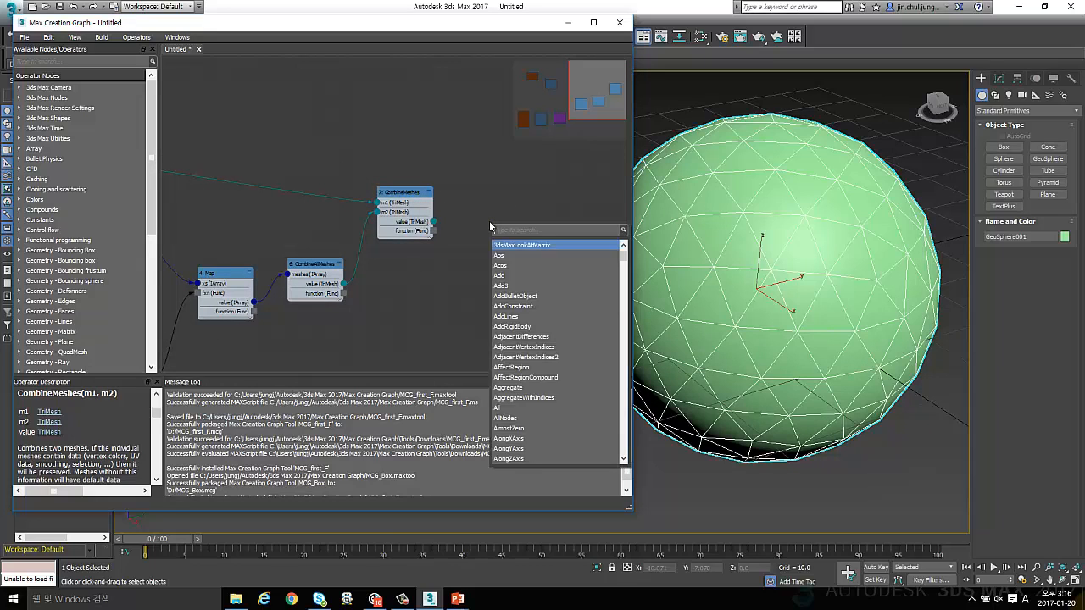
type("out")
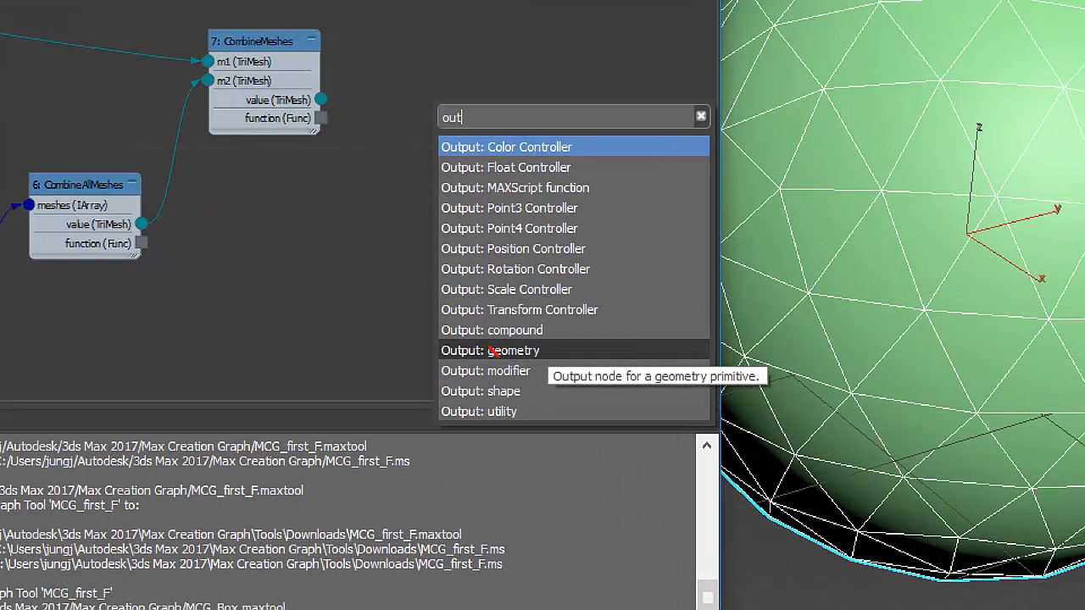
left_click_drag(492, 353, 545, 344)
key("Escape")
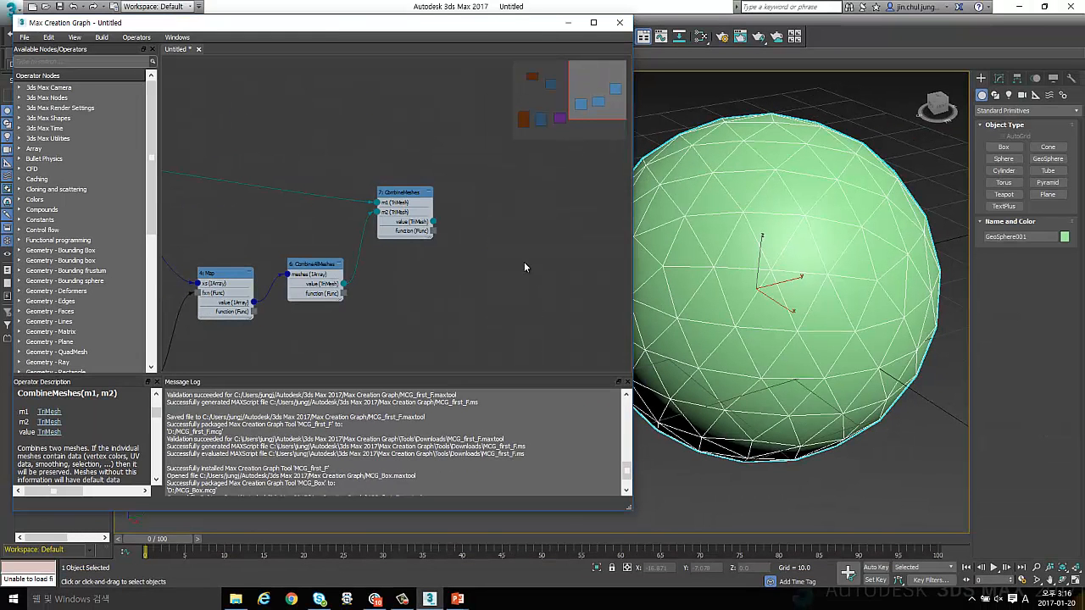
- Add an Output: modifier node beside CombineMeshes and connect CombineMeshes' value output to its mesh input
type("x")
type("out")
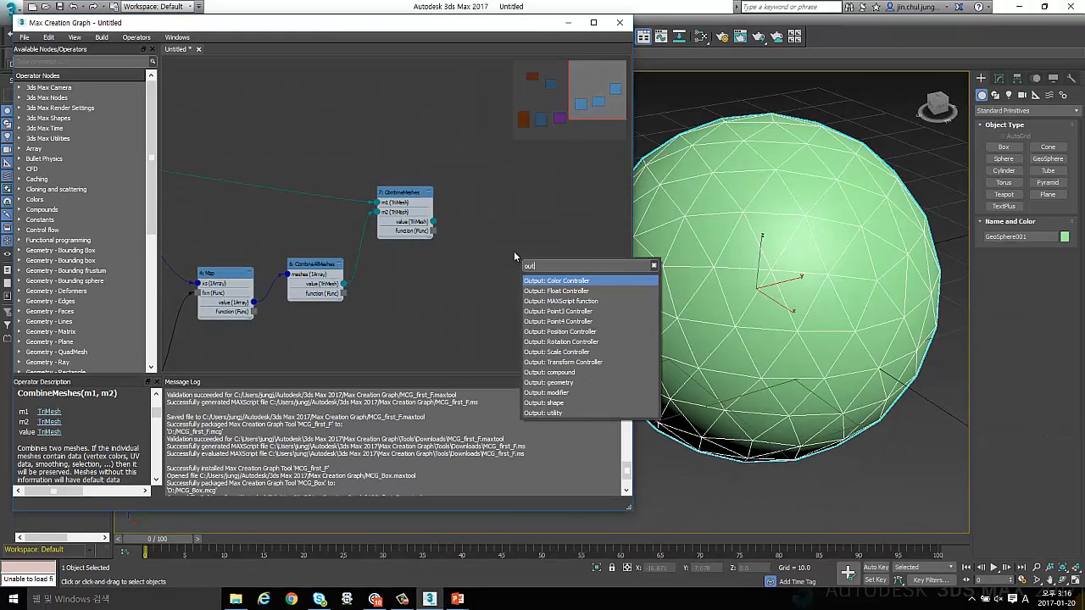
left_click(551, 393)
left_click_drag(521, 263, 490, 204)
scroll(419, 224, "up", 3)
scroll(454, 274, "down", 5)
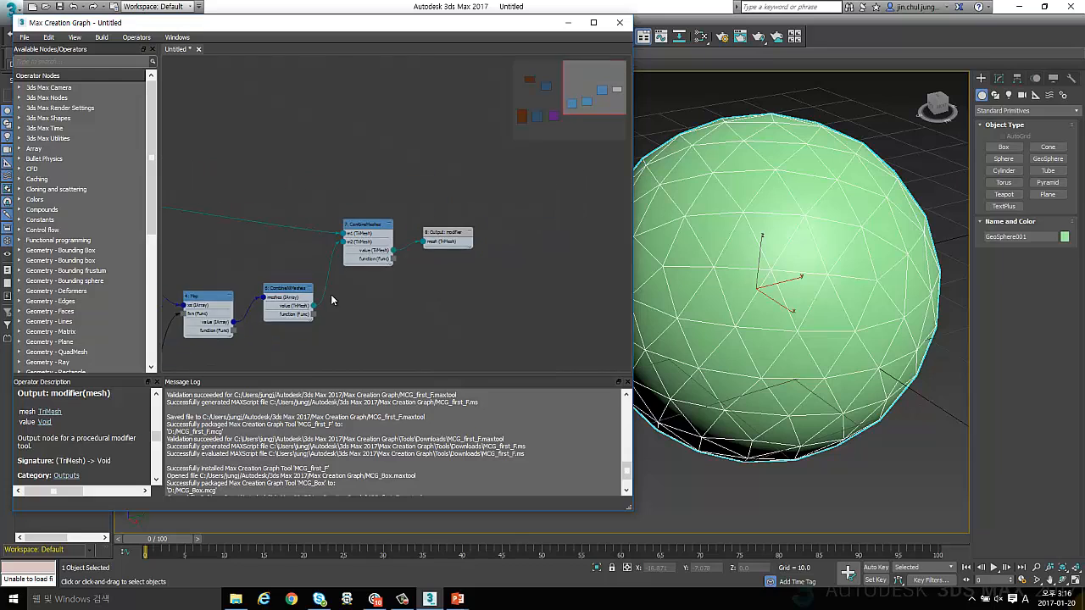
- Select the Size parameter, CreateBox and OffsetMesh nodes and shift them slightly together
middle_click_drag(384, 264, 430, 258)
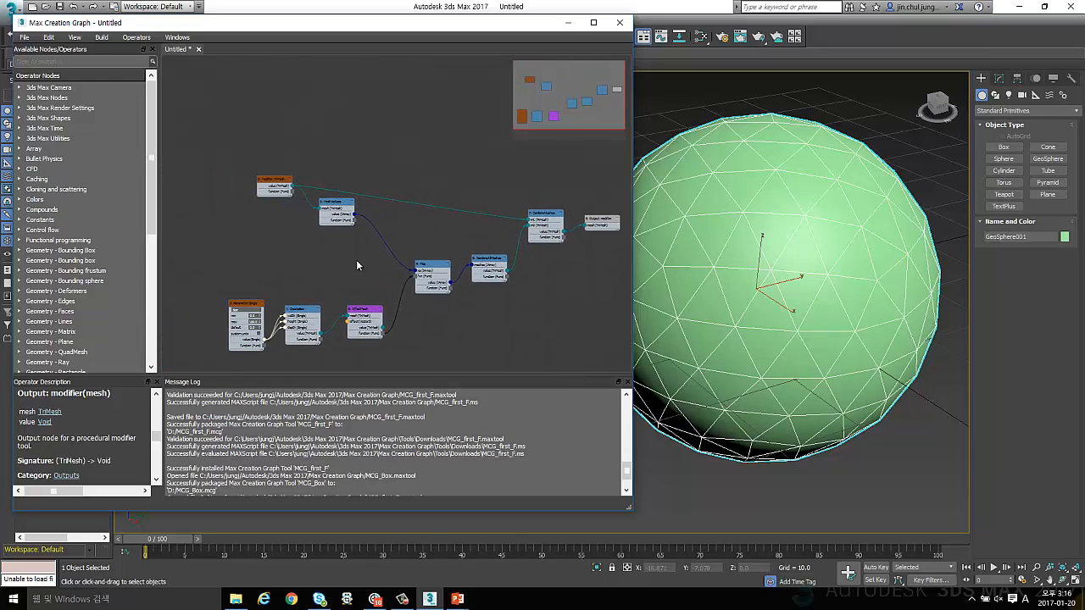
left_click_drag(270, 330, 384, 354)
left_click_drag(364, 310, 376, 316)
left_click(236, 288)
left_click_drag(237, 292, 413, 373)
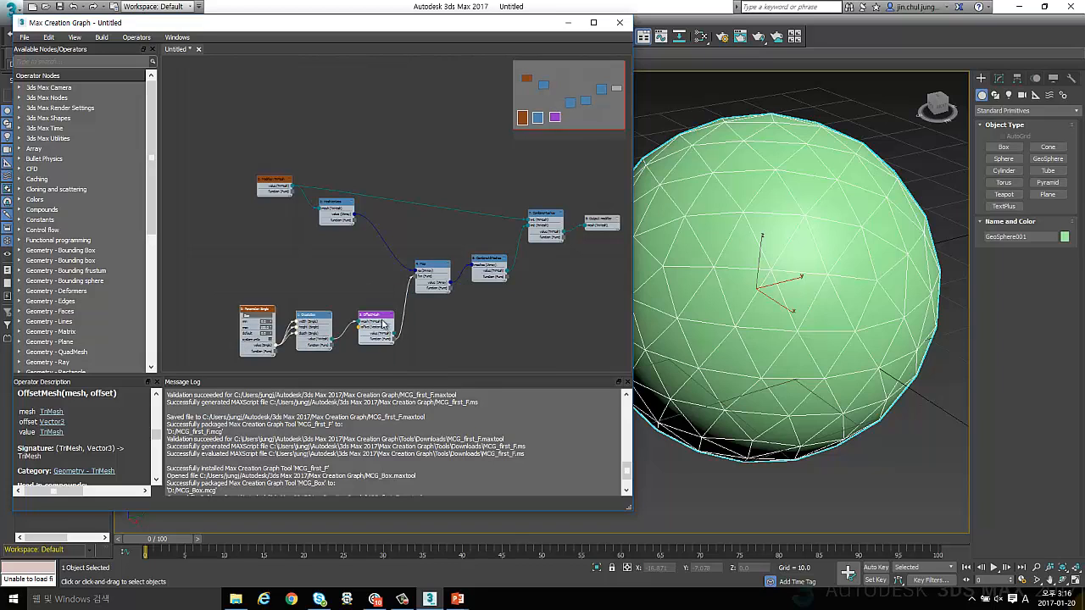
middle_click_drag(379, 319, 385, 262)
scroll(385, 262, "up", 2)
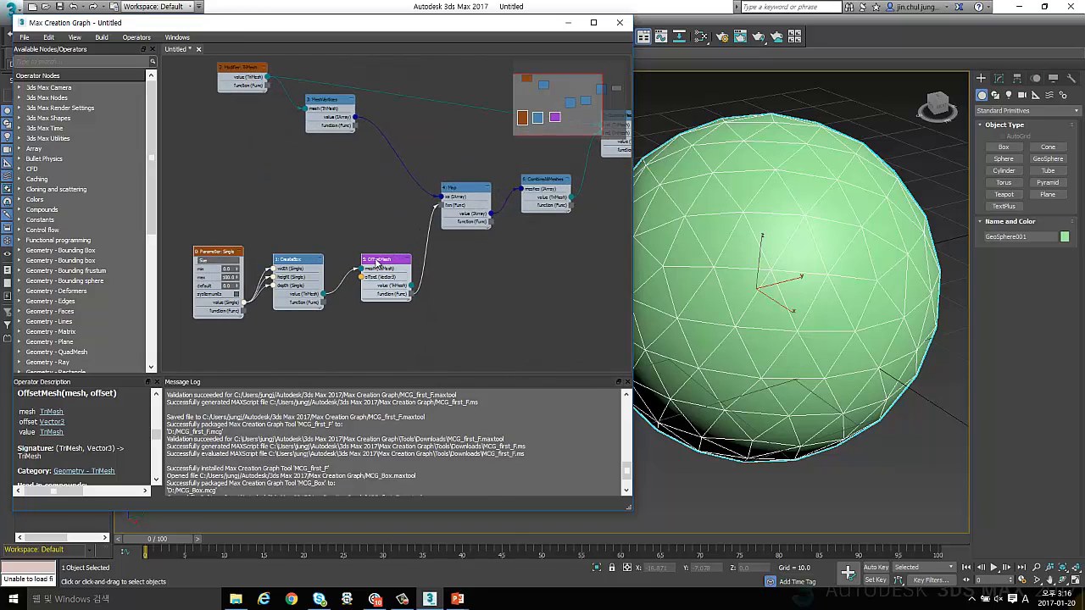
- Group the selected Size parameter, CreateBox and OffsetMesh nodes, then group Modifier: TriMesh with MeshVertices and move that group slightly
right_click(385, 262)
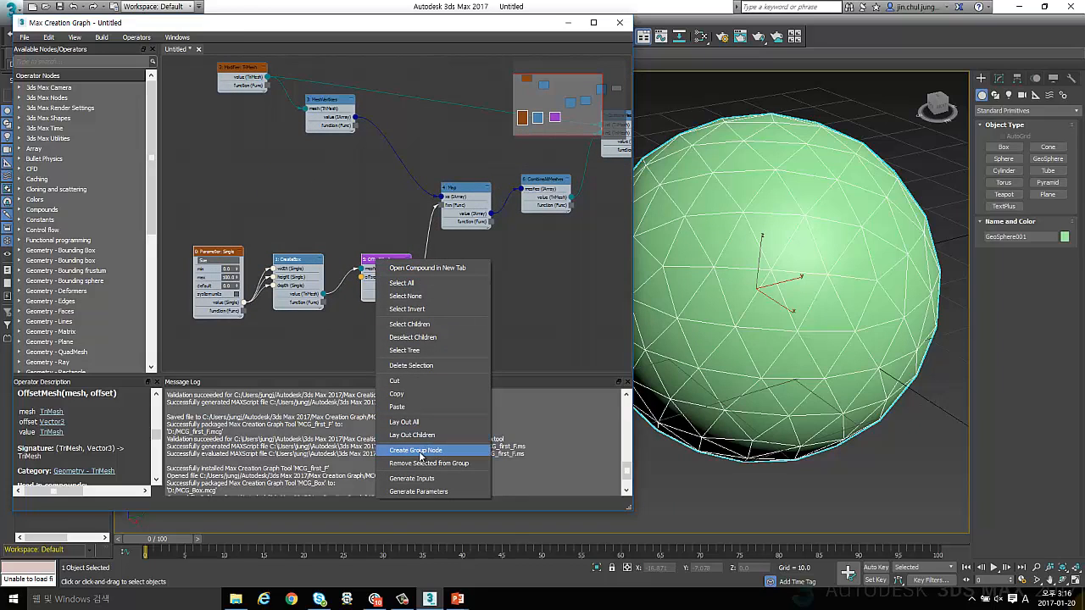
left_click(420, 458)
middle_click_drag(347, 175, 400, 237)
left_click_drag(422, 229, 292, 119)
right_click(287, 133)
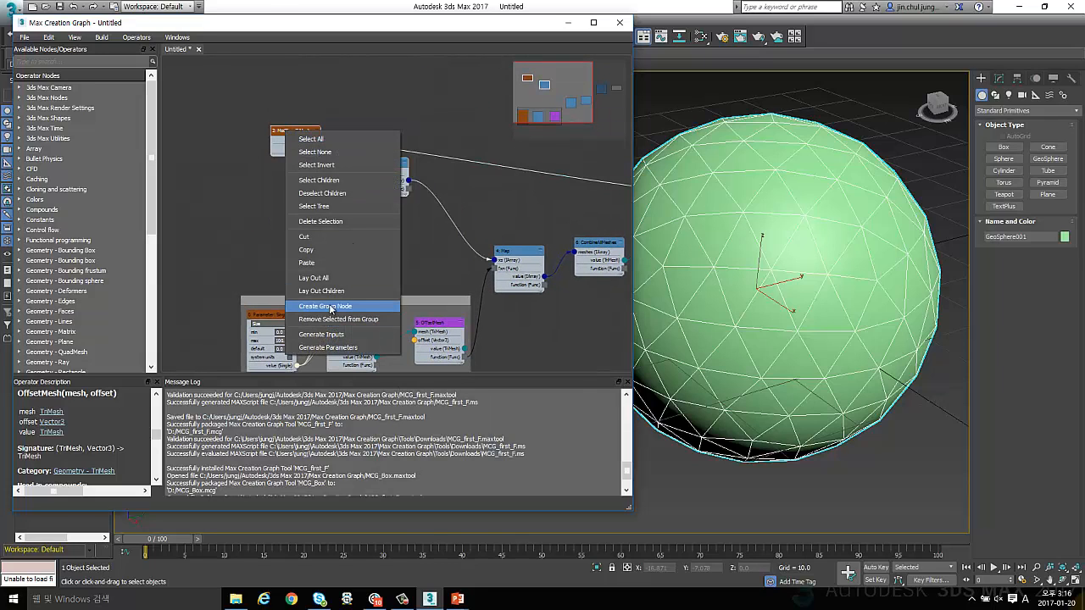
left_click(330, 307)
left_click_drag(349, 122, 364, 144)
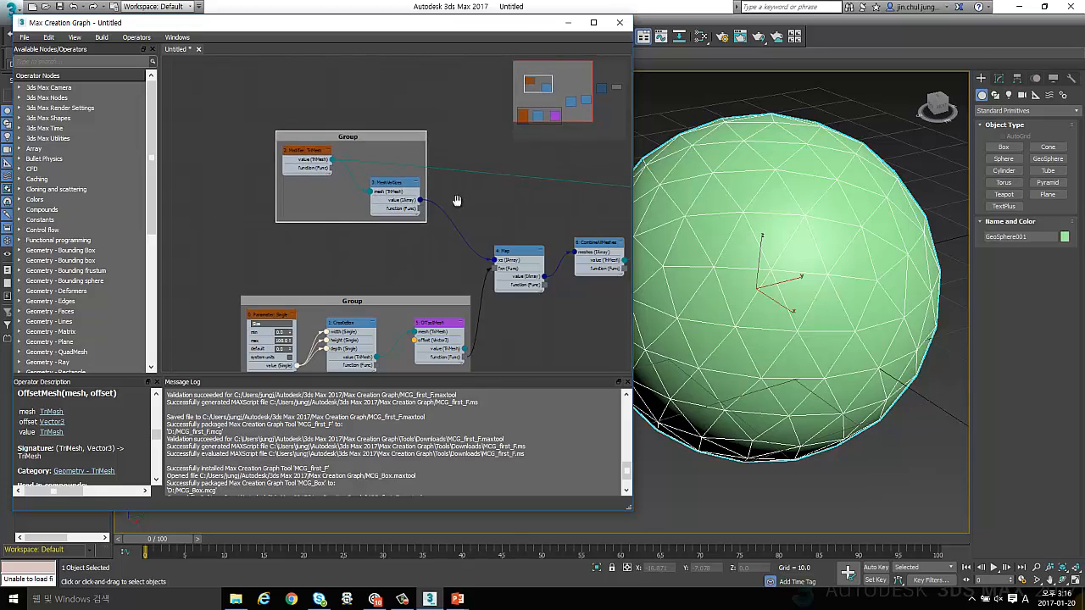
middle_click_drag(460, 200, 388, 194)
scroll(388, 195, "down", 1)
left_click(258, 228)
double_click(291, 210)
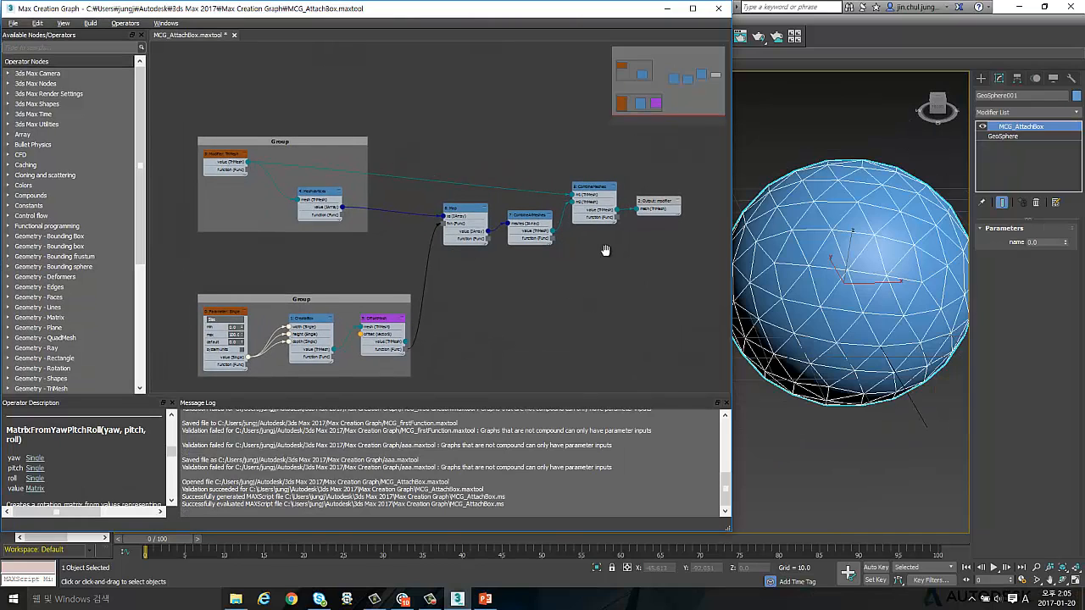
- Save the graph as MCG_first_F.maxtool in the Max Creation Graph folder
middle_click_drag(605, 250, 584, 261)
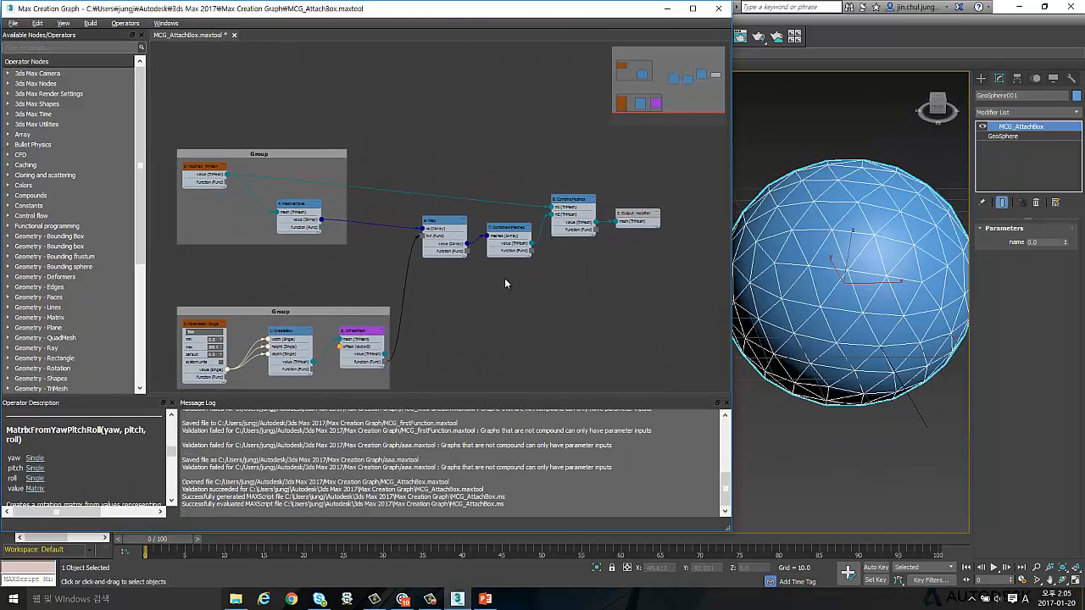
left_click(13, 23)
left_click(34, 102)
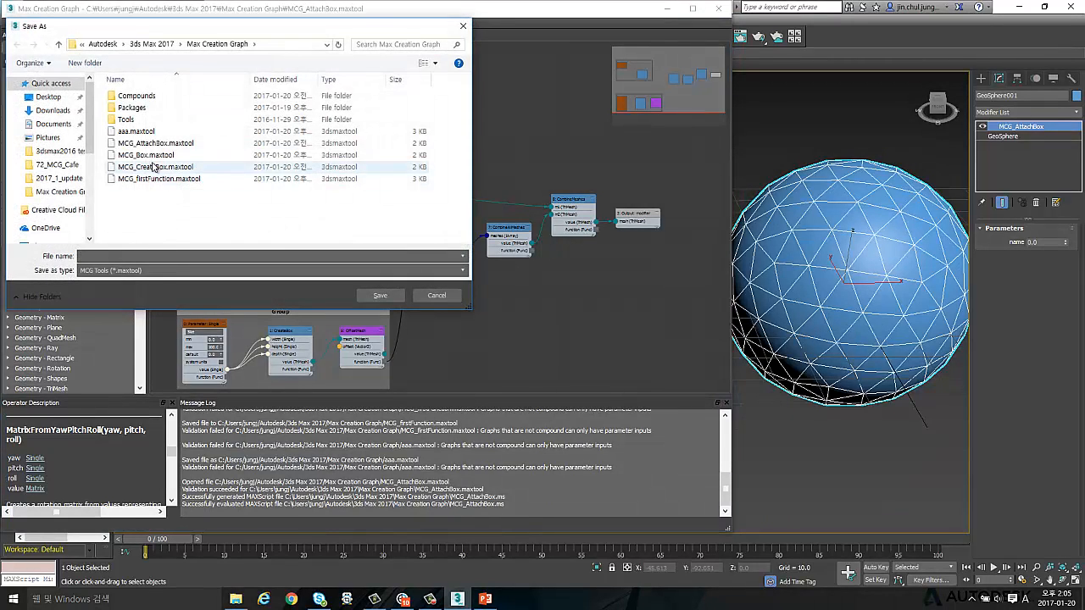
type("MC")
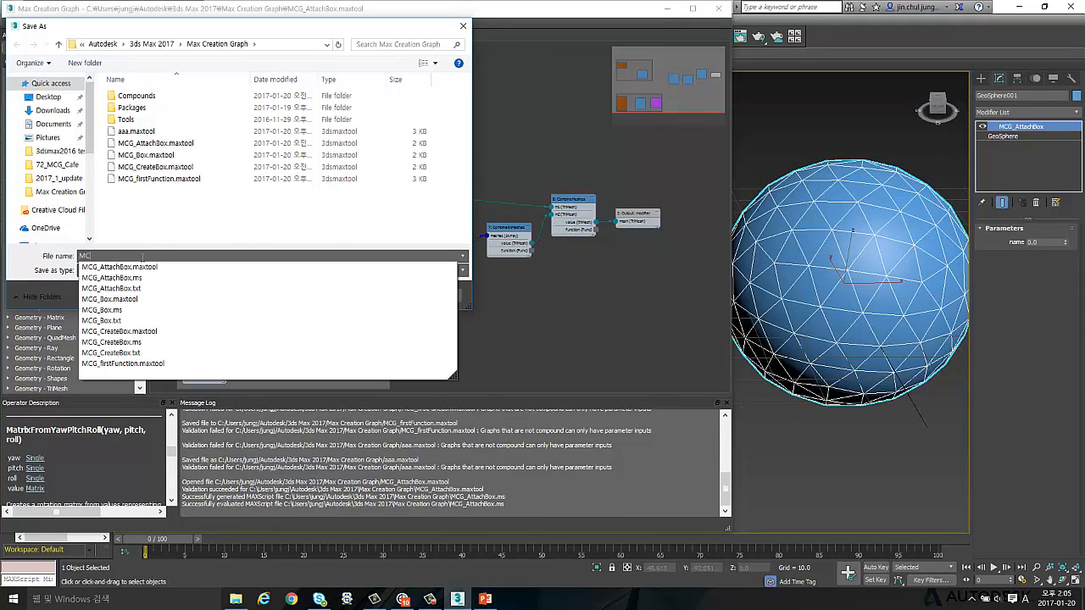
type("G_Attch")
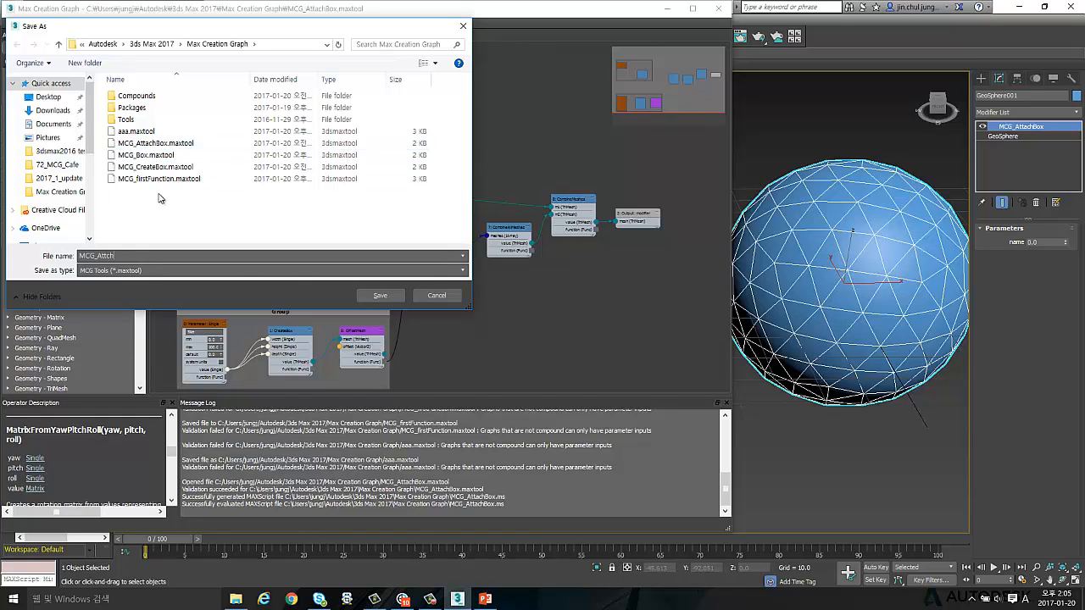
key("BackSpace")
key("BackSpace")
key("BackSpace")
key("BackSpace")
key("BackSpace")
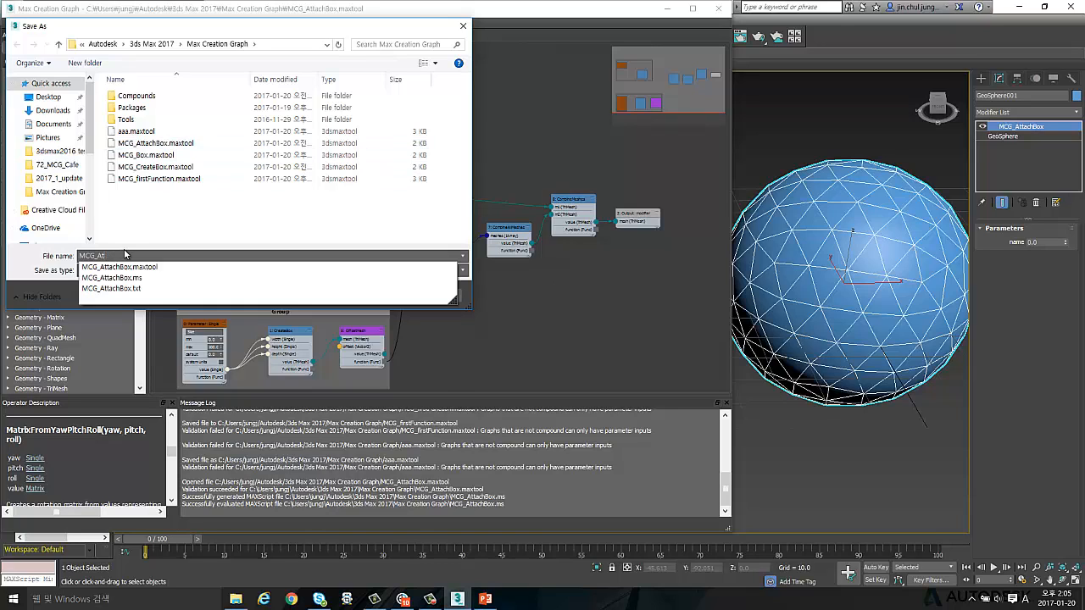
type("fir")
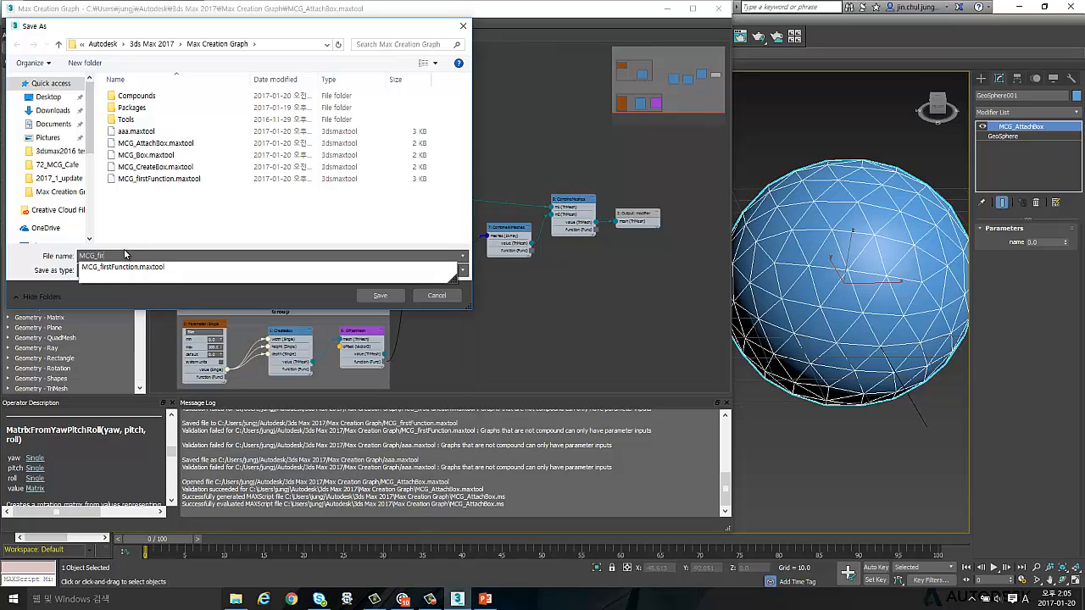
type("st_F")
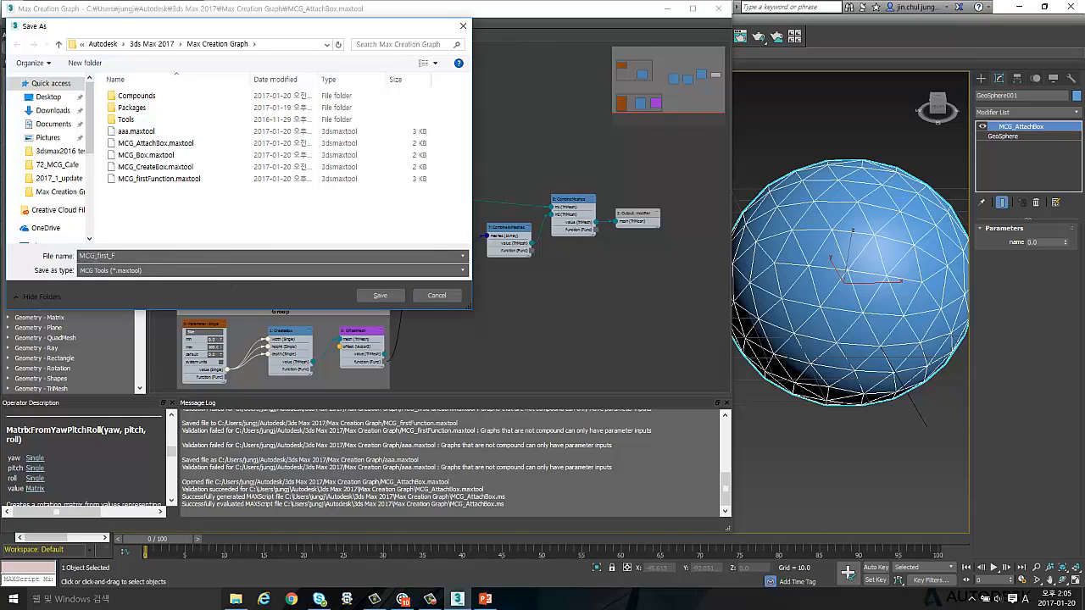
left_click(378, 296)
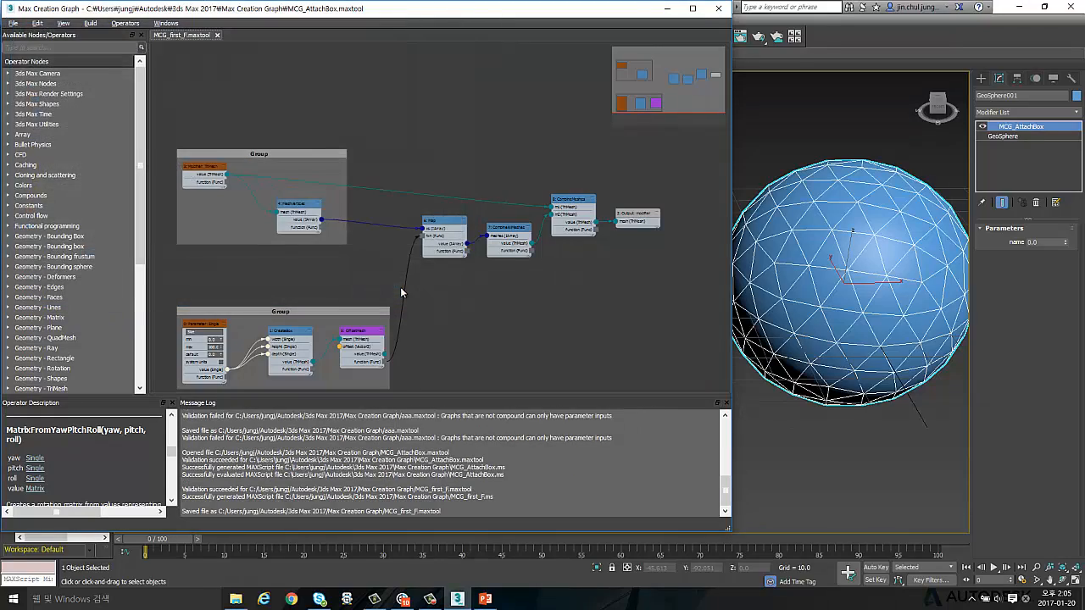
- Evaluate the MCG_first_F graph so its modifier is generated
left_click(90, 24)
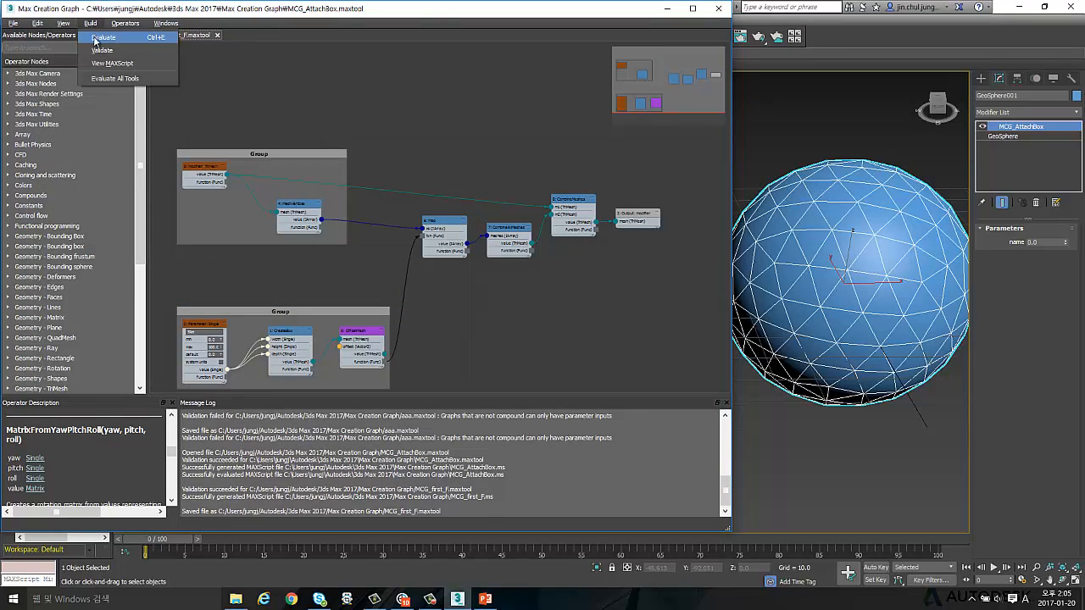
left_click(95, 39)
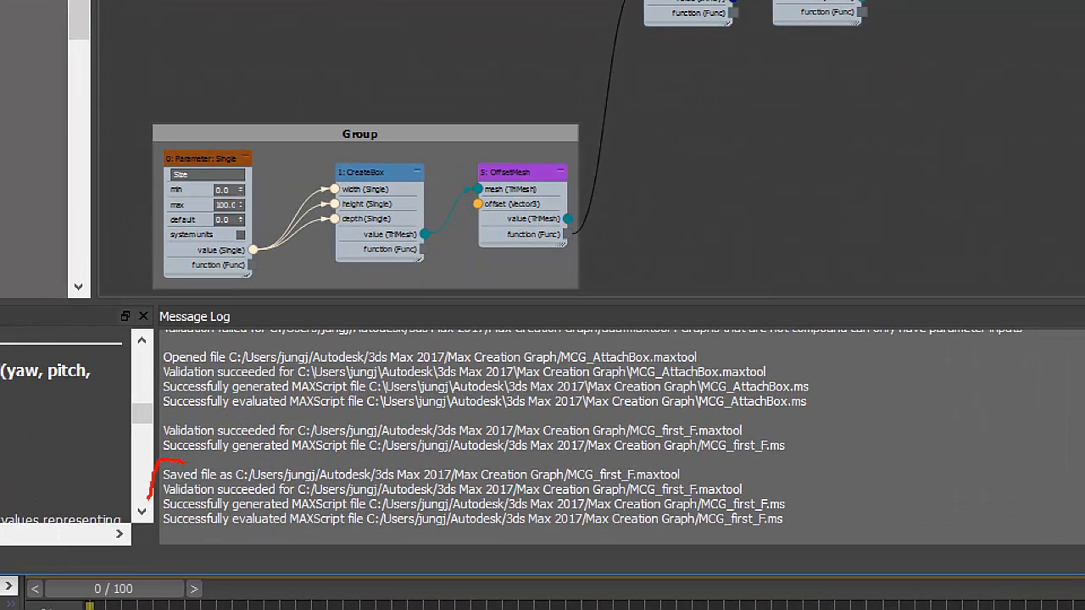
mouse_move(520, 538)
left_mouse_down()
mouse_move(829, 531)
mouse_move(718, 465)
mouse_move(551, 470)
mouse_move(417, 451)
mouse_move(167, 466)
left_mouse_up()
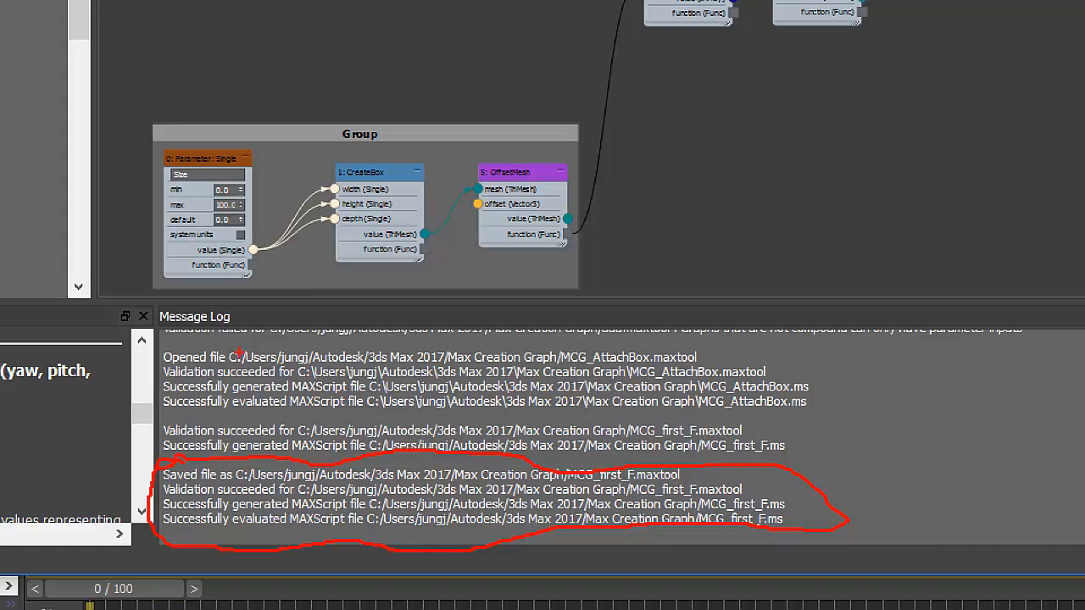
key("Escape")
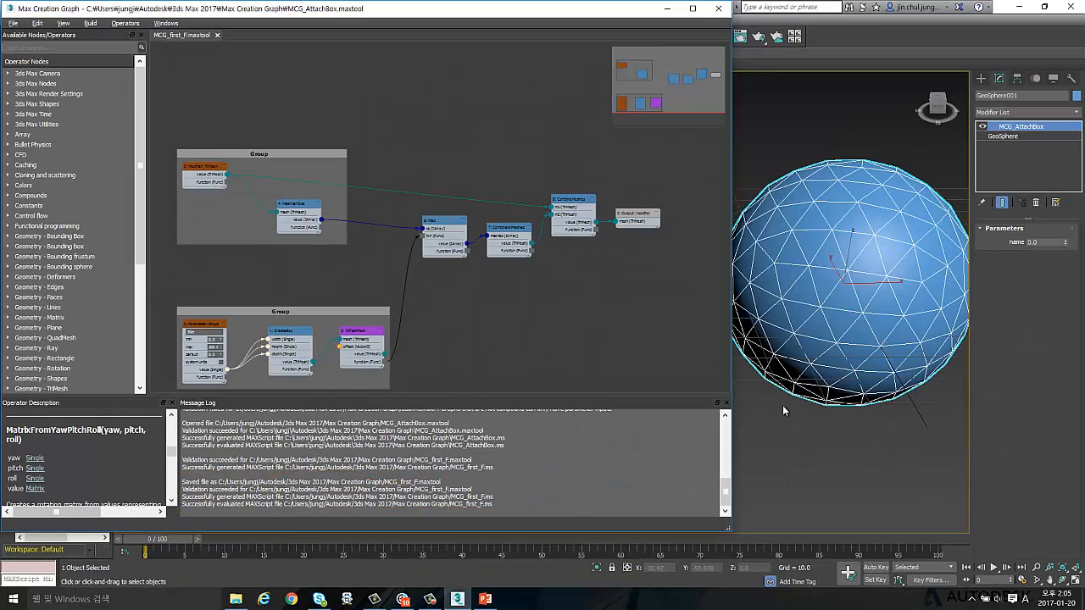
- Minimize the graph editor and add the MCG_first_F modifier to GeoSphere001
left_click(667, 9)
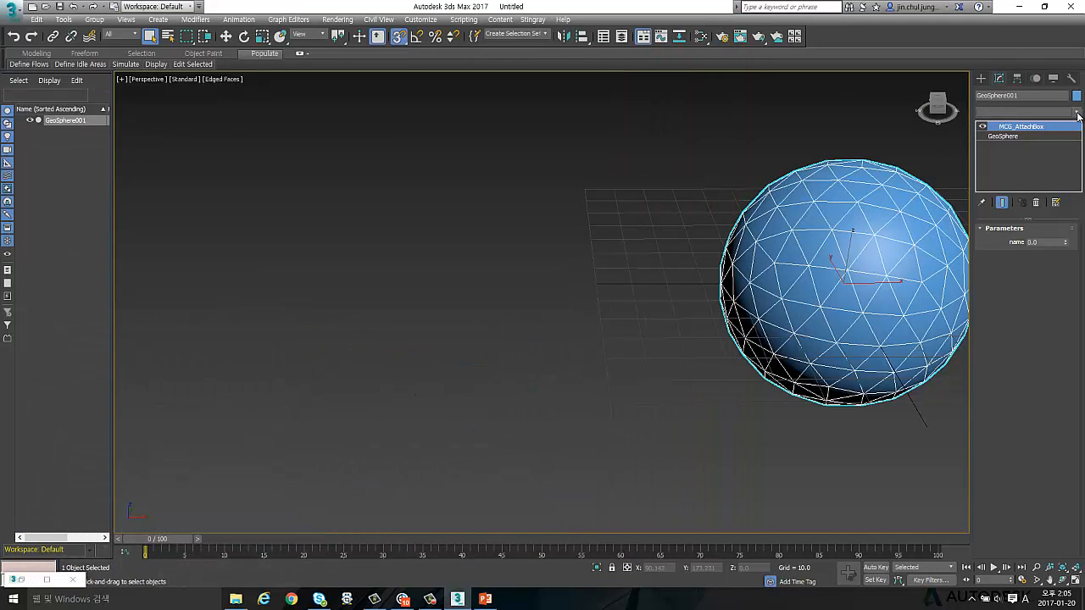
left_click(1076, 113)
left_click_drag(1080, 168, 1080, 405)
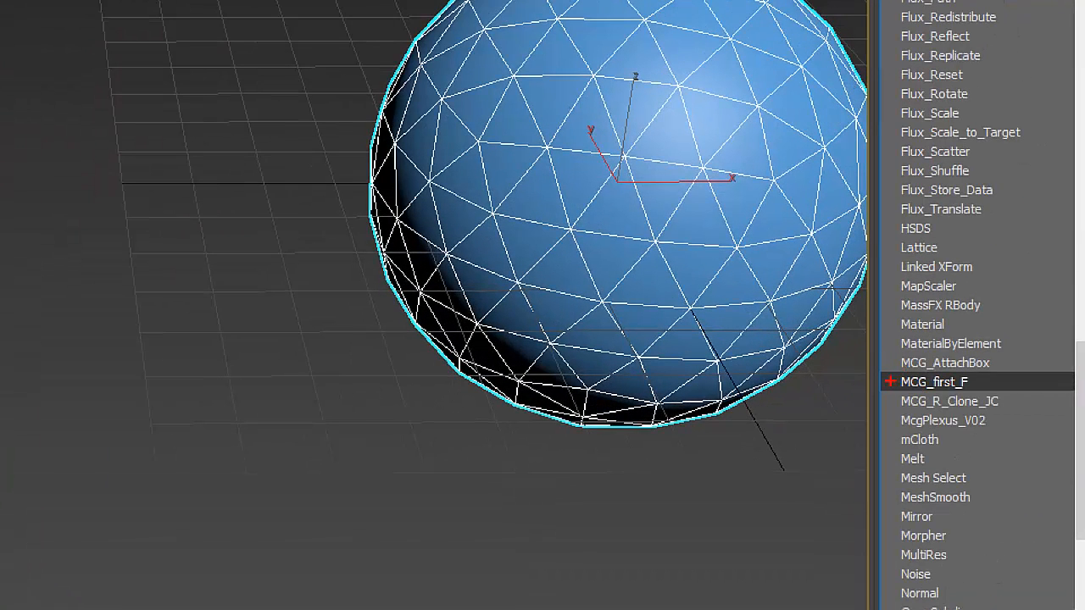
mouse_move(879, 396)
left_mouse_down()
mouse_move(966, 387)
mouse_move(963, 373)
left_mouse_up()
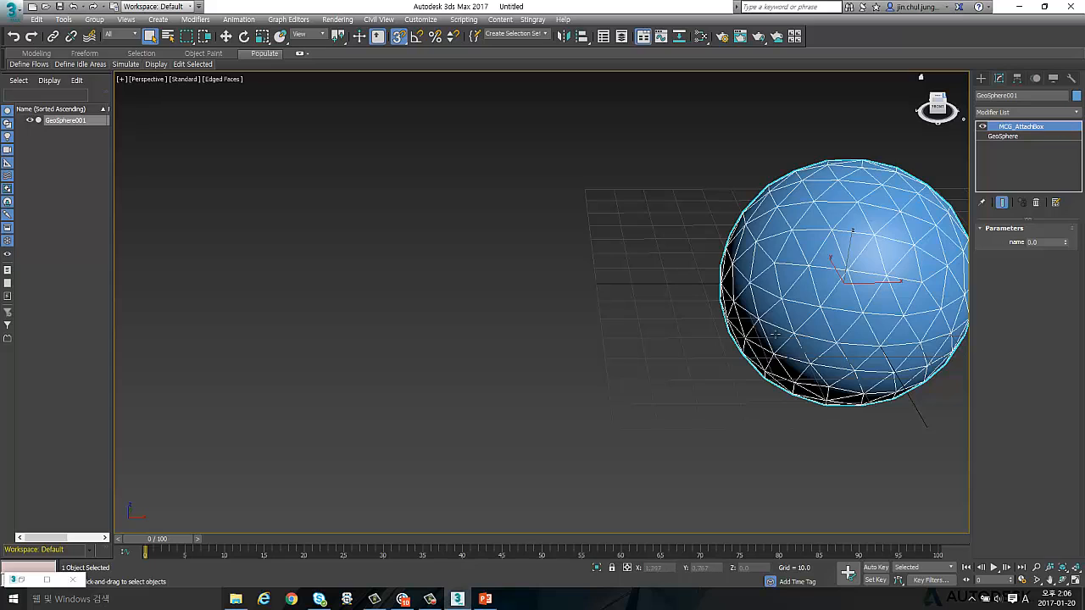
middle_click_drag(733, 335, 557, 328)
left_click(1079, 115)
left_click_drag(1080, 157, 1078, 417)
left_click(1004, 247)
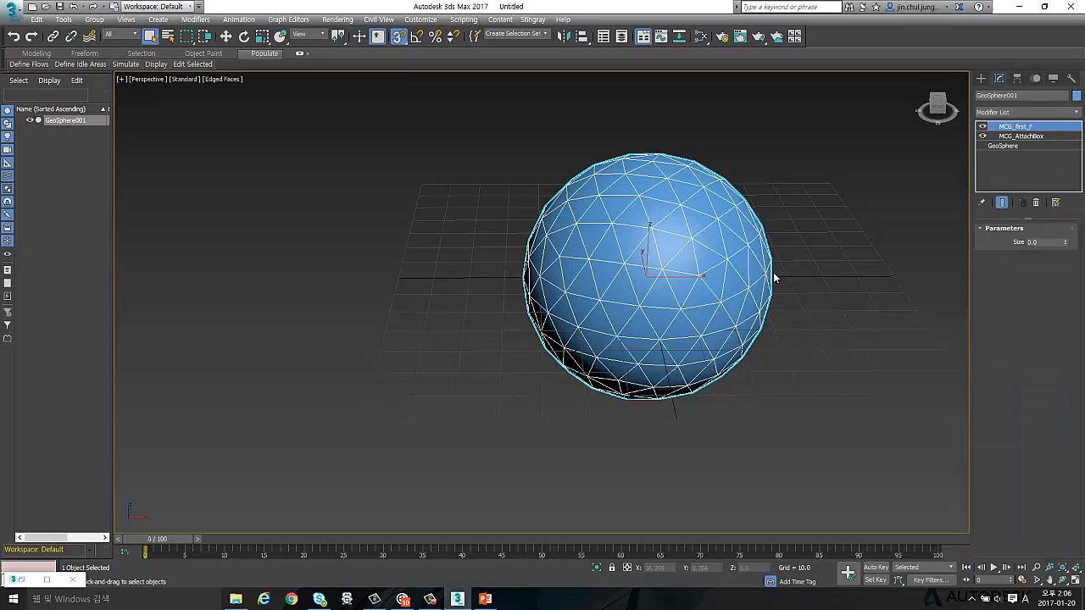
- Delete the old MCG_AttachBox modifier from the GeoSphere's modifier stack
scroll(701, 296, "down", 4)
left_click(1021, 136)
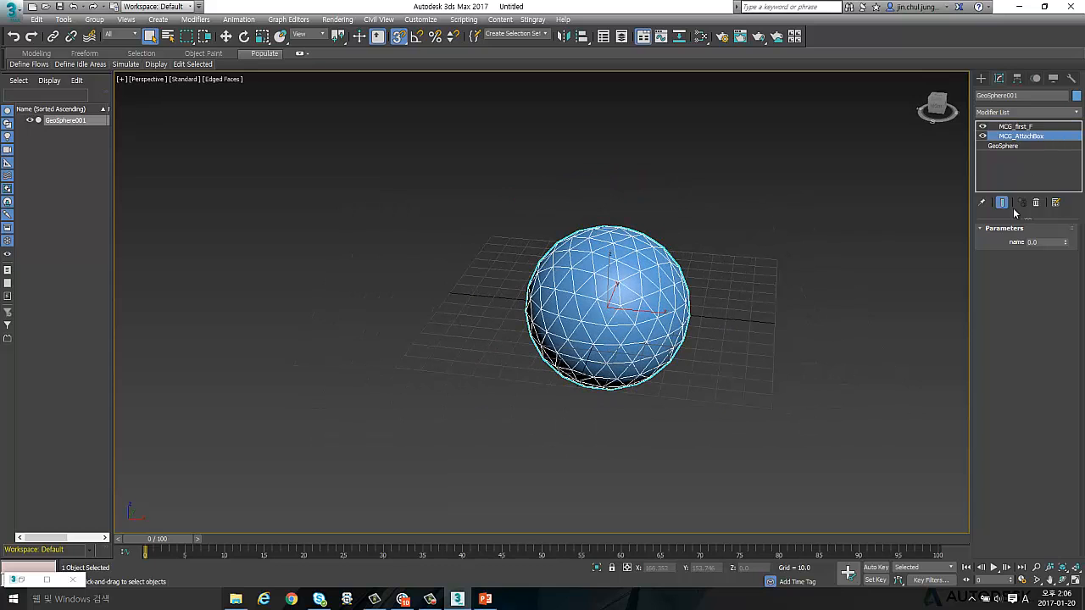
left_click(1035, 203)
scroll(726, 264, "up", 2)
scroll(729, 263, "down", 4)
scroll(712, 243, "up", 6)
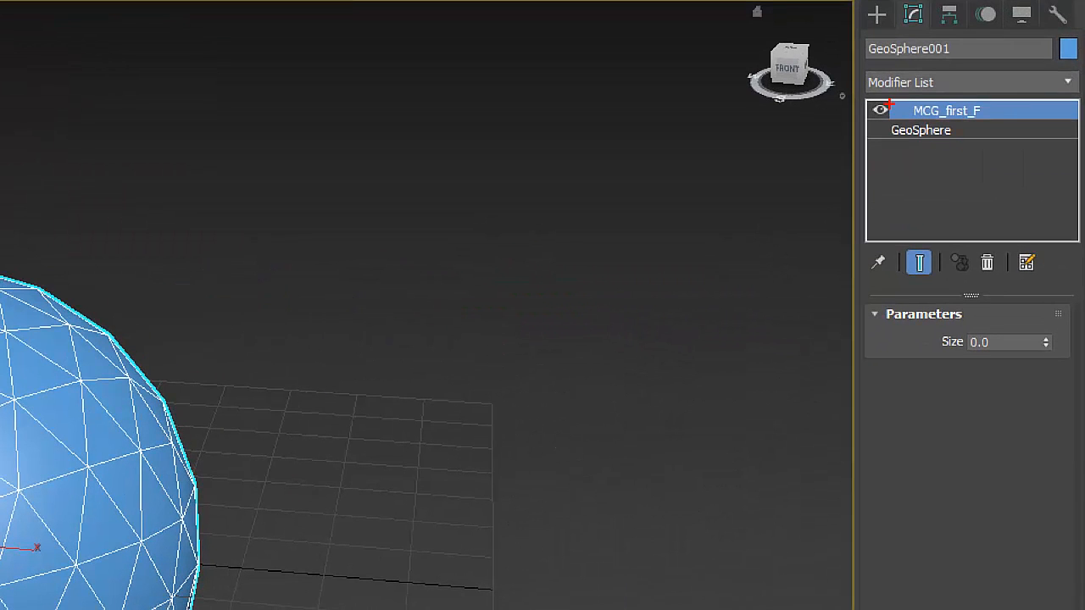
mouse_move(888, 104)
left_mouse_down()
mouse_move(901, 111)
mouse_move(916, 98)
left_mouse_up()
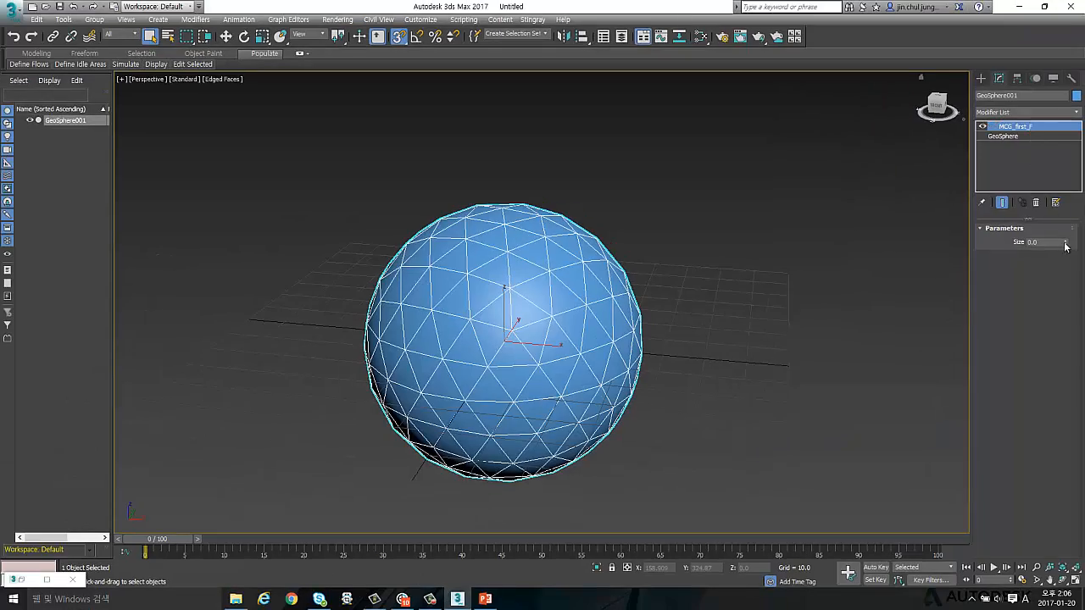
- Raise the Size of the MCG_first_F modifier to 4.4 and inspect the boxes at the sphere's vertices
left_click(1046, 339)
left_click_drag(1065, 245, 1039, 220)
middle_click_drag(506, 332, 428, 335, "alt")
scroll(462, 334, "up", 2)
scroll(542, 297, "up", 1)
middle_click_drag(542, 297, 641, 238)
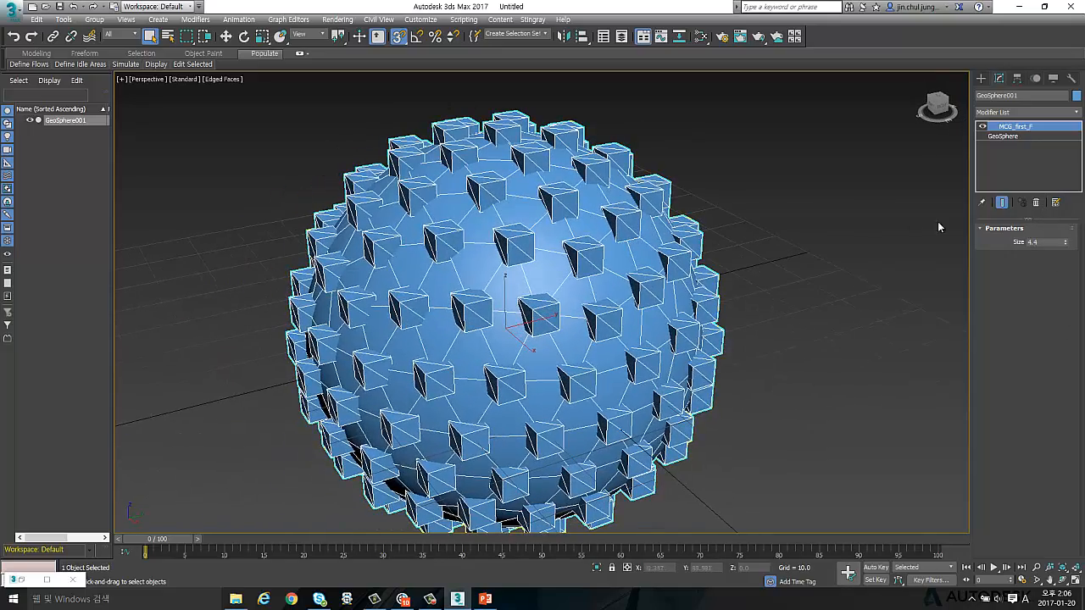
- Reduce the MCG_first_F modifier's Size to 3.3, then readjust it to 4.0 while inspecting the sphere
left_click_drag(1065, 242, 1065, 249)
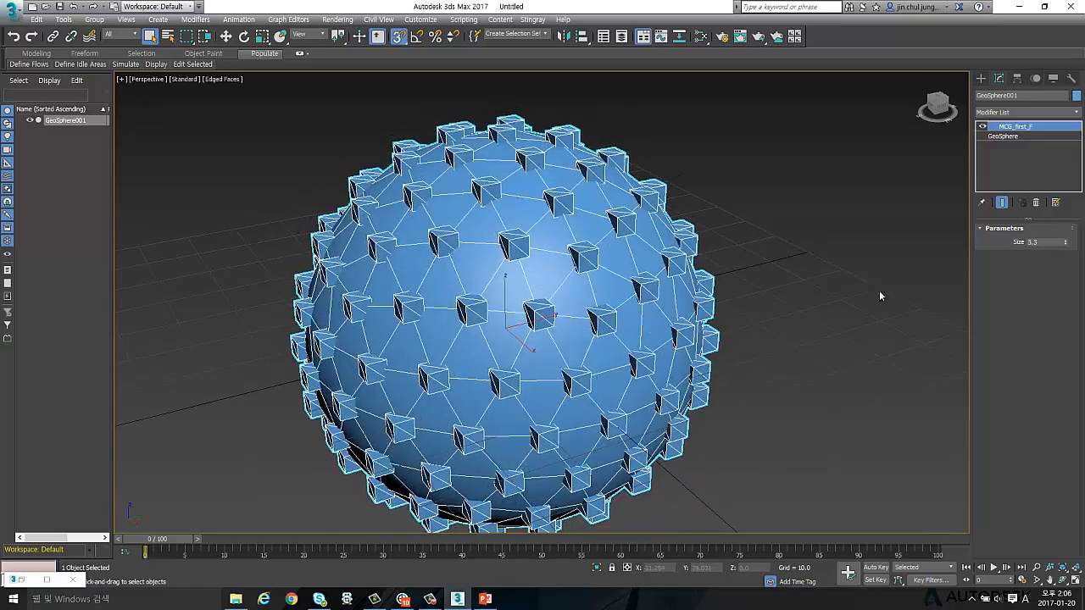
left_click(900, 292)
middle_click_drag(733, 291, 767, 300, "alt")
left_click(669, 252)
middle_click_drag(669, 252, 712, 233, "alt")
left_click_drag(1067, 244, 1067, 240)
left_click(1019, 172)
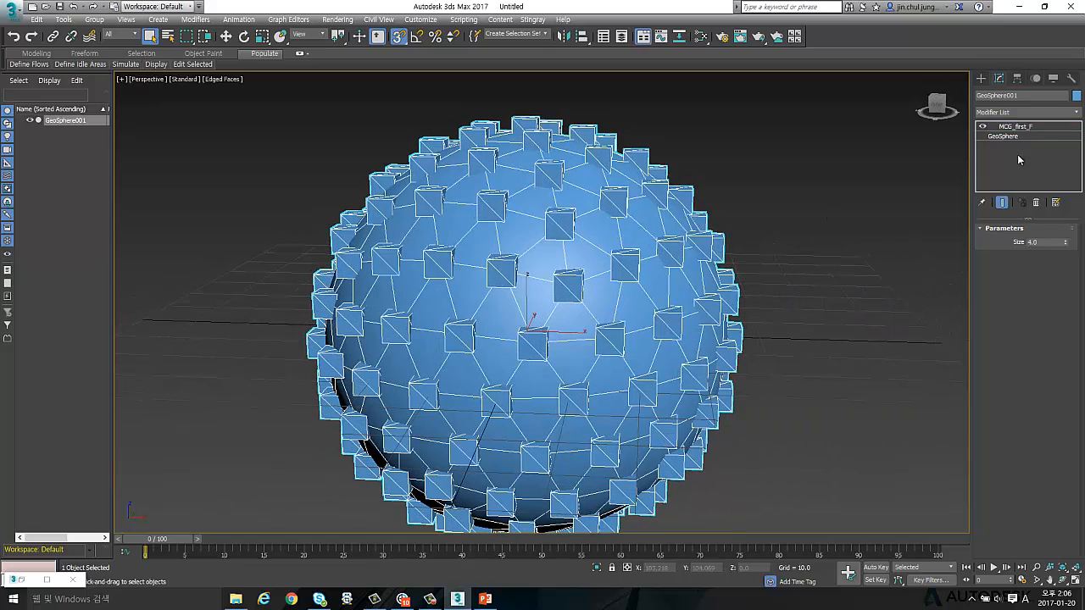
- Insert a Bend modifier between the GeoSphere and MCG_first_F and set its angle to -14.5
left_click(1008, 136)
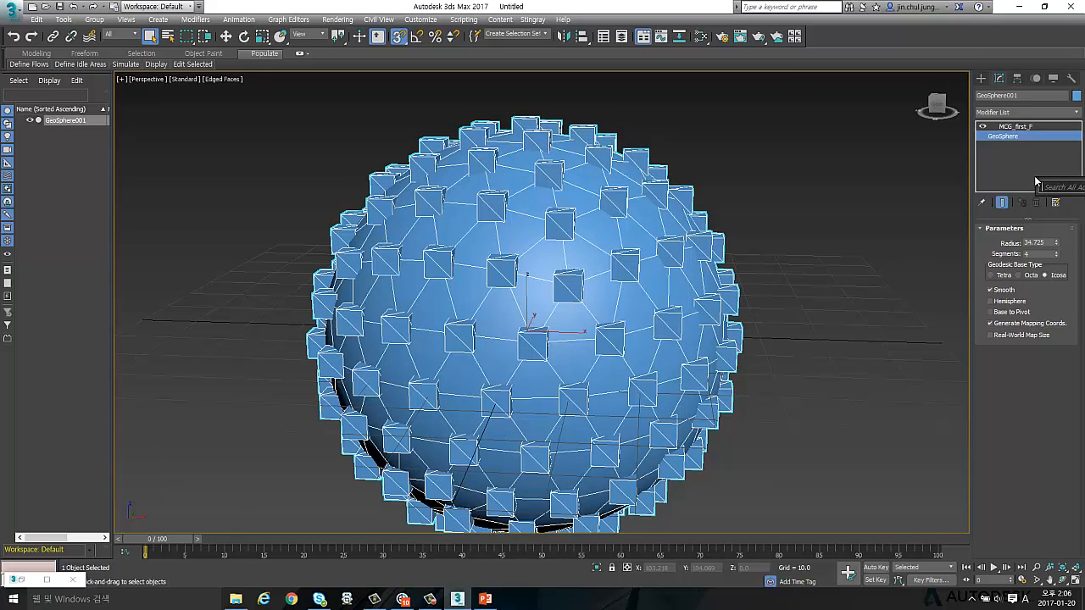
type("bend")
key("Return")
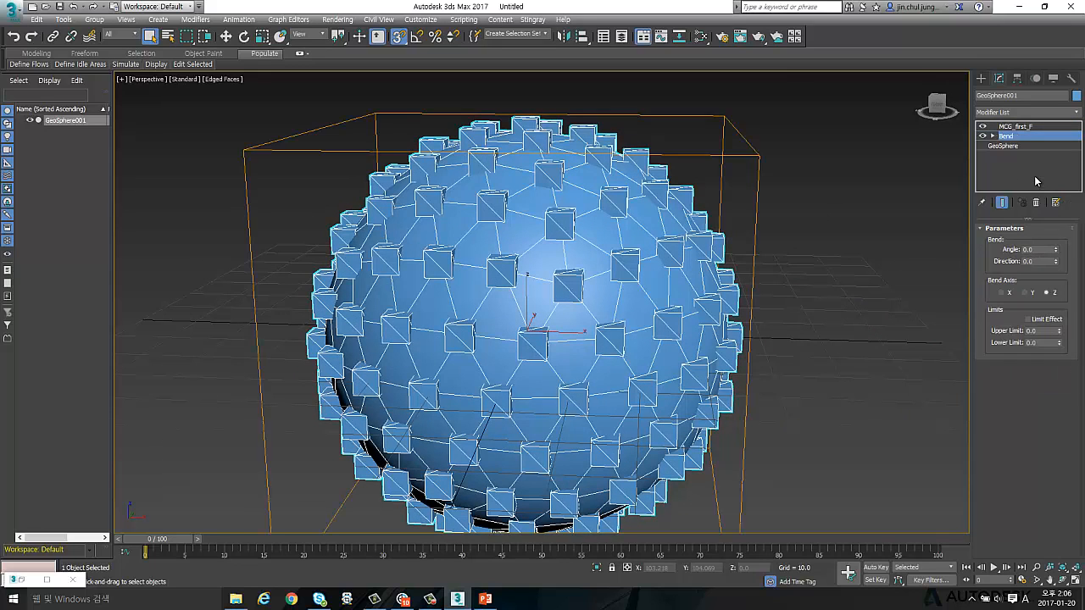
left_click_drag(1055, 250, 887, 271)
middle_click_drag(887, 271, 743, 268, "alt")
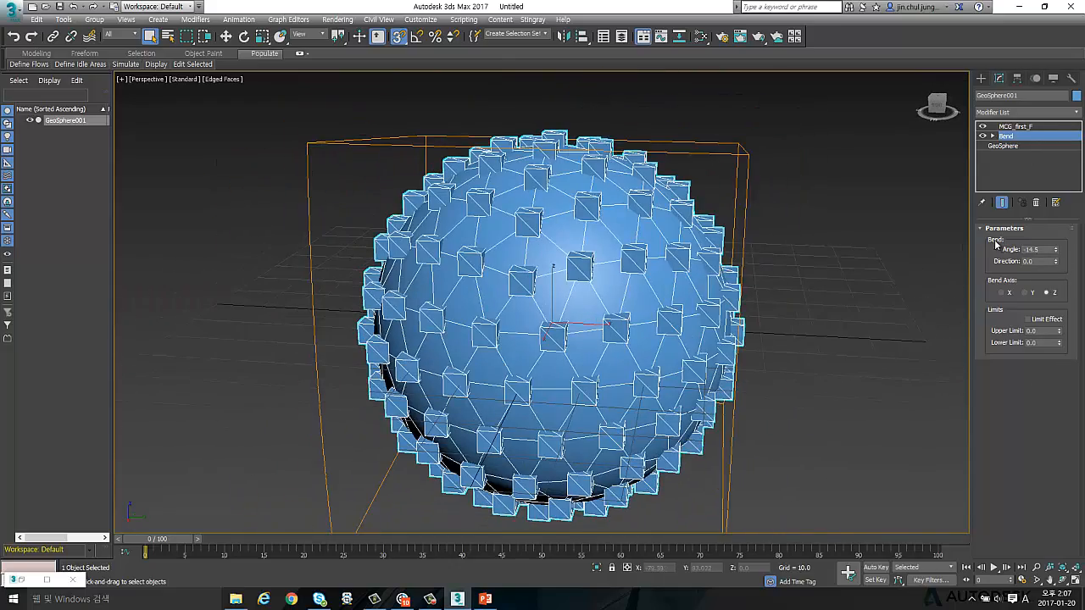
- Switch the Bend axis to Y, readjust the bend angle and deselect the sphere to inspect it
left_click(1024, 292)
left_click_drag(1056, 250, 1055, 222)
left_click(811, 301)
middle_click_drag(600, 308, 630, 297)
middle_click_drag(582, 269, 617, 289, "alt")
- Switch to PowerPoint and present the Attach Box (MCG Sample) slide as a slide show
left_click(485, 599)
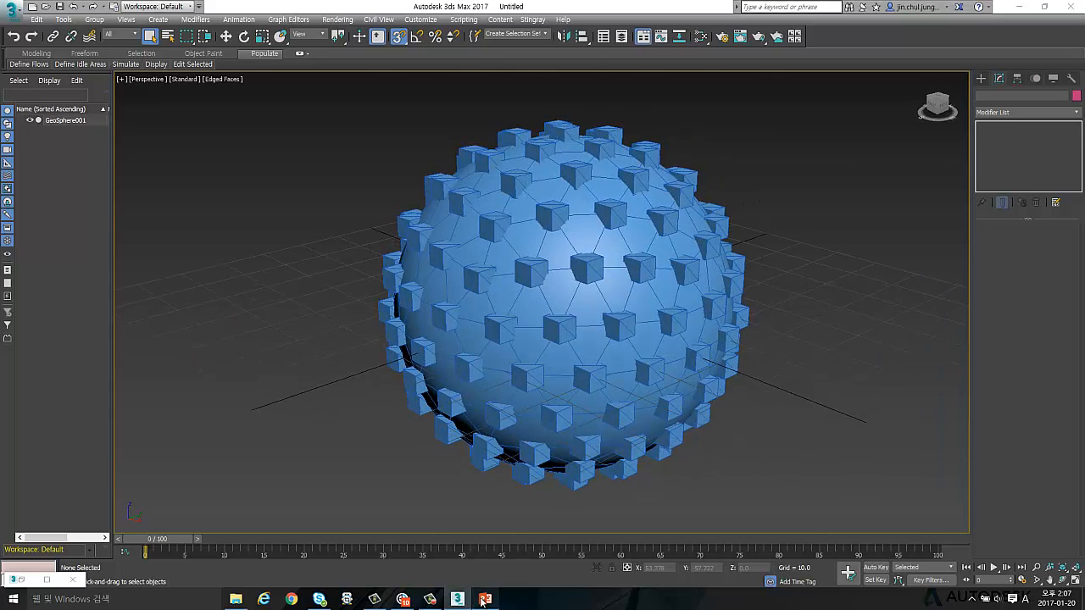
key("Page_Up")
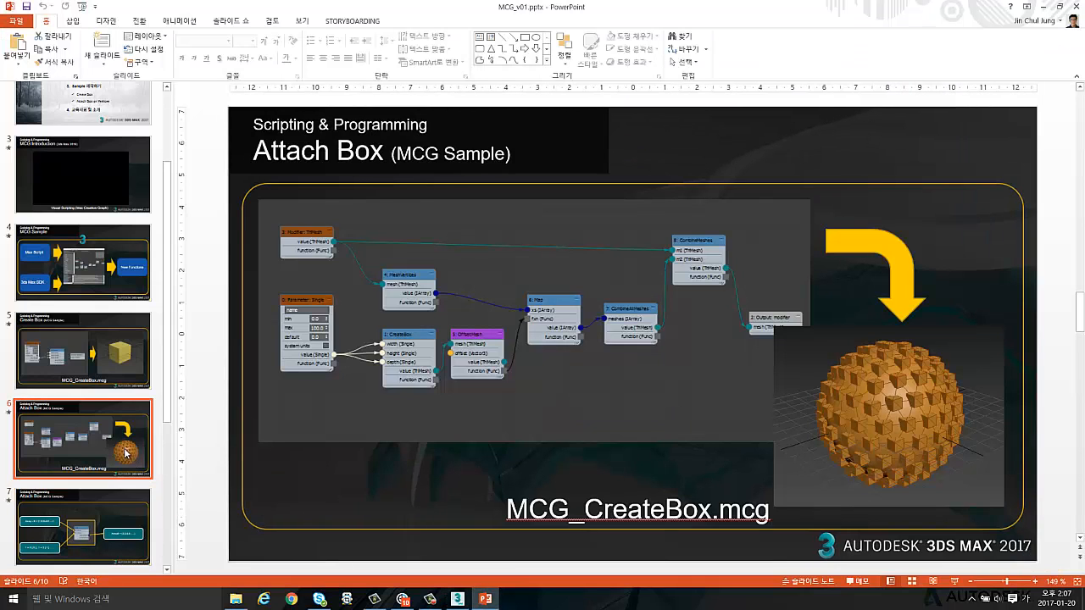
left_click(953, 581)
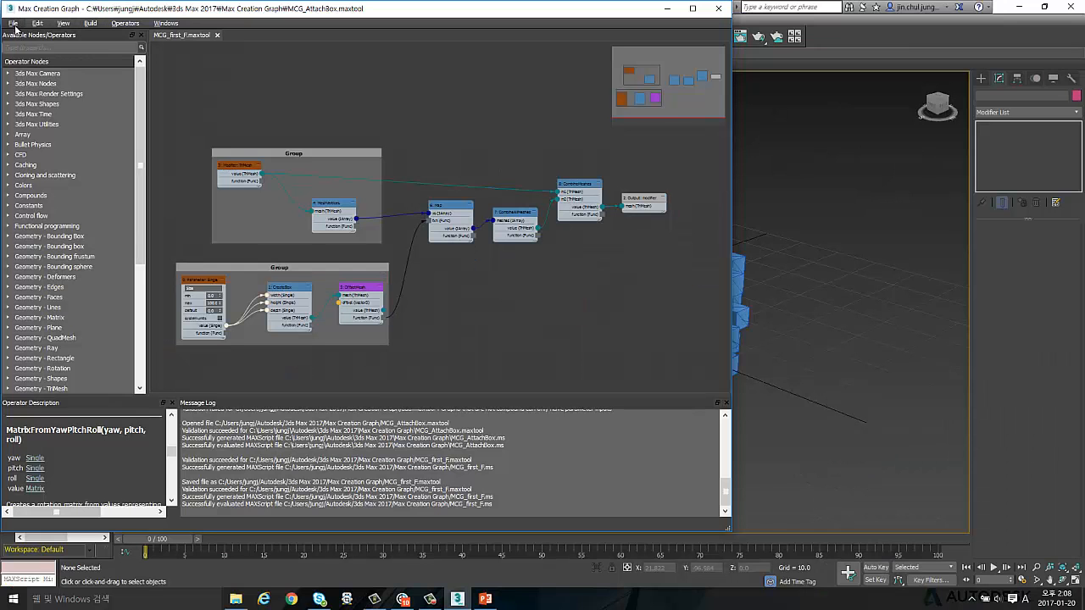
left_click(14, 25)
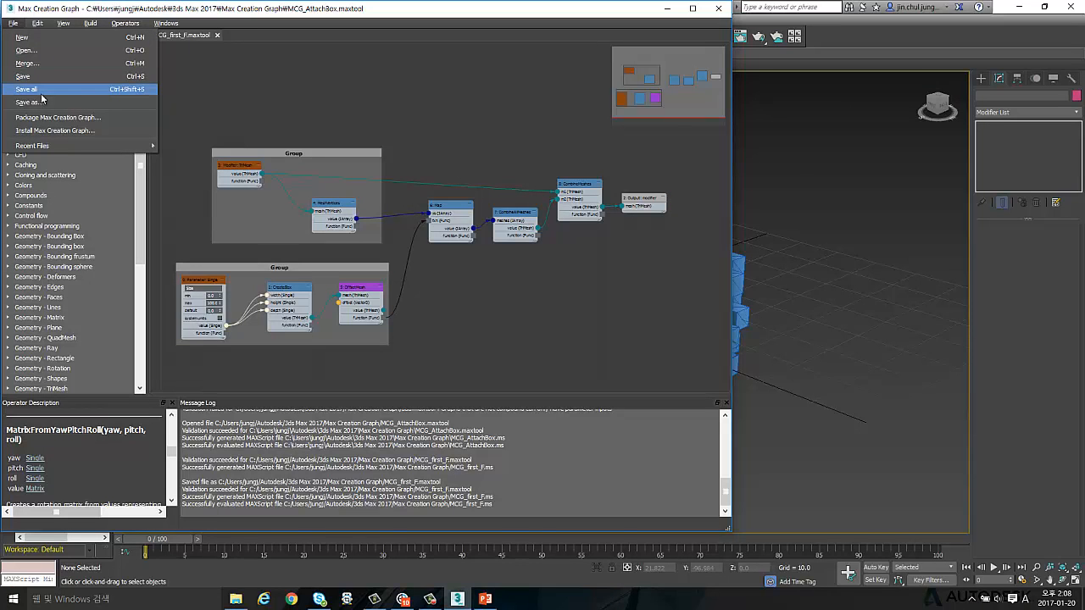
left_click(38, 102)
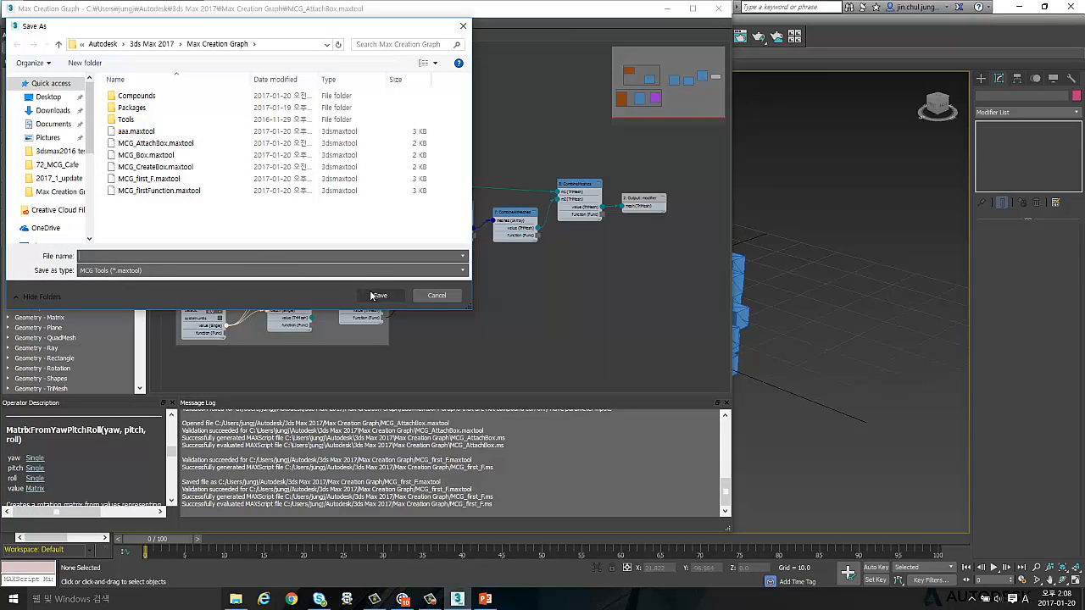
left_click(437, 295)
- Save the current MCG_first_F graph to its existing maxtool file
left_click(13, 23)
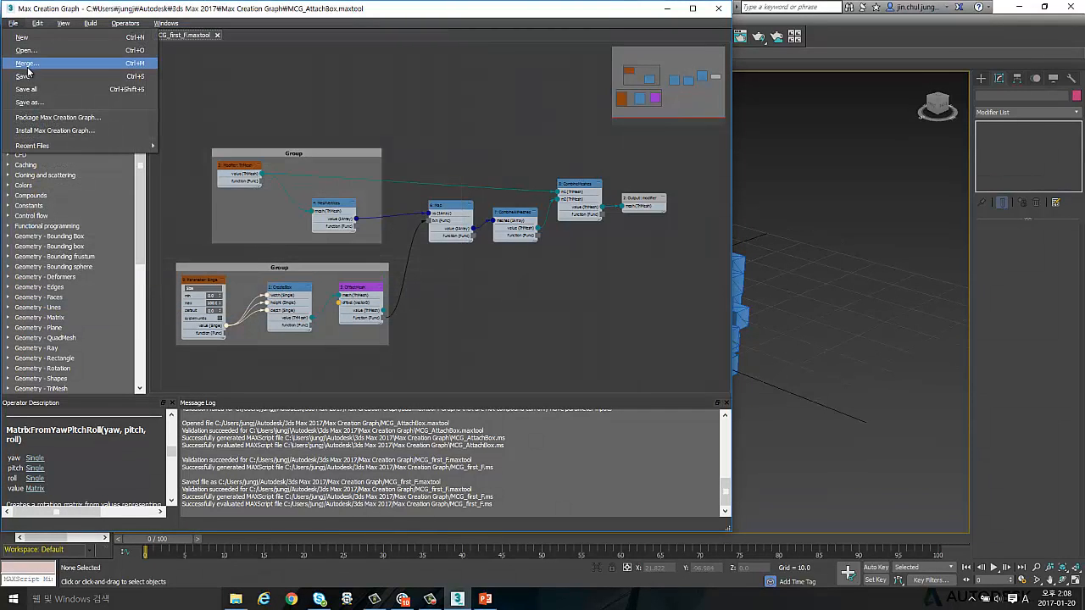
left_click(26, 68)
left_click(12, 24)
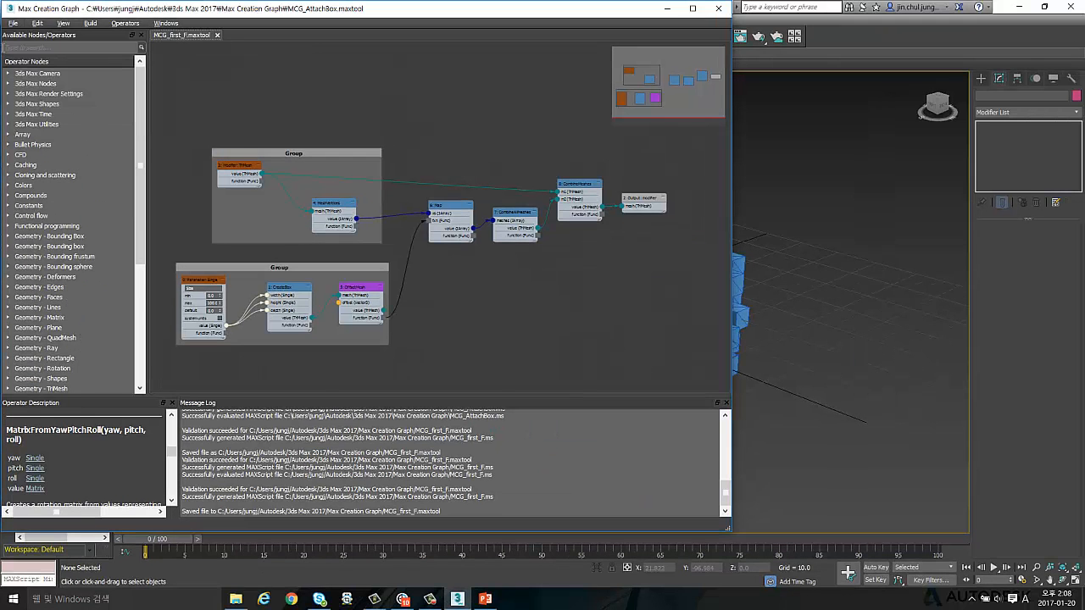
- Start packaging the Max Creation Graph as MCG_first_F.mcg, using the MCG Package Files (*.mcg) type
left_click(12, 26)
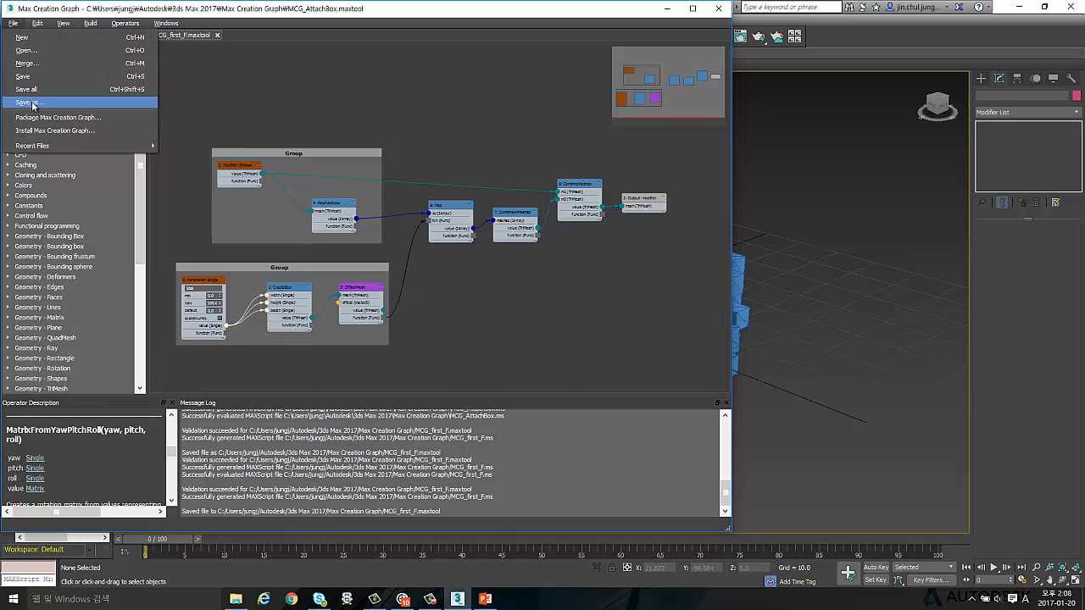
left_click(37, 120)
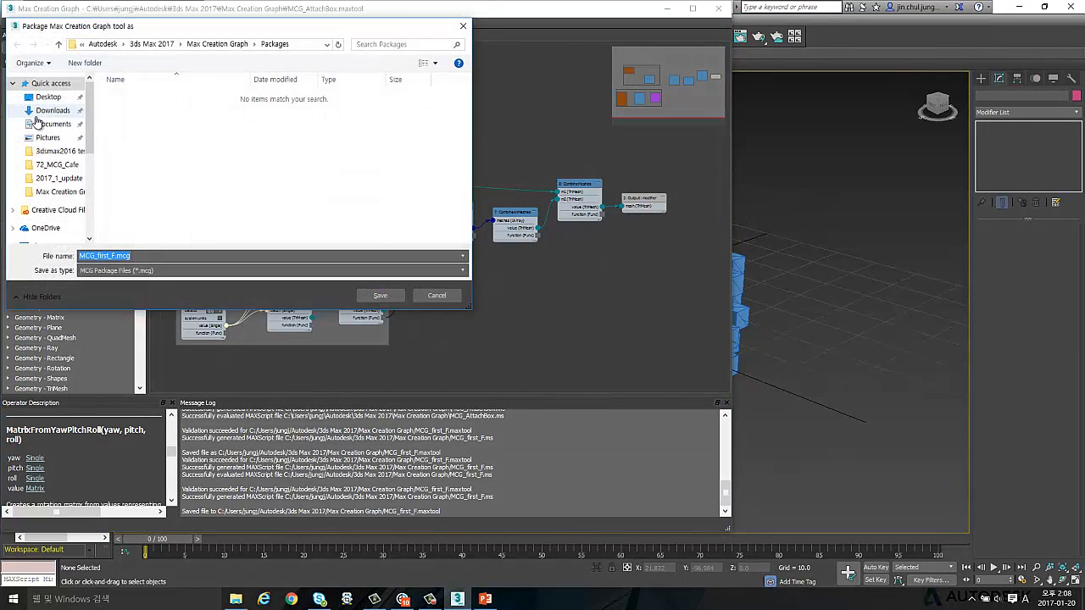
left_click_drag(267, 17, 408, 39)
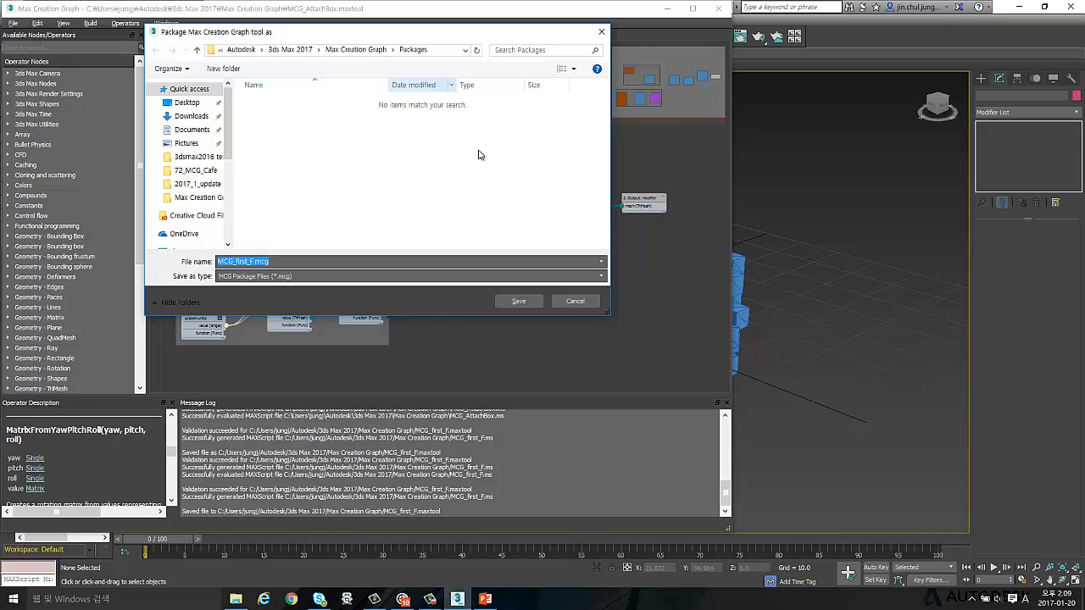
left_click(289, 276)
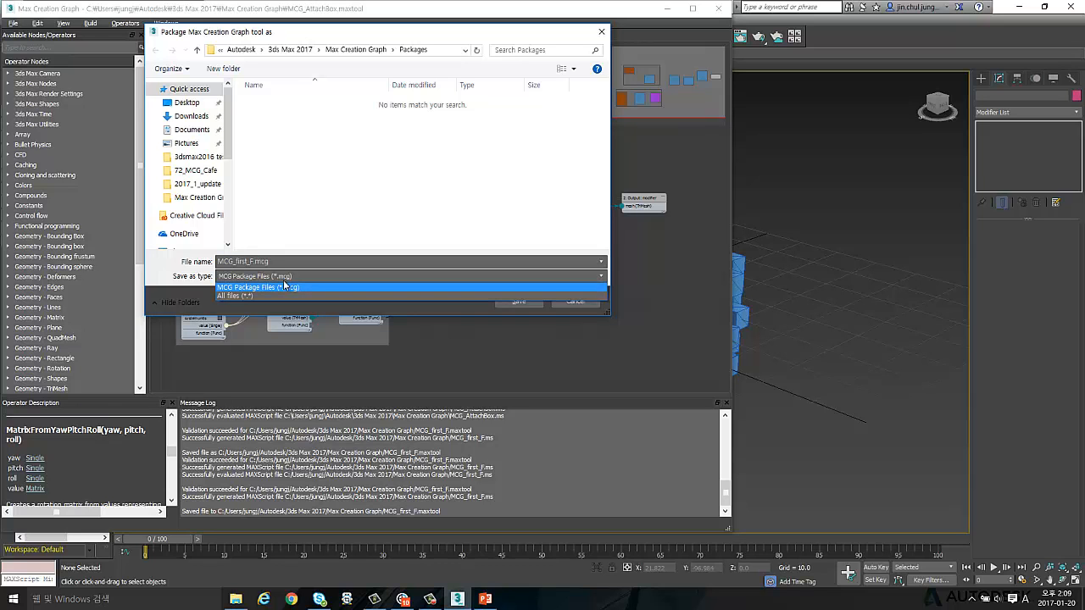
left_click(285, 286)
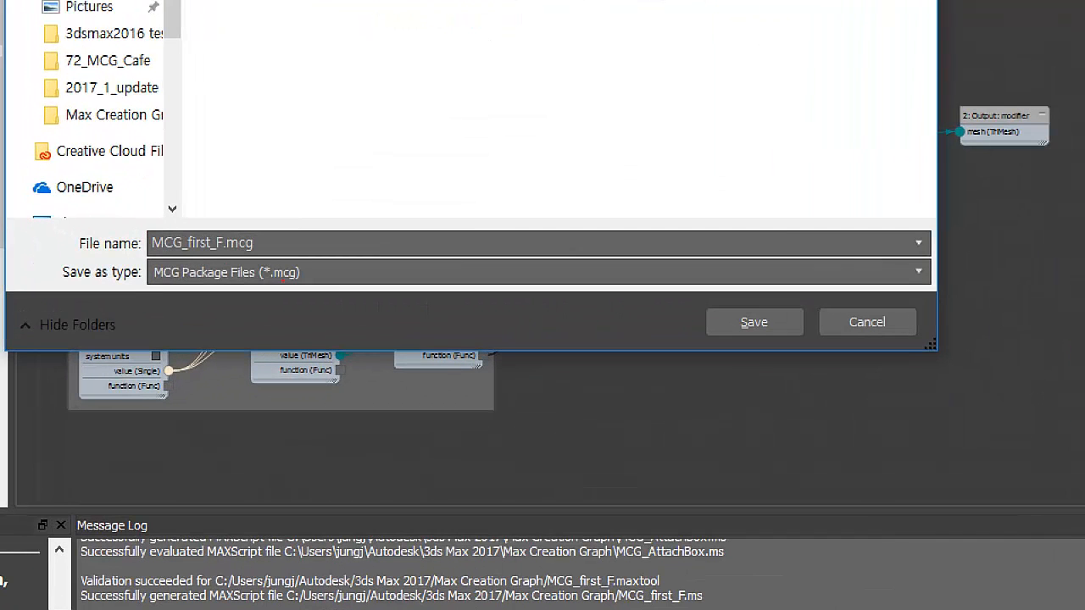
left_click_drag(263, 294, 280, 247)
left_click_drag(143, 283, 310, 295)
mouse_move(310, 254)
left_mouse_down()
mouse_move(218, 243)
mouse_move(144, 279)
left_mouse_up()
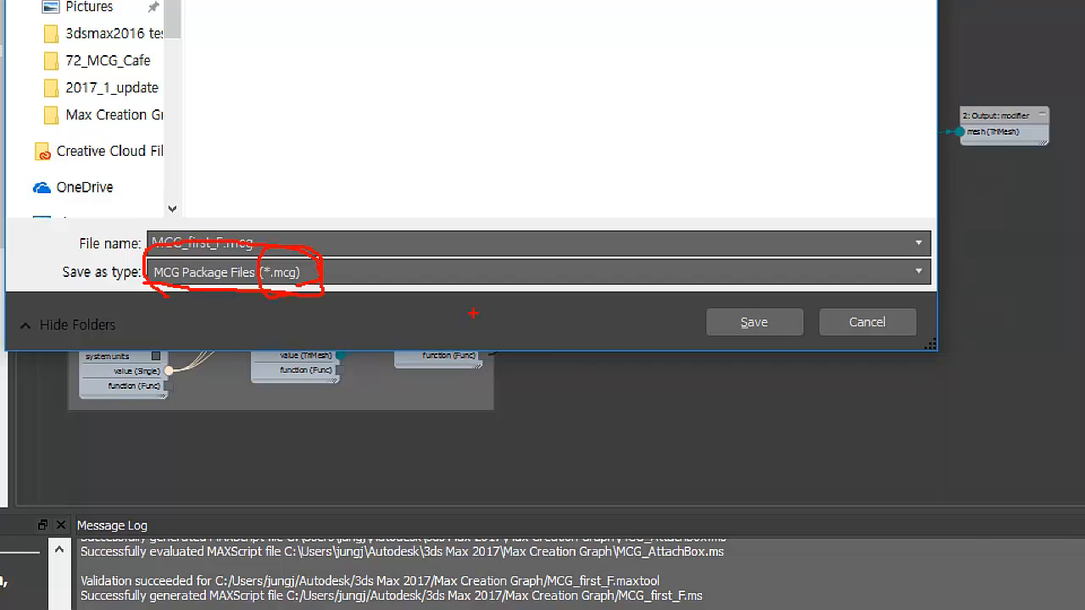
key("Escape")
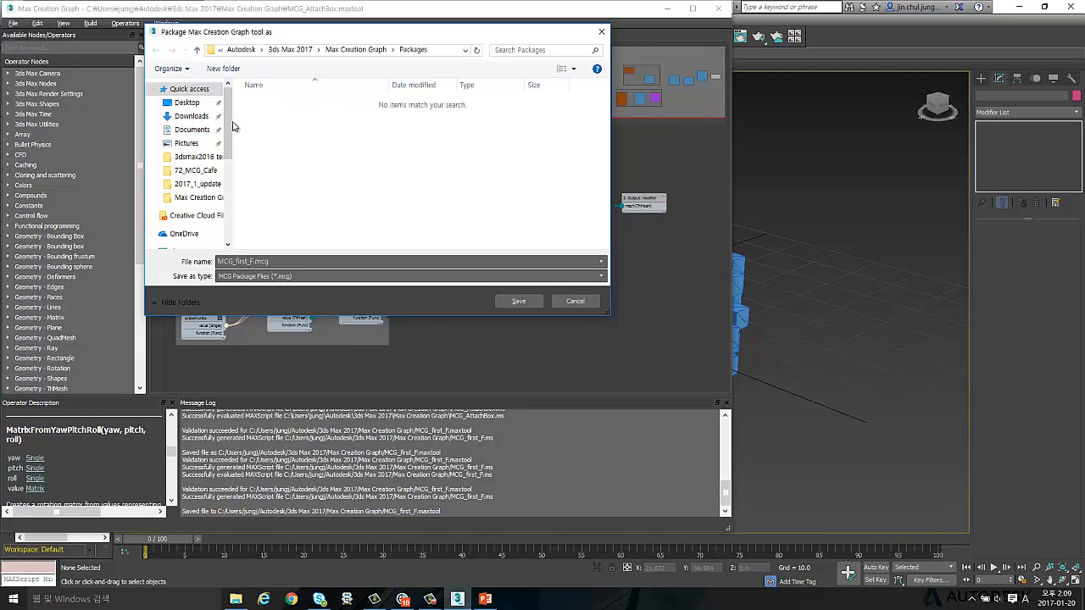
- Save the MCG_first_F.mcg package on New Volume (D:)
left_click_drag(226, 125, 226, 164)
scroll(215, 202, "down", 2)
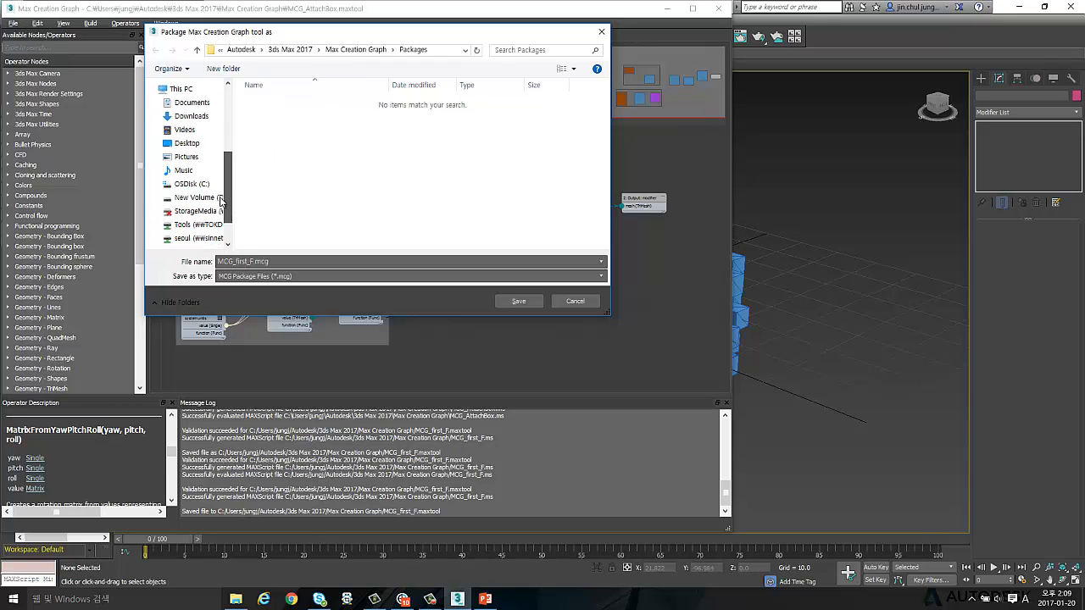
left_click(214, 201)
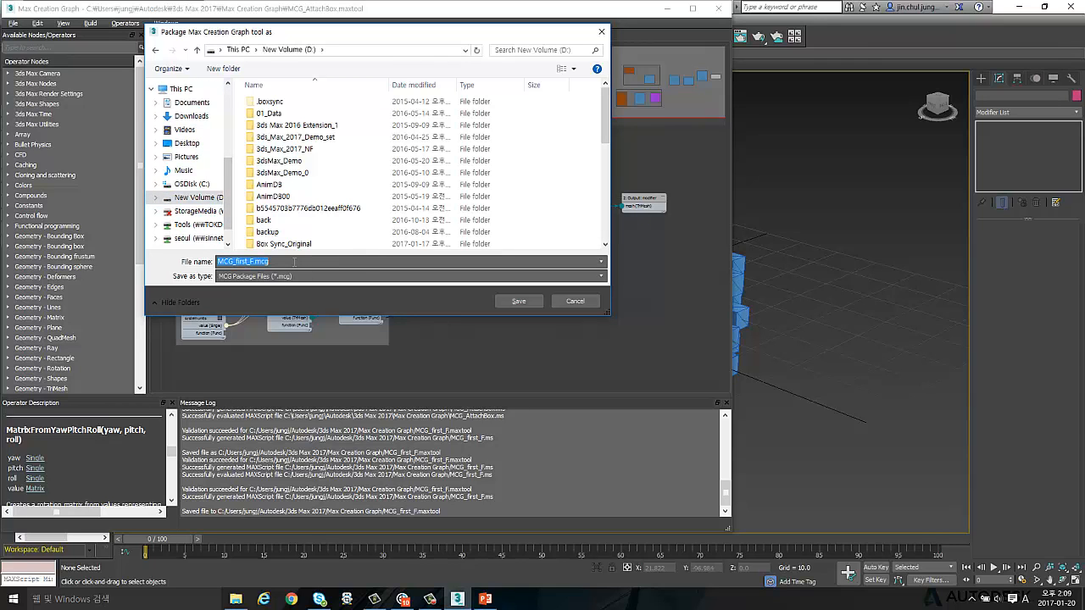
left_click(526, 304)
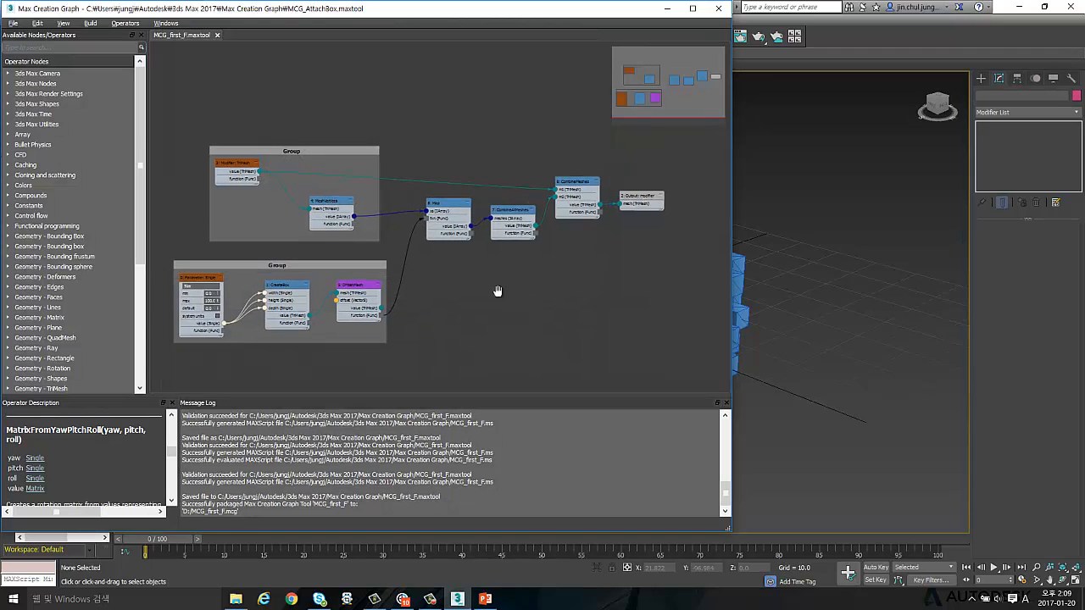
- Reposition the graph editor, start installing a Max Creation Graph package and browse to New Volume (D:)
left_click_drag(436, 7, 598, 36)
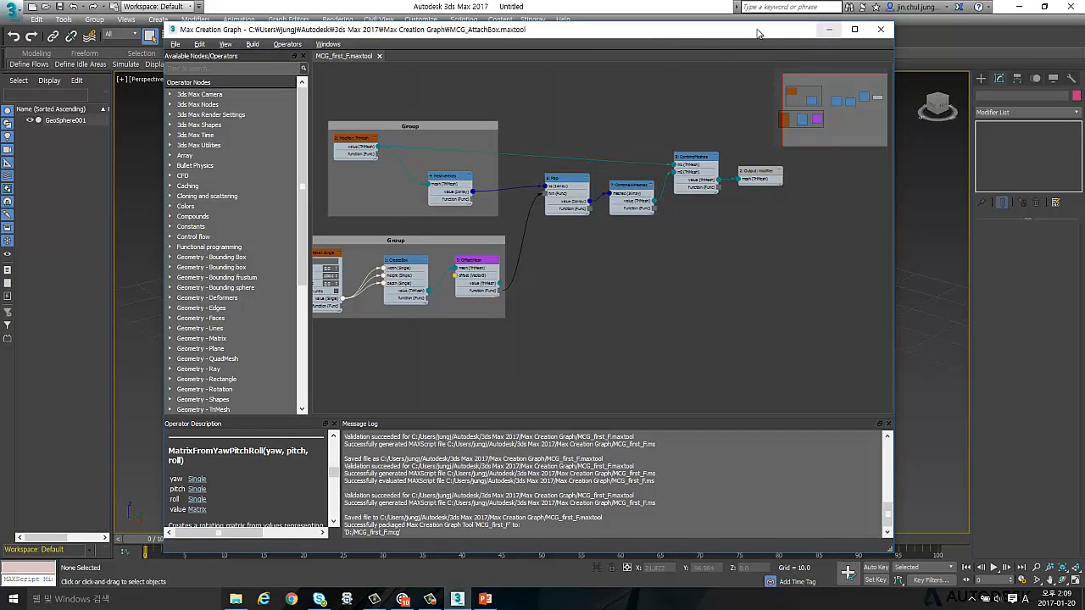
left_click_drag(727, 32, 726, 18)
left_click(174, 29)
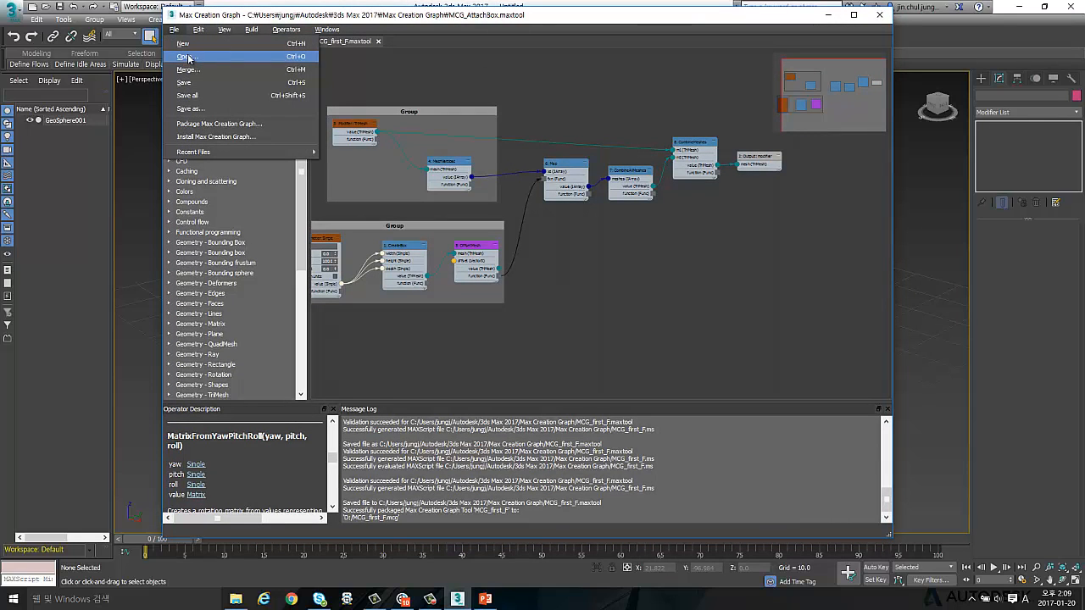
left_click(204, 138)
left_click_drag(532, 181, 429, 104)
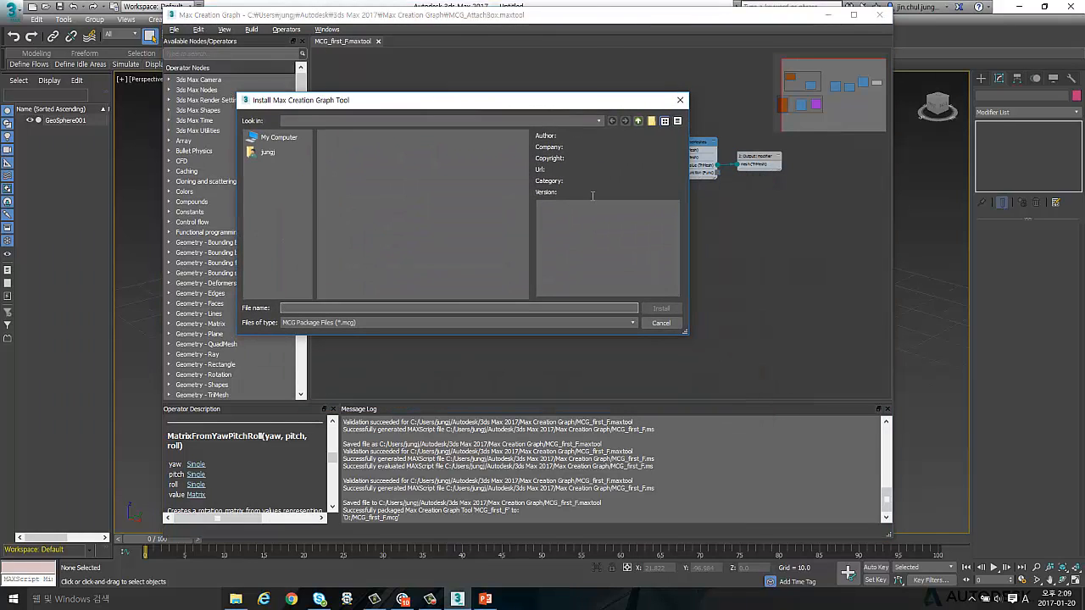
left_click(307, 138)
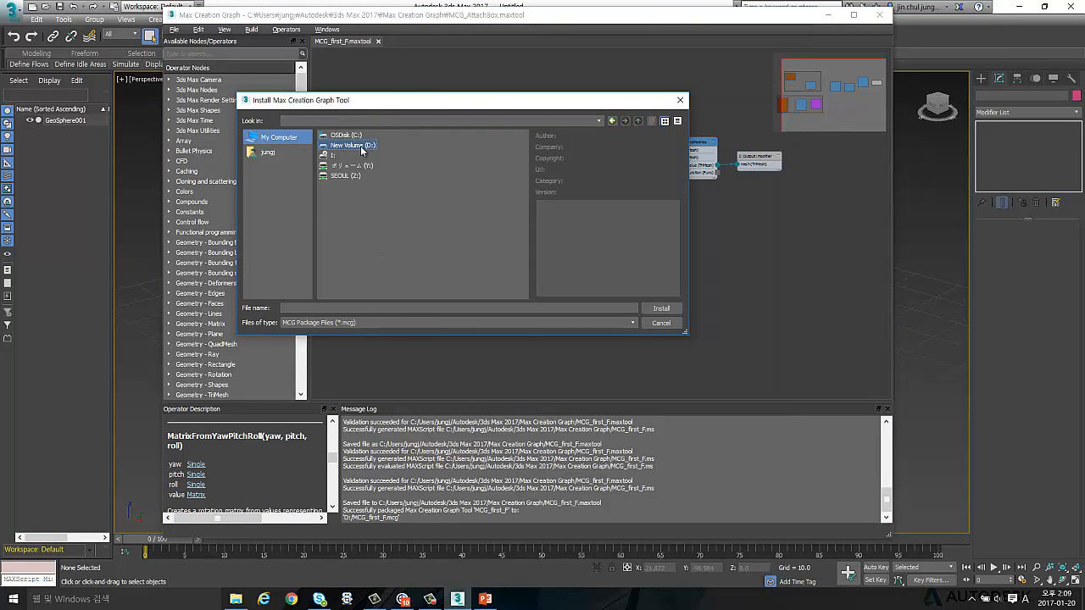
double_click(360, 145)
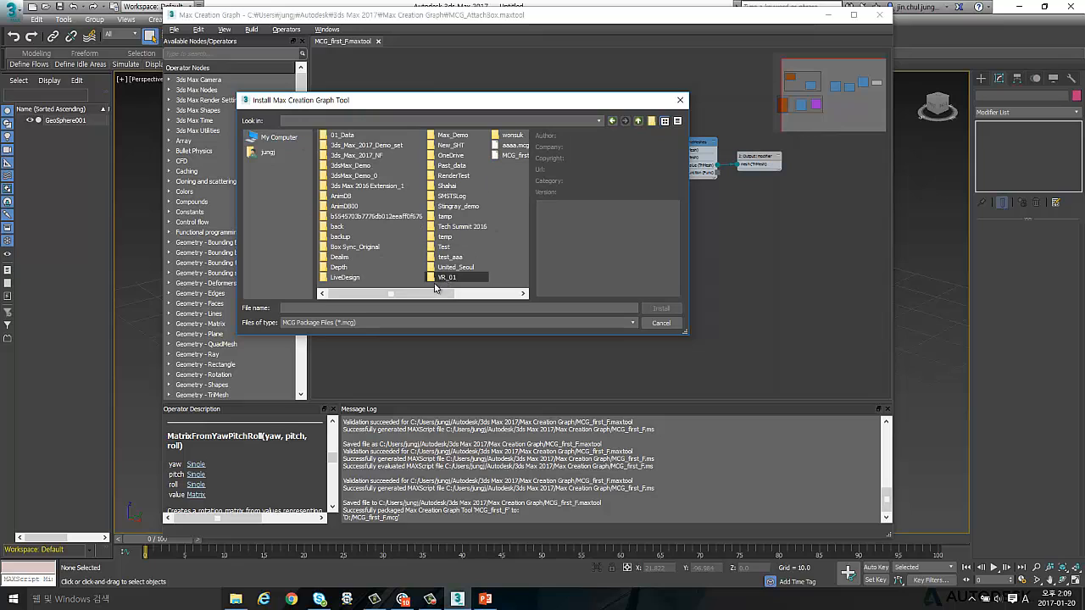
- Locate MCG_first_F.mcg among the package files on the drive and install it
left_click_drag(424, 295, 491, 293)
left_click(417, 156)
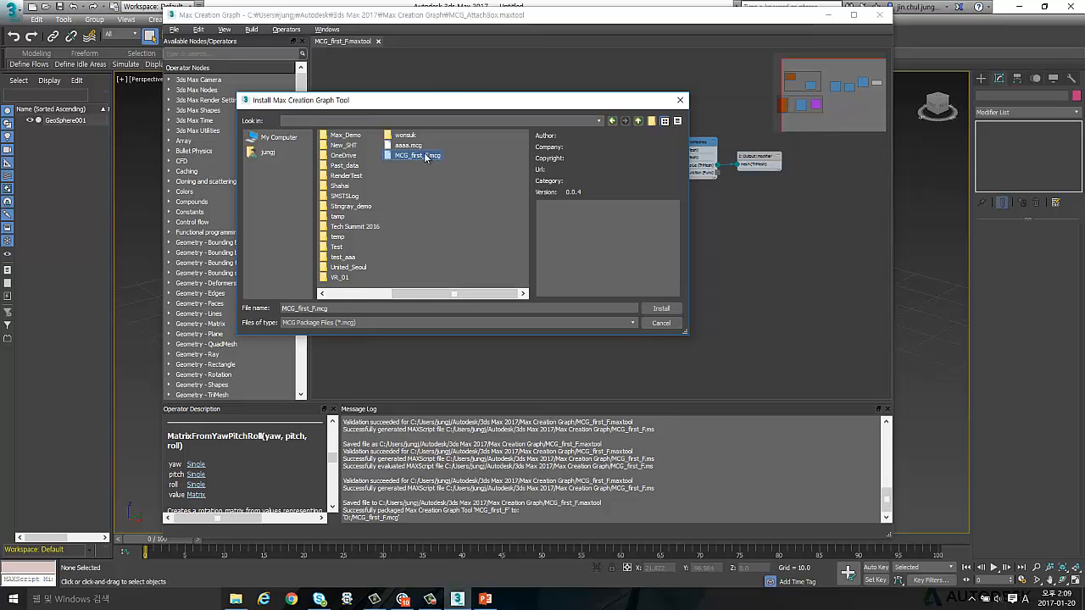
left_click(410, 146)
left_click(411, 155)
left_click(407, 145)
left_click(414, 156)
double_click(413, 155)
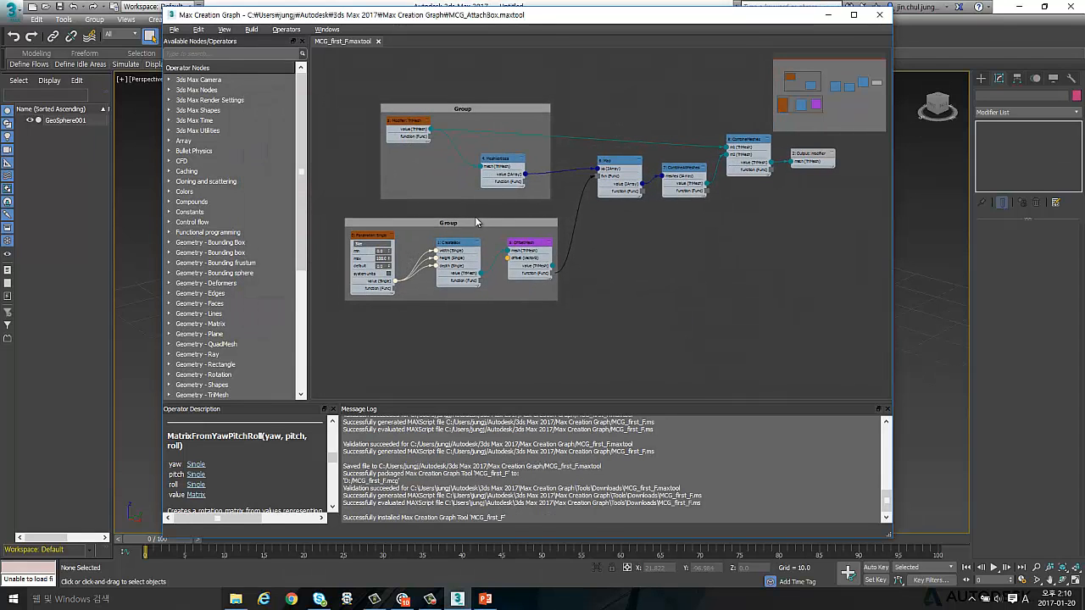
left_click_drag(619, 17, 576, 19)
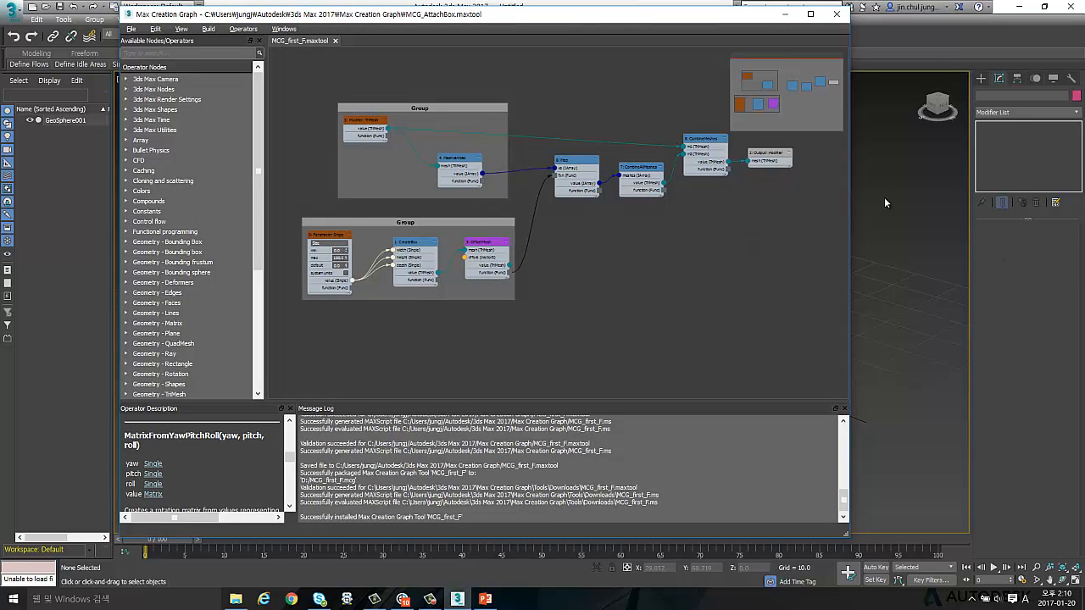
left_click(132, 29)
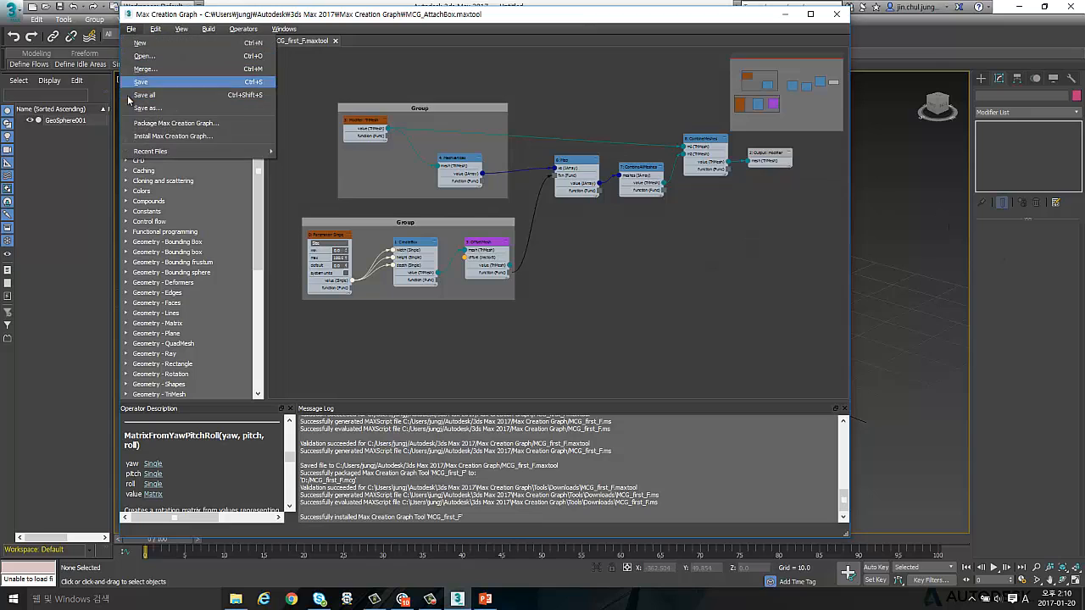
mouse_move(145, 30)
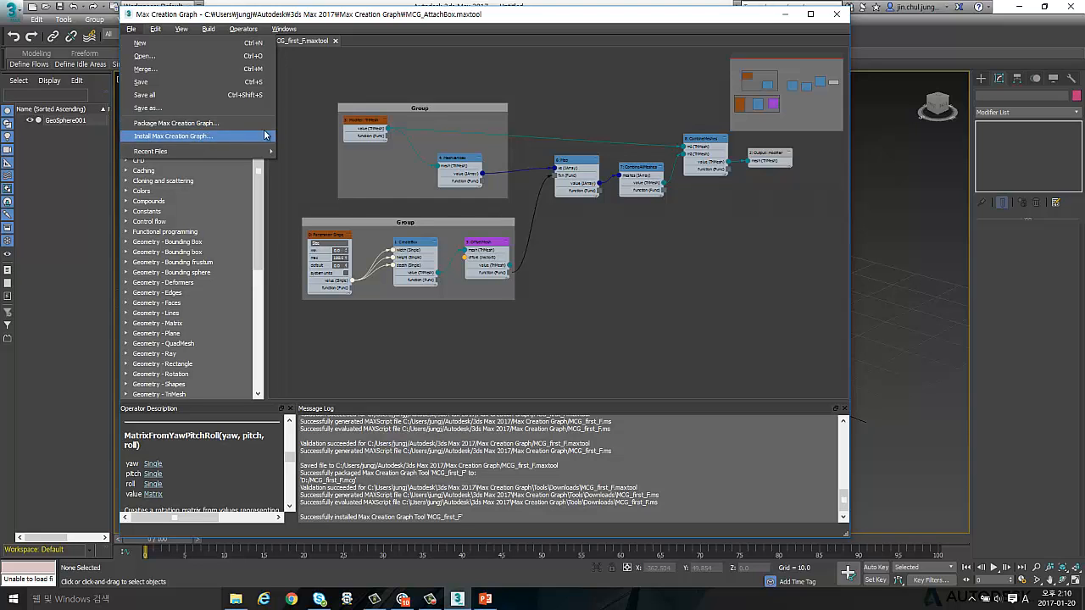
left_click(353, 134)
- Move the group holding the Modifier TriMesh input node slightly up and to the left, then deselect it
middle_click_drag(511, 178, 473, 189)
middle_click_drag(433, 289, 462, 295)
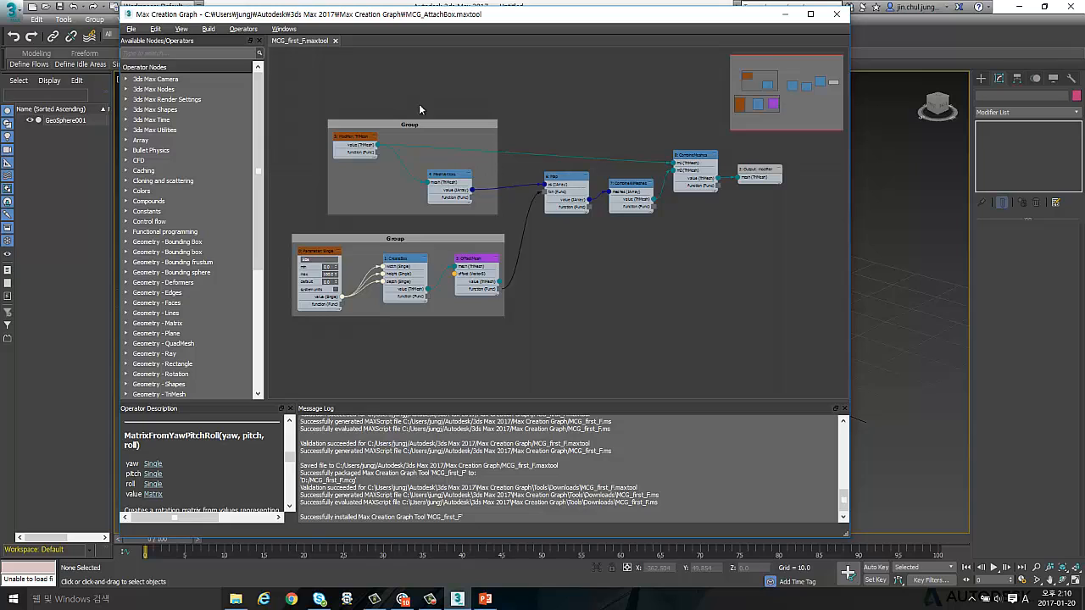
left_click_drag(411, 122, 397, 115)
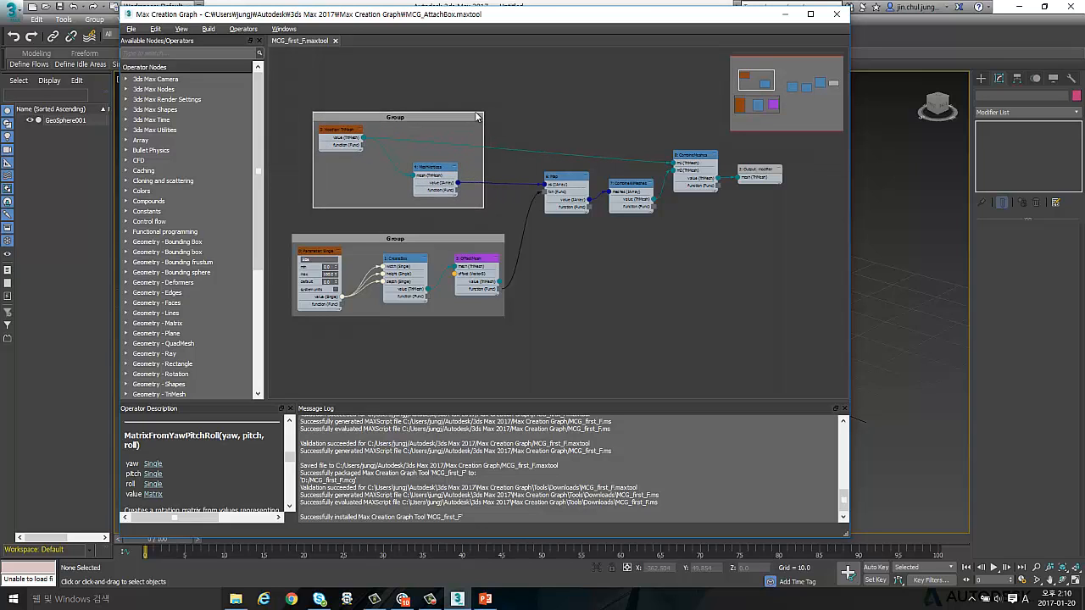
left_click(537, 341)
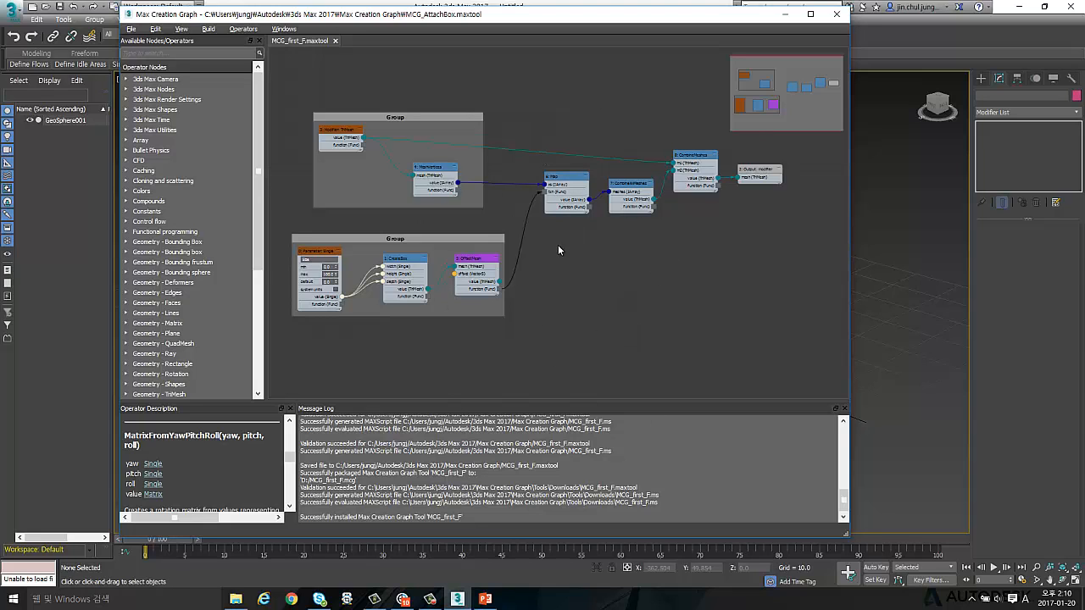
middle_click_drag(559, 250, 556, 245)
middle_click_drag(523, 278, 535, 281)
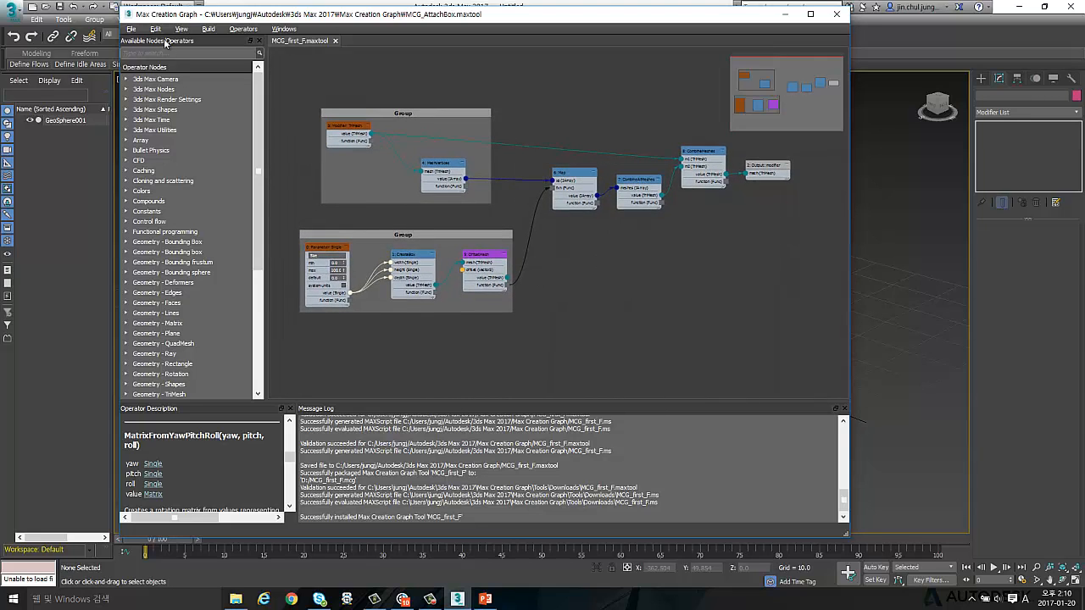
- Bring up the graph's file commands to show the Install Max Creation Graph option
left_click(131, 29)
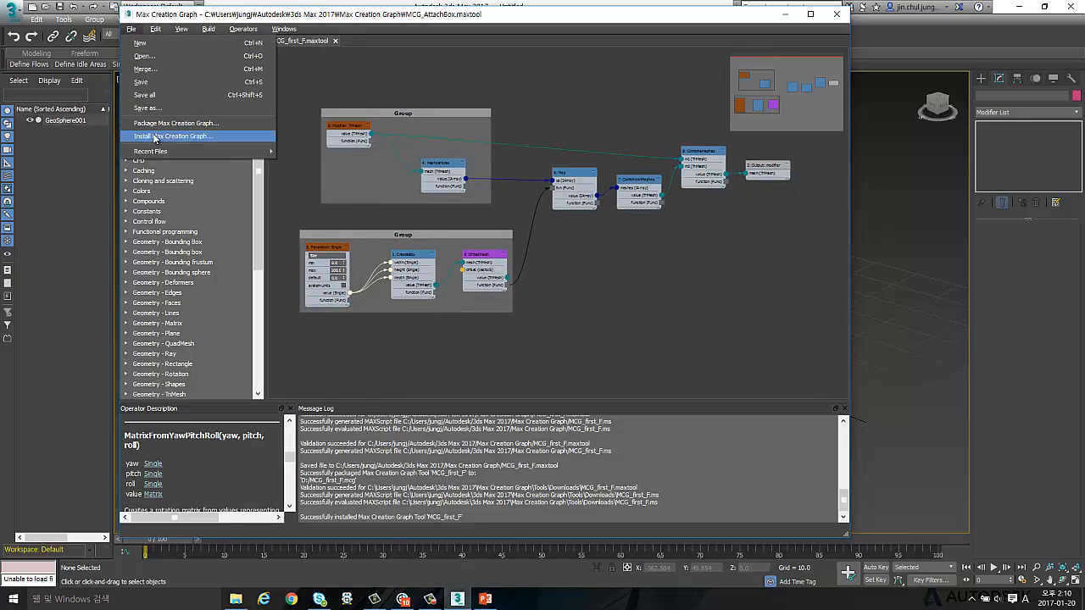